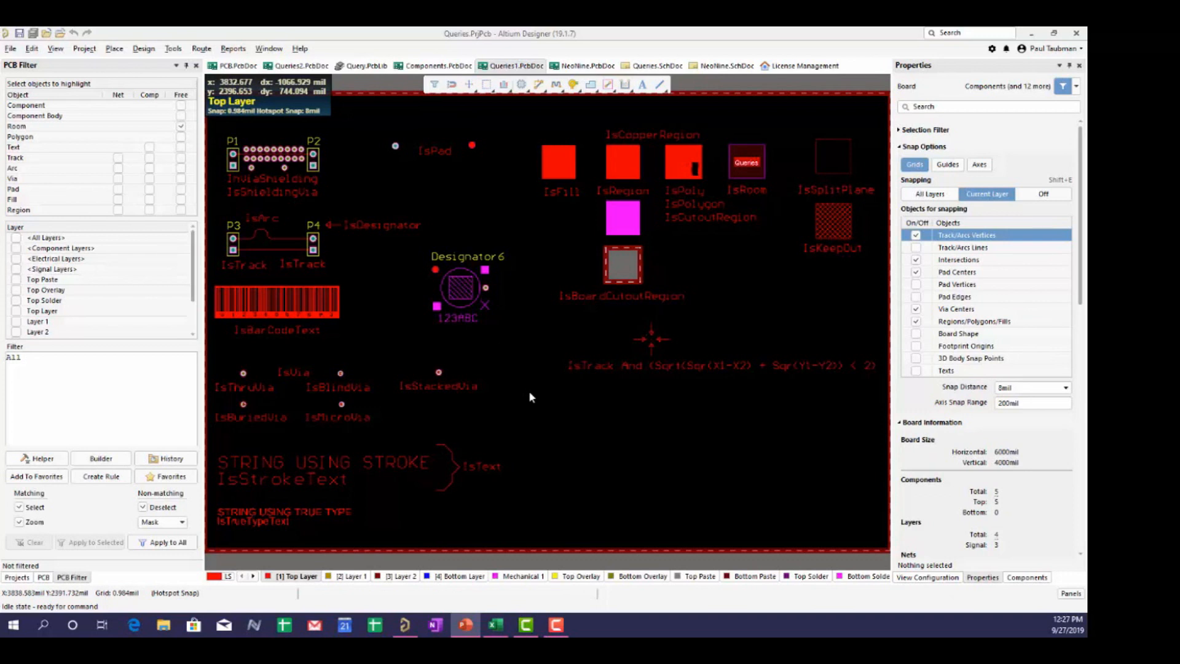
- Open the Query Helper from the PCB Filter panel for the current All query
{"action": "left_click", "coordinate": [94, 361]}
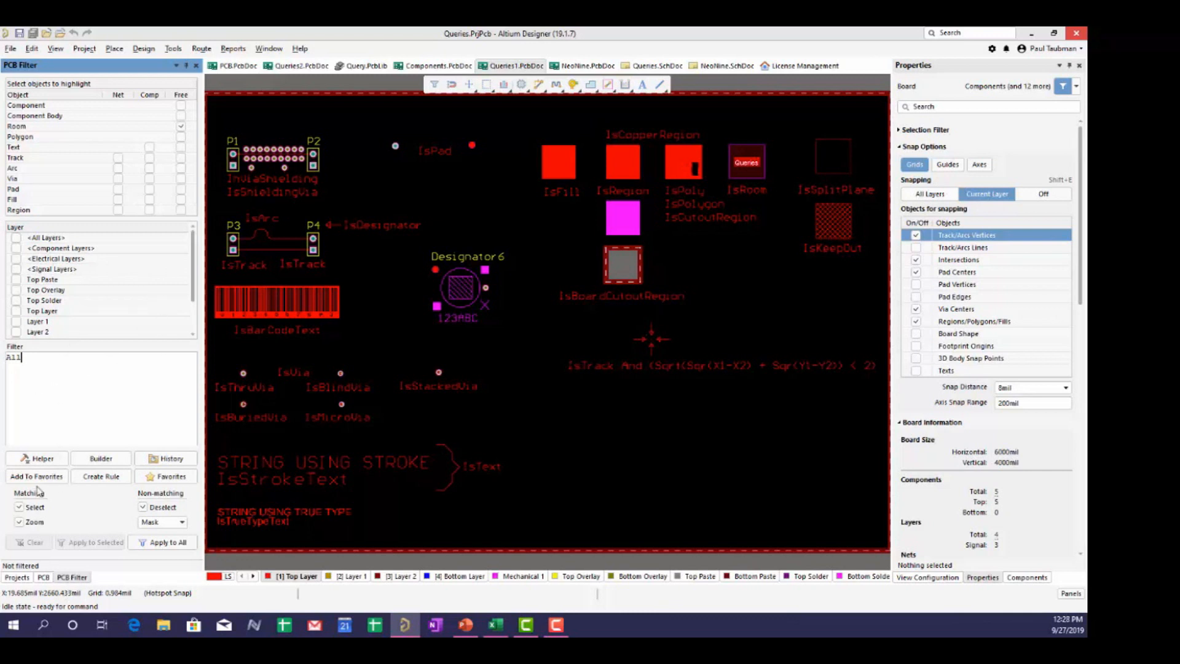
{"action": "left_click", "coordinate": [37, 460]}
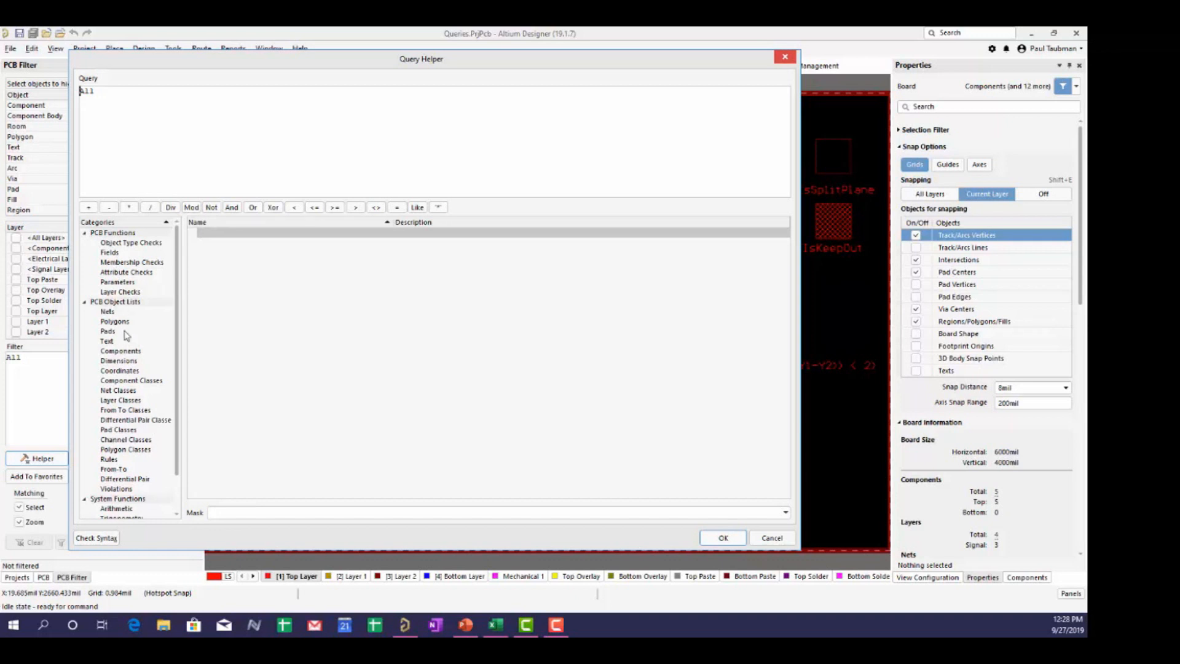
- Browse the Nets and then the Pads object lists, showing pads like Free-1 and P4-1
{"action": "left_click", "coordinate": [109, 311]}
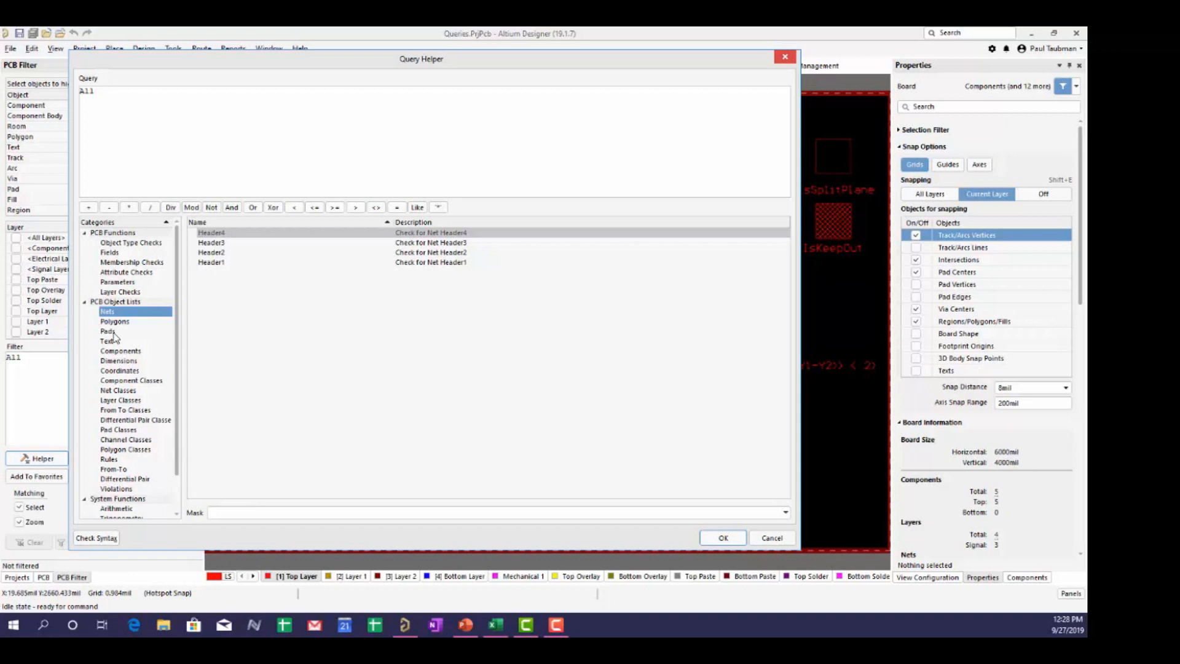
{"action": "left_click", "coordinate": [109, 332]}
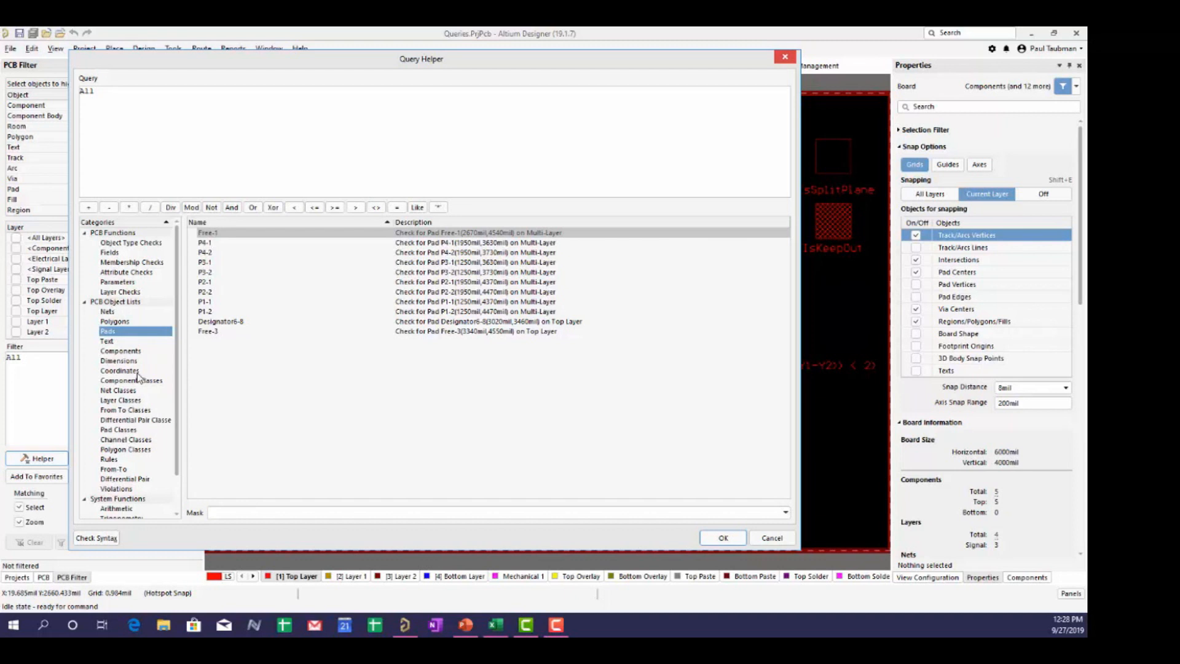
{"action": "scroll", "coordinate": [108, 485], "scroll_direction": "down", "scroll_amount": 2}
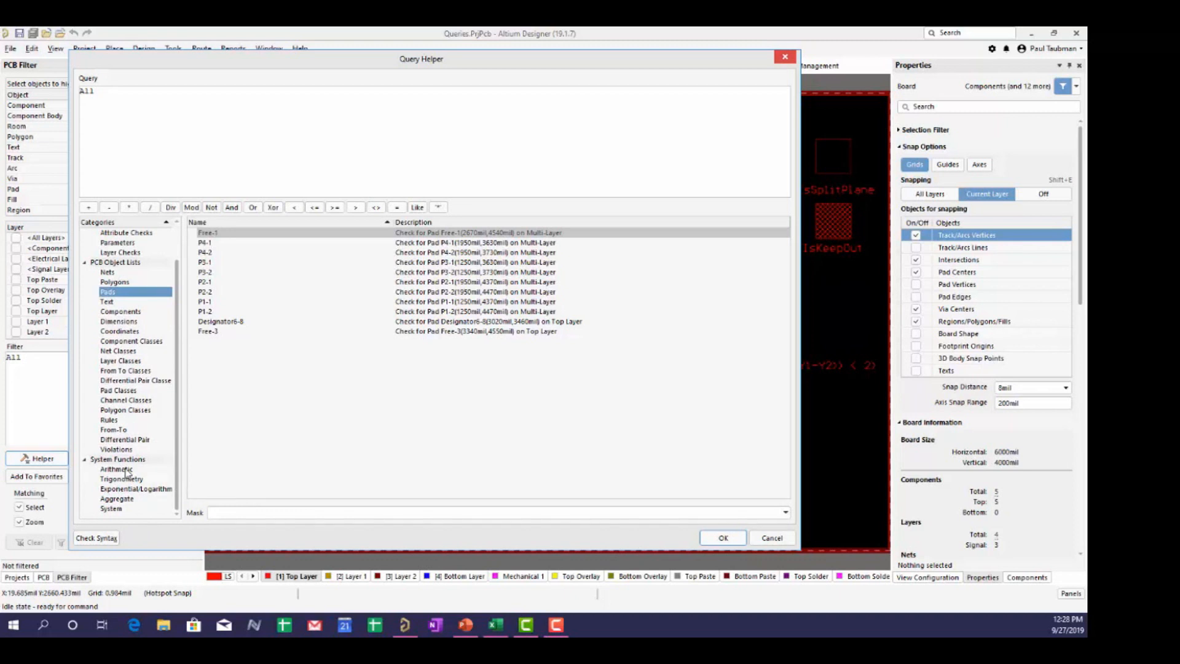
{"action": "scroll", "coordinate": [123, 439], "scroll_direction": "up", "scroll_amount": 1}
{"action": "scroll", "coordinate": [117, 424], "scroll_direction": "down", "scroll_amount": 1}
{"action": "scroll", "coordinate": [111, 475], "scroll_direction": "up", "scroll_amount": 2}
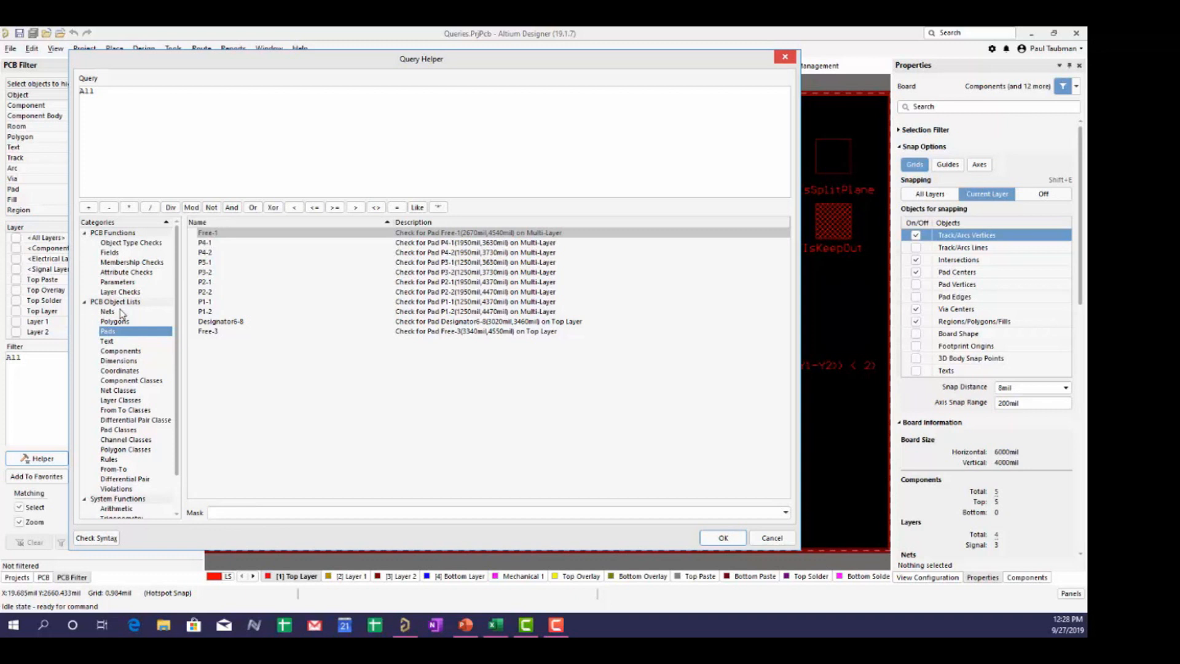
- Scroll through the Object Type Checks functions, then cancel the Query Helper, keeping the All filter
{"action": "left_click", "coordinate": [118, 244]}
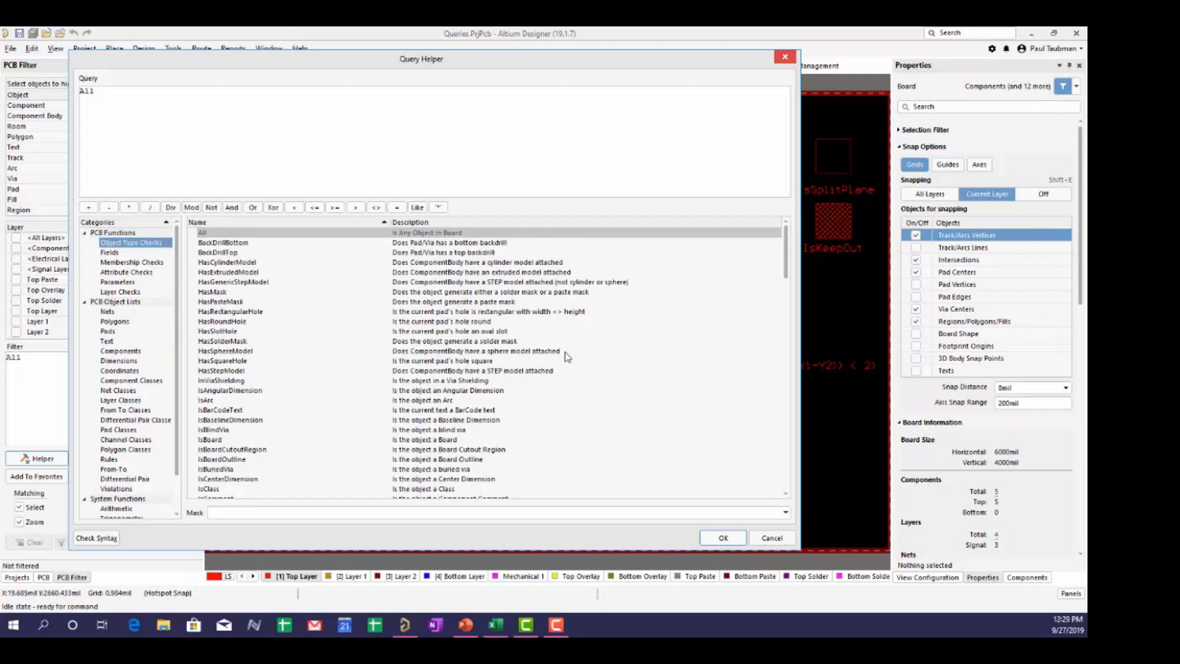
{"action": "scroll", "coordinate": [564, 354], "scroll_direction": "down", "scroll_amount": 12}
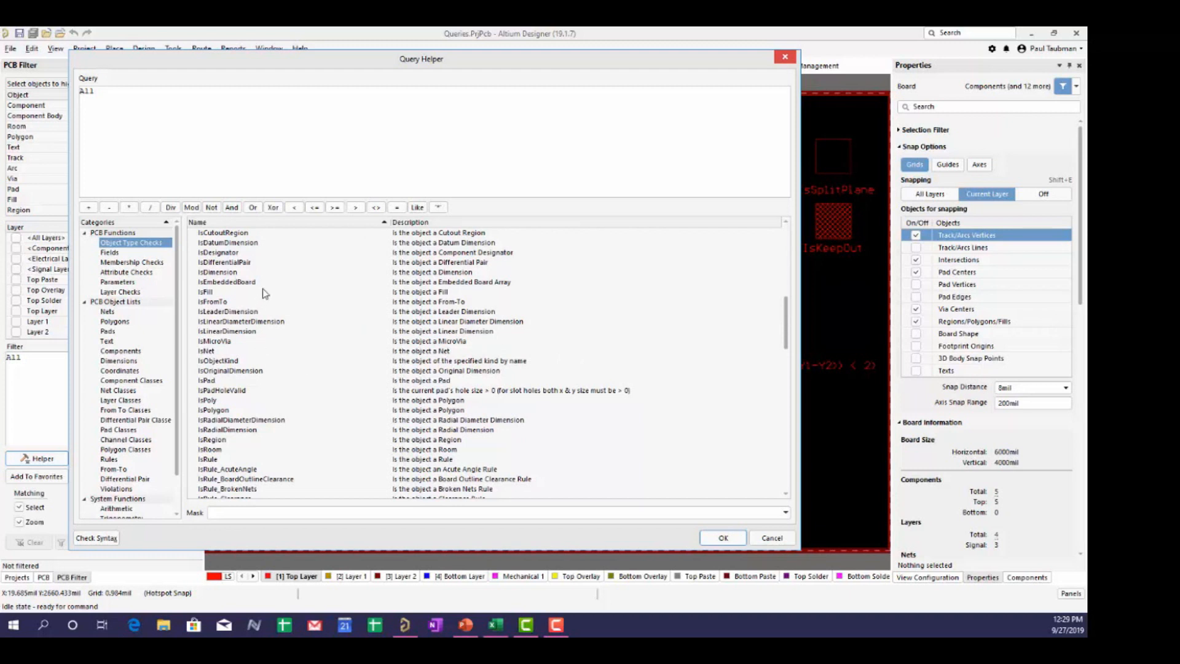
{"action": "scroll", "coordinate": [276, 293], "scroll_direction": "up", "scroll_amount": 5}
{"action": "scroll", "coordinate": [317, 317], "scroll_direction": "up", "scroll_amount": 6}
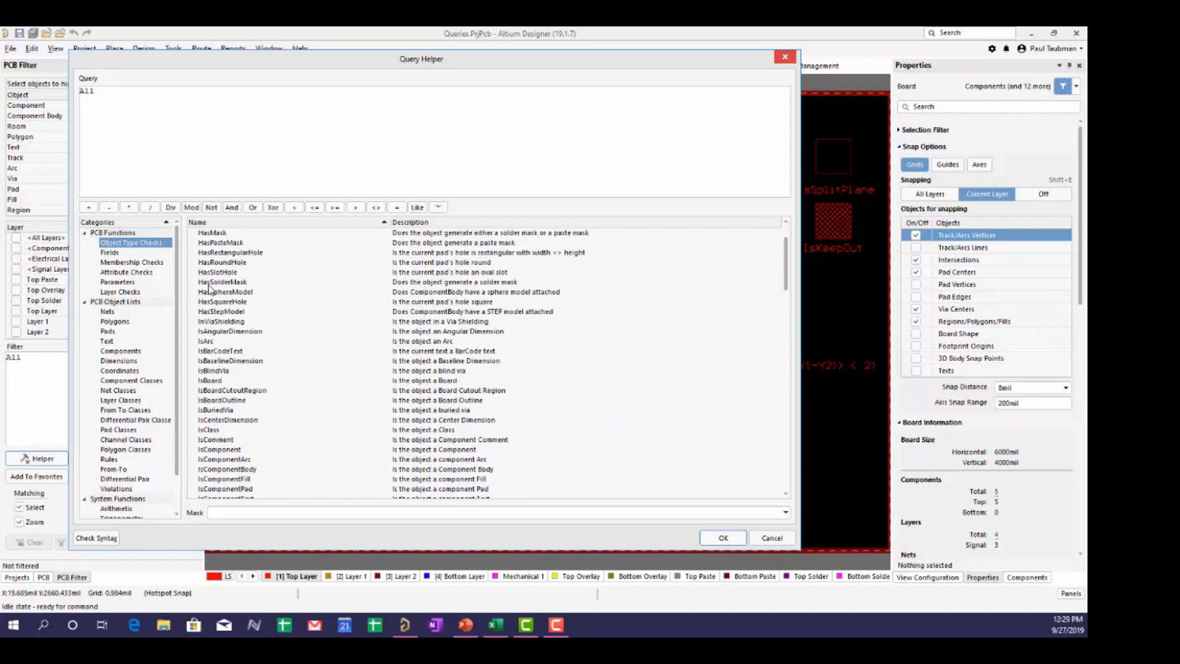
{"action": "scroll", "coordinate": [213, 310], "scroll_direction": "up", "scroll_amount": 1}
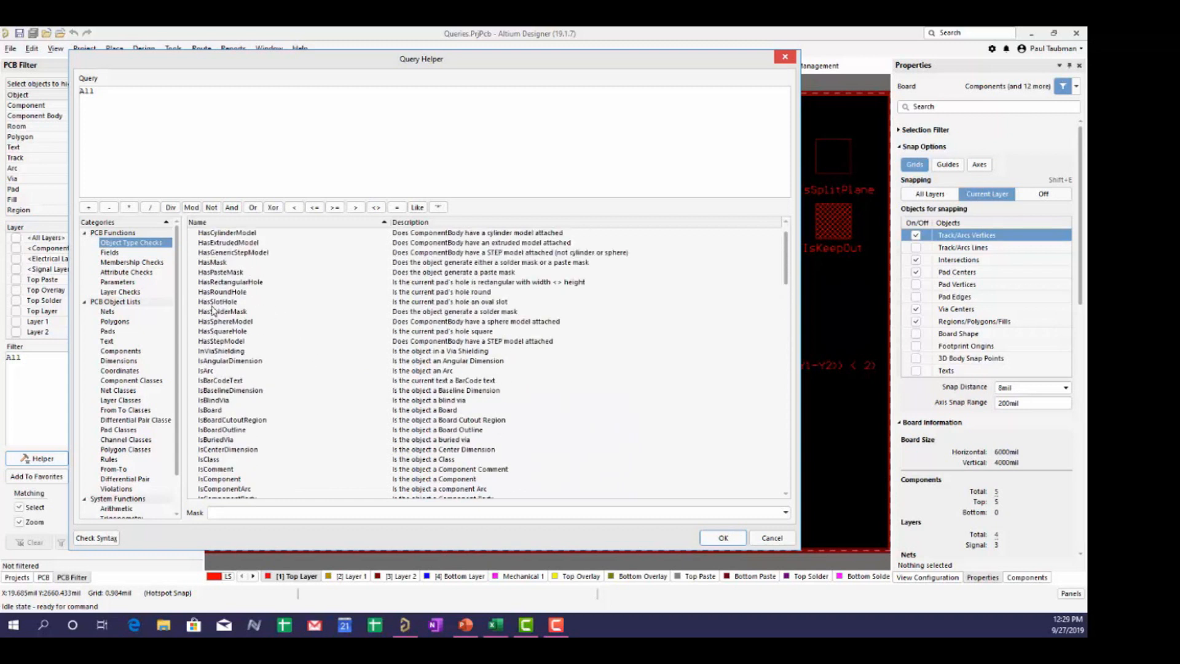
{"action": "scroll", "coordinate": [213, 311], "scroll_direction": "down", "scroll_amount": 9}
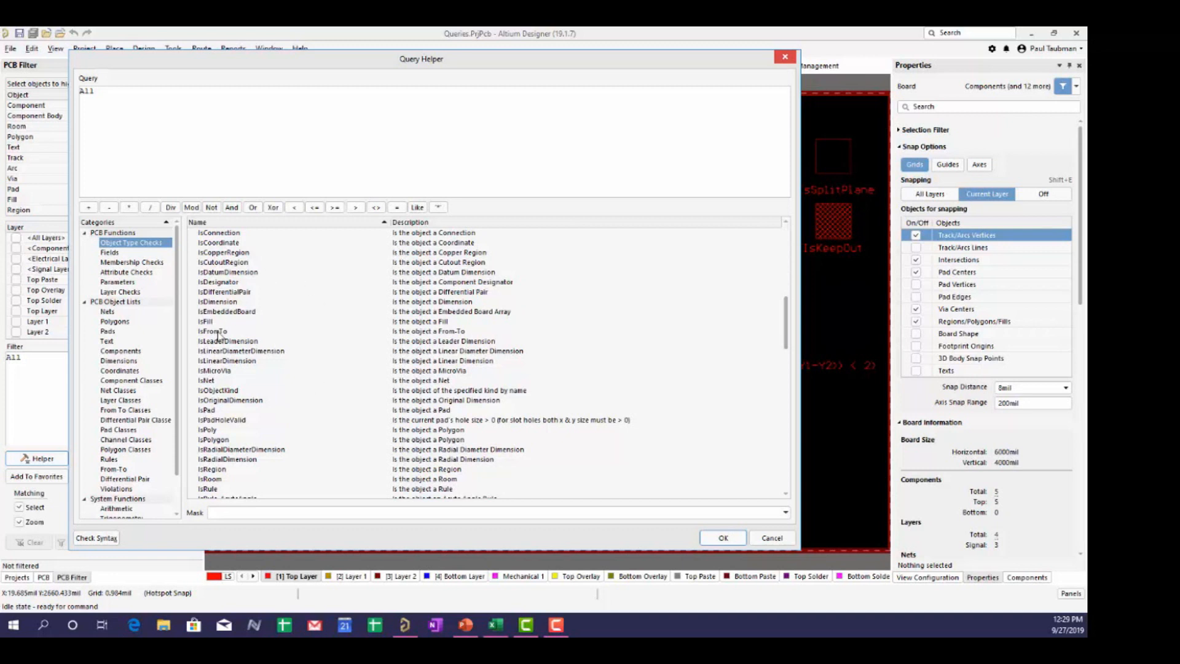
{"action": "scroll", "coordinate": [234, 459], "scroll_direction": "down", "scroll_amount": 2}
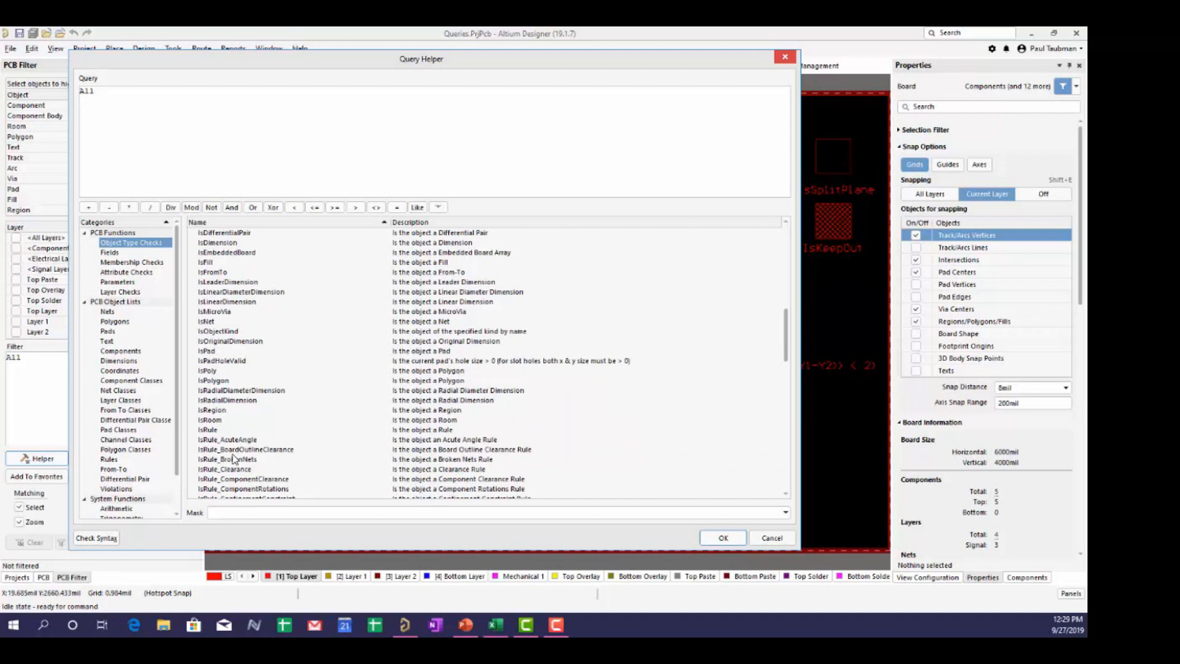
{"action": "scroll", "coordinate": [236, 456], "scroll_direction": "down", "scroll_amount": 6}
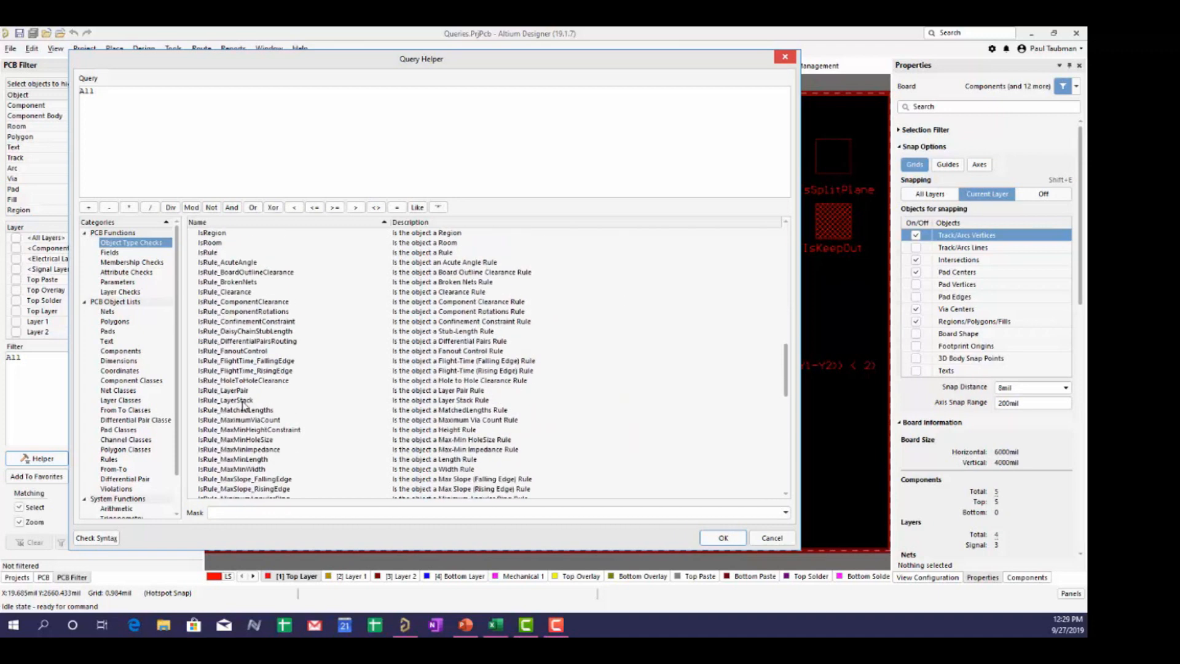
{"action": "left_click", "coordinate": [780, 540]}
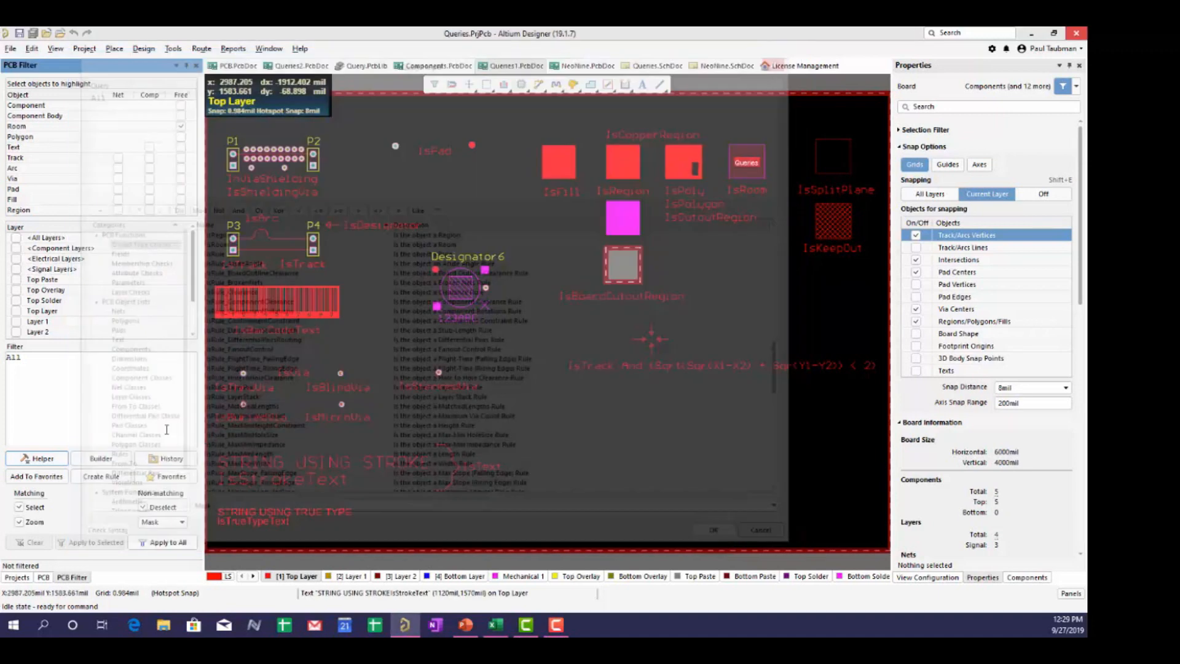
- Replace the All query with IsPad and apply it to the whole board
{"action": "left_click_drag", "start_coordinate": [23, 357], "coordinate": [1, 357]}
{"action": "type", "text": "ispad"}
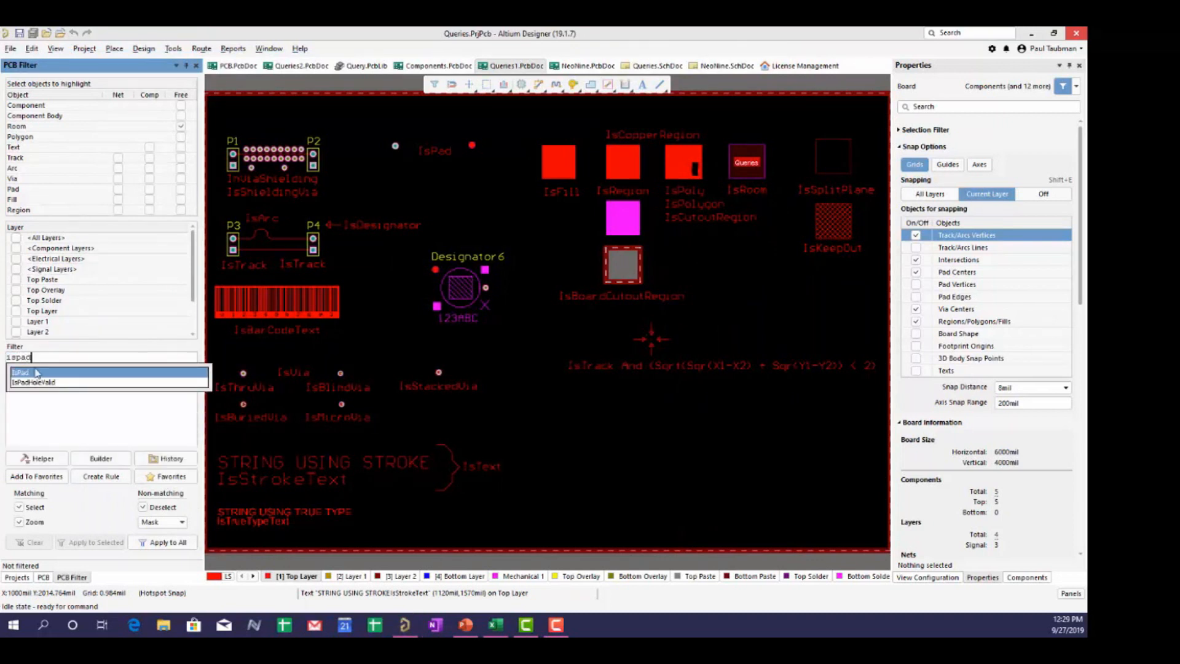
{"action": "left_click", "coordinate": [25, 373]}
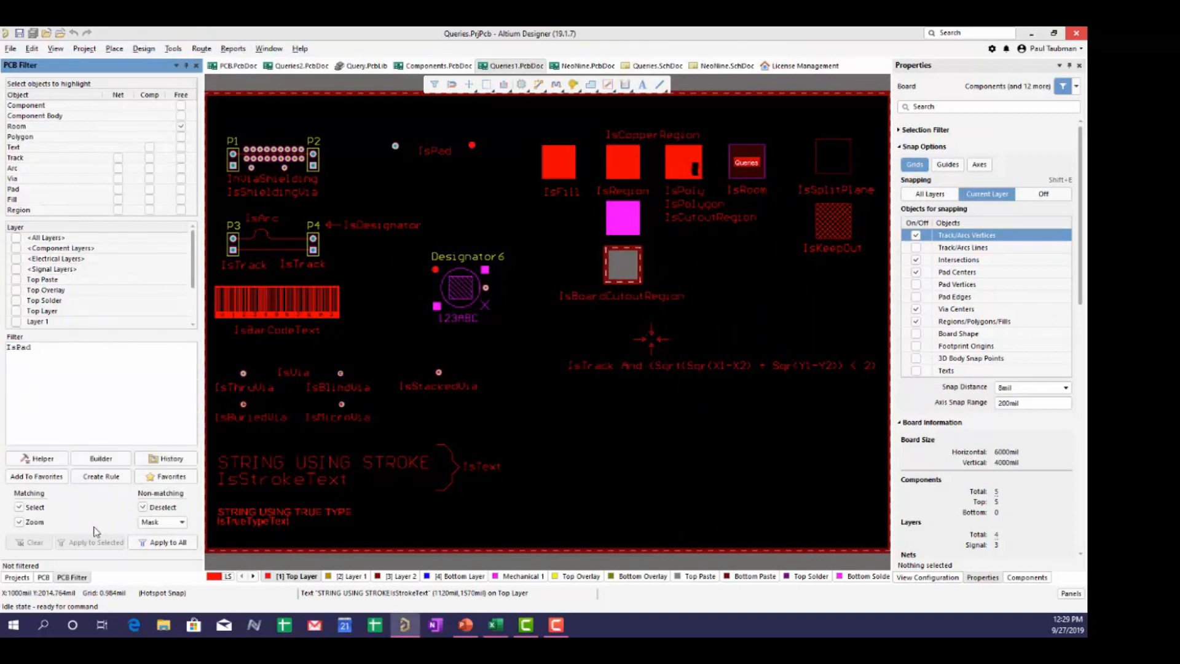
{"action": "left_click", "coordinate": [167, 542]}
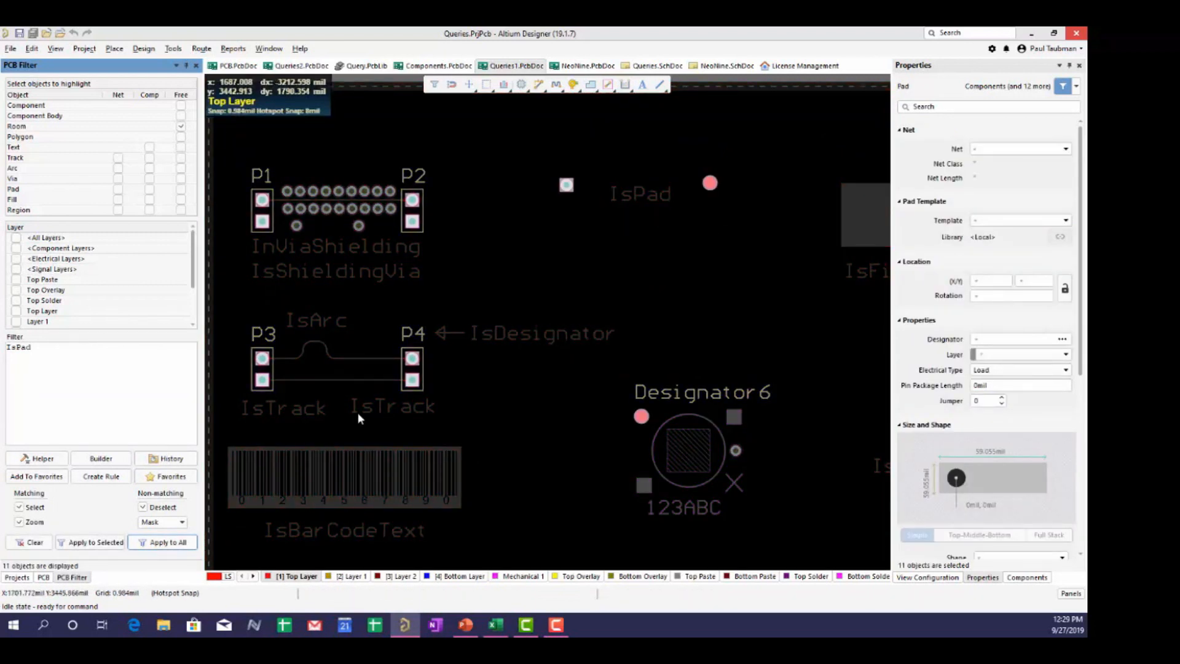
- Switch the filter to IsTrack and apply it, selecting the board's 64 tracks
{"action": "left_click_drag", "start_coordinate": [31, 348], "coordinate": [3, 347]}
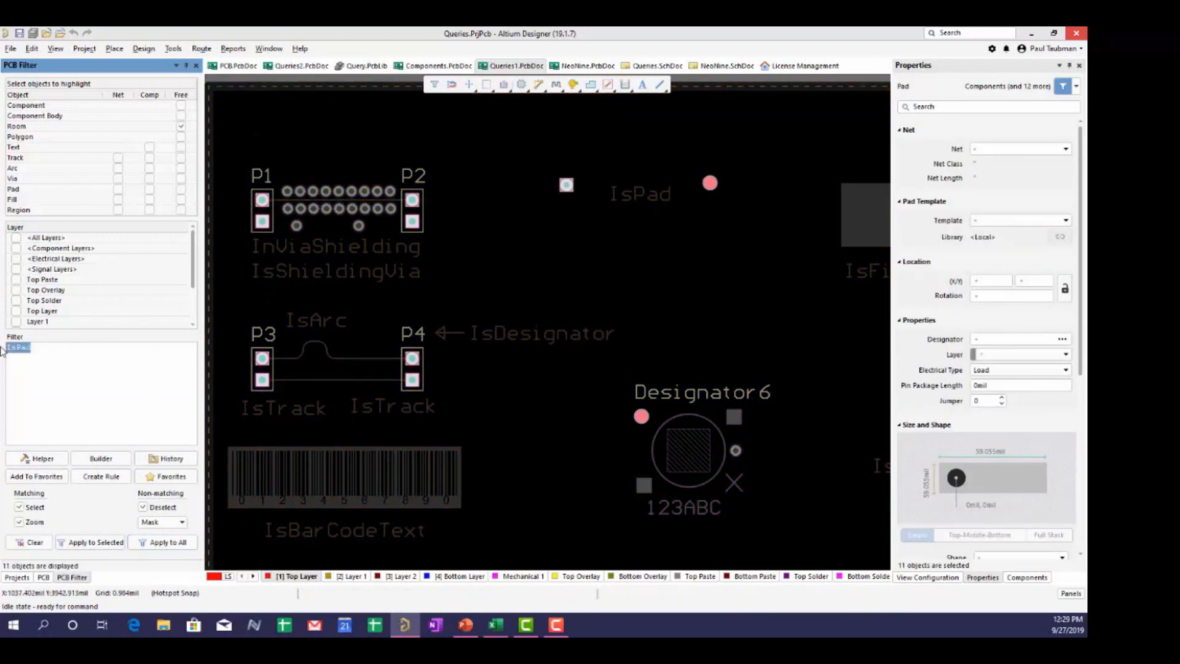
{"action": "key", "text": "BackSpace"}
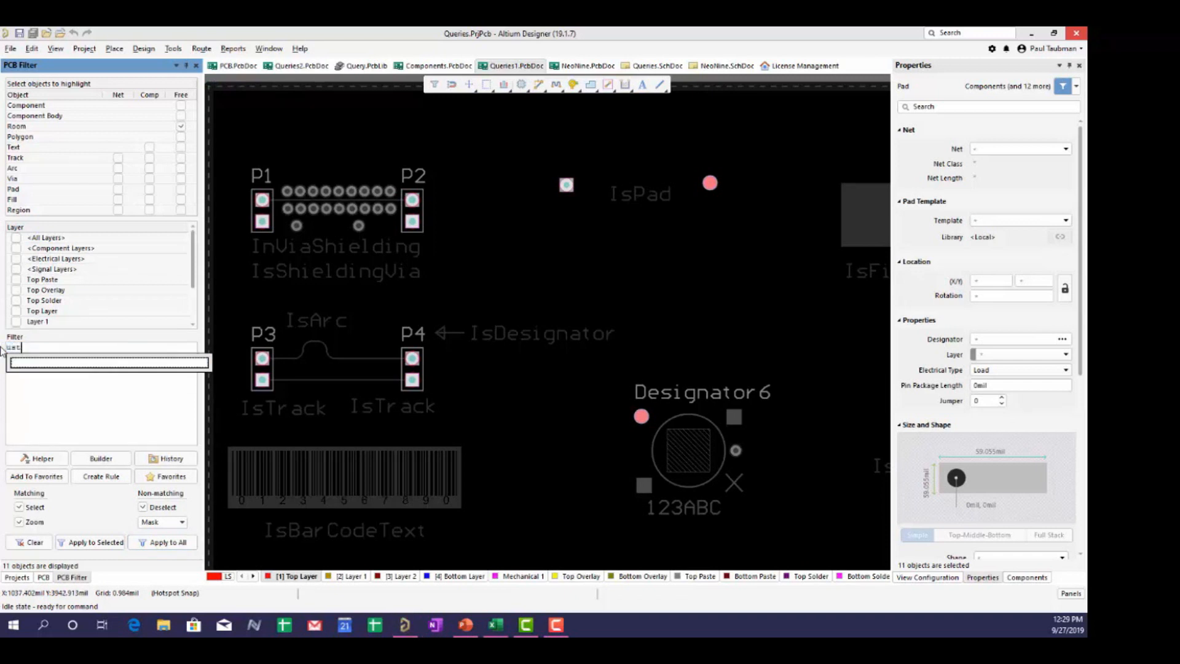
{"action": "type", "text": "is"}
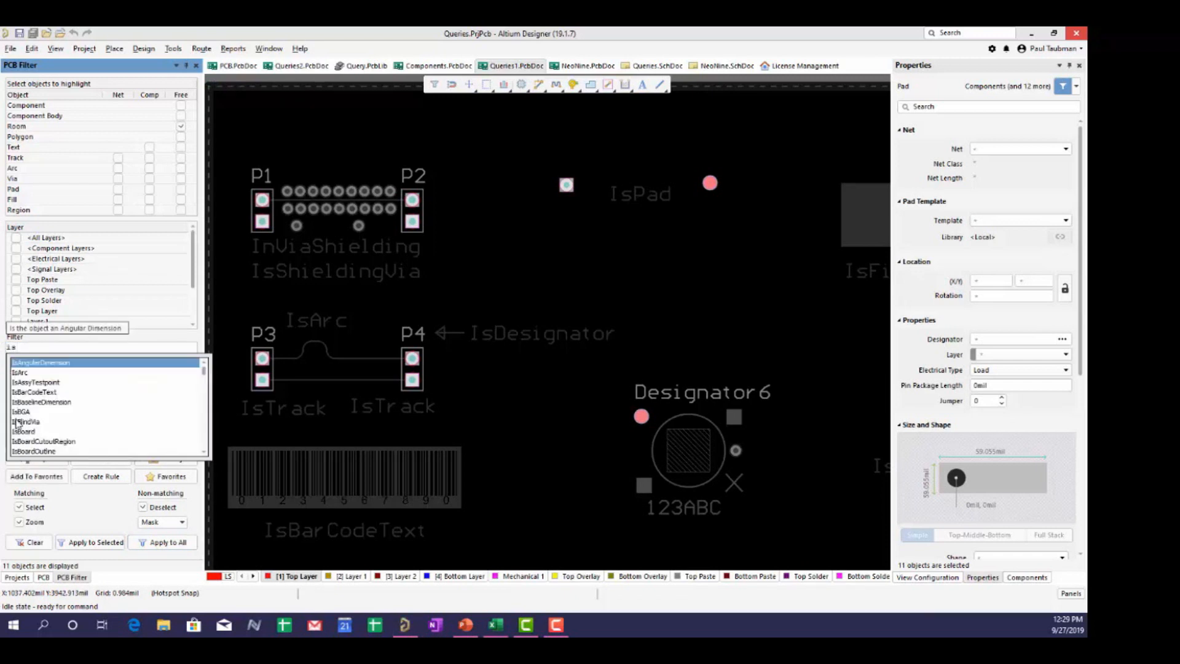
{"action": "type", "text": "t"}
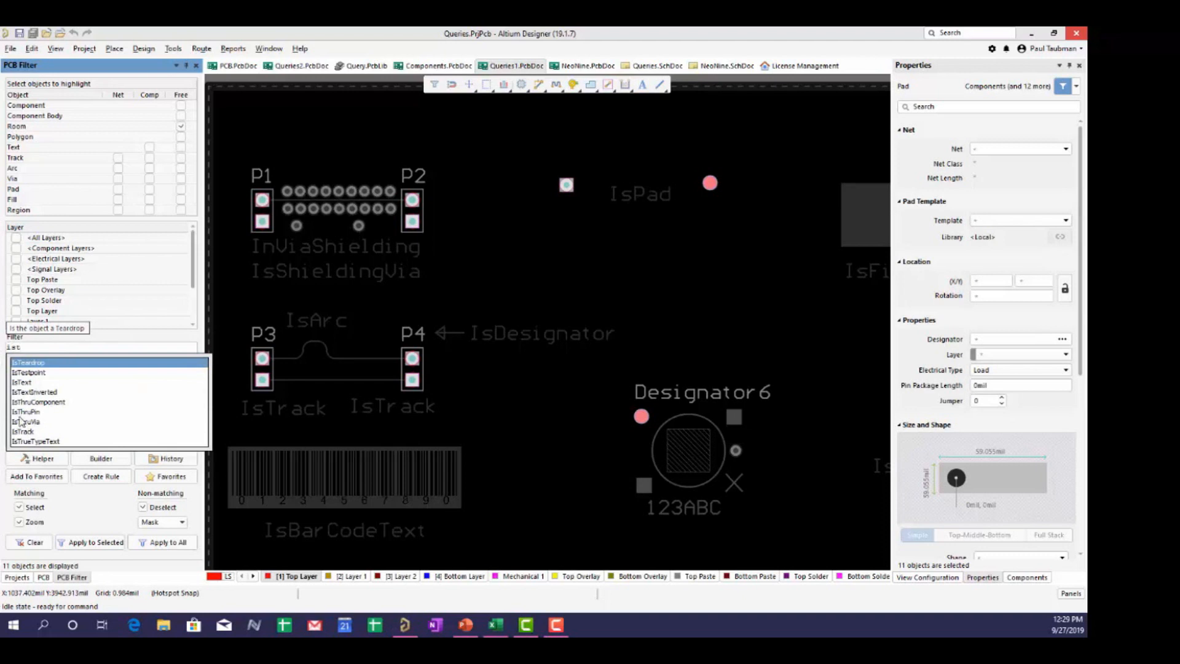
{"action": "double_click", "coordinate": [23, 431]}
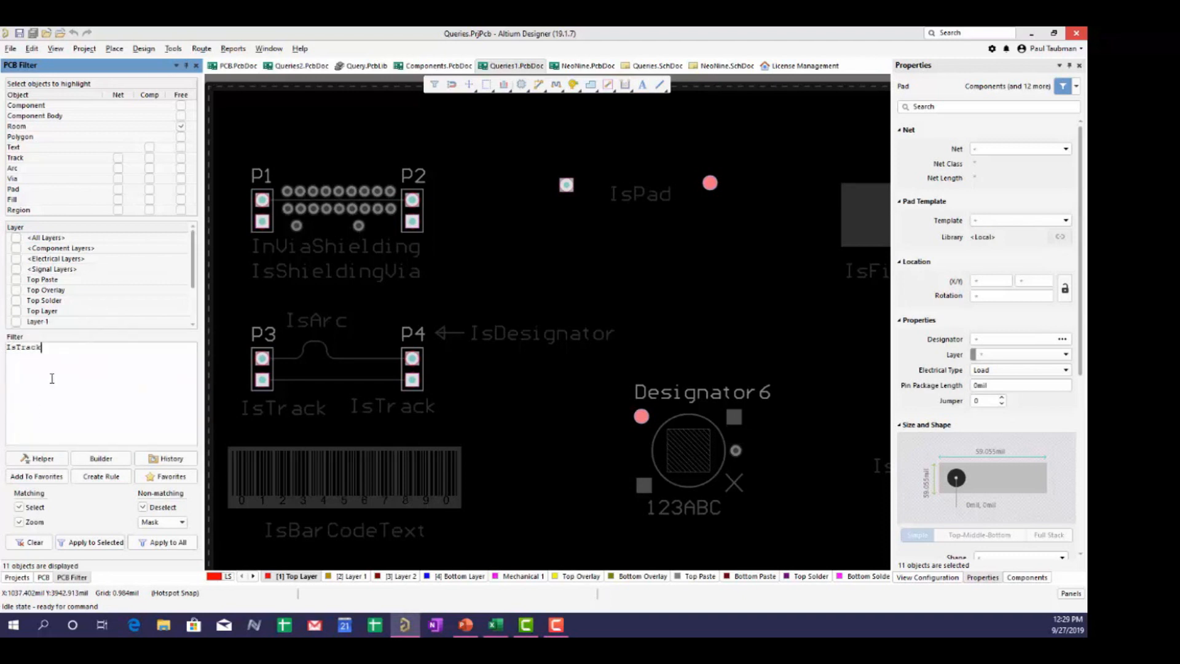
{"action": "left_click", "coordinate": [163, 542]}
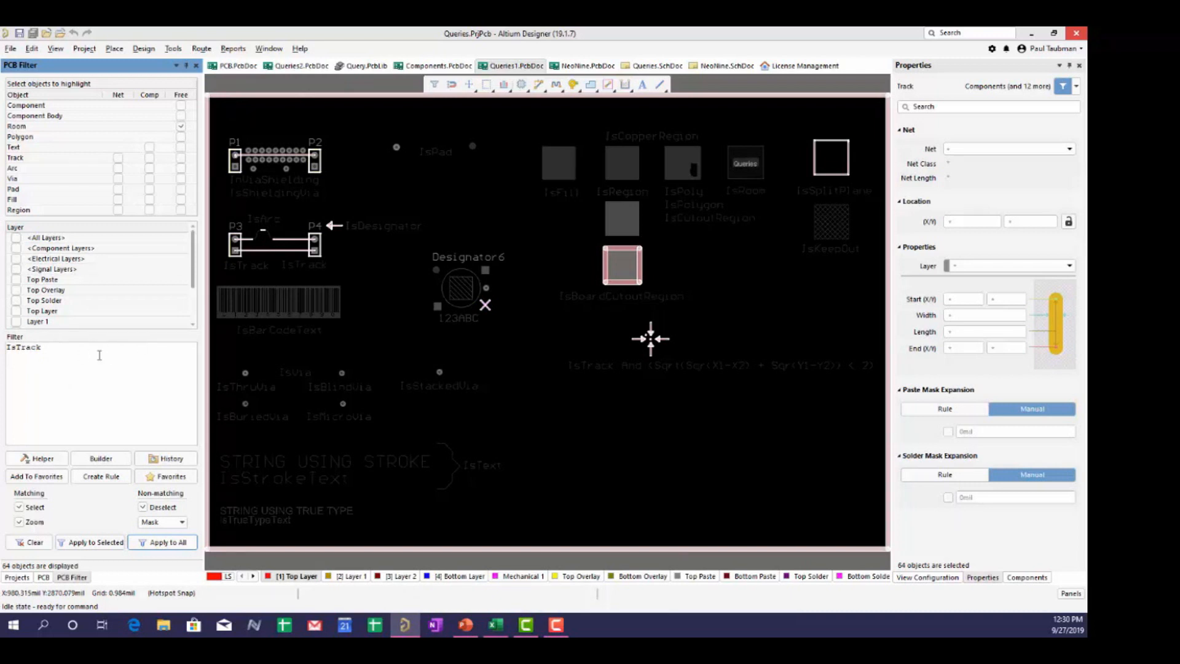
- Browse Object Type Checks for the IsTrack query, cancel, then clear the filter
{"action": "left_click", "coordinate": [40, 458]}
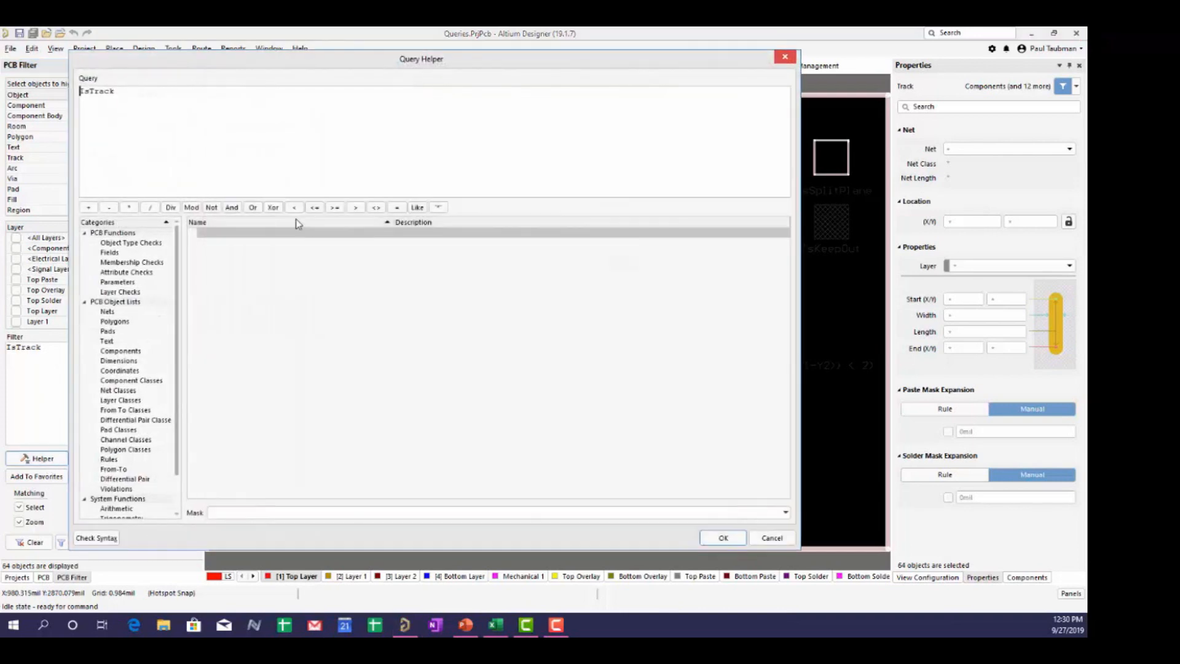
{"action": "left_click", "coordinate": [122, 244]}
{"action": "scroll", "coordinate": [244, 356], "scroll_direction": "down", "scroll_amount": 10}
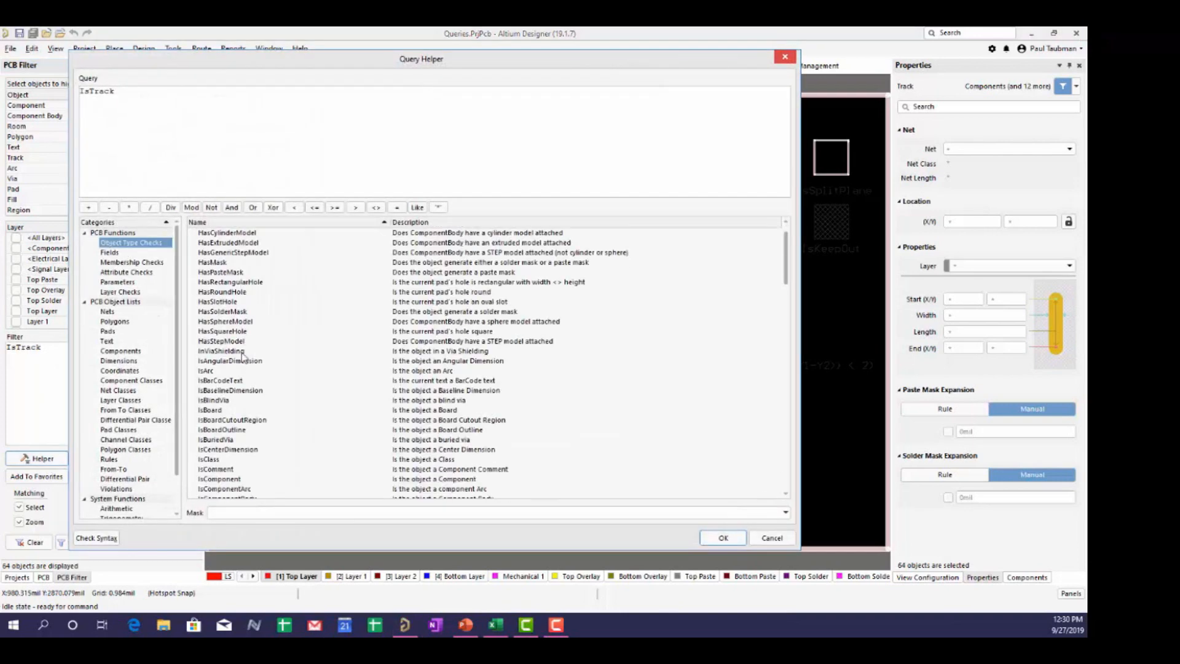
{"action": "scroll", "coordinate": [243, 356], "scroll_direction": "down", "scroll_amount": 9}
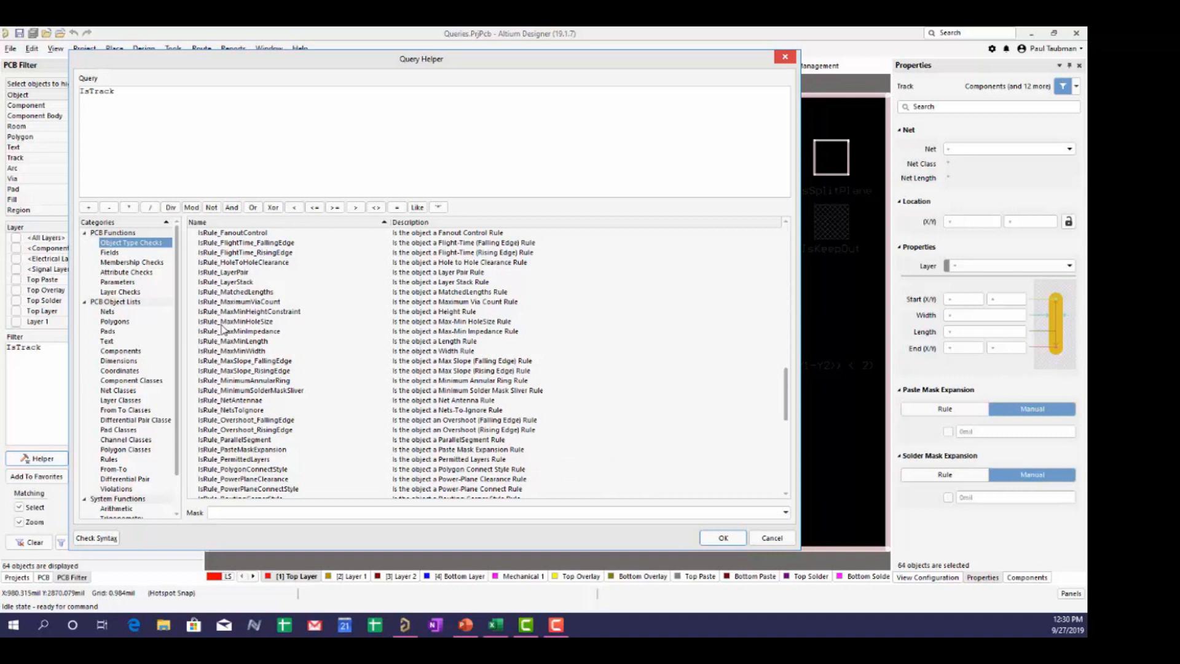
{"action": "scroll", "coordinate": [222, 330], "scroll_direction": "up", "scroll_amount": 6}
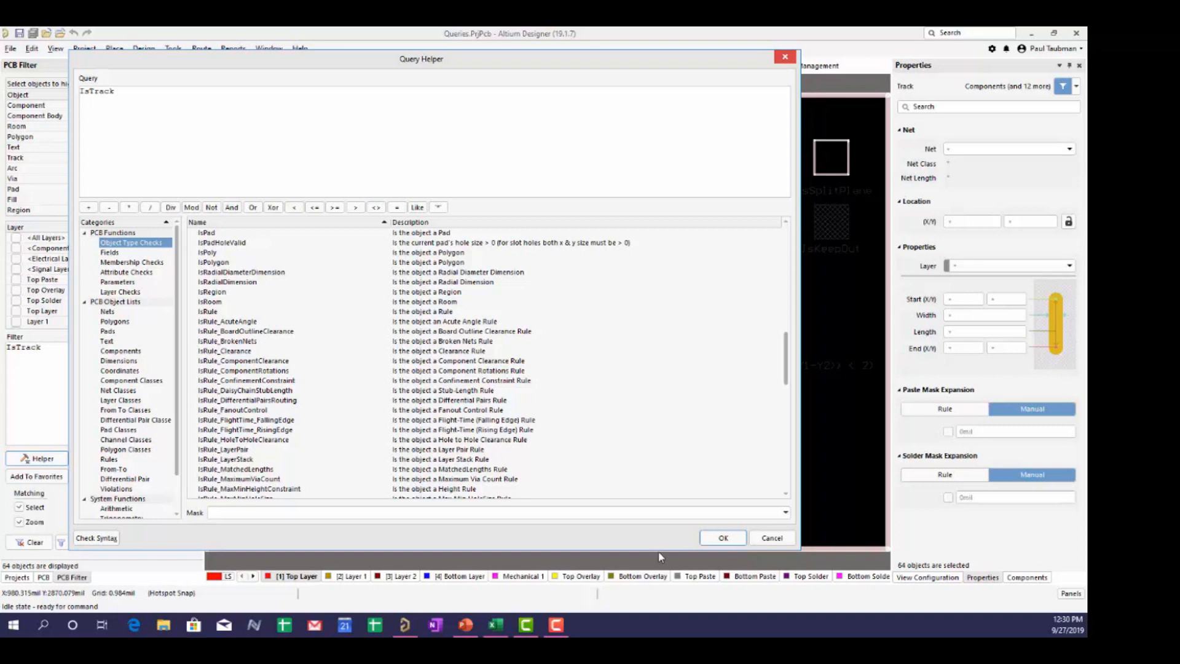
{"action": "left_click", "coordinate": [772, 539]}
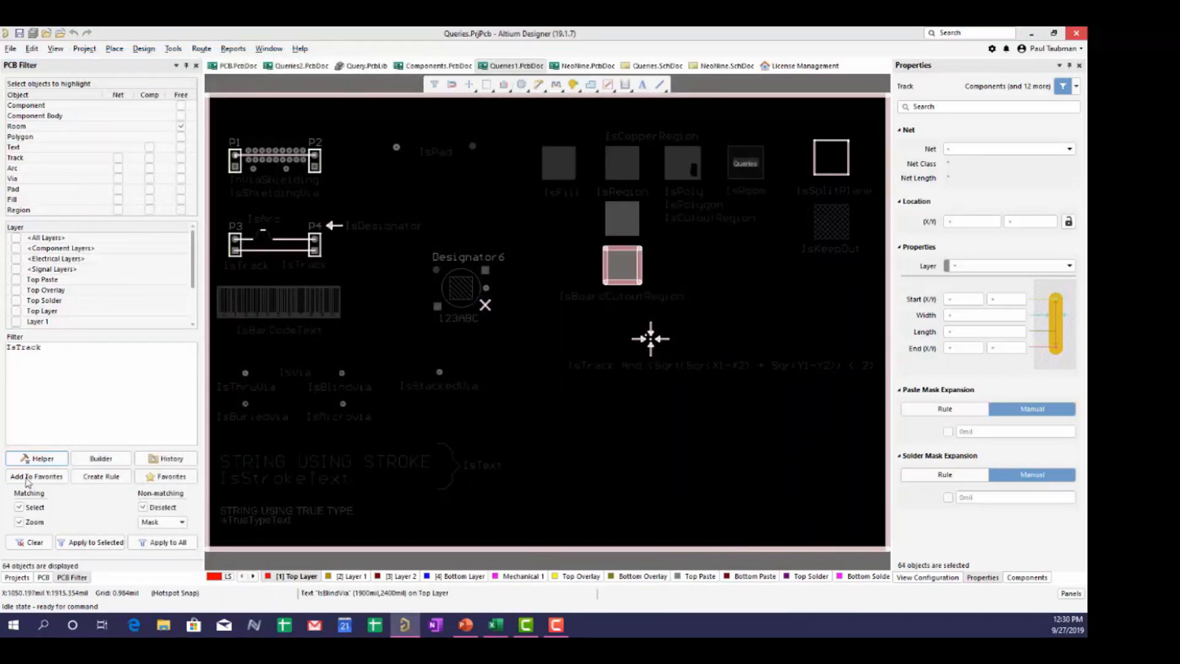
{"action": "left_click", "coordinate": [29, 543]}
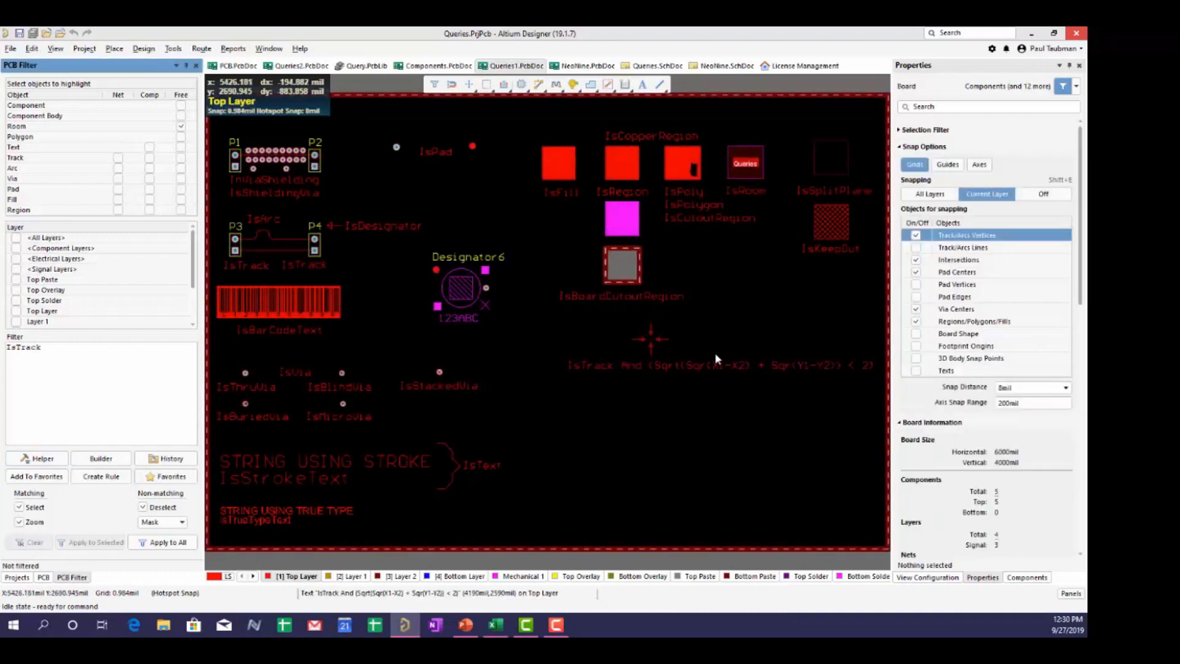
- Deselect the Queries room so Properties shows the 6000mil × 4000mil, 4-layer, 5-component board
{"action": "scroll", "coordinate": [626, 351], "scroll_direction": "up", "scroll_amount": 4, "text": "ctrl"}
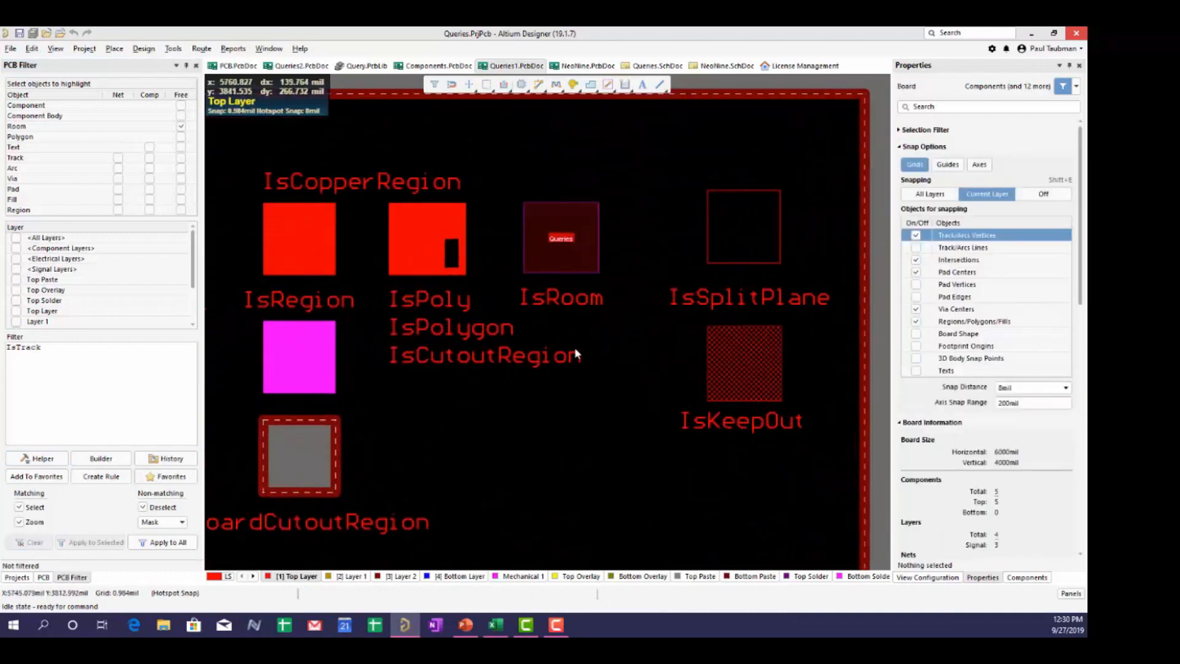
{"action": "left_click", "coordinate": [552, 266]}
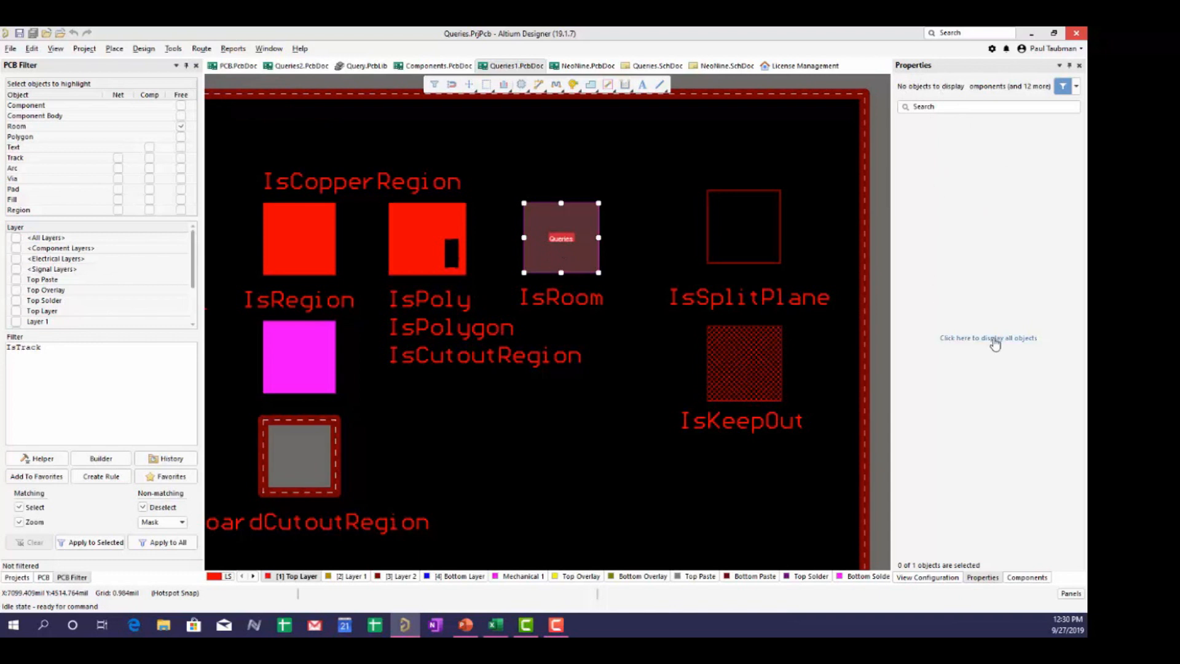
{"action": "left_click", "coordinate": [995, 341]}
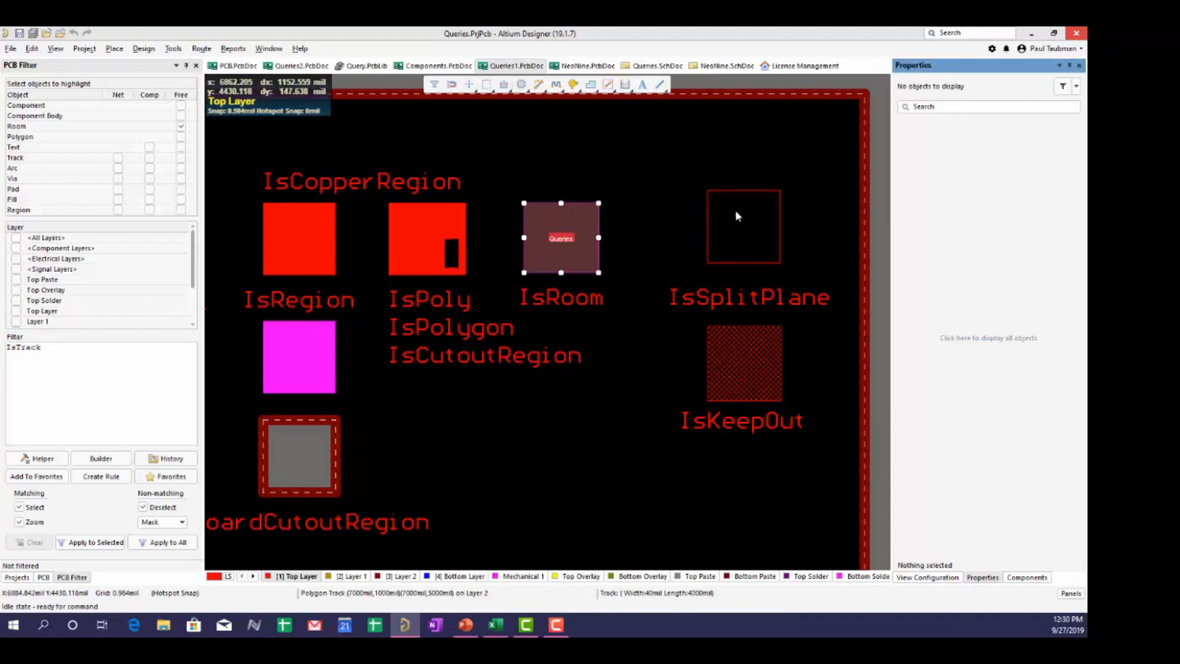
{"action": "left_click", "coordinate": [500, 285]}
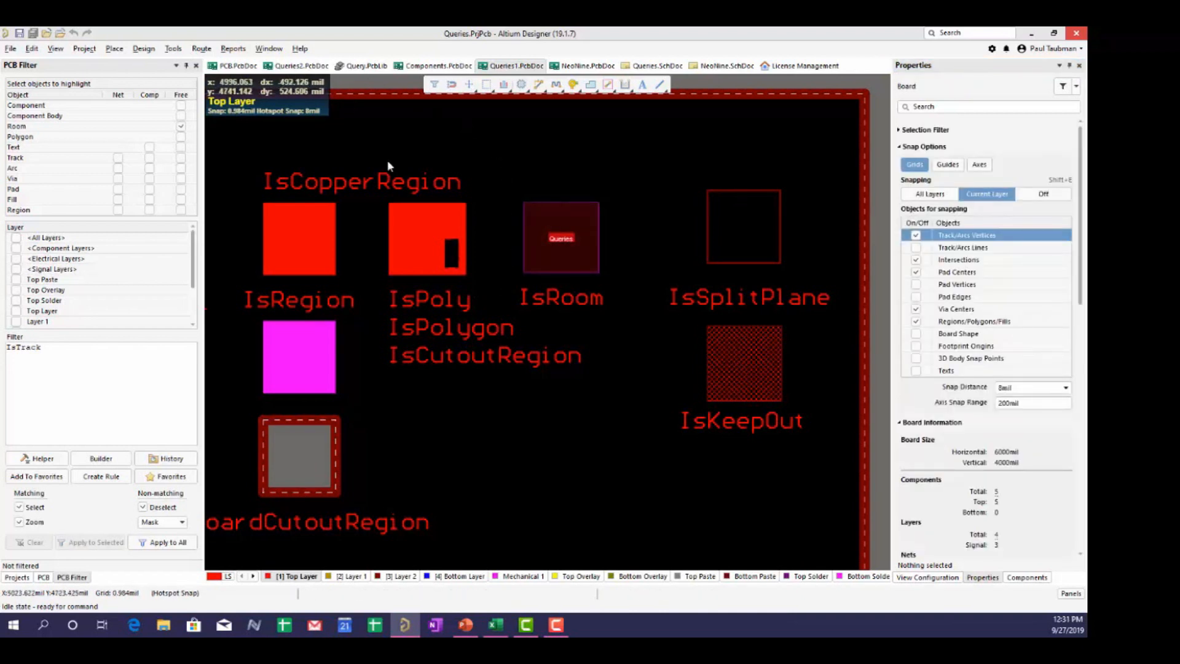
{"action": "left_click", "coordinate": [142, 53]}
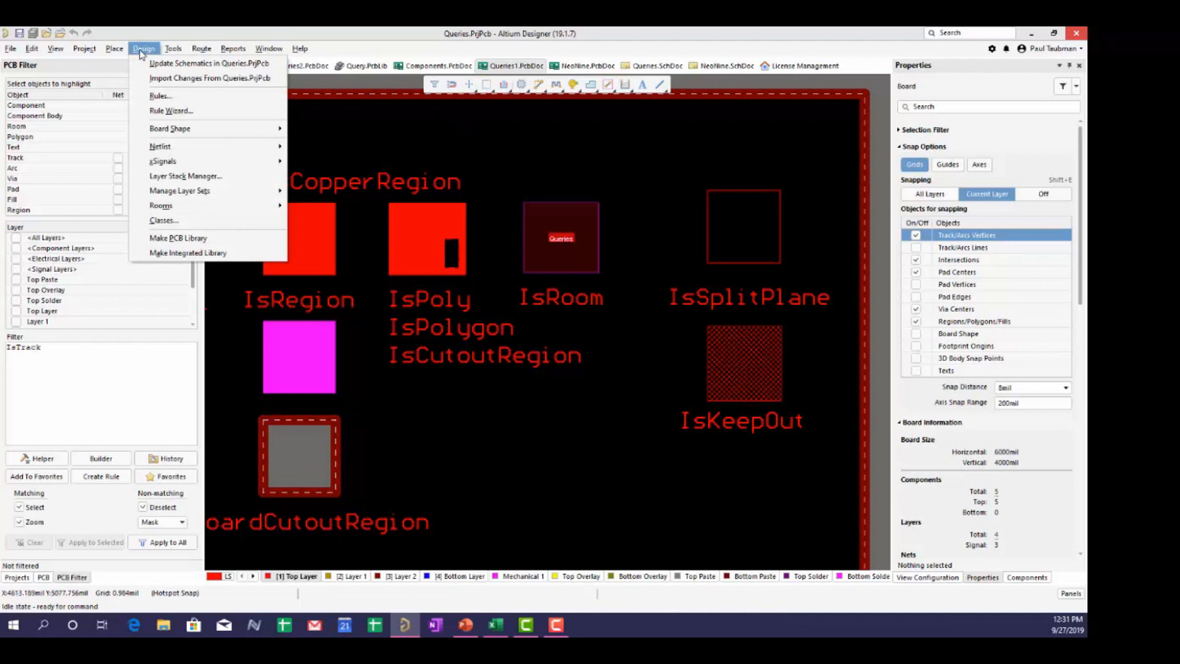
- Inspect the Queries Room Definition rule in the Rules and Constraints Editor, then close it unchanged
{"action": "mouse_move", "coordinate": [165, 212]}
{"action": "left_click", "coordinate": [161, 97]}
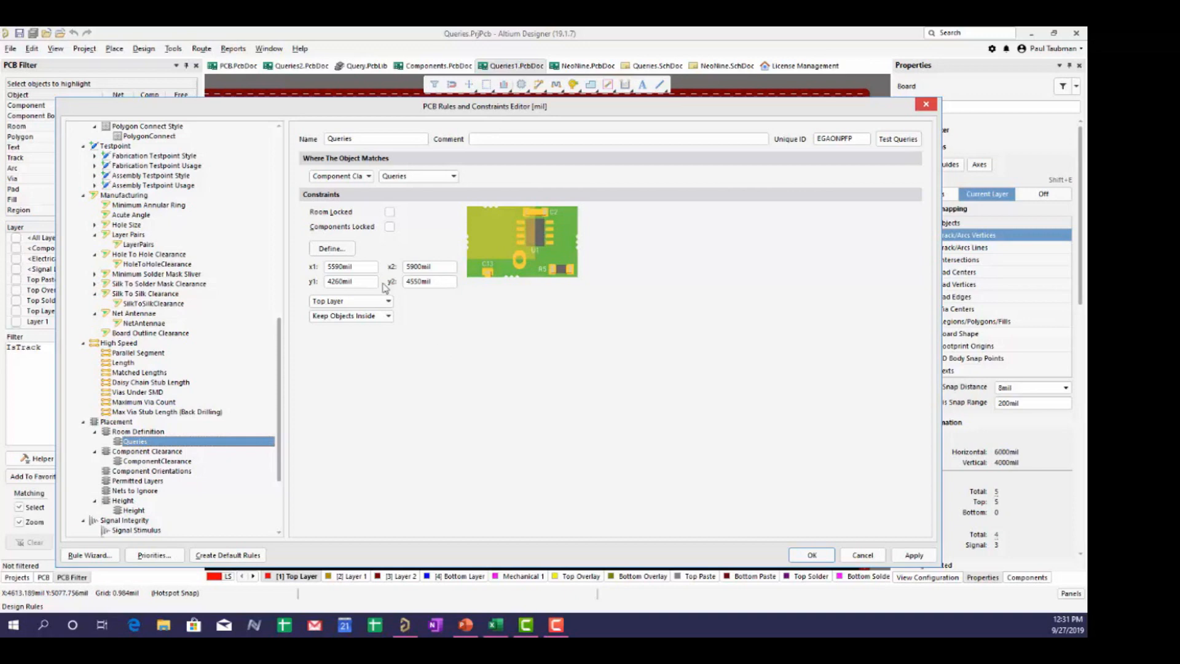
{"action": "left_click", "coordinate": [862, 555]}
{"action": "left_click_drag", "start_coordinate": [84, 363], "coordinate": [3, 349]}
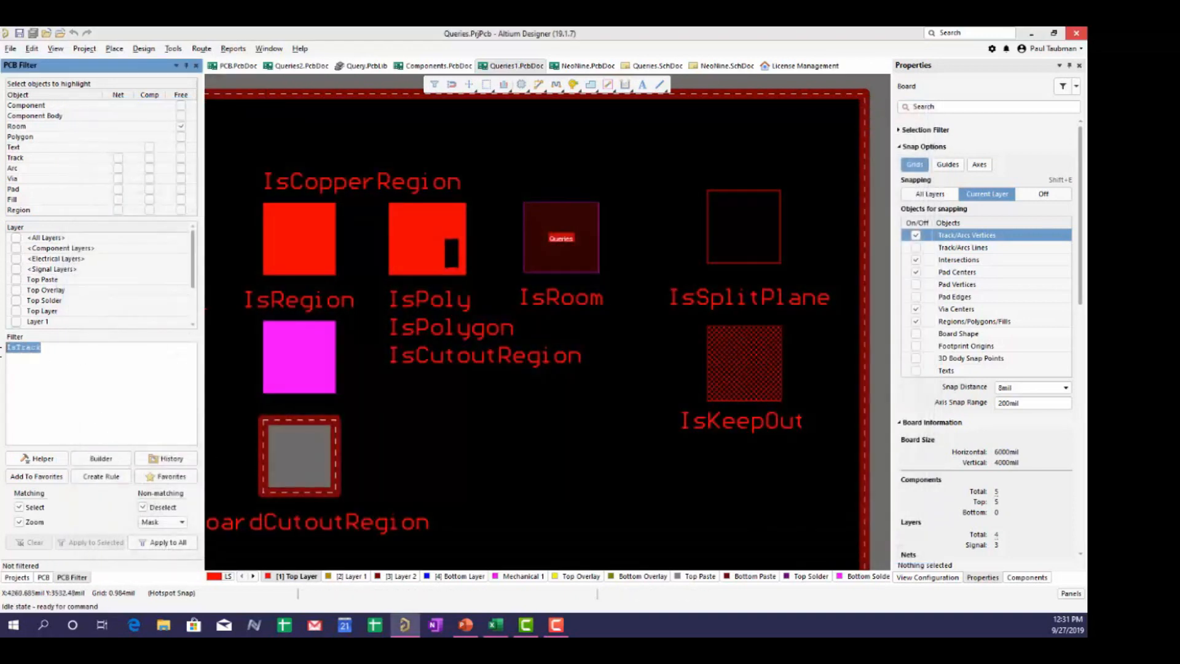
- Apply the IsRule filter to the whole board, dimming everything but the Queries room
{"action": "type", "text": "isrule"}
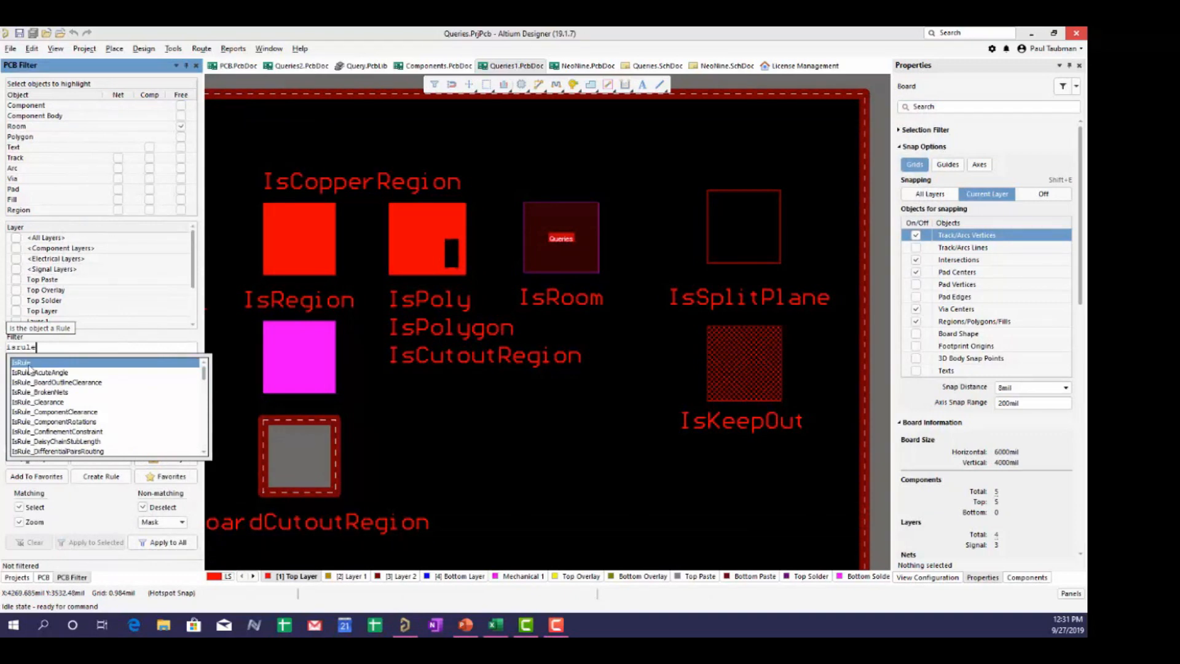
{"action": "left_click", "coordinate": [29, 368]}
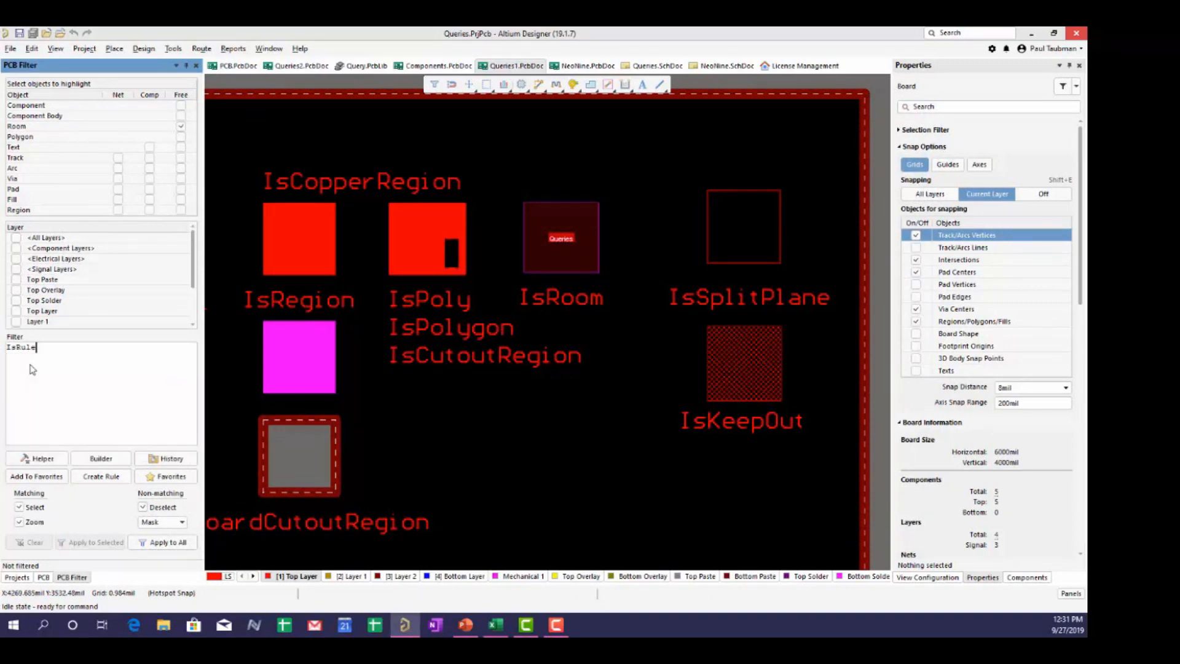
{"action": "left_click", "coordinate": [161, 542]}
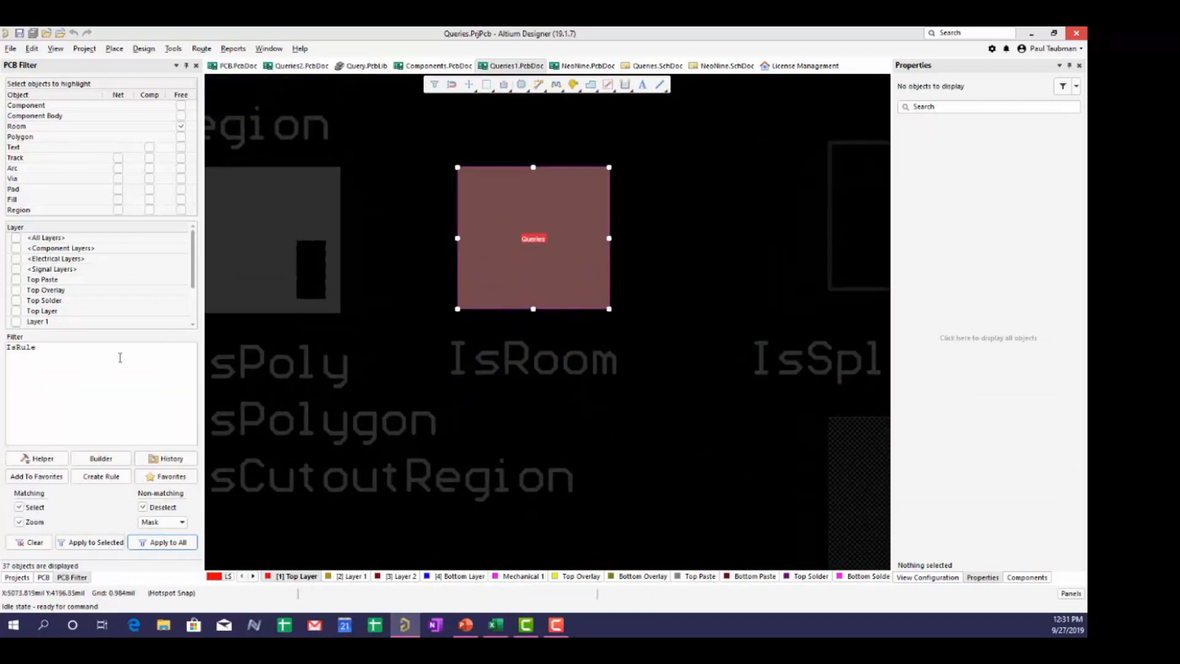
- Review the IsRule_ checks under Object Type Checks in the Query Helper, then cancel
{"action": "left_click", "coordinate": [49, 460]}
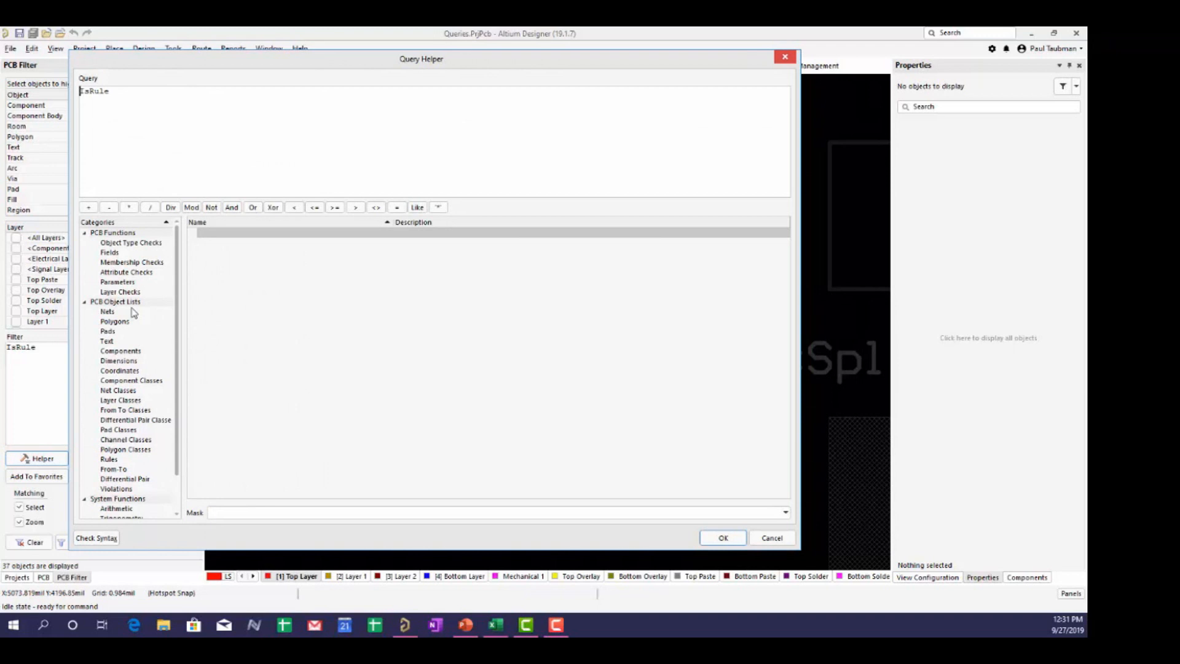
{"action": "left_click", "coordinate": [107, 245]}
{"action": "scroll", "coordinate": [319, 367], "scroll_direction": "down", "scroll_amount": 20}
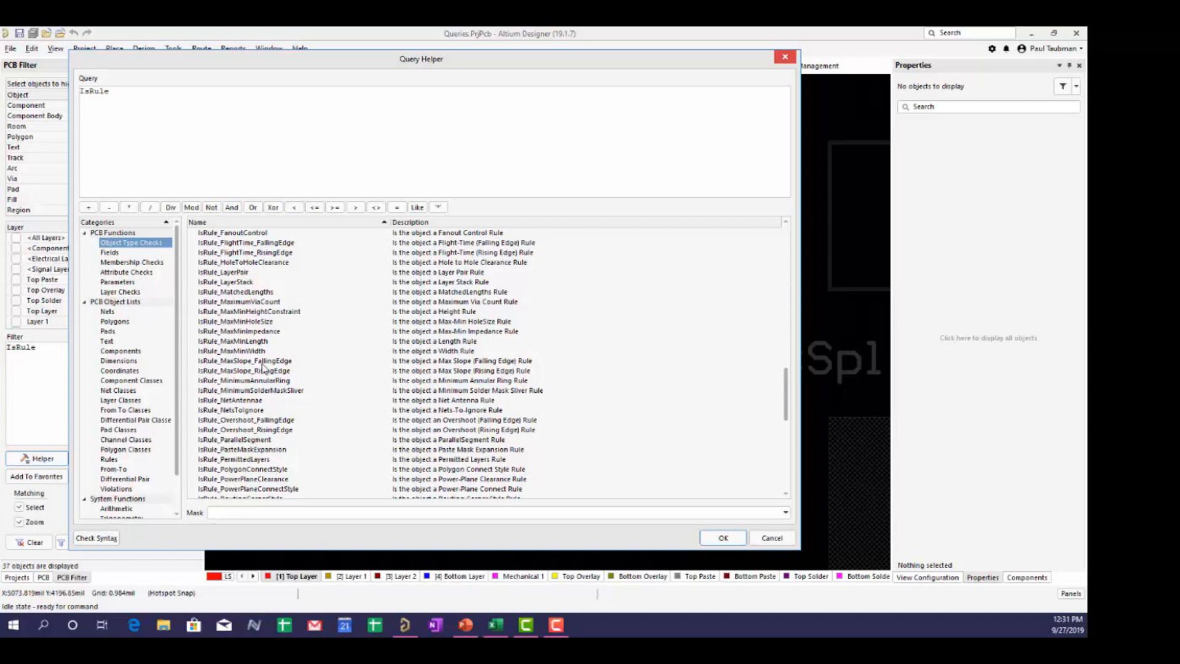
{"action": "scroll", "coordinate": [264, 368], "scroll_direction": "up", "scroll_amount": 2}
{"action": "scroll", "coordinate": [264, 347], "scroll_direction": "up", "scroll_amount": 1}
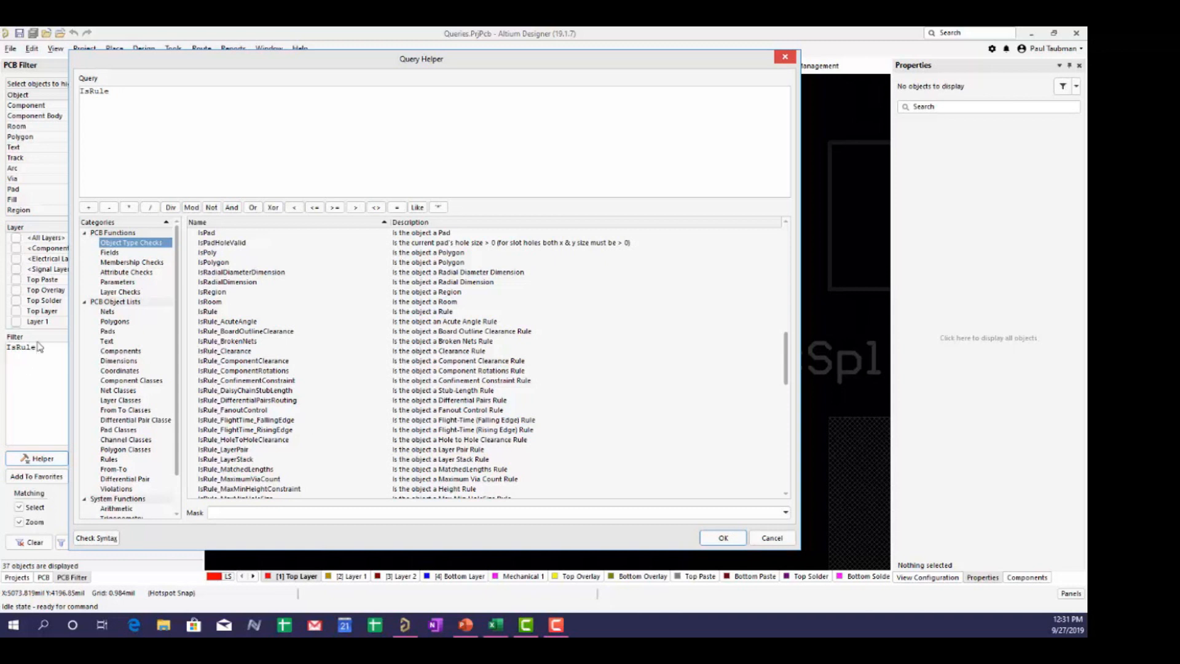
{"action": "scroll", "coordinate": [410, 391], "scroll_direction": "up", "scroll_amount": 8}
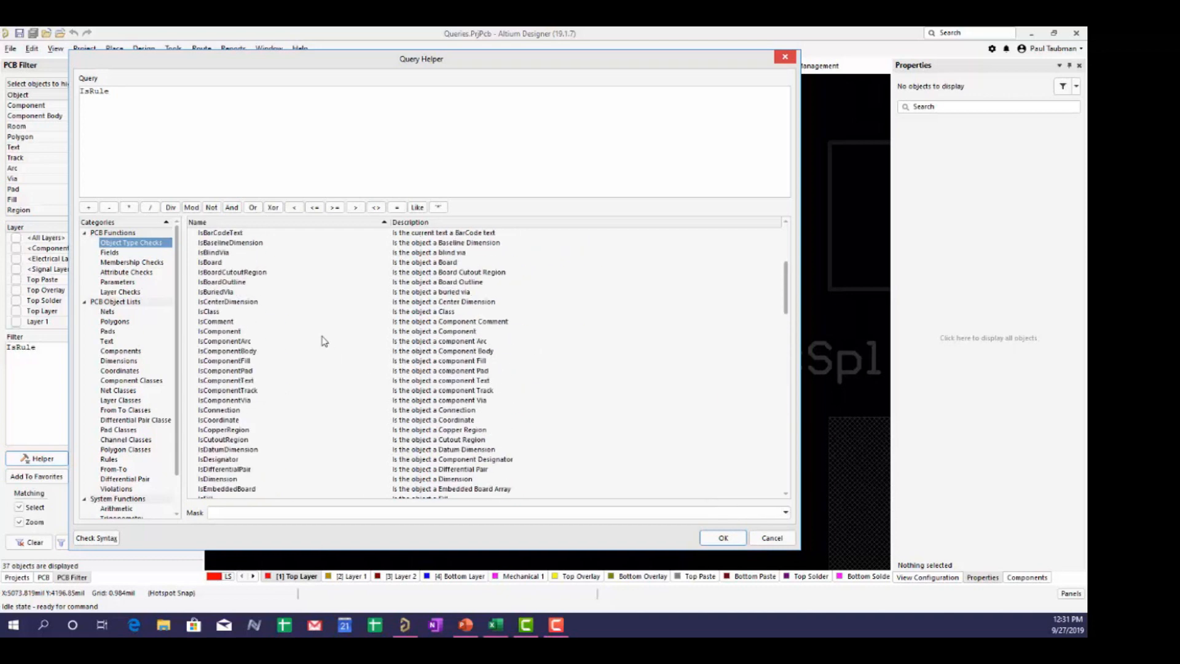
{"action": "scroll", "coordinate": [304, 433], "scroll_direction": "down", "scroll_amount": 15}
{"action": "scroll", "coordinate": [304, 434], "scroll_direction": "up", "scroll_amount": 10}
{"action": "left_click", "coordinate": [771, 539]}
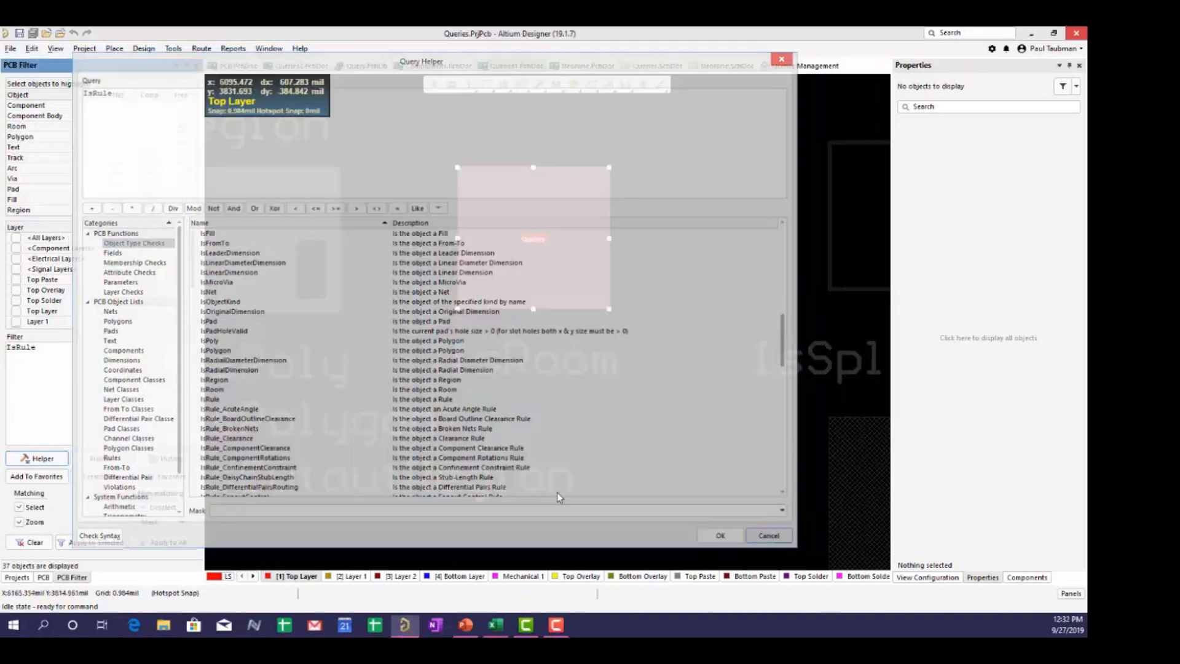
{"action": "double_click", "coordinate": [5, 347]}
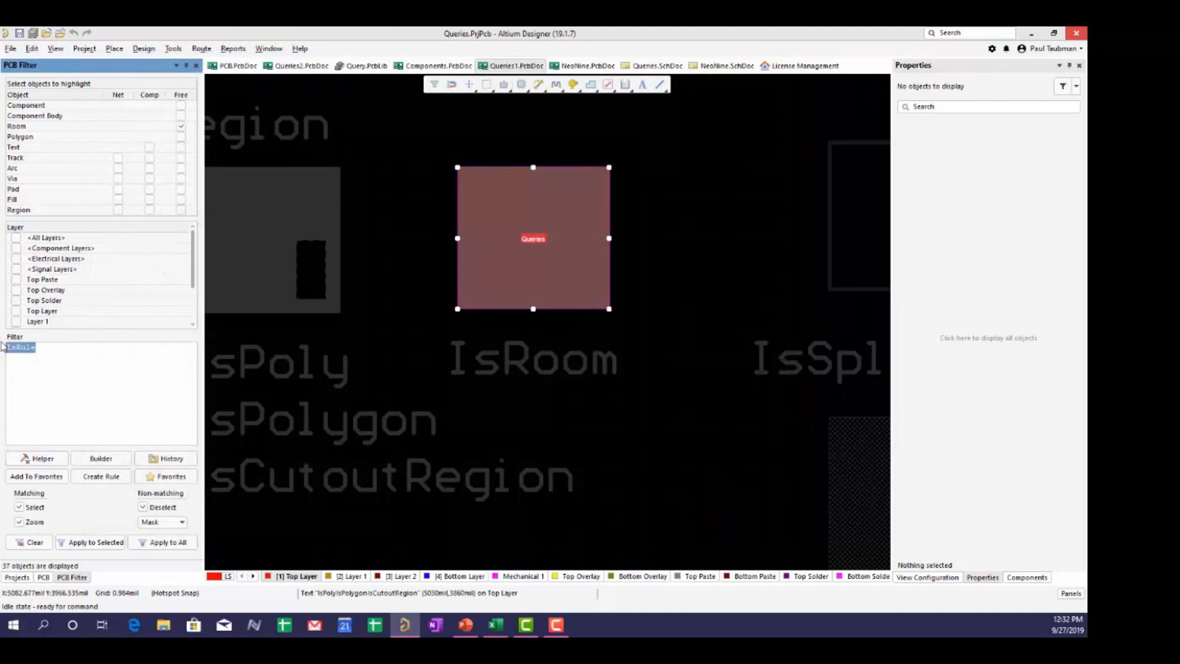
- Apply IsClass to the whole board for 17 matching objects, and reopen the Query Helper
{"action": "type", "text": "isclass"}
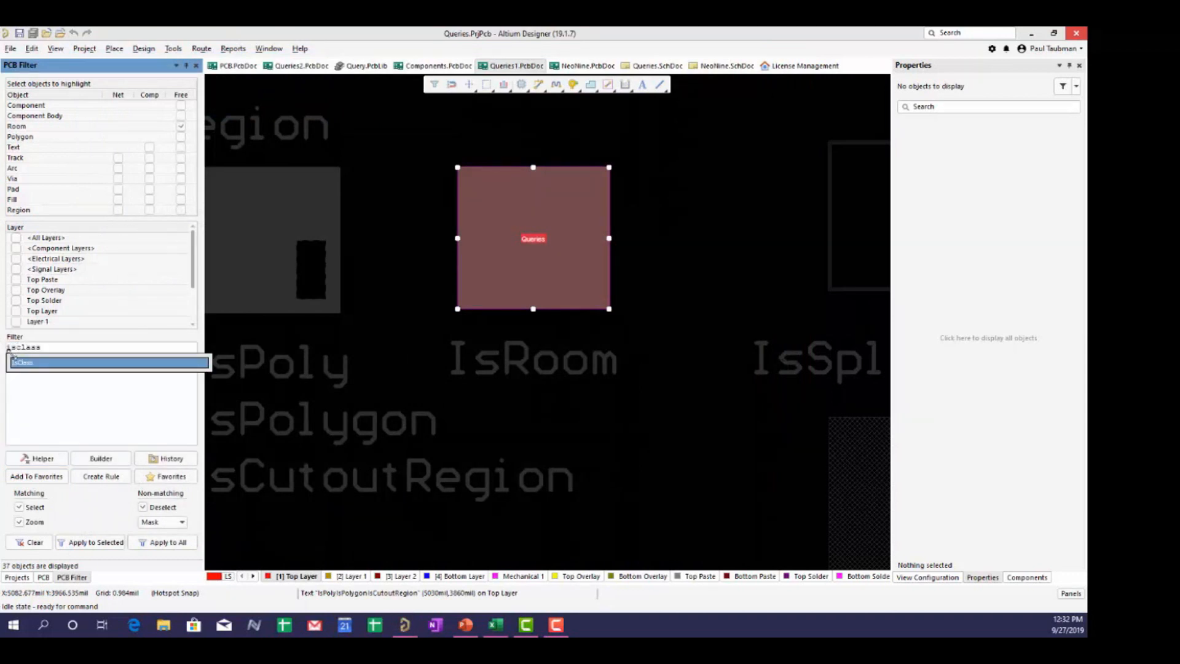
{"action": "left_click", "coordinate": [20, 363]}
{"action": "left_click", "coordinate": [163, 542]}
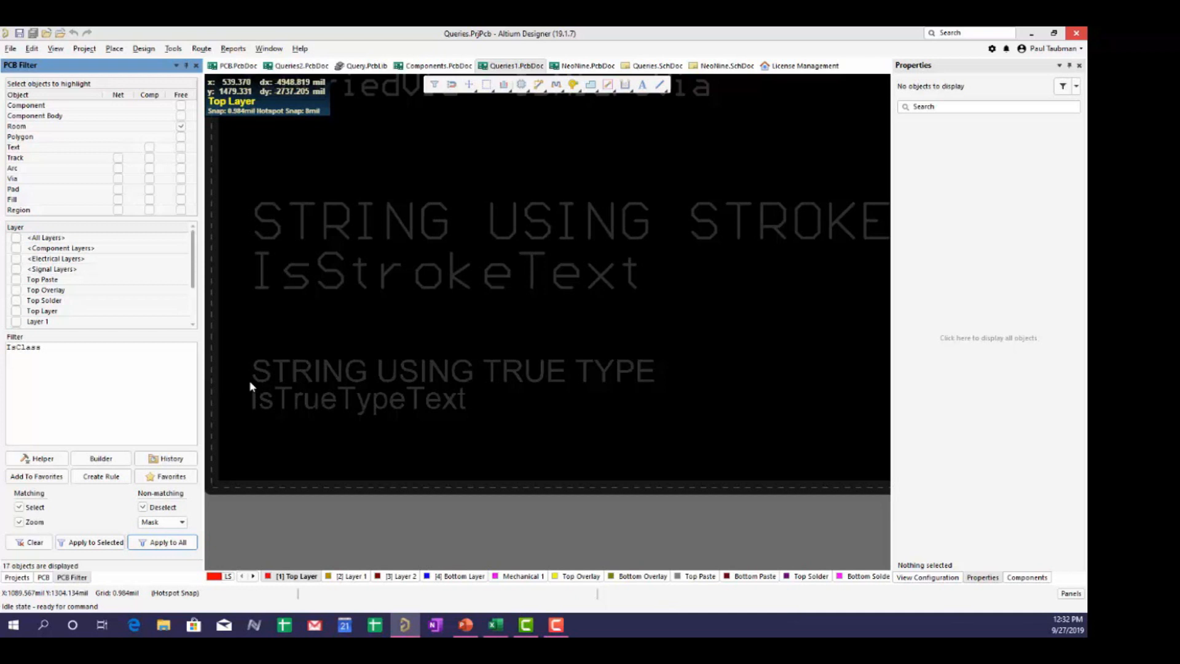
{"action": "left_click", "coordinate": [49, 346]}
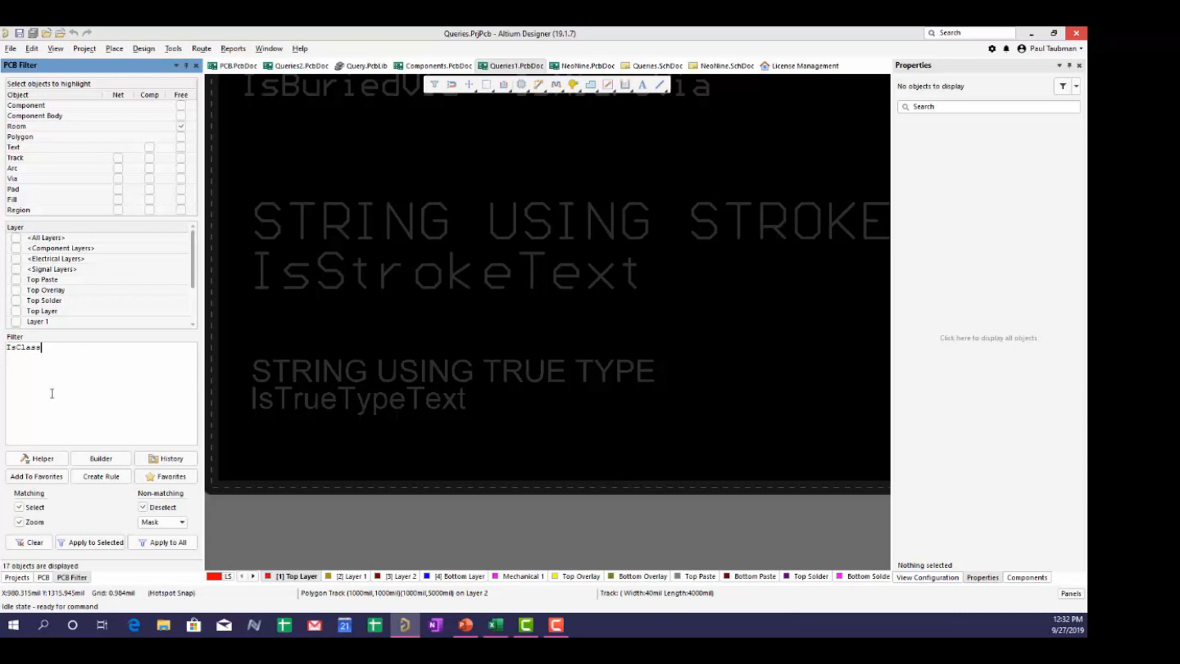
{"action": "left_click", "coordinate": [38, 460]}
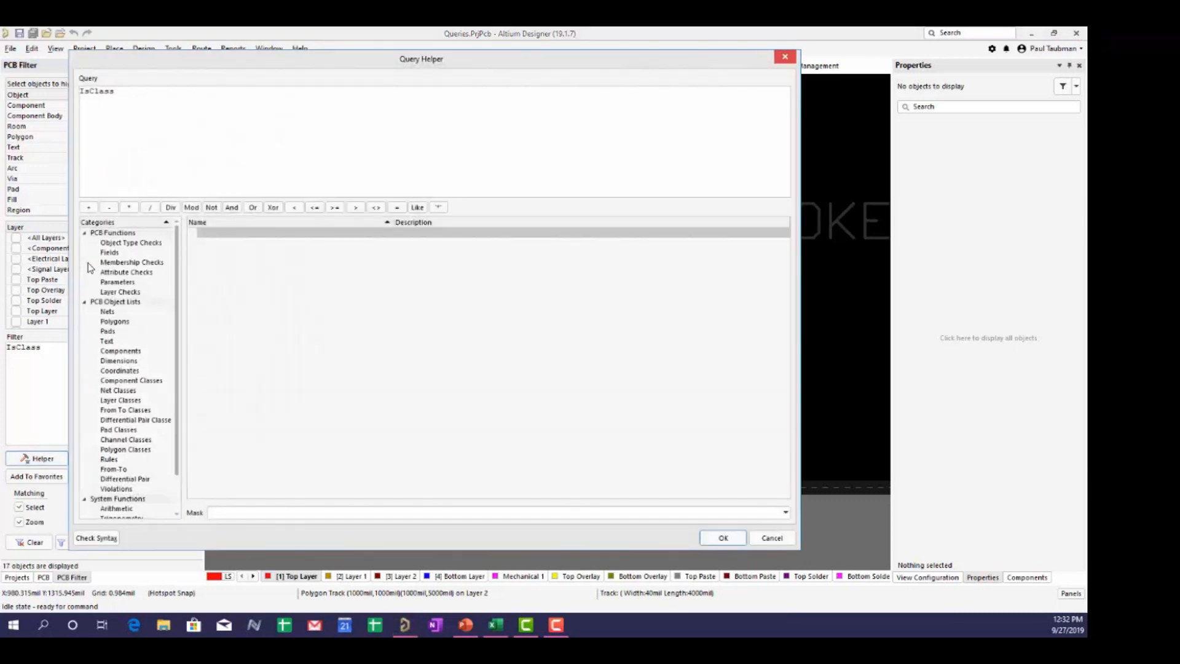
{"action": "scroll", "coordinate": [224, 417], "scroll_direction": "down", "scroll_amount": 4}
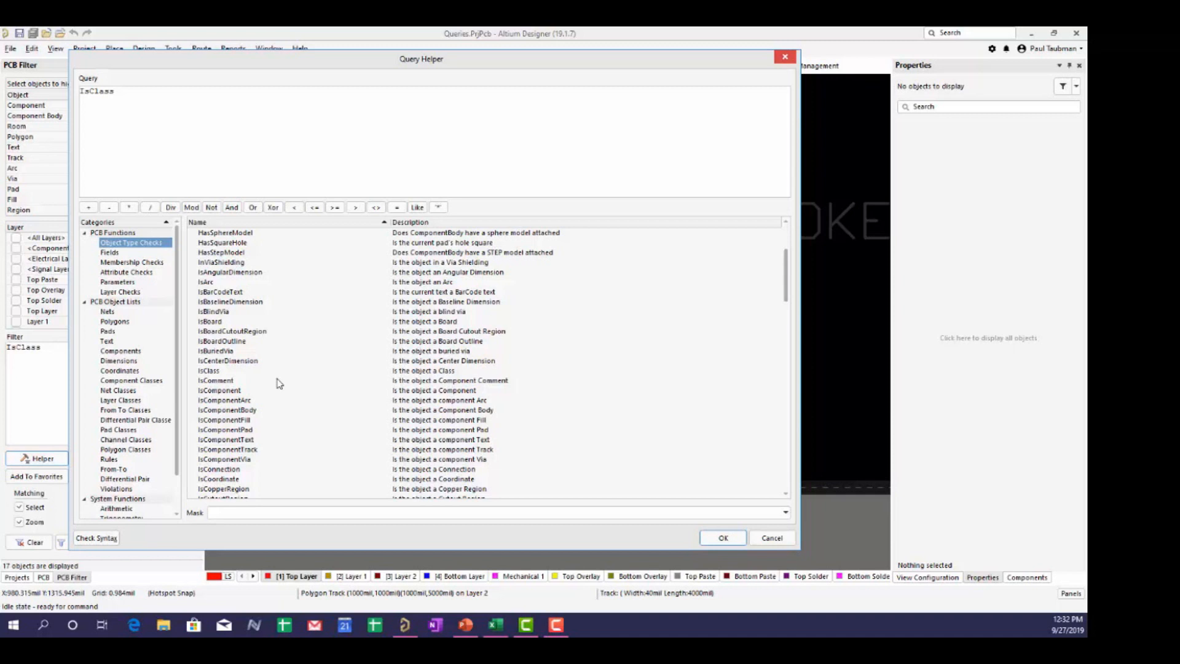
{"action": "scroll", "coordinate": [270, 386], "scroll_direction": "down", "scroll_amount": 4}
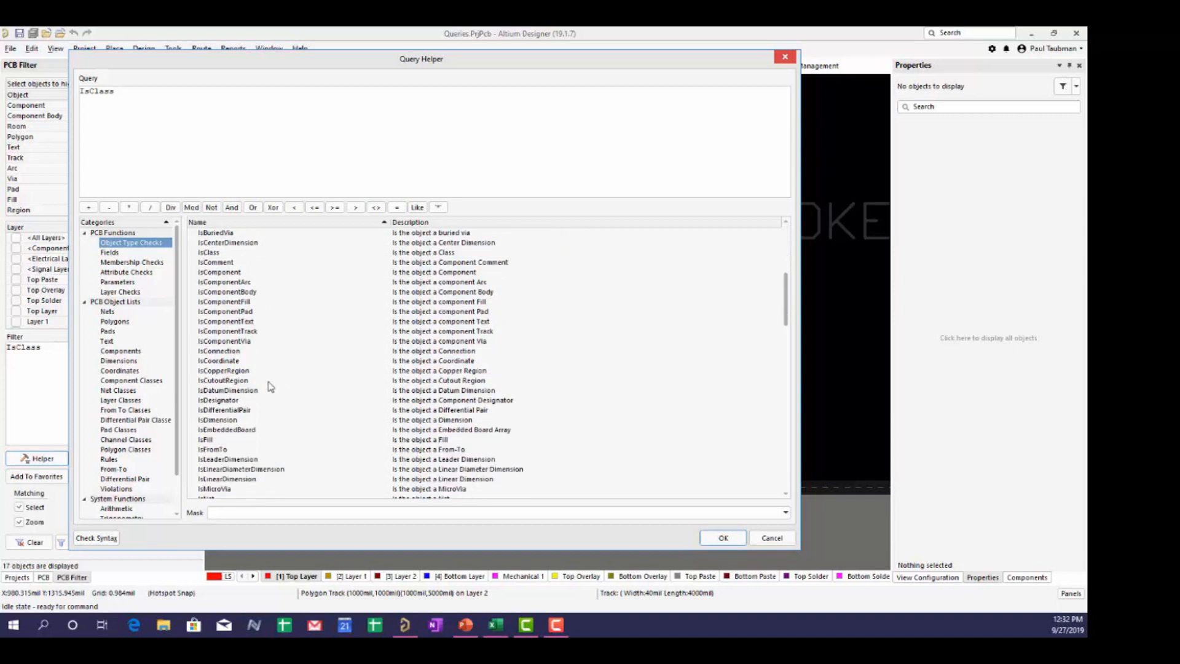
{"action": "scroll", "coordinate": [246, 355], "scroll_direction": "down", "scroll_amount": 4}
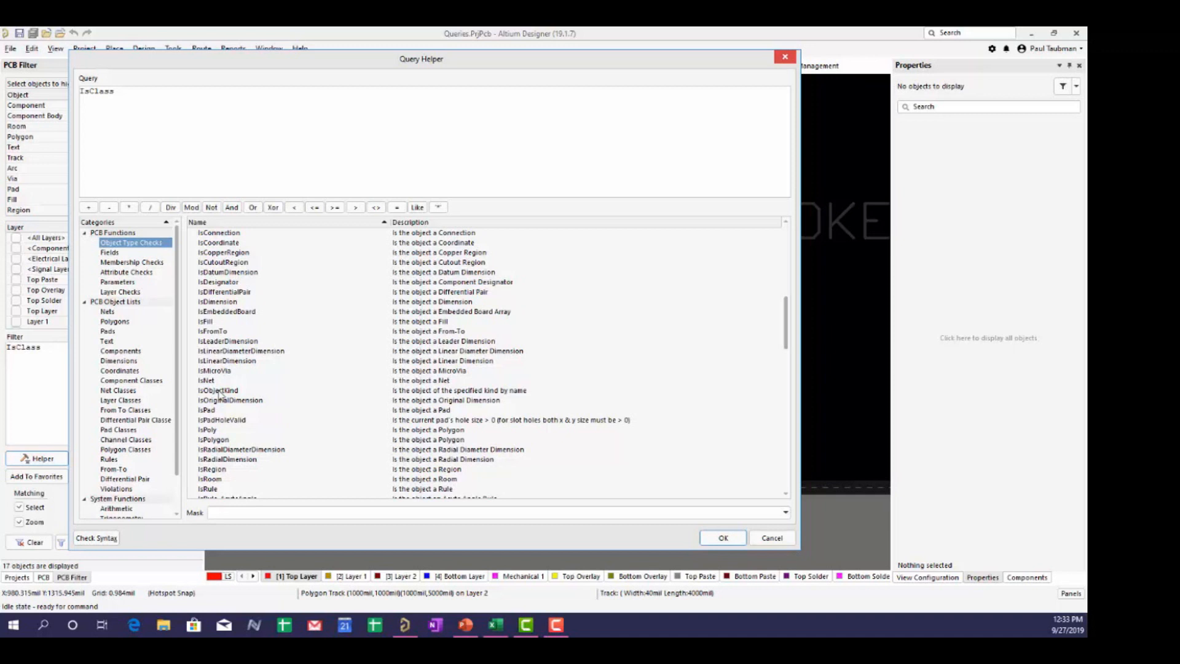
{"action": "left_click", "coordinate": [768, 538]}
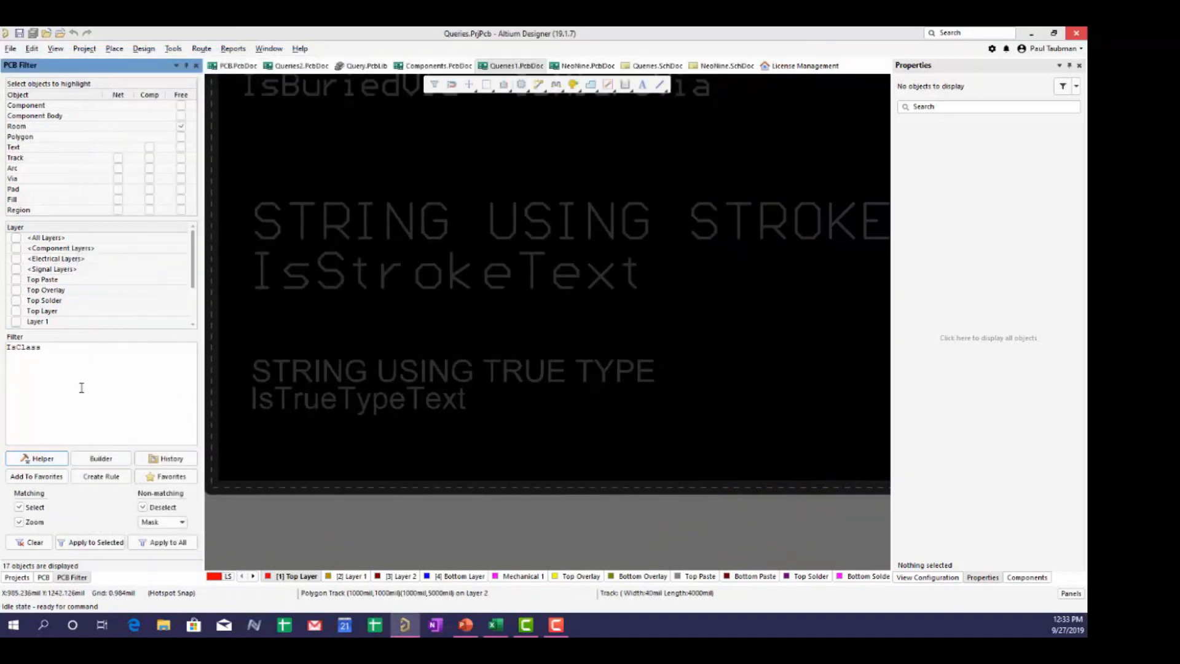
- Apply bare IsObjectKind, dismiss its query error, then extend the query to IsObjectKind('via')
{"action": "double_click", "coordinate": [58, 348]}
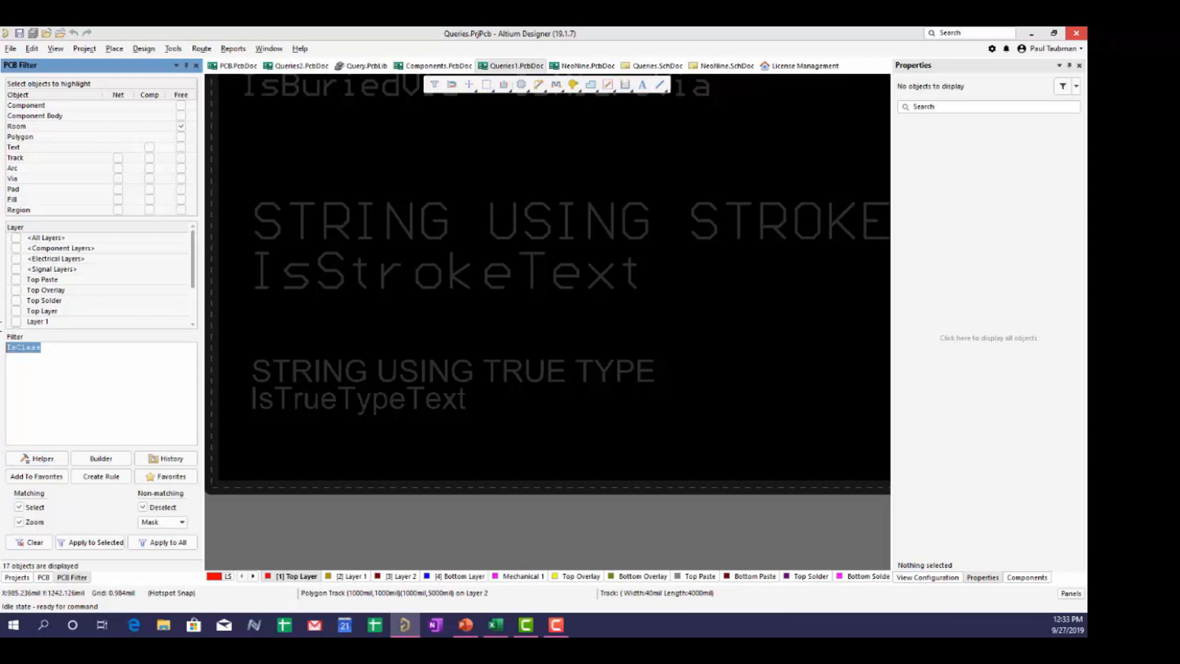
{"action": "type", "text": "IsO"}
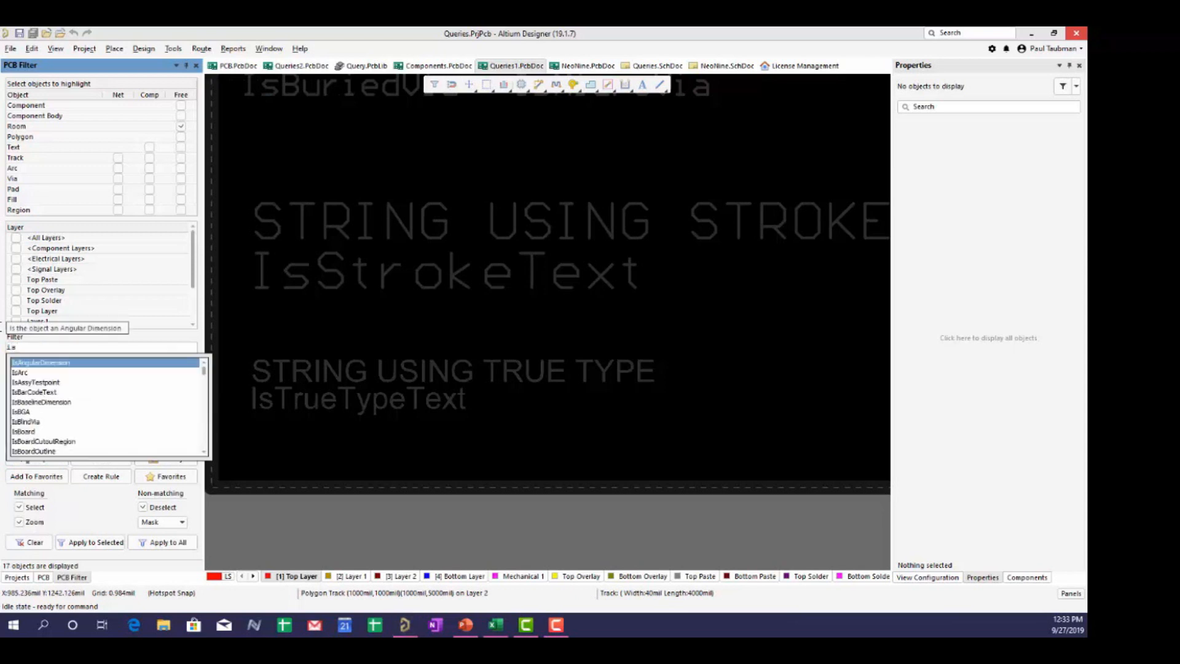
{"action": "key", "text": "Return"}
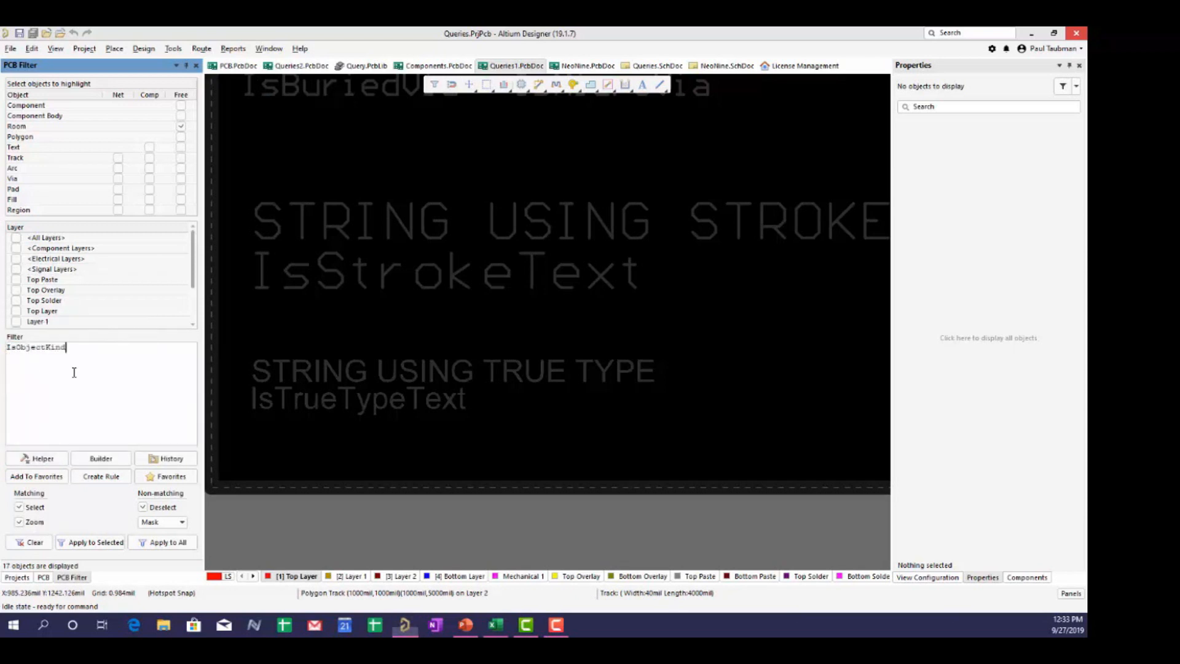
{"action": "left_click", "coordinate": [170, 543]}
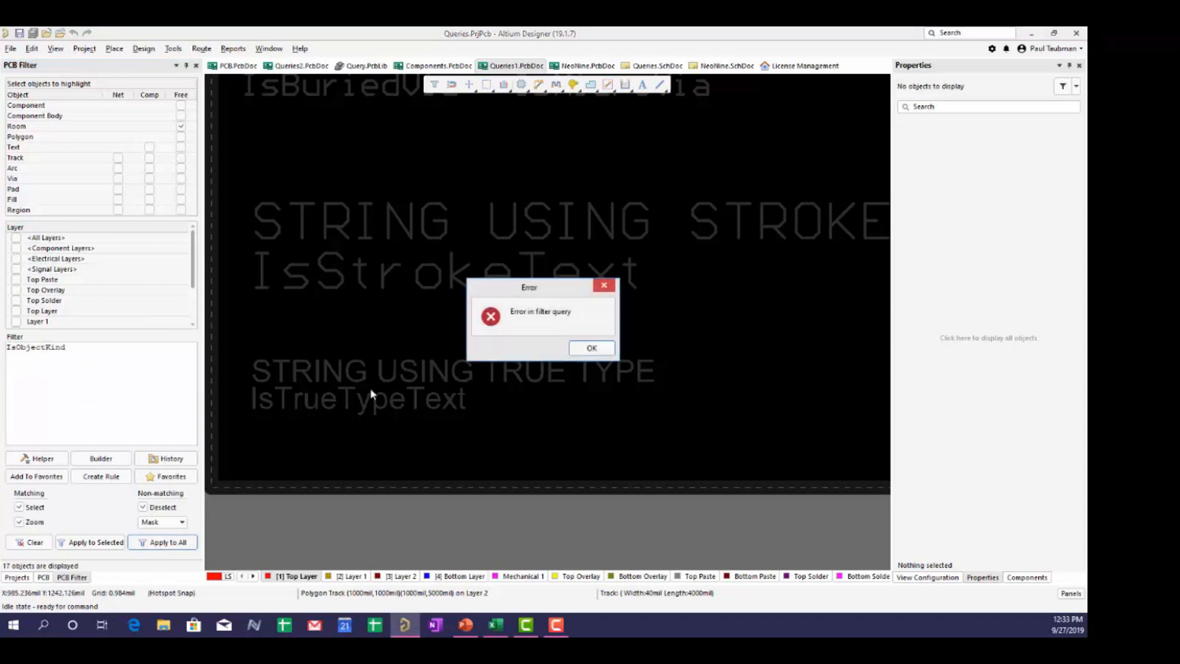
{"action": "left_click", "coordinate": [586, 348]}
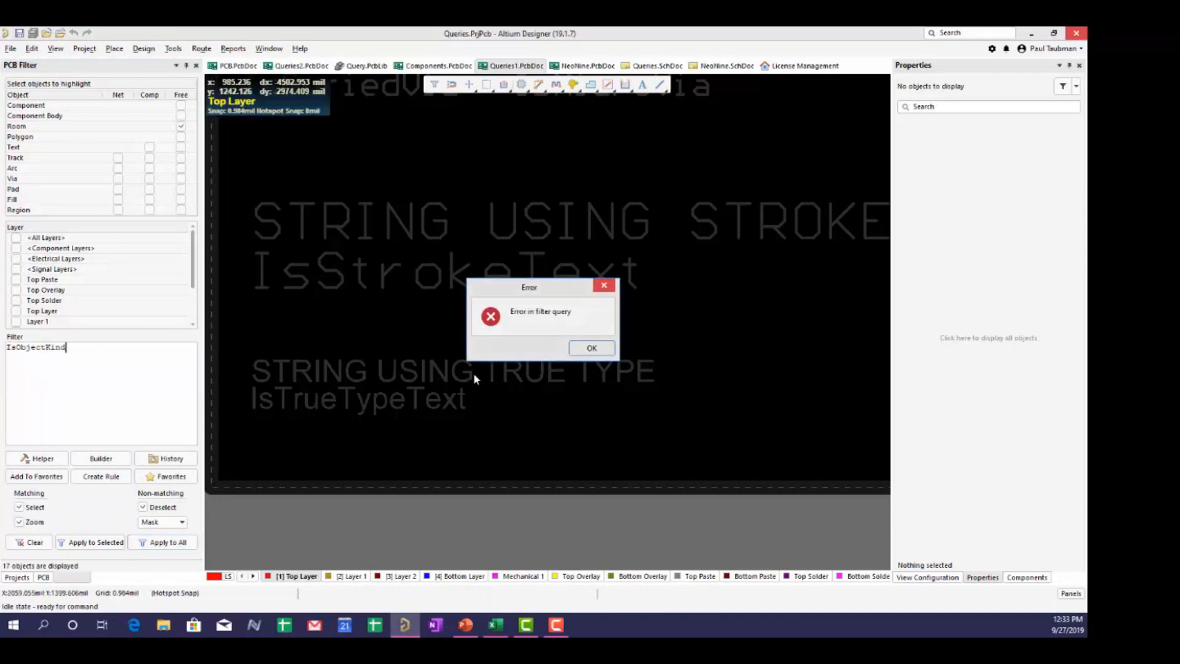
{"action": "left_click", "coordinate": [98, 354]}
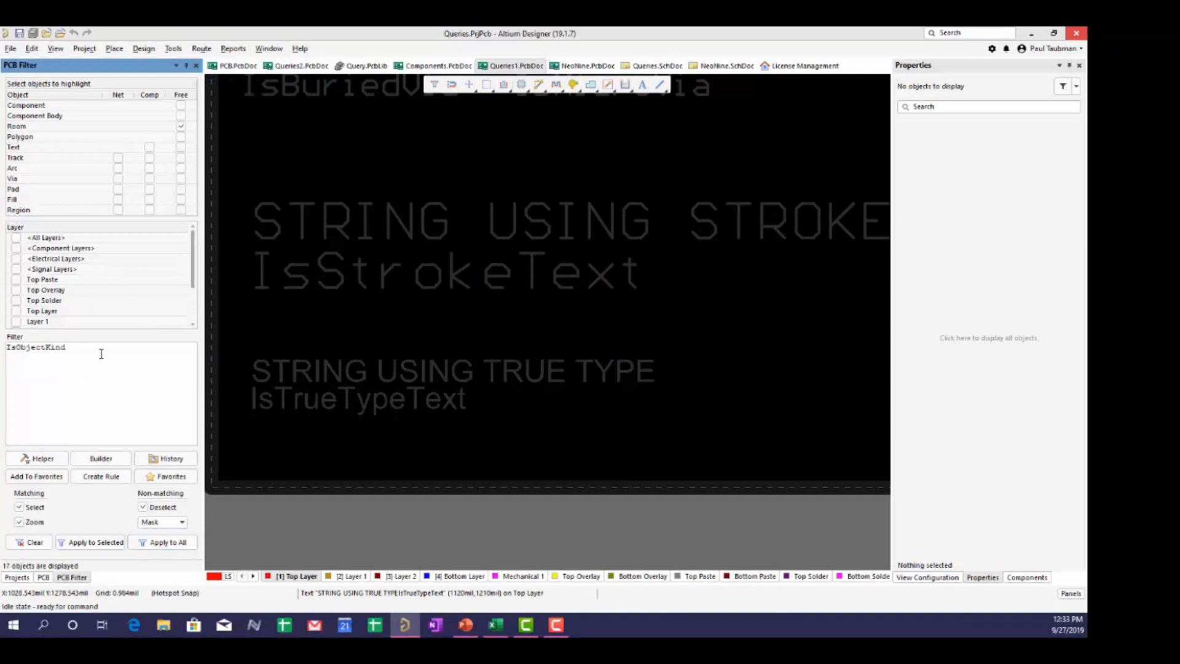
{"action": "type", "text": "('via"}
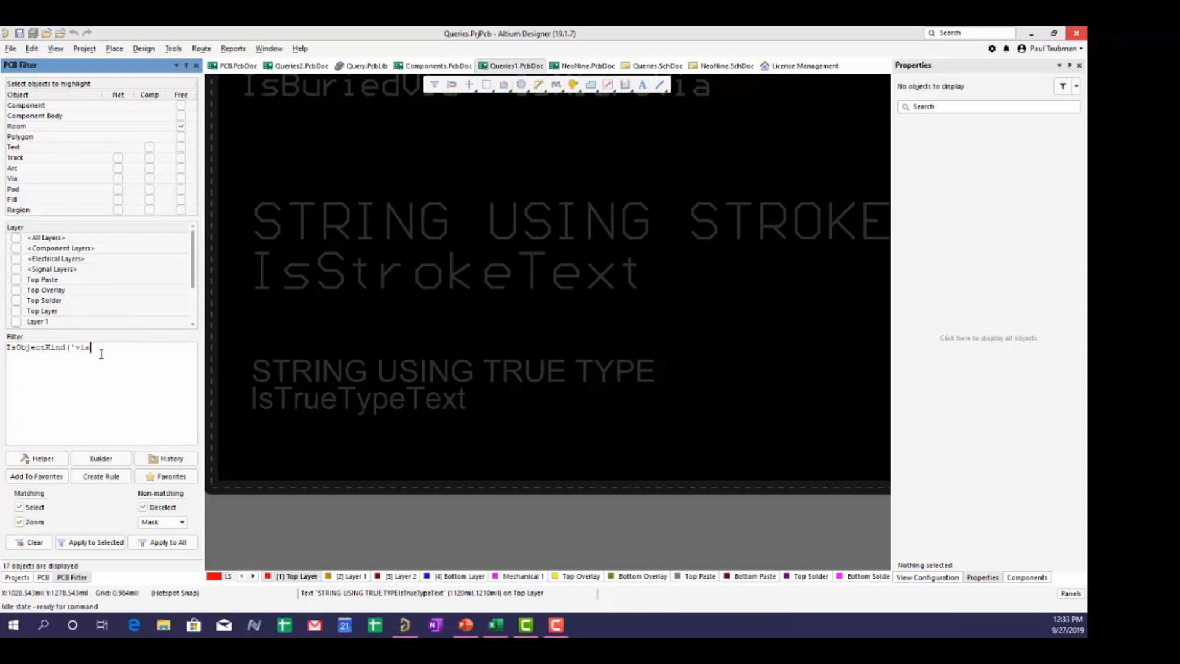
{"action": "type", "text": "')"}
- Run the via object-kind filter, then change it to IsObjectKind('pad') to show the 11 pads
{"action": "left_click", "coordinate": [157, 544]}
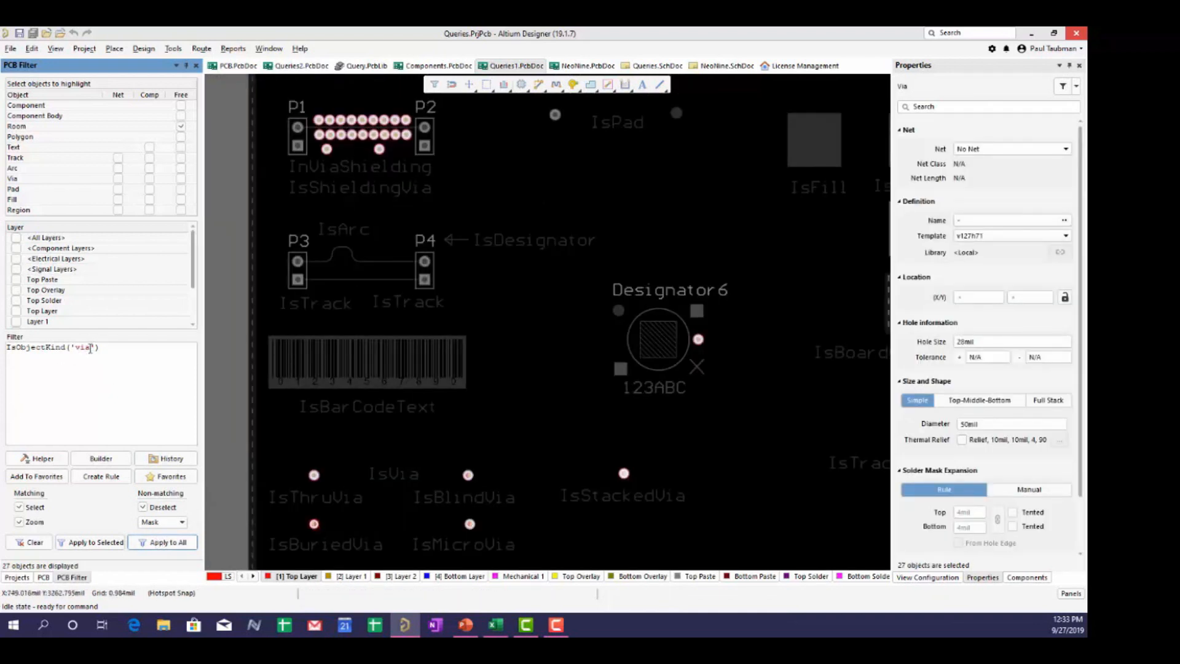
{"action": "left_click", "coordinate": [92, 348]}
{"action": "key", "text": "BackSpace"}
{"action": "key", "text": "BackSpace"}
{"action": "key", "text": "BackSpace"}
{"action": "type", "text": "pad"}
{"action": "key", "text": "Escape"}
{"action": "left_click", "coordinate": [164, 543]}
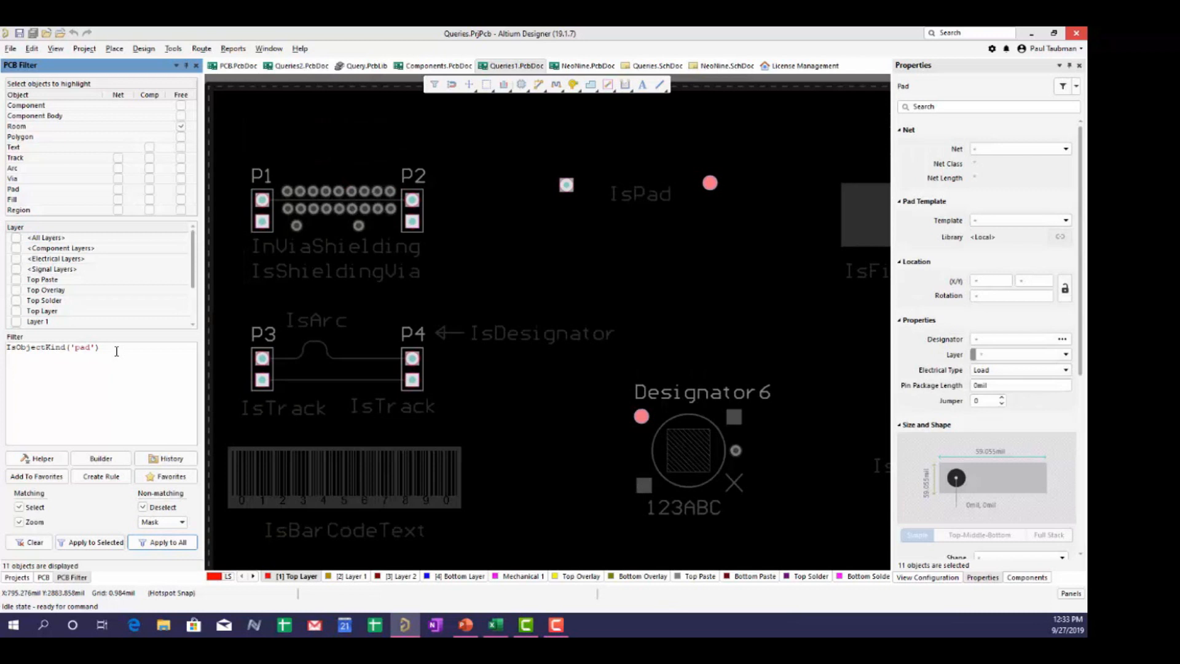
- Clear the pad filter from the board and replace the query text with ispad
{"action": "left_click_drag", "start_coordinate": [116, 351], "coordinate": [7, 348]}
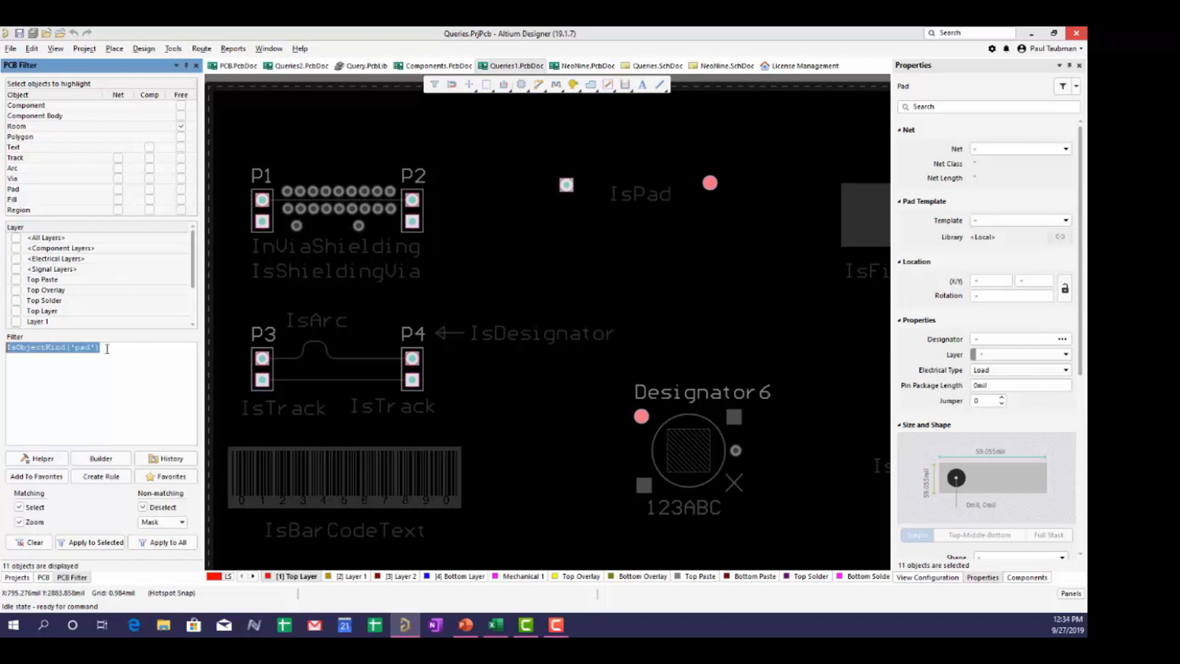
{"action": "left_click", "coordinate": [26, 541]}
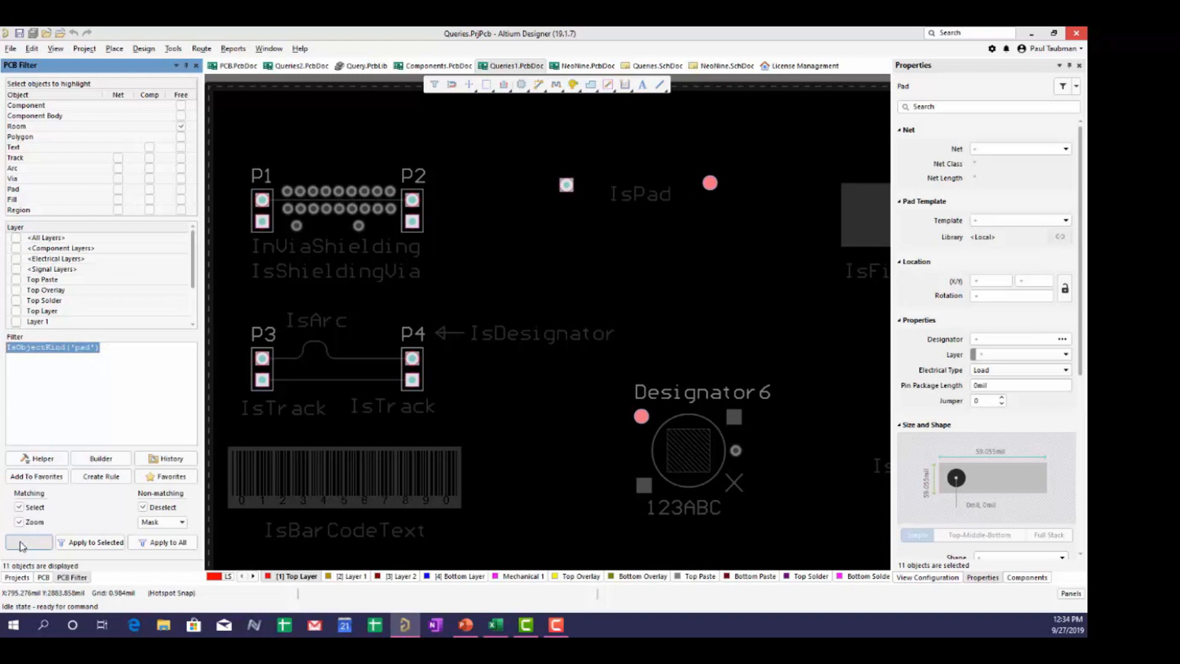
{"action": "left_click", "coordinate": [113, 355]}
{"action": "key", "text": "ctrl+a"}
{"action": "type", "text": "ispad"}
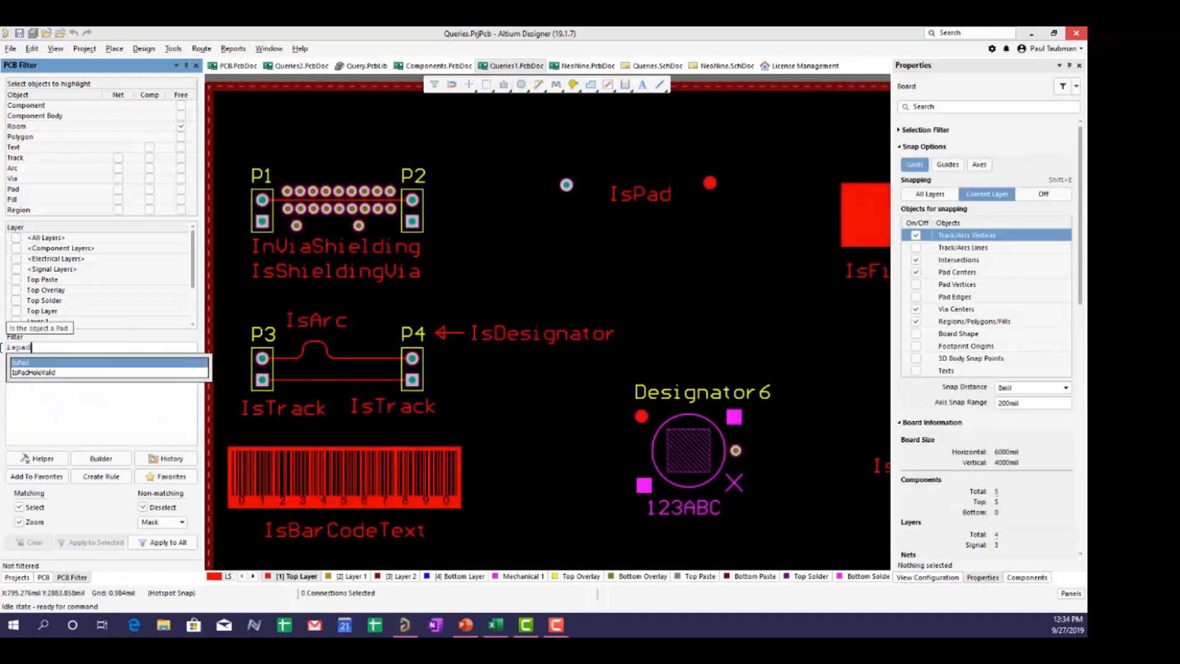
- Pick IsPad from the suggestions and apply it to the whole board, highlighting 11 pads
{"action": "left_click", "coordinate": [18, 362]}
{"action": "left_click", "coordinate": [169, 543]}
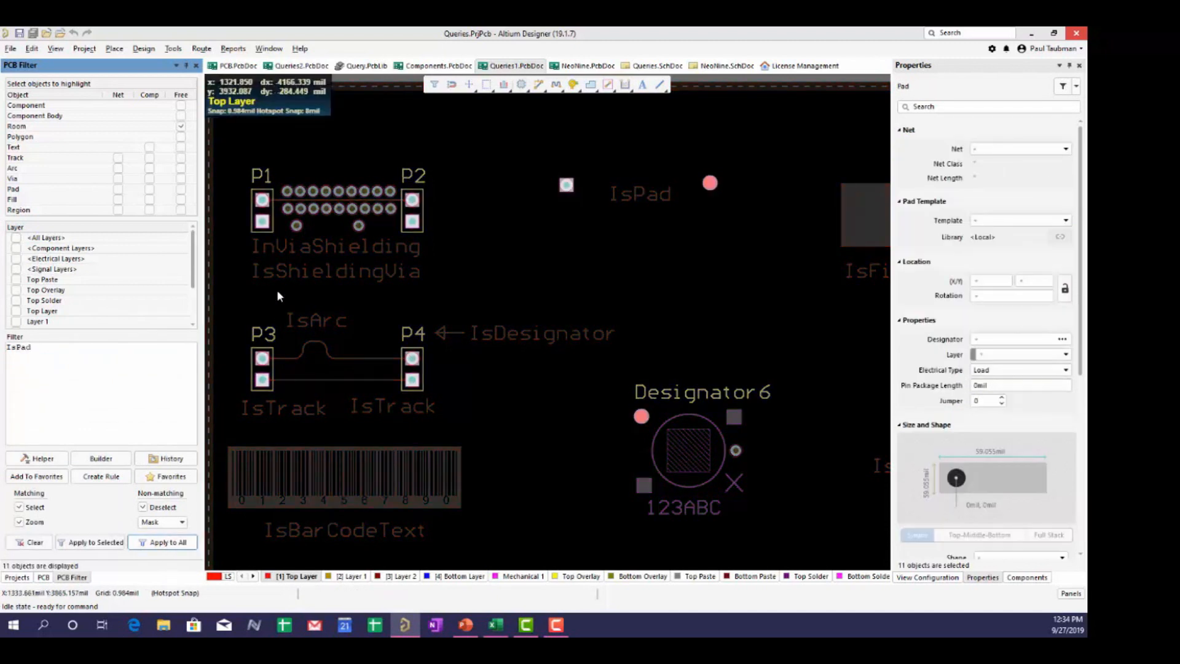
{"action": "left_click", "coordinate": [82, 351]}
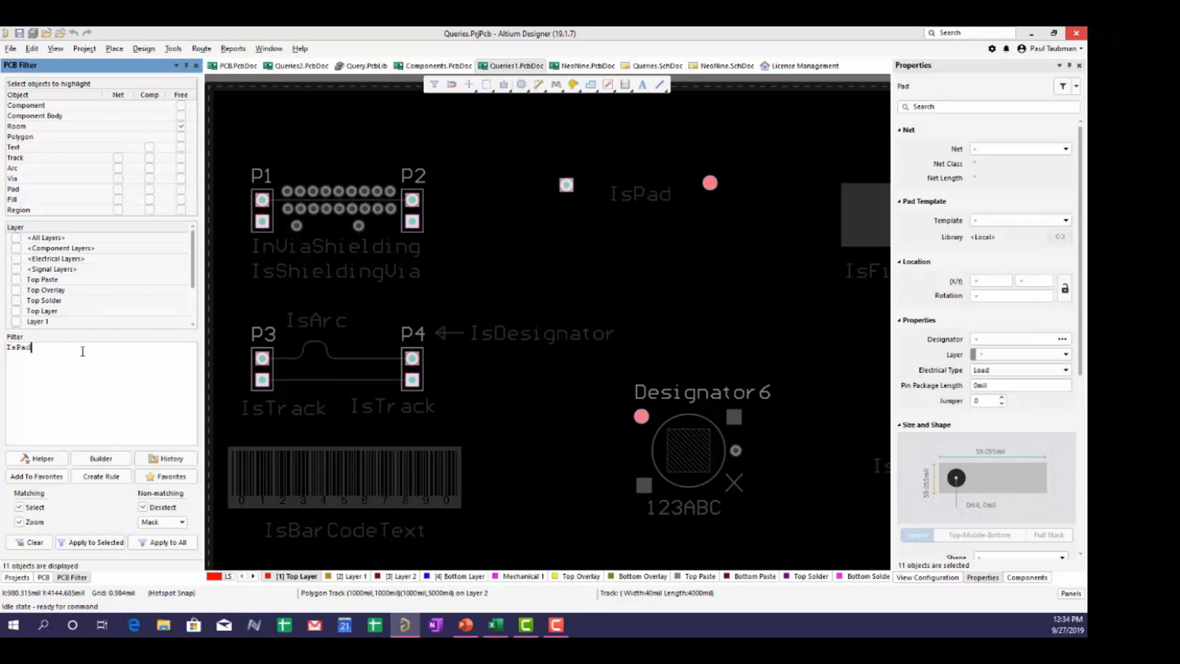
- Open the Query Helper on IsPad and browse the Fields functions down to Width, X1, X2, Y1, Y2
{"action": "left_click", "coordinate": [38, 458]}
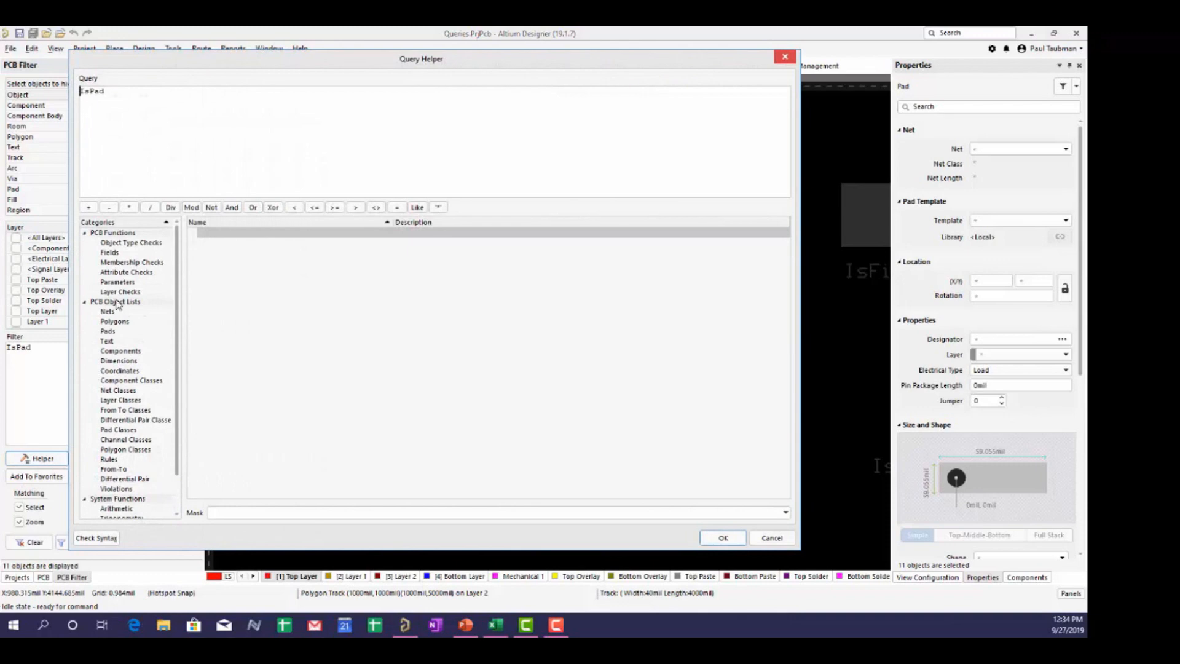
{"action": "left_click", "coordinate": [110, 252]}
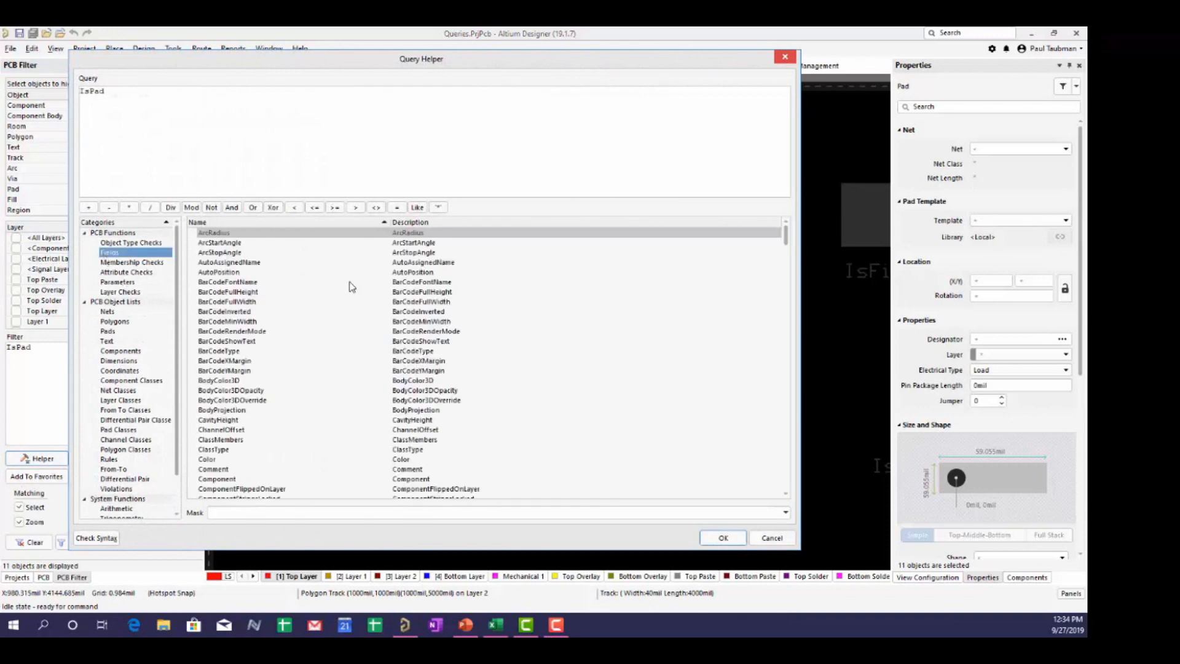
{"action": "mouse_move", "coordinate": [789, 240]}
{"action": "left_mouse_down"}
{"action": "mouse_move", "coordinate": [788, 480]}
{"action": "mouse_move", "coordinate": [787, 234]}
{"action": "left_mouse_up"}
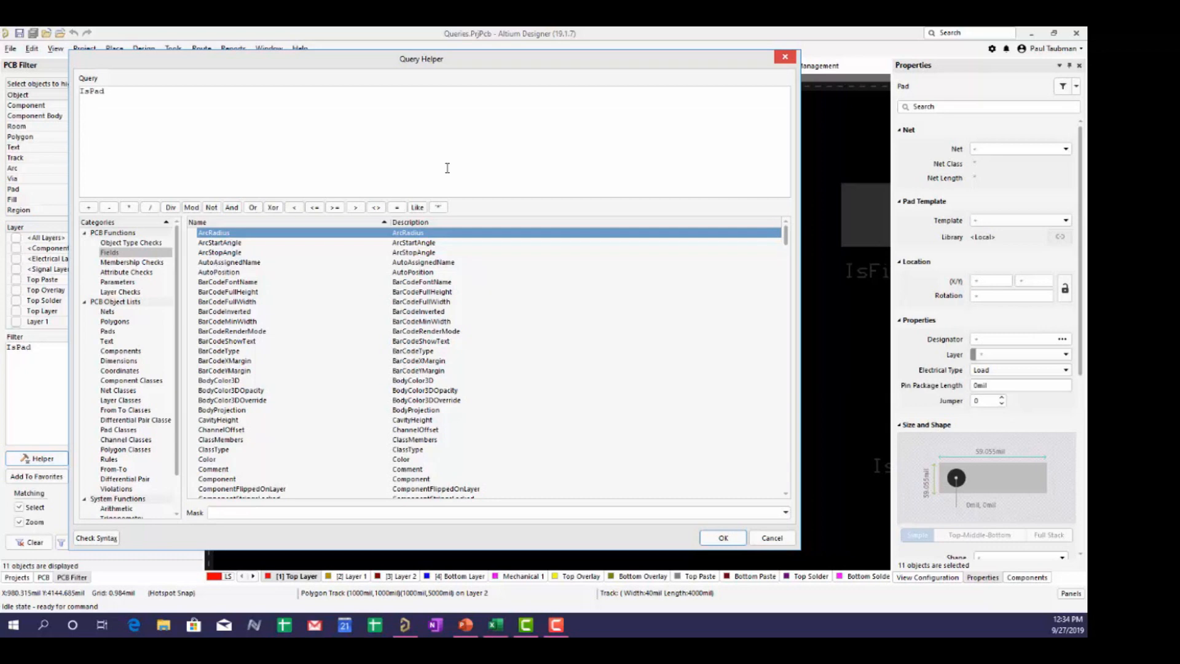
{"action": "left_click_drag", "start_coordinate": [786, 237], "coordinate": [776, 501]}
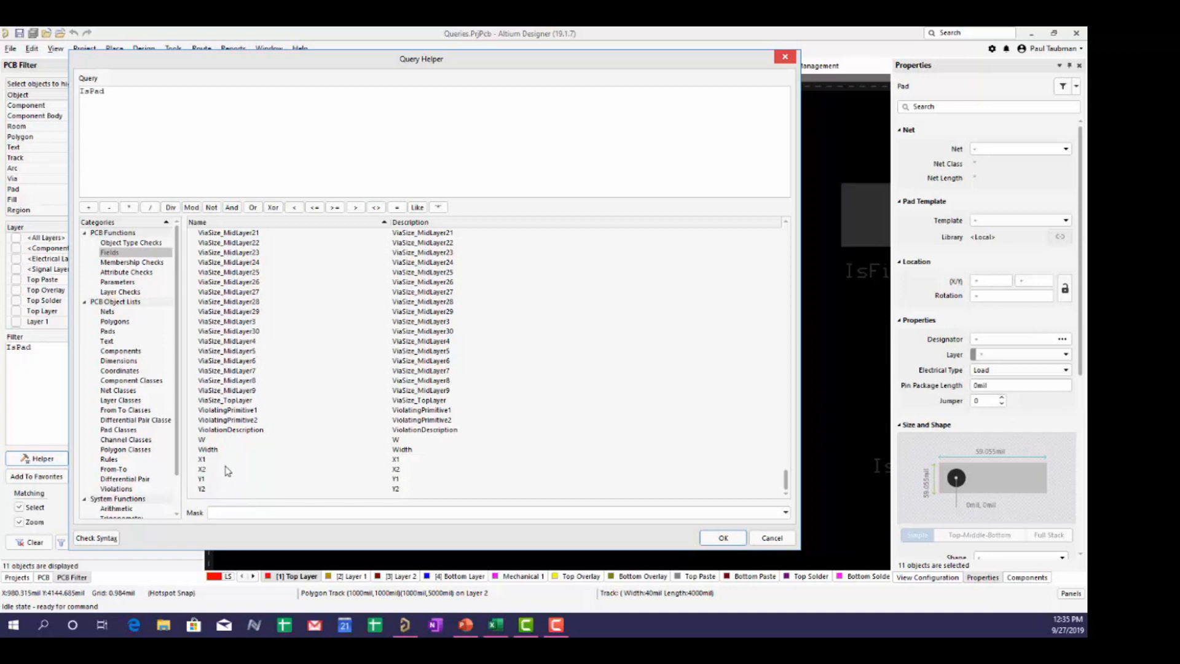
- Browse the ViaSize_MidLayer, PadYSize_MidLayer24 and PadXSize_MidLayer15 field entries in the Query Helper
{"action": "scroll", "coordinate": [227, 470], "scroll_direction": "up", "scroll_amount": 8}
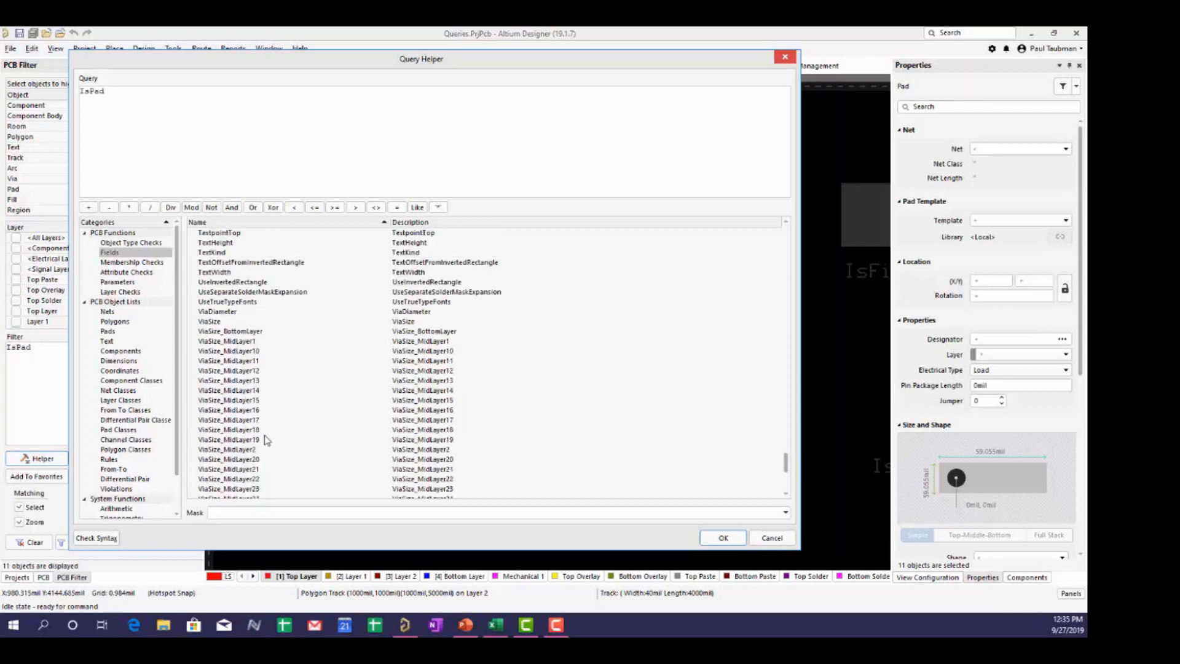
{"action": "scroll", "coordinate": [249, 399], "scroll_direction": "down", "scroll_amount": 8}
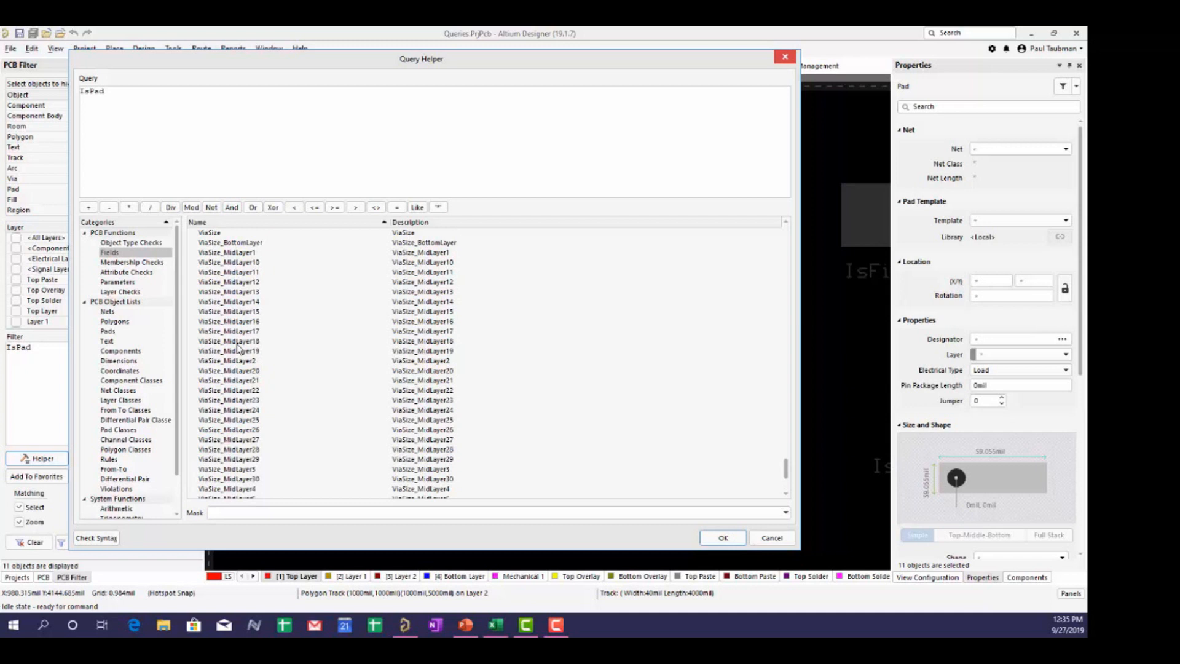
{"action": "scroll", "coordinate": [246, 396], "scroll_direction": "up", "scroll_amount": 9}
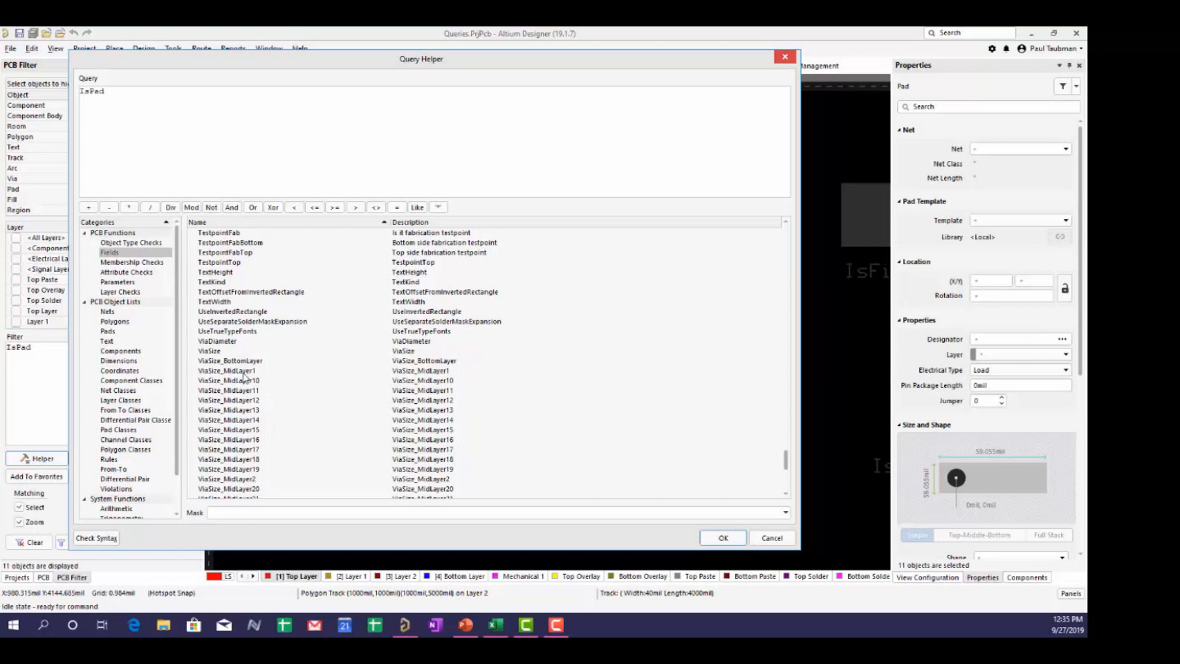
{"action": "left_click", "coordinate": [244, 372]}
{"action": "left_click", "coordinate": [243, 391]}
{"action": "left_click", "coordinate": [238, 418]}
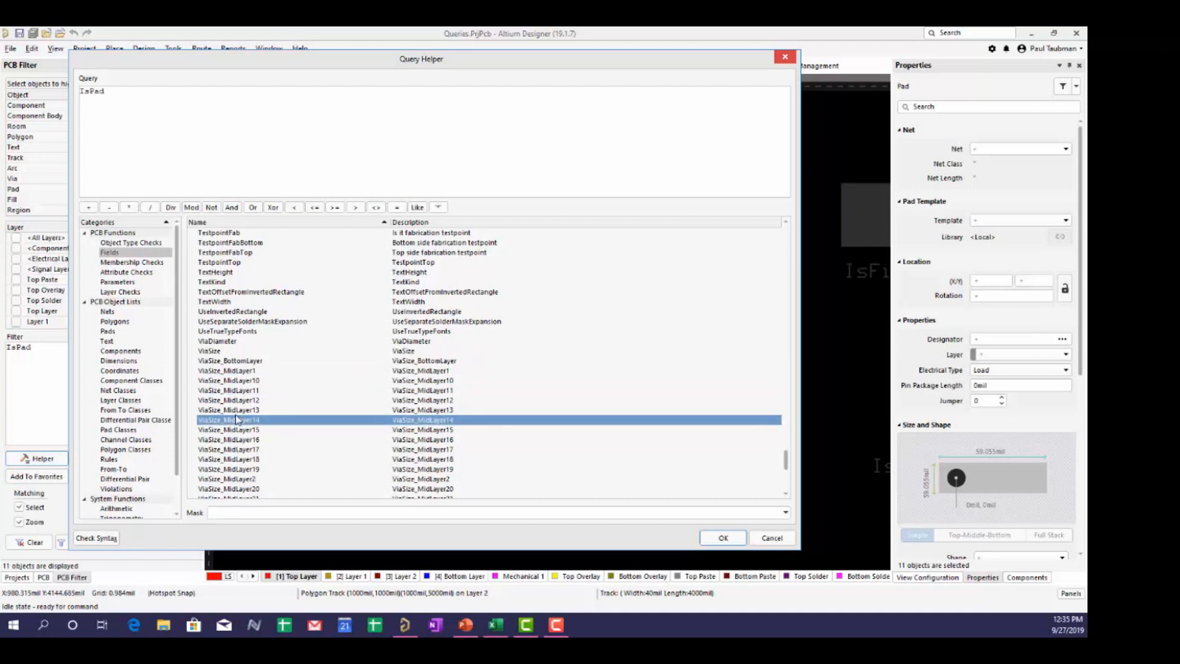
{"action": "scroll", "coordinate": [231, 410], "scroll_direction": "up", "scroll_amount": 20}
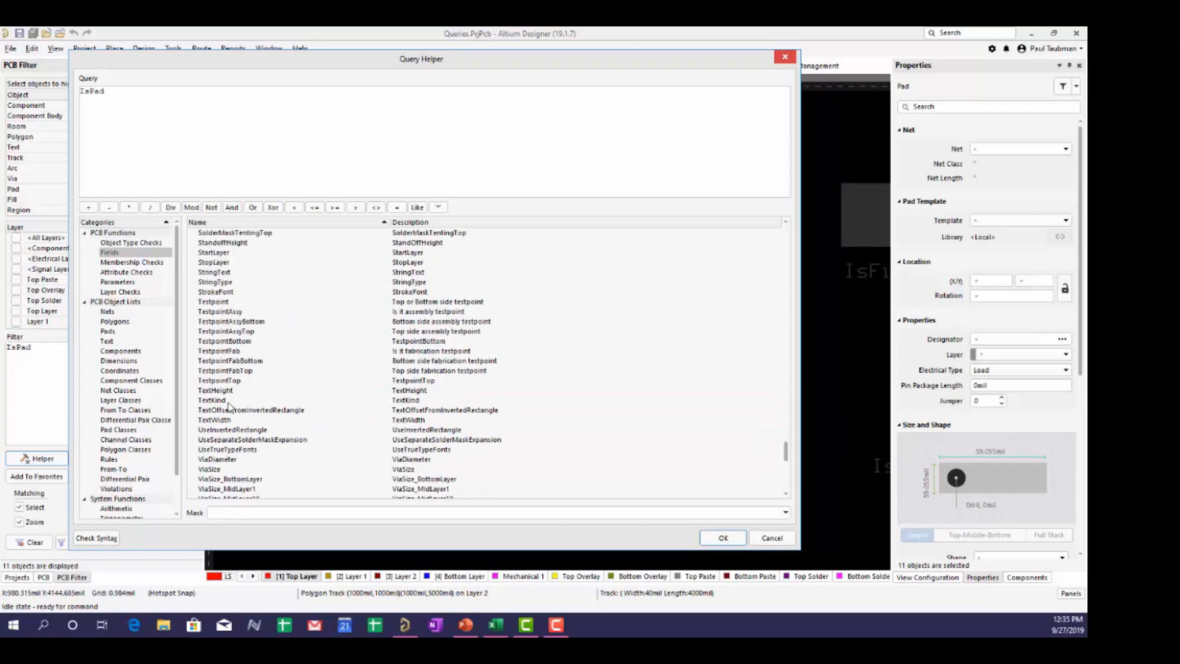
{"action": "left_click", "coordinate": [248, 302]}
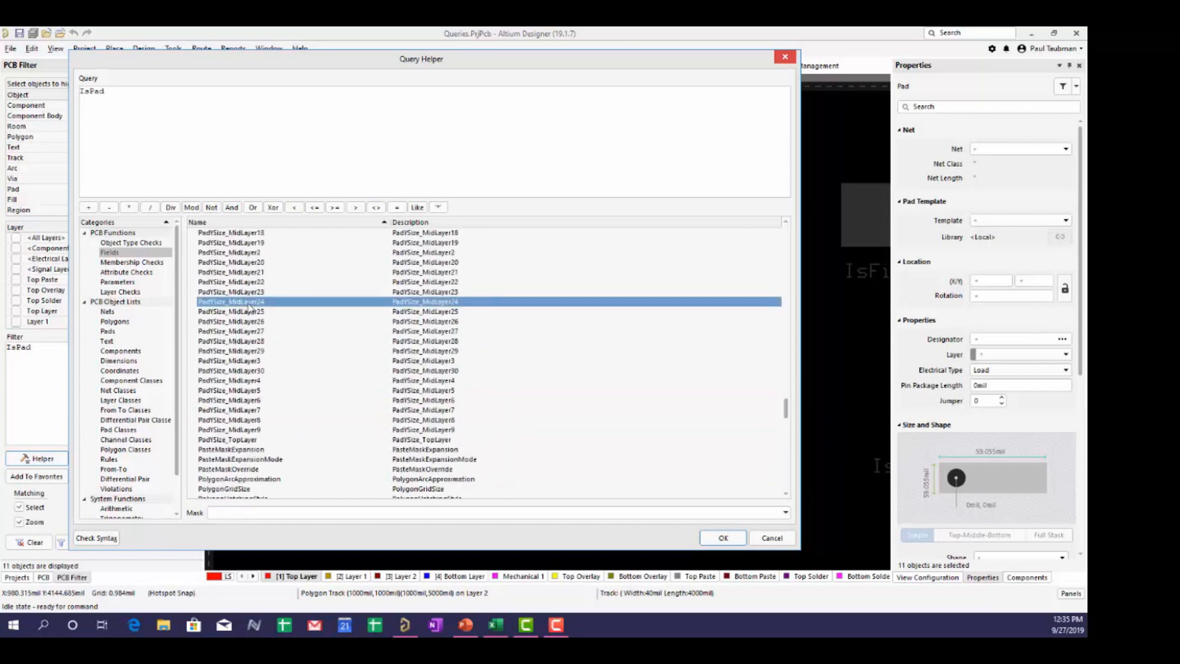
{"action": "scroll", "coordinate": [249, 309], "scroll_direction": "up", "scroll_amount": 13}
{"action": "left_click", "coordinate": [212, 287]}
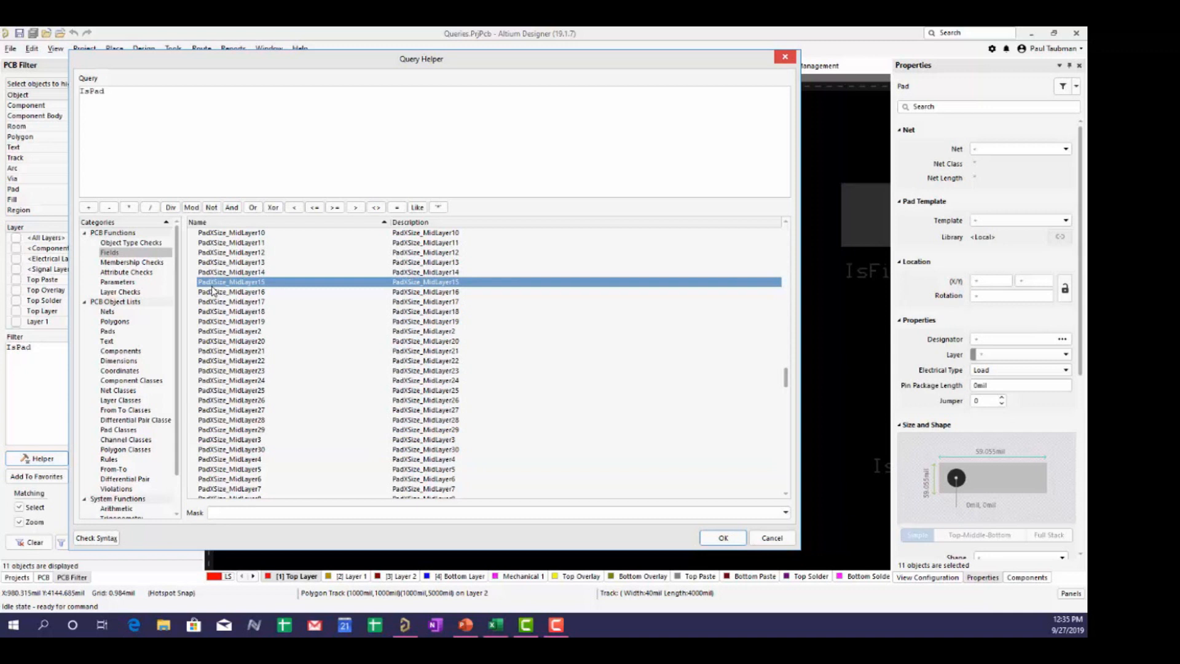
- Inspect the PadShape and Pad_CornerRadius fields, then cancel the Query Helper leaving IsPad unchanged
{"action": "scroll", "coordinate": [211, 289], "scroll_direction": "up", "scroll_amount": 6}
{"action": "scroll", "coordinate": [222, 346], "scroll_direction": "up", "scroll_amount": 8}
{"action": "left_click", "coordinate": [225, 323]}
{"action": "scroll", "coordinate": [225, 346], "scroll_direction": "up", "scroll_amount": 5}
{"action": "left_click", "coordinate": [257, 314]}
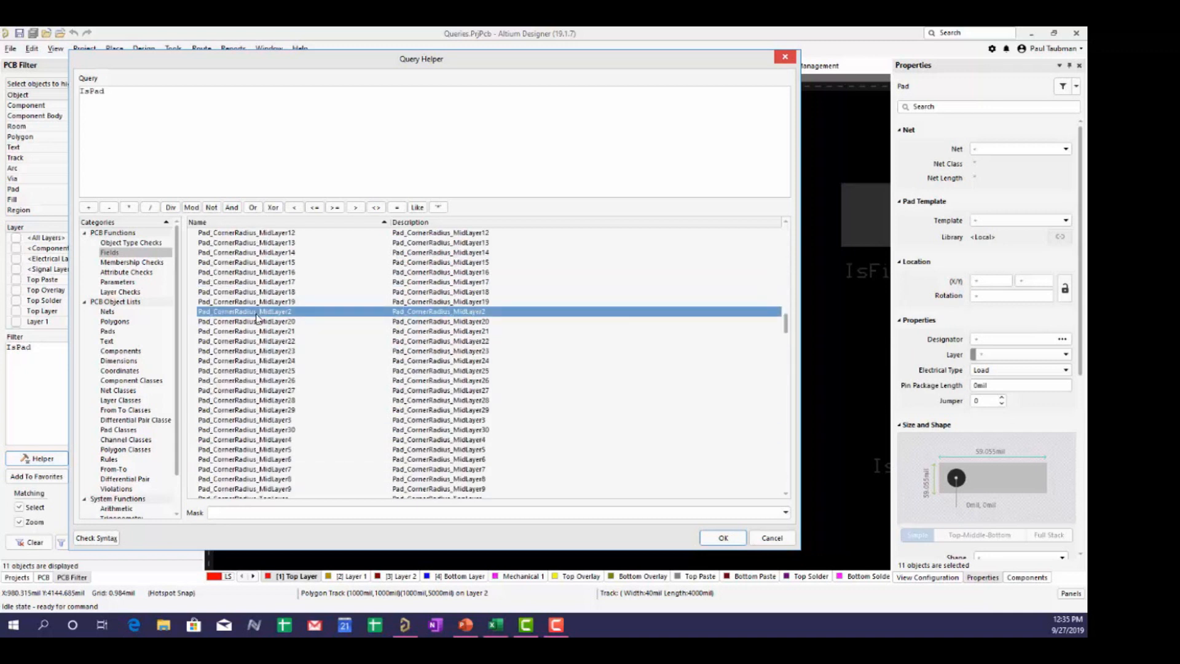
{"action": "scroll", "coordinate": [258, 319], "scroll_direction": "up", "scroll_amount": 4}
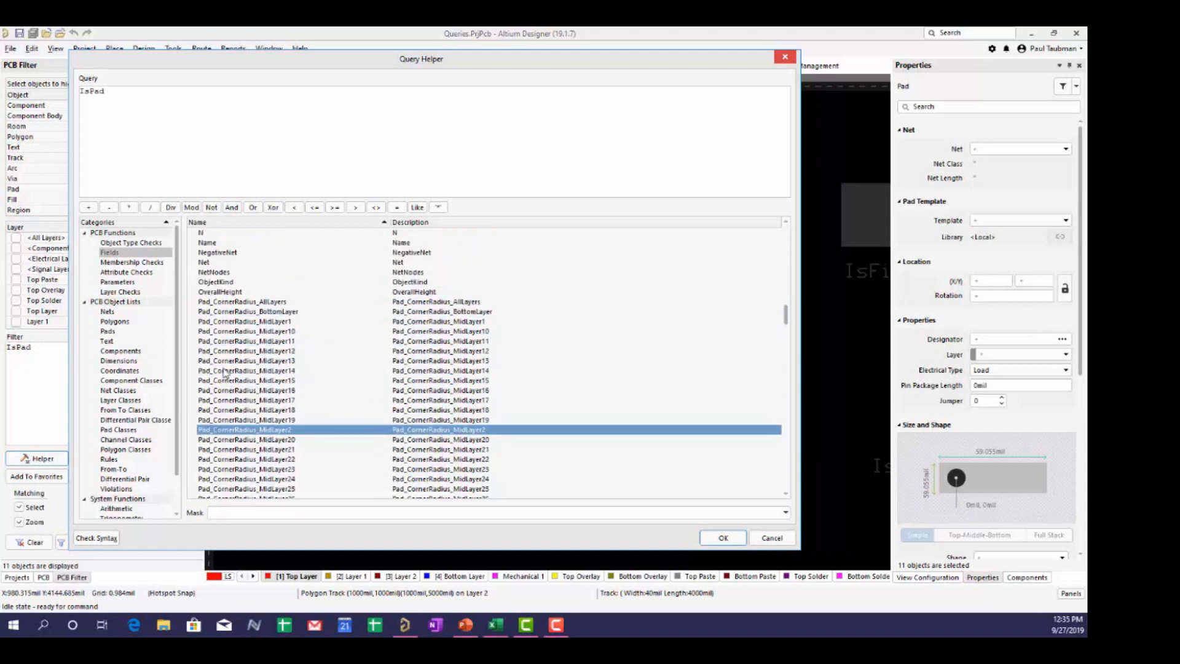
{"action": "left_click", "coordinate": [225, 360]}
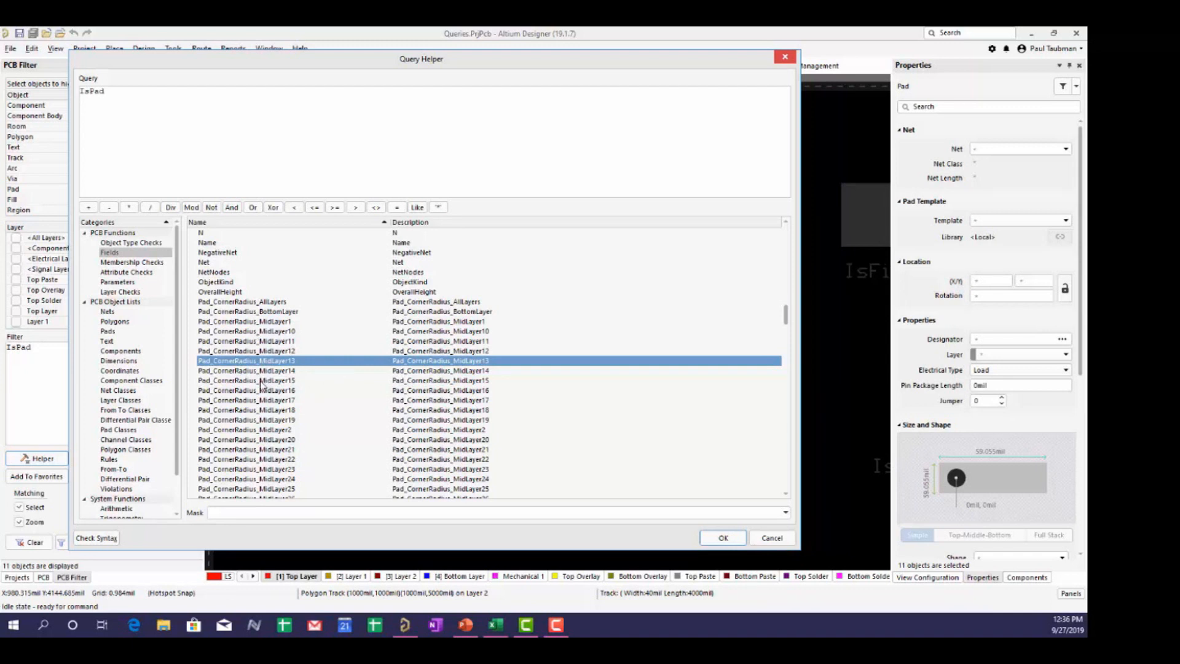
{"action": "scroll", "coordinate": [270, 376], "scroll_direction": "up", "scroll_amount": 20}
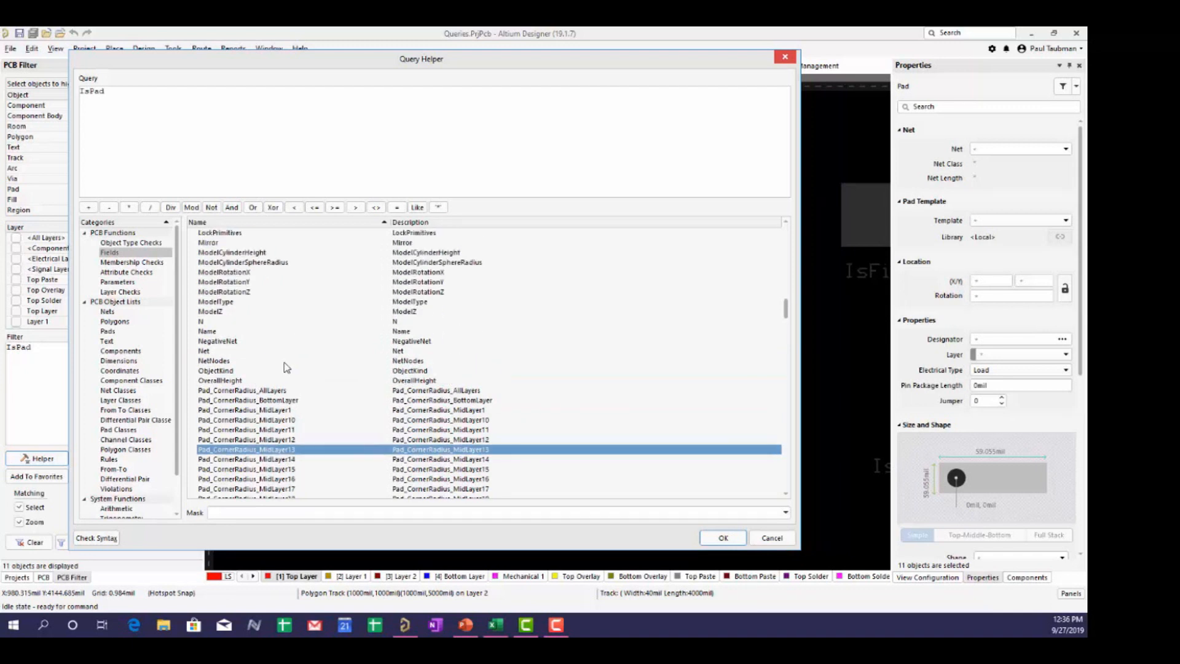
{"action": "scroll", "coordinate": [282, 369], "scroll_direction": "up", "scroll_amount": 20}
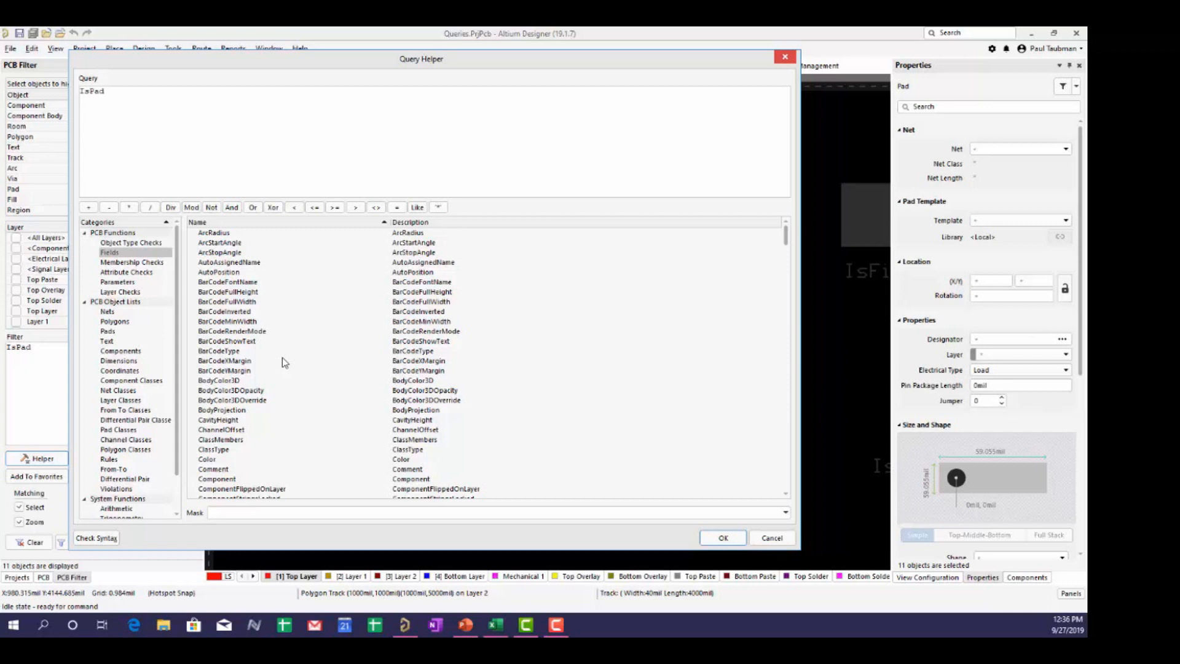
{"action": "left_click", "coordinate": [772, 538]}
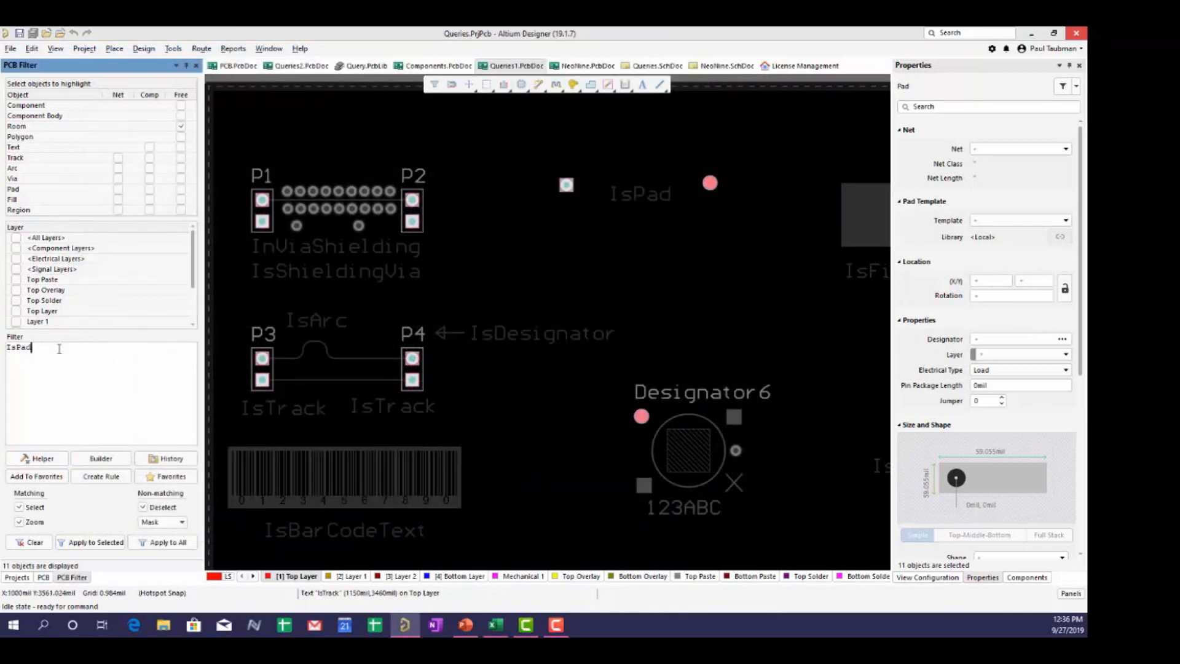
- Replace IsPad with ArcRadius > 10 and apply it, leaving 5 arcs selected on the board
{"action": "key", "text": "BackSpace"}
{"action": "key", "text": "BackSpace"}
{"action": "key", "text": "BackSpace"}
{"action": "key", "text": "BackSpace"}
{"action": "key", "text": "BackSpace"}
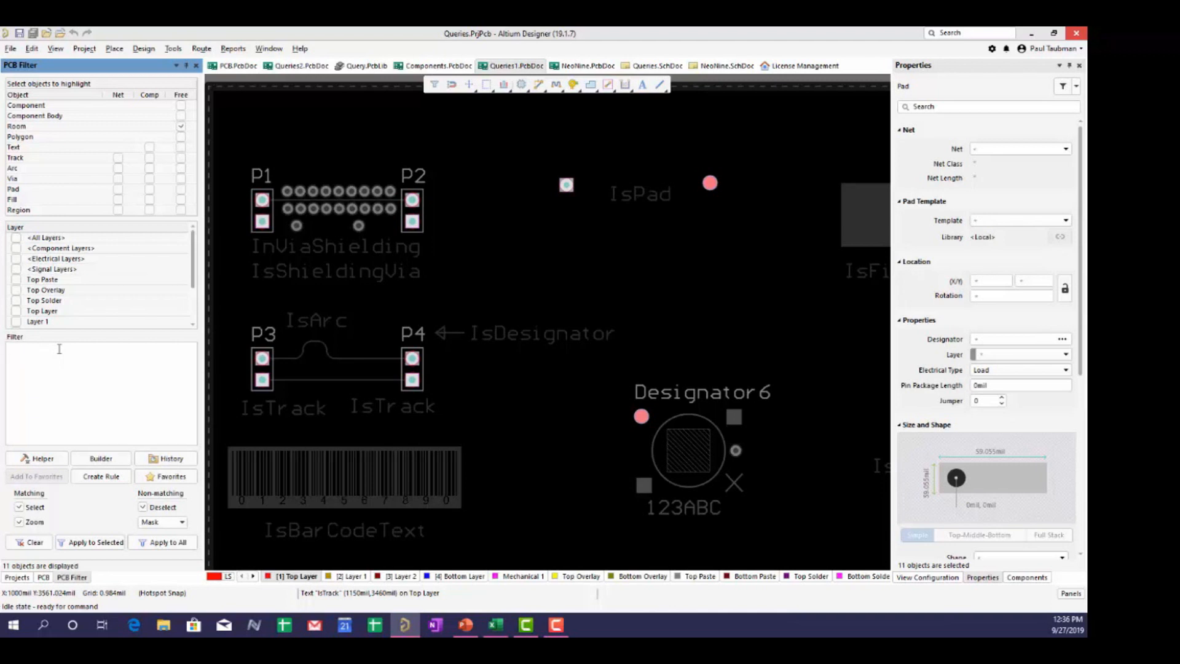
{"action": "type", "text": "arc"}
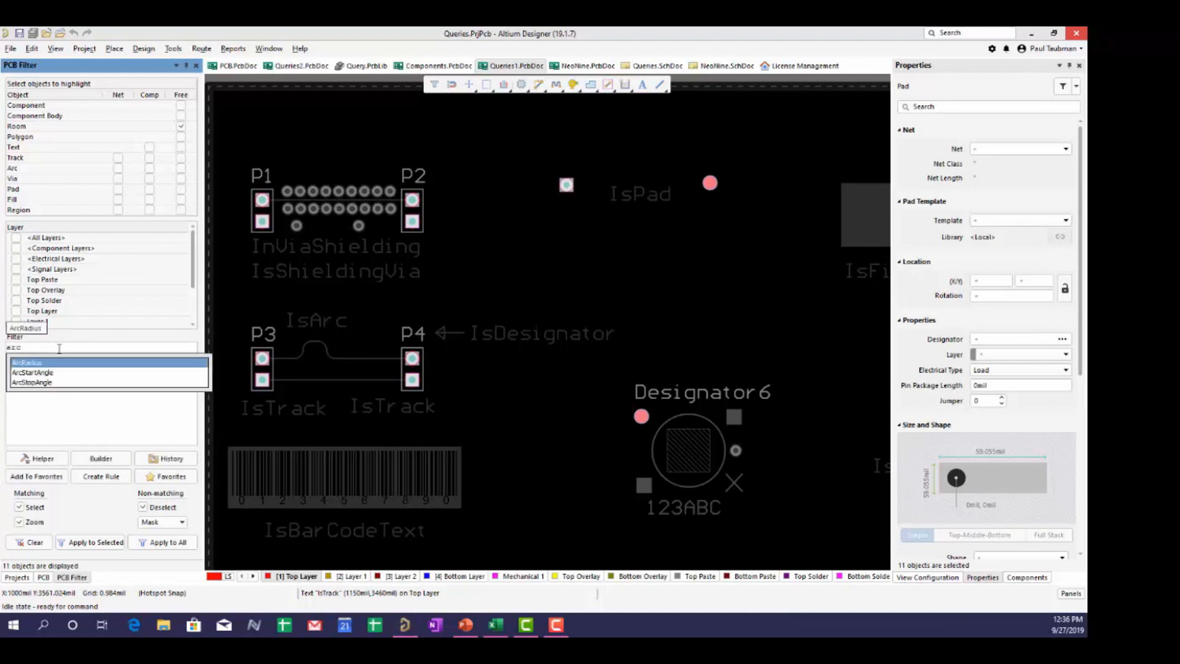
{"action": "left_click", "coordinate": [31, 362]}
{"action": "type", "text": ">"}
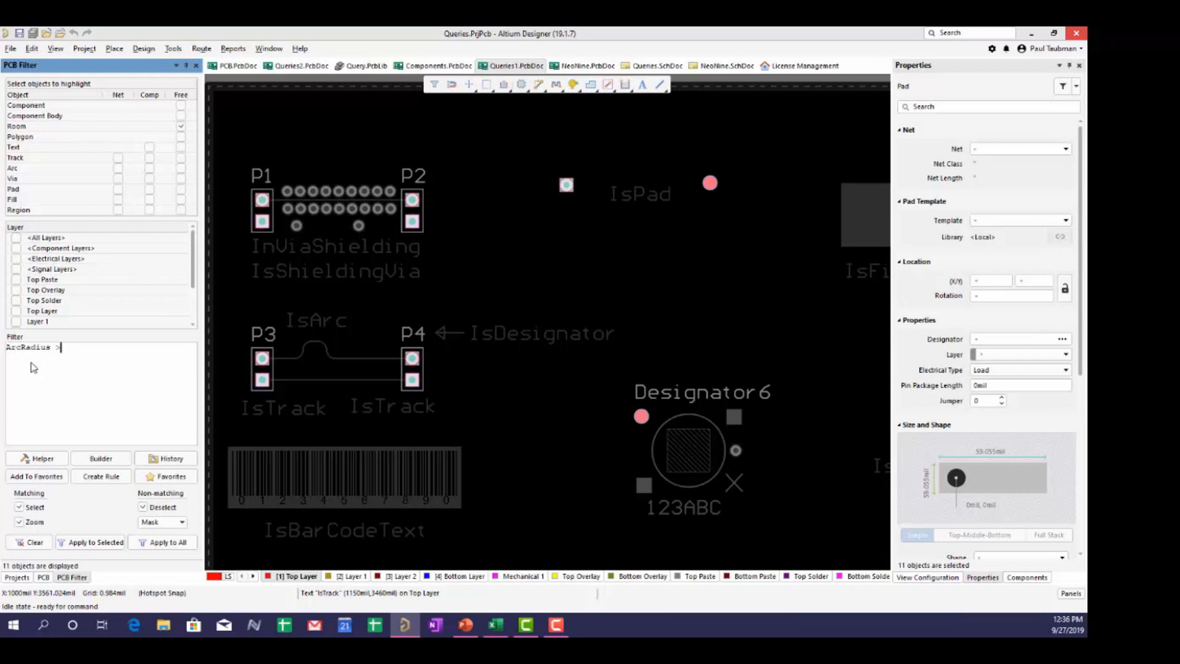
{"action": "type", "text": "10"}
{"action": "left_click", "coordinate": [160, 542]}
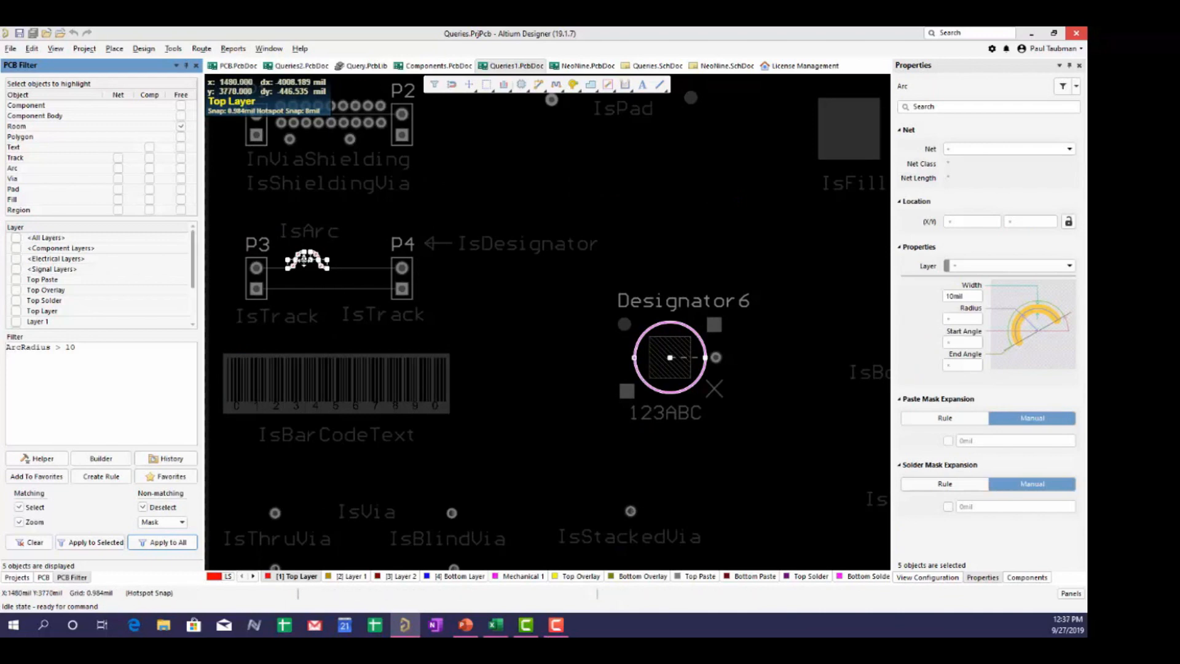
{"action": "scroll", "coordinate": [303, 259], "scroll_direction": "up", "scroll_amount": 3, "text": "ctrl"}
{"action": "scroll", "coordinate": [304, 259], "scroll_direction": "up", "scroll_amount": 1, "text": "ctrl"}
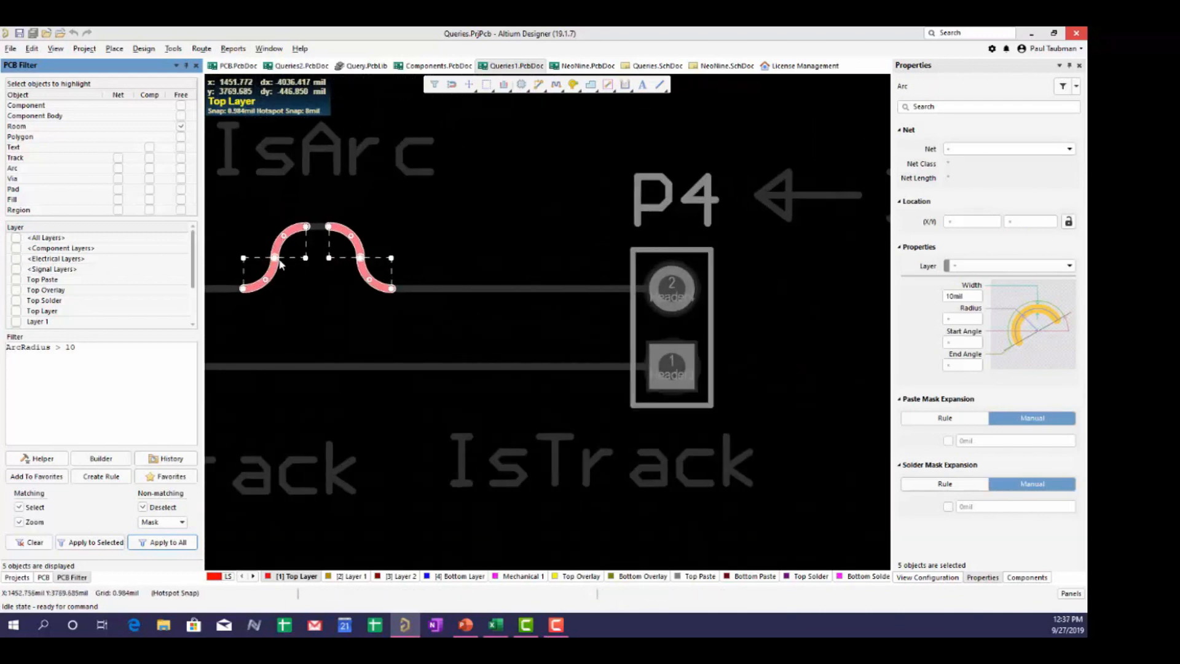
{"action": "scroll", "coordinate": [400, 318], "scroll_direction": "down", "scroll_amount": 4, "text": "ctrl"}
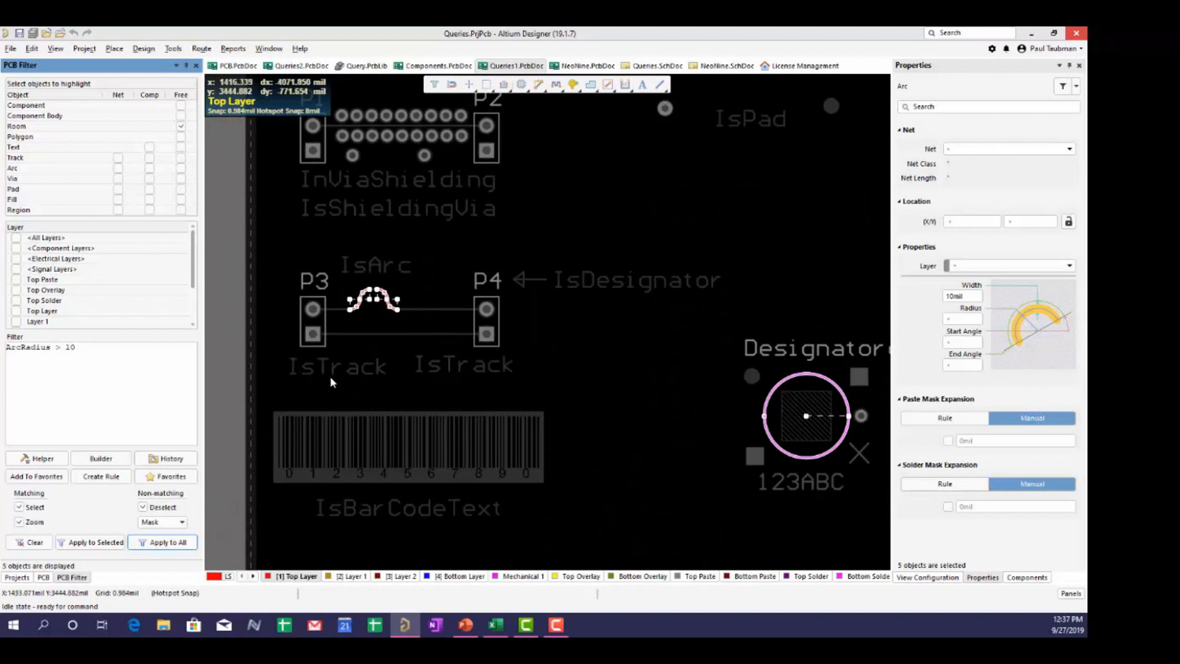
{"action": "left_click", "coordinate": [10, 348]}
- Wrap the field as AsMils(ArcRadius) > 10 and reapply the query to the whole board
{"action": "type", "text": "("}
{"action": "type", "text": "as "}
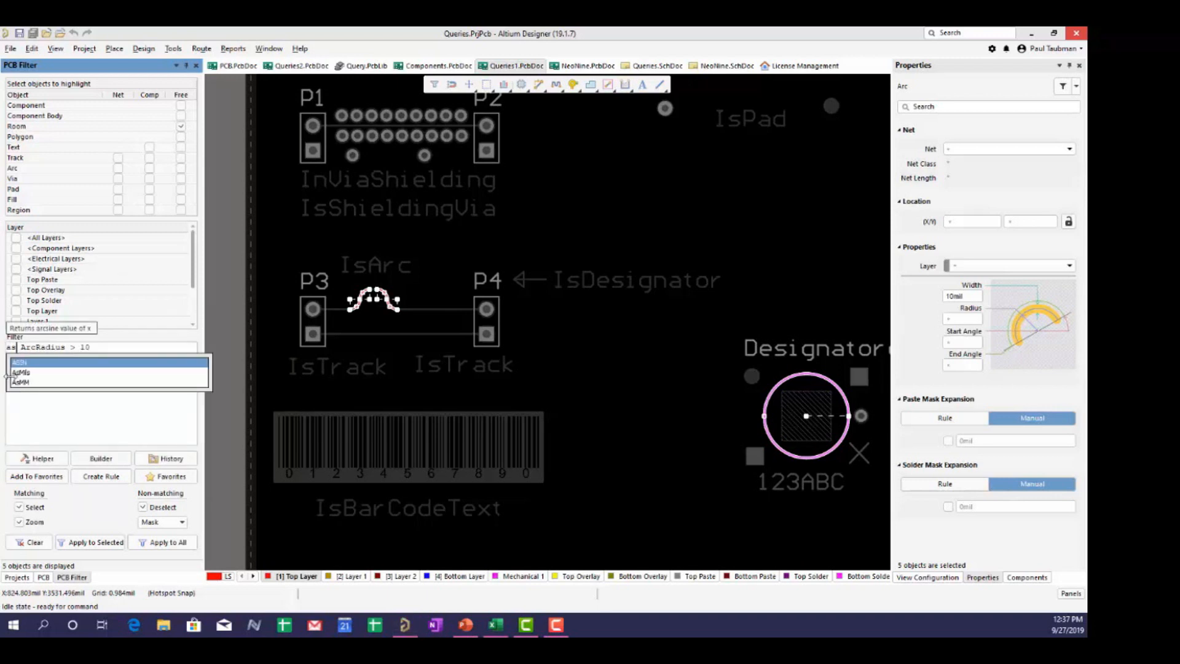
{"action": "type", "text": "m"}
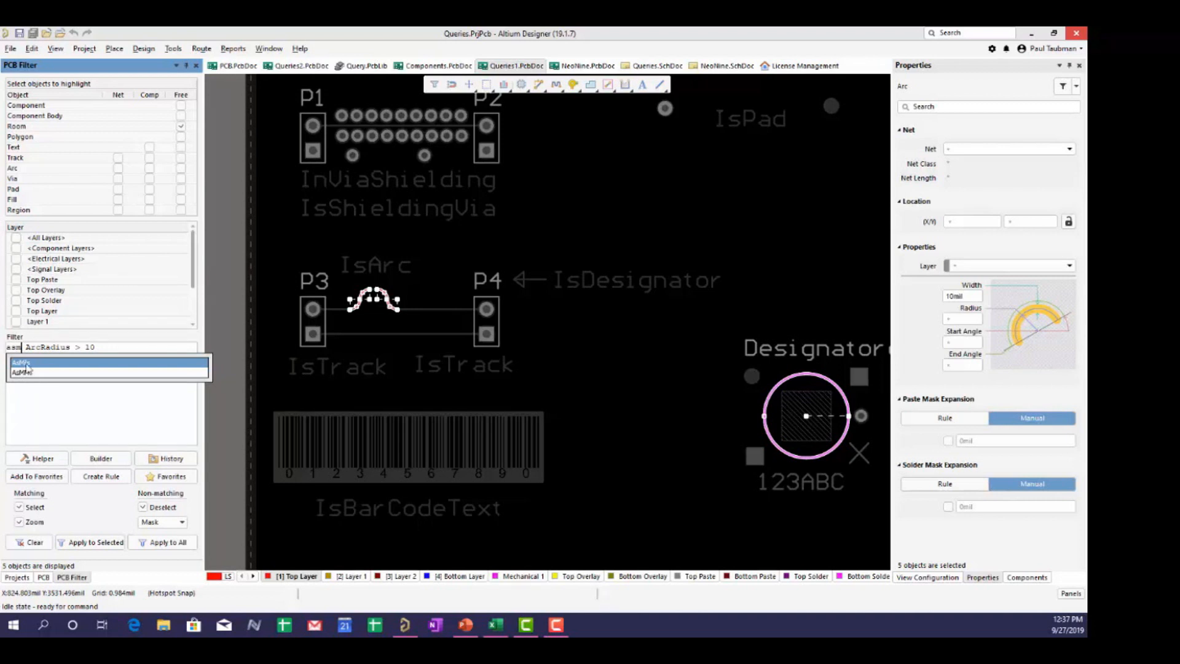
{"action": "left_click", "coordinate": [26, 364]}
{"action": "key", "text": "BackSpace"}
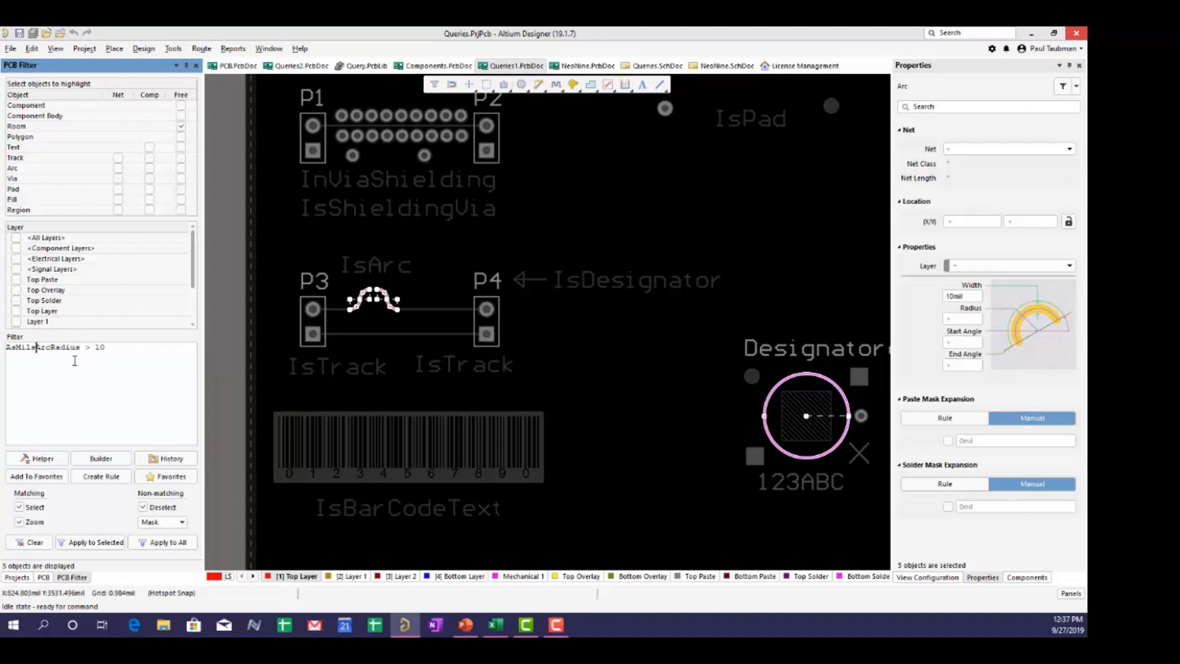
{"action": "type", "text": "("}
{"action": "key", "text": "Right"}
{"action": "key", "text": "Right"}
{"action": "key", "text": "Right"}
{"action": "key", "text": "Right"}
{"action": "key", "text": "Right"}
{"action": "type", "text": ")"}
{"action": "left_click", "coordinate": [163, 542]}
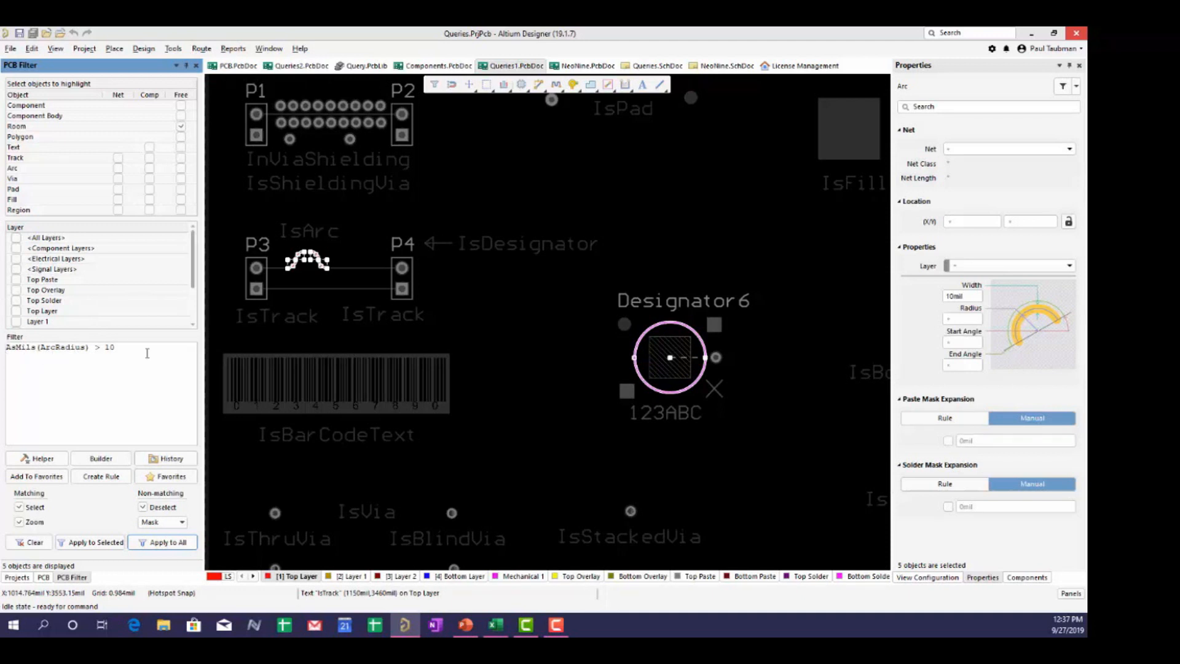
{"action": "left_click_drag", "start_coordinate": [148, 349], "coordinate": [2, 337]}
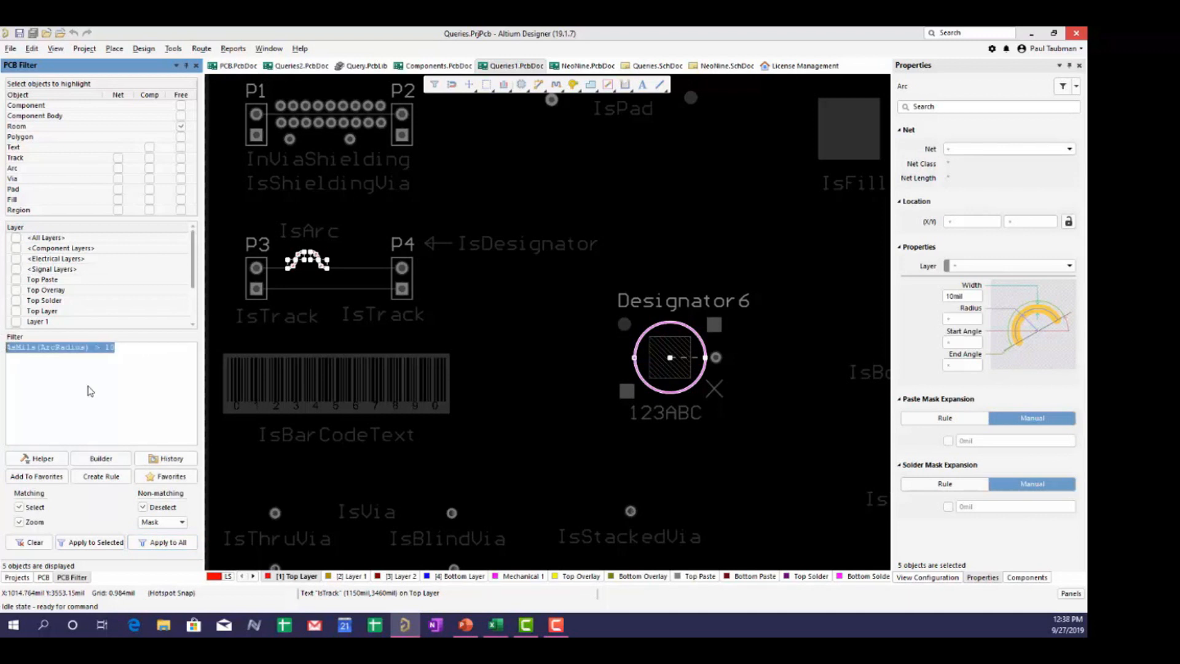
- Replace the query with Component='Designator 6' and apply it, which returns no objects
{"action": "type", "text": "Incom"}
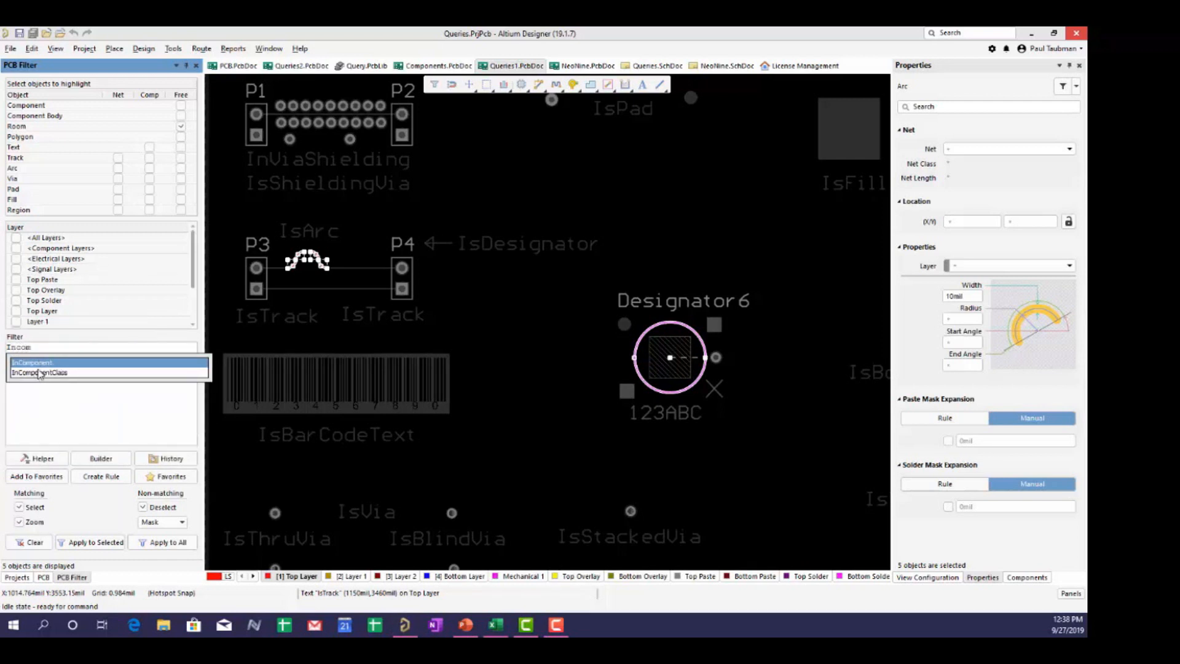
{"action": "key", "text": "Return"}
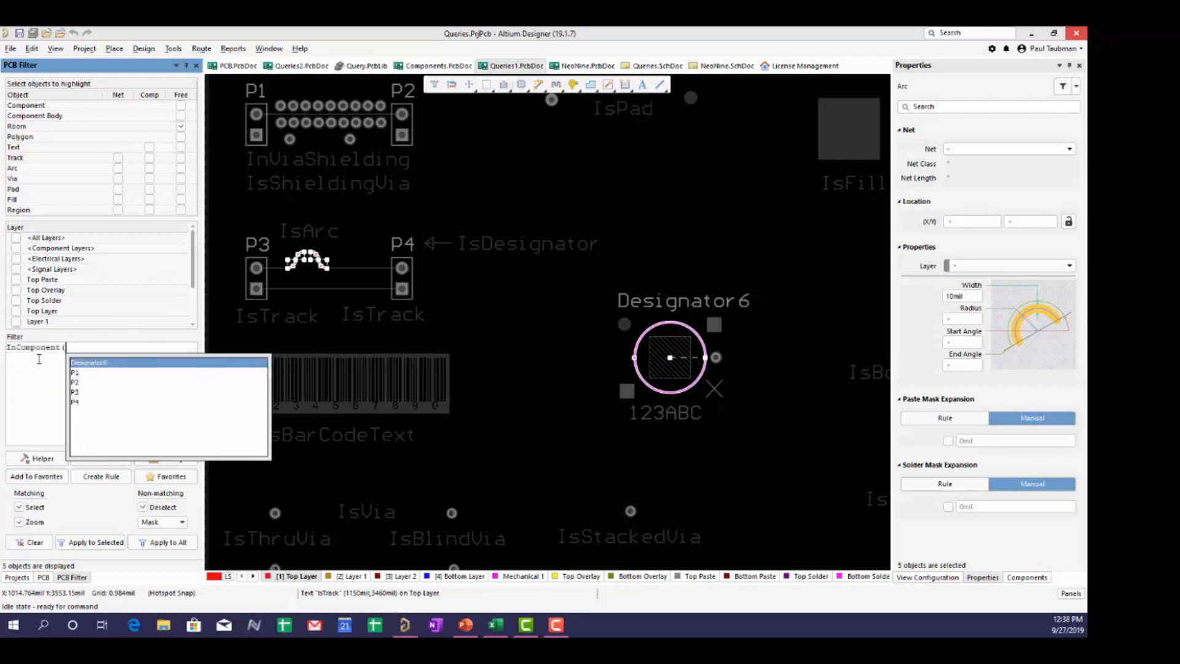
{"action": "left_click", "coordinate": [63, 355]}
{"action": "left_click_drag", "start_coordinate": [88, 350], "coordinate": [2, 351]}
{"action": "type", "text": "Comp"}
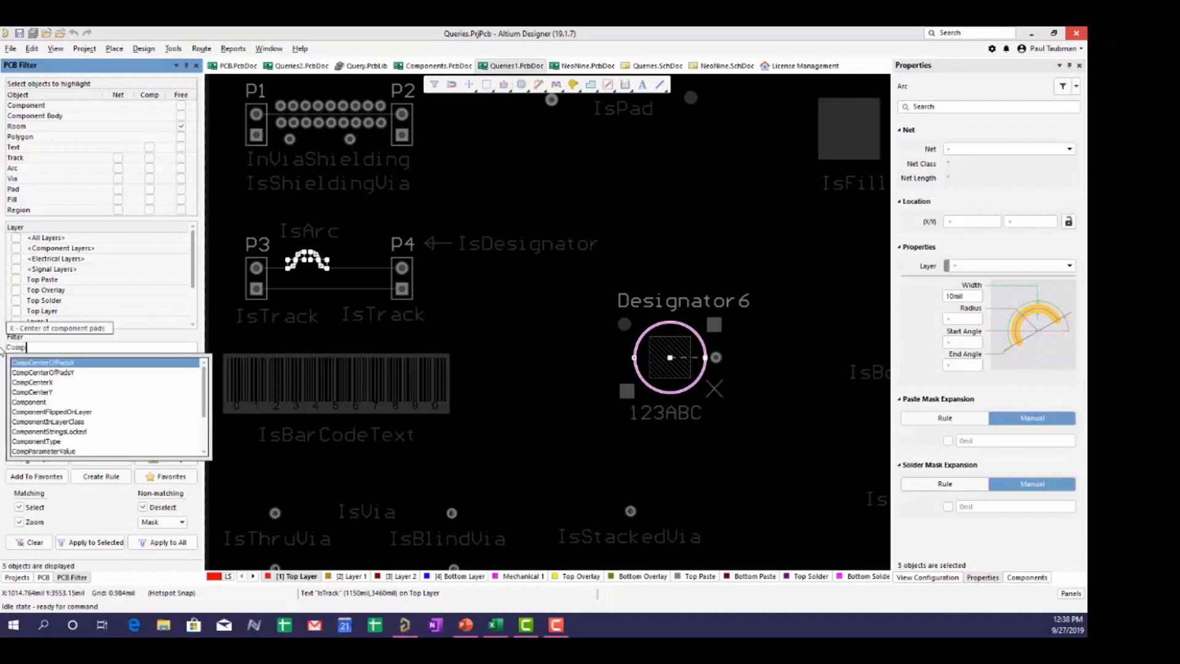
{"action": "type", "text": "onent"}
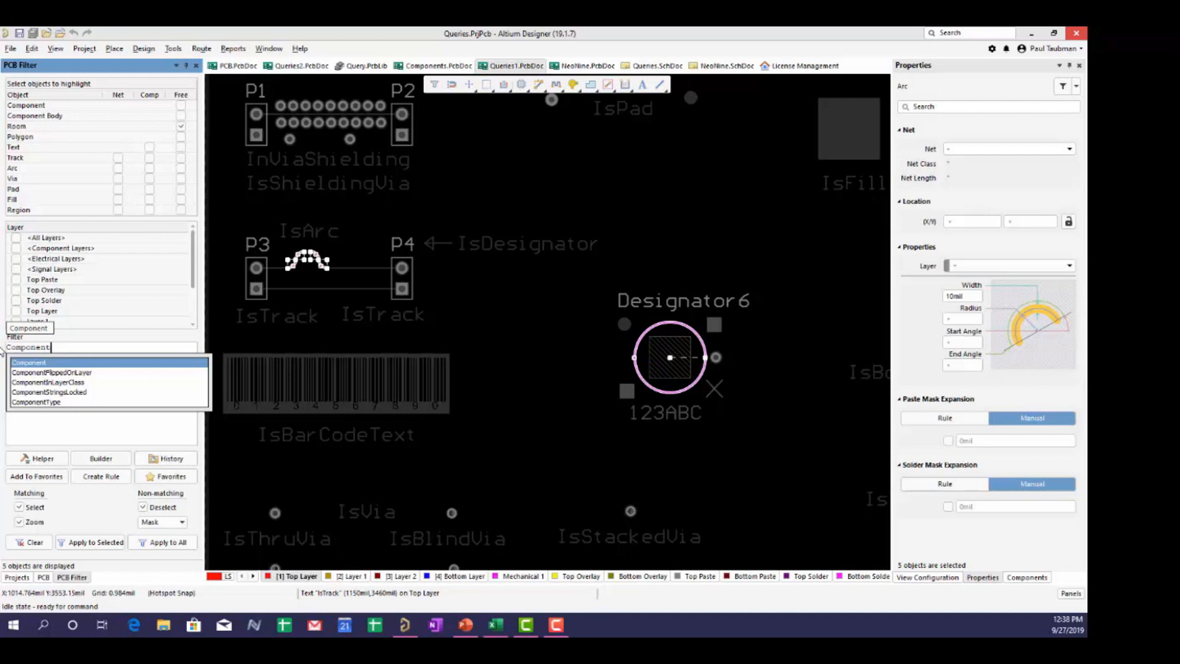
{"action": "type", "text": "='Designa"}
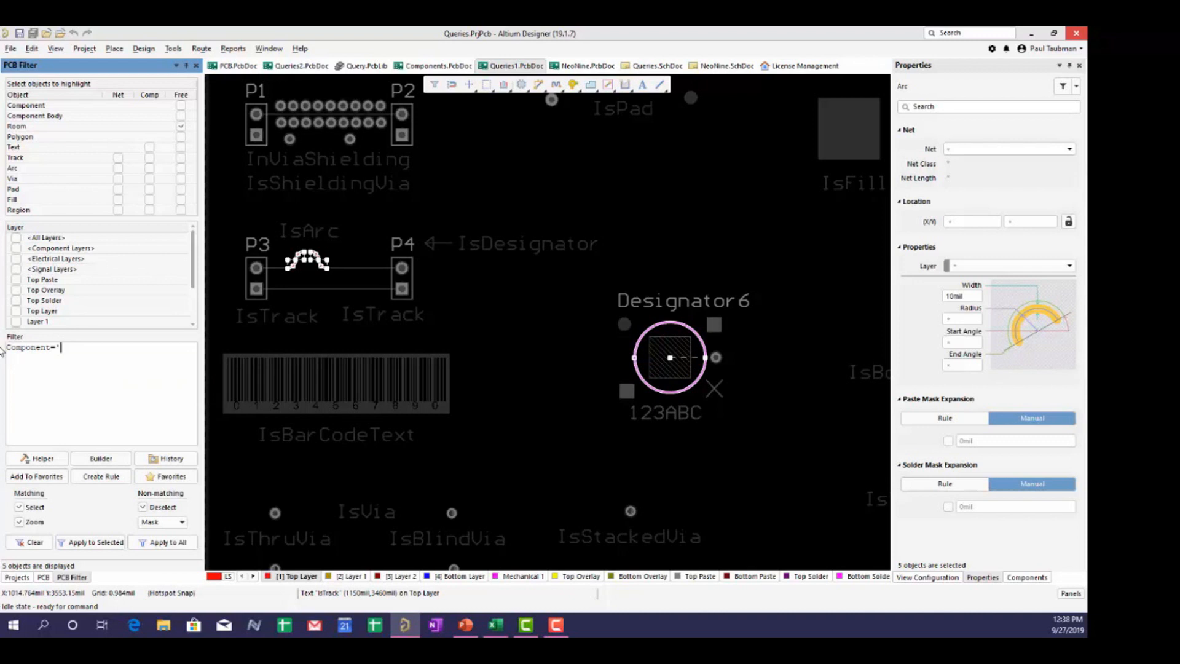
{"action": "type", "text": "tor 6'"}
{"action": "left_click", "coordinate": [168, 544]}
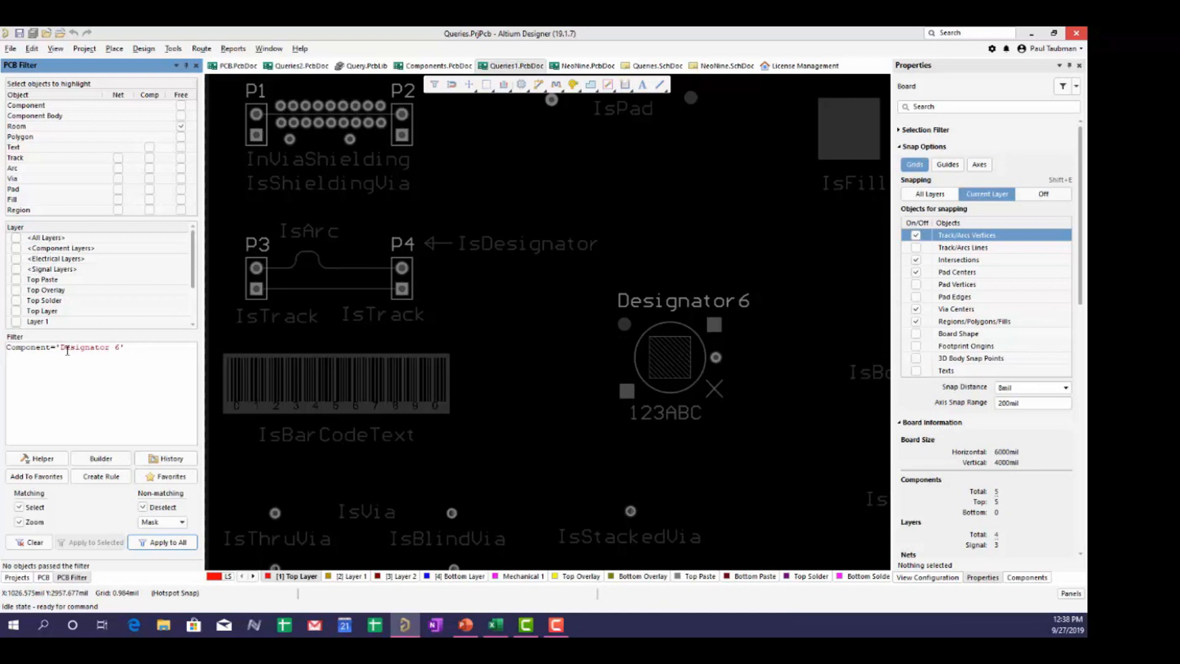
- Remove the space to make Component='Designator6' and apply the query
{"action": "left_click", "coordinate": [114, 348]}
{"action": "key", "text": "BackSpace"}
{"action": "left_click", "coordinate": [161, 542]}
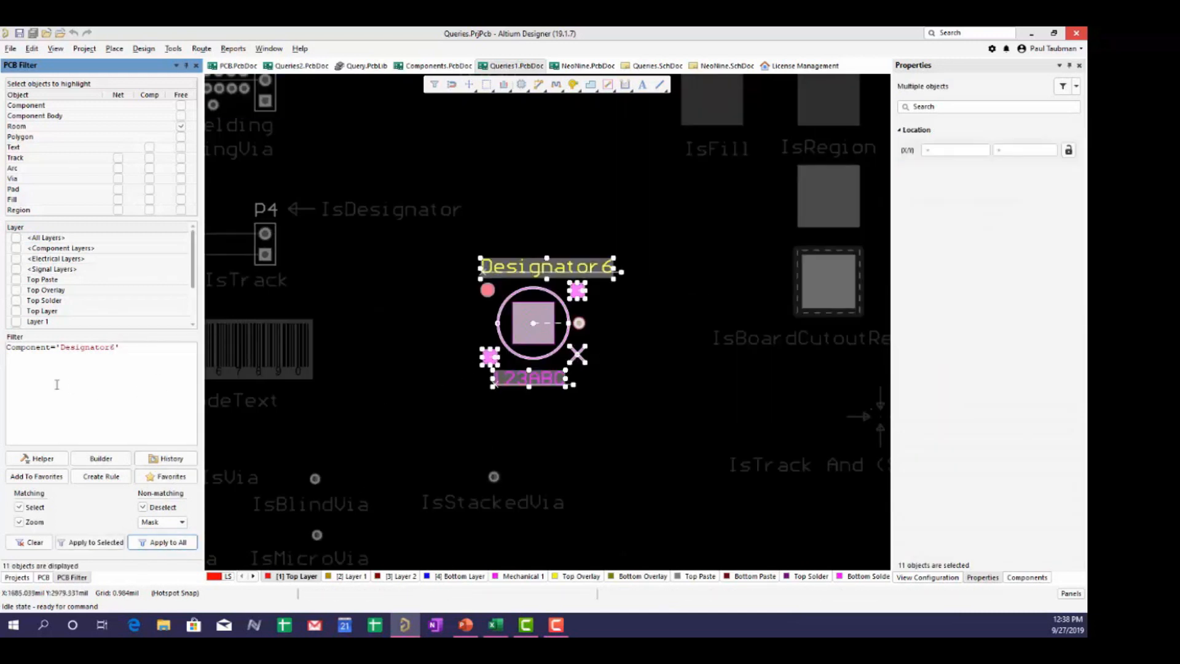
- Retype the keyword as uppercase COMPONENT, apply it, clear the filter, and apply again
{"action": "left_click", "coordinate": [47, 348]}
{"action": "left_click_drag", "start_coordinate": [49, 347], "coordinate": [2, 335]}
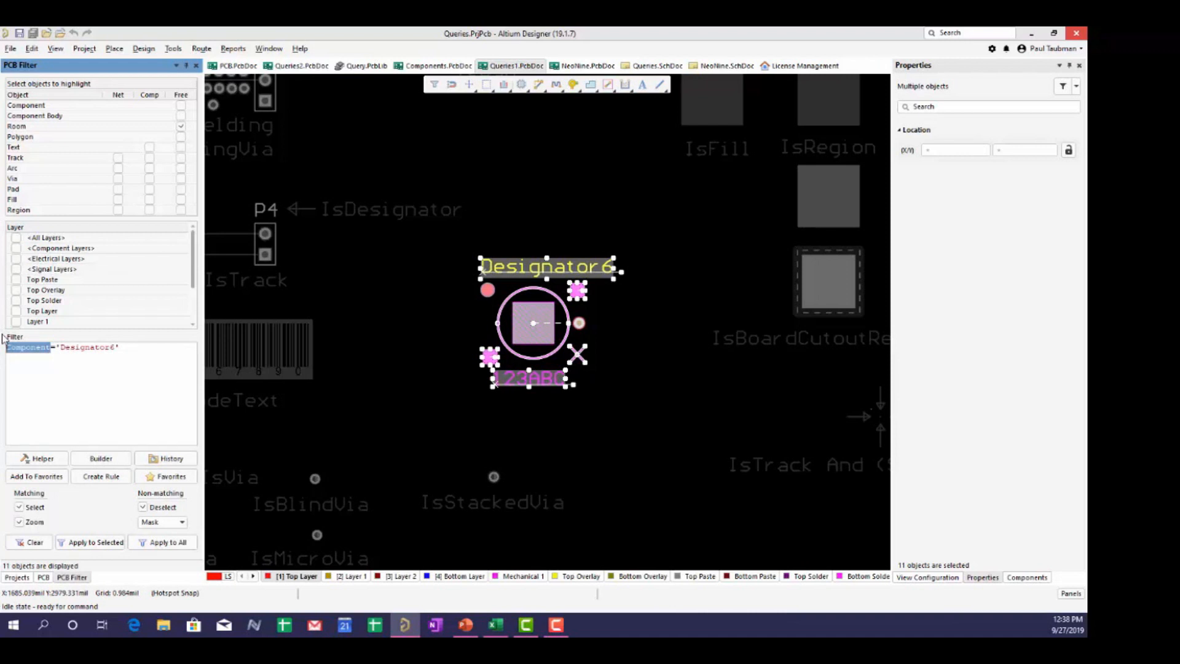
{"action": "type", "text": "COMPONENT"}
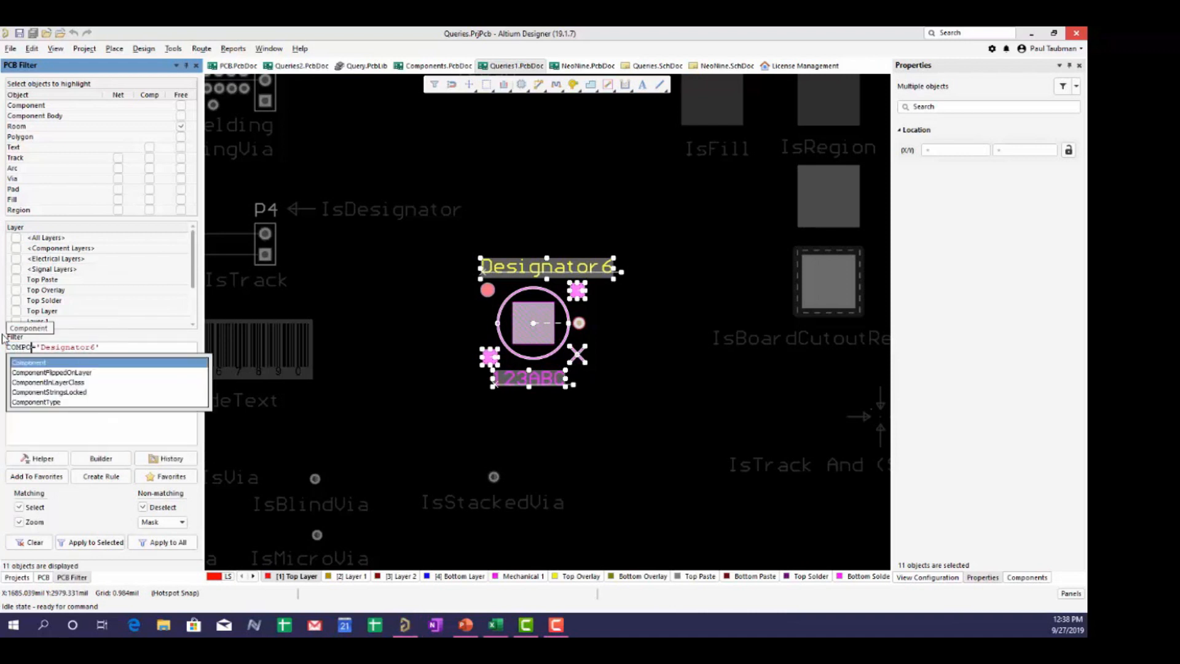
{"action": "key", "text": "Left"}
{"action": "key", "text": "Left"}
{"action": "key", "text": "Left"}
{"action": "key", "text": "Left"}
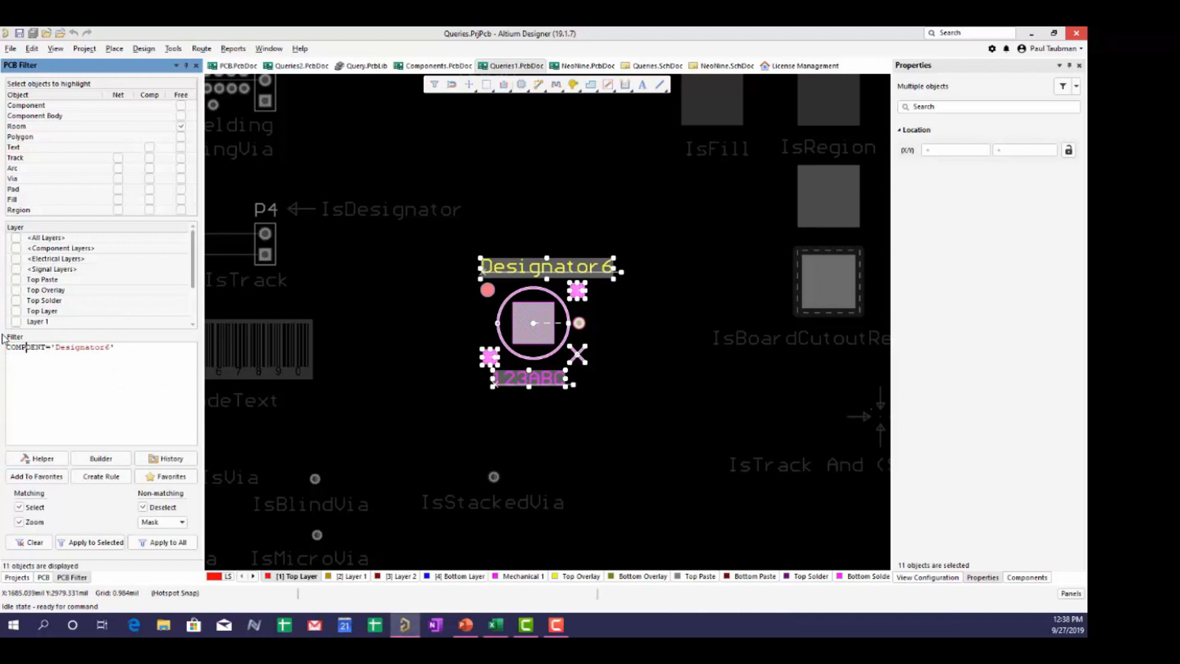
{"action": "key", "text": "Right"}
{"action": "key", "text": "Left"}
{"action": "key", "text": "Right"}
{"action": "type", "text": "N"}
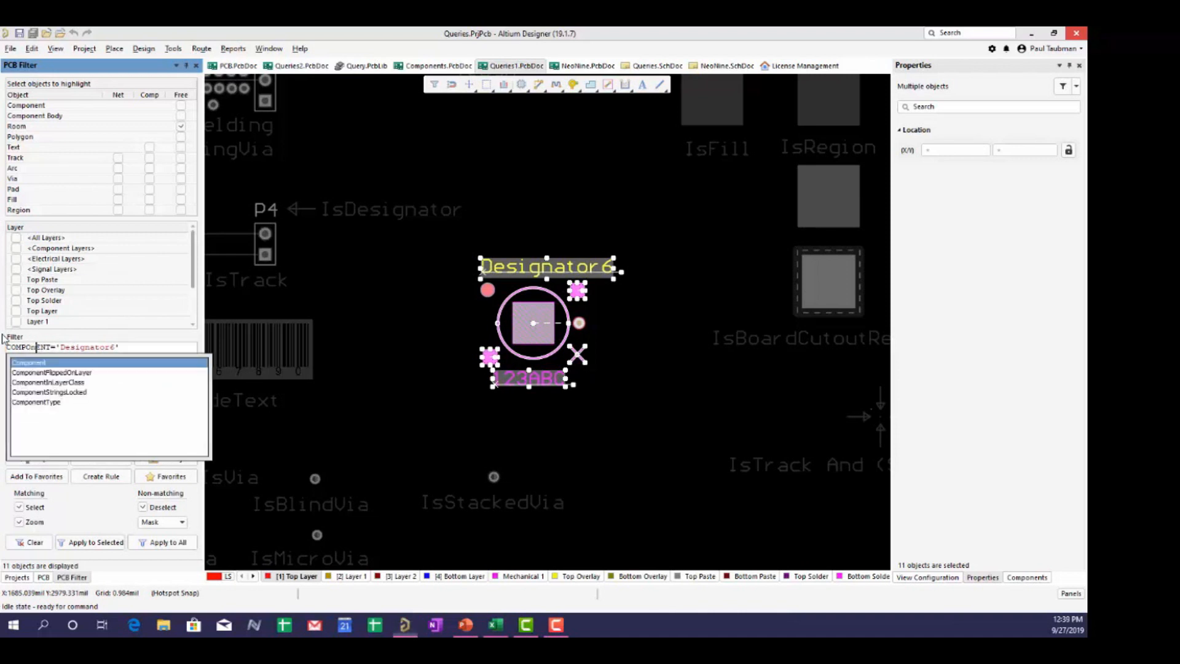
{"action": "key", "text": "BackSpace"}
{"action": "type", "text": "N"}
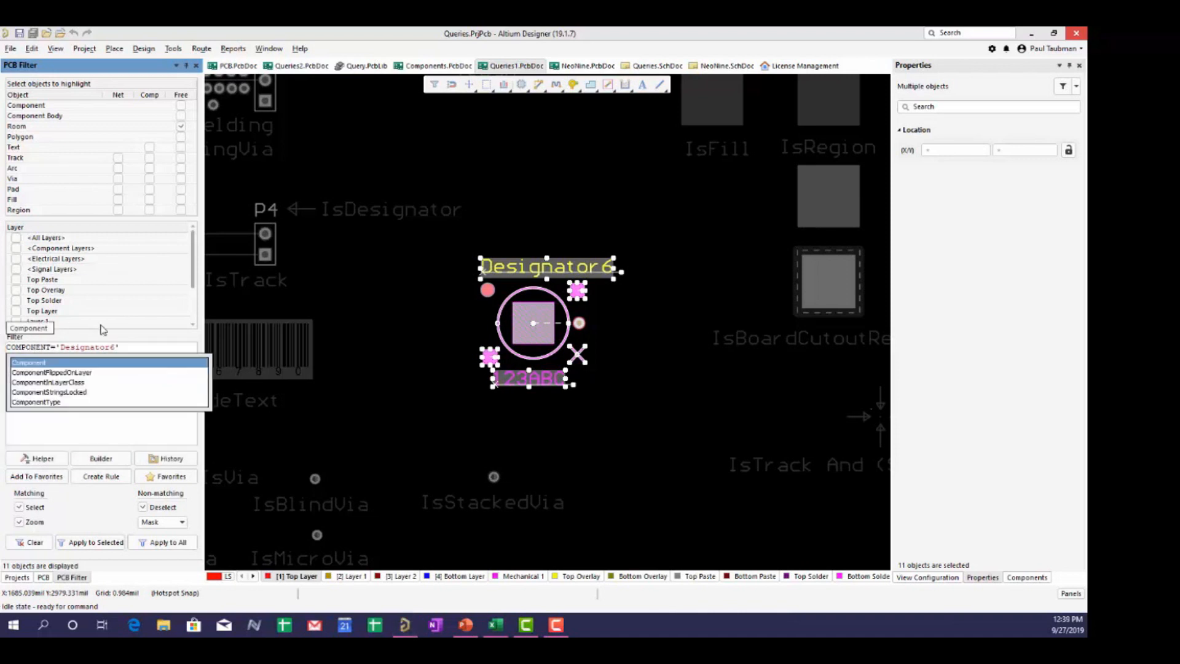
{"action": "key", "text": "Escape"}
{"action": "left_click", "coordinate": [163, 542]}
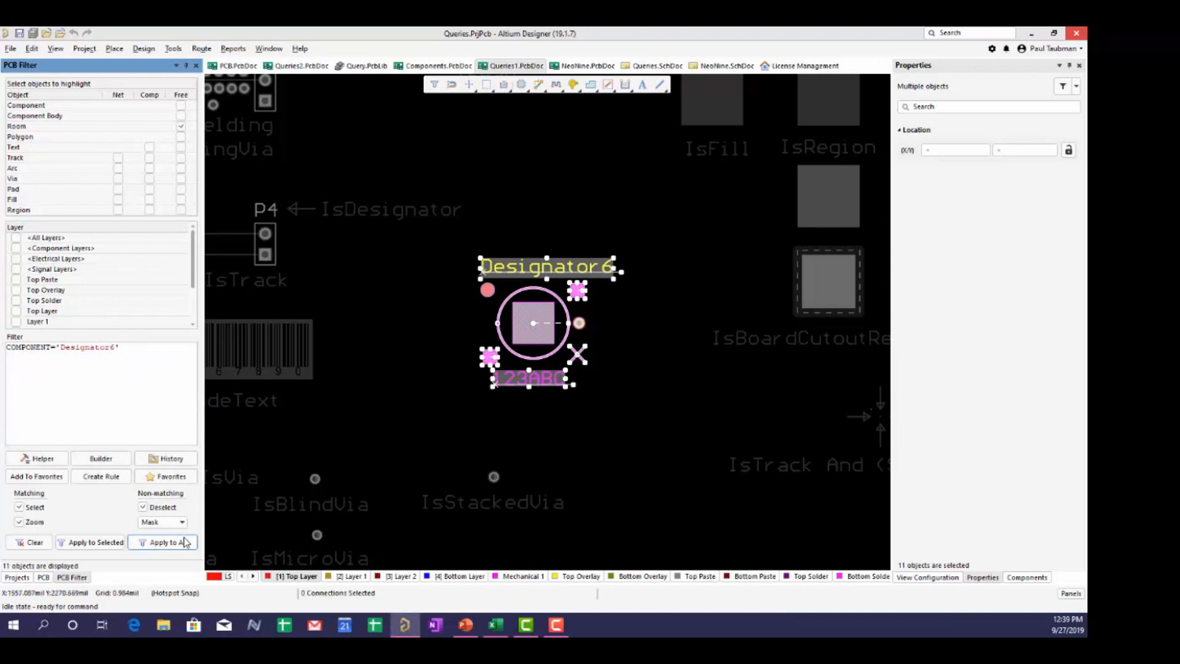
{"action": "left_click", "coordinate": [13, 544]}
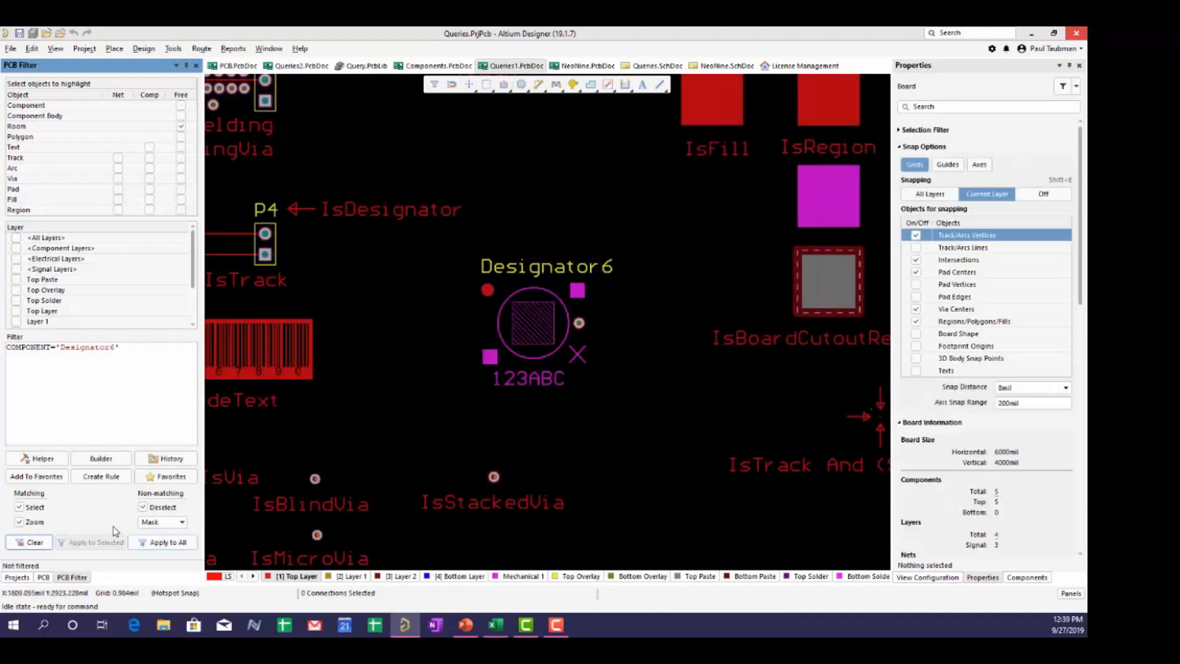
{"action": "left_click", "coordinate": [171, 543]}
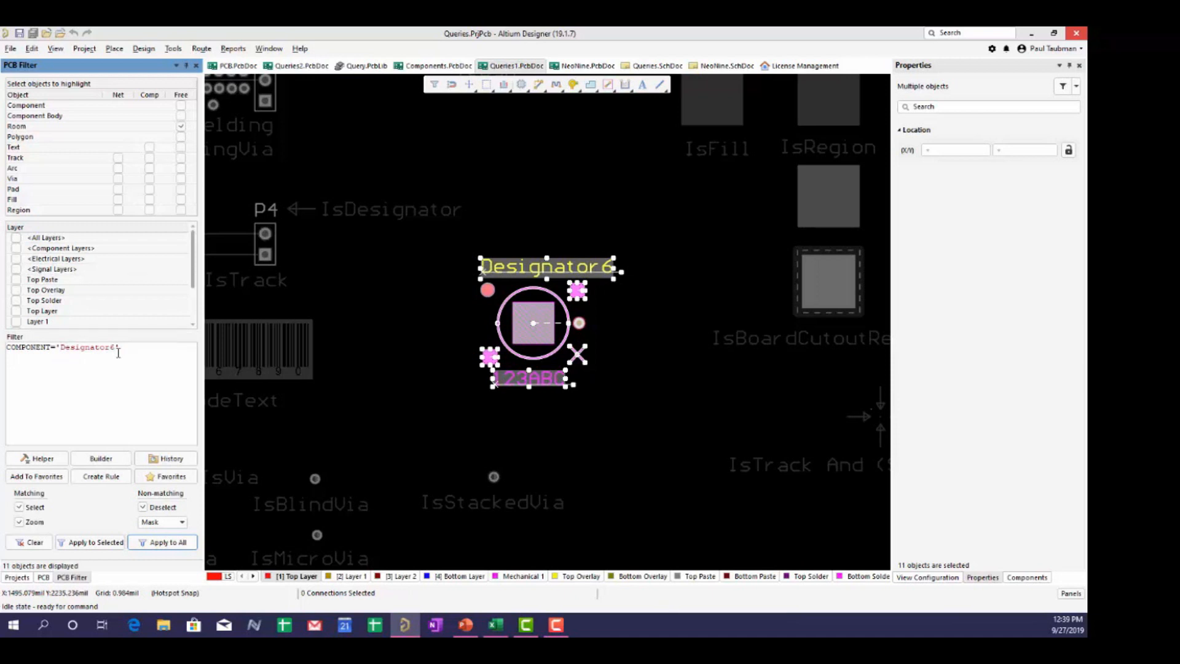
- Change the value to lowercase 'designator6' and apply it, confirming nothing matches
{"action": "left_click", "coordinate": [65, 346]}
{"action": "key", "text": "BackSpace"}
{"action": "type", "text": "d"}
{"action": "left_click", "coordinate": [159, 347]}
{"action": "left_click", "coordinate": [154, 541]}
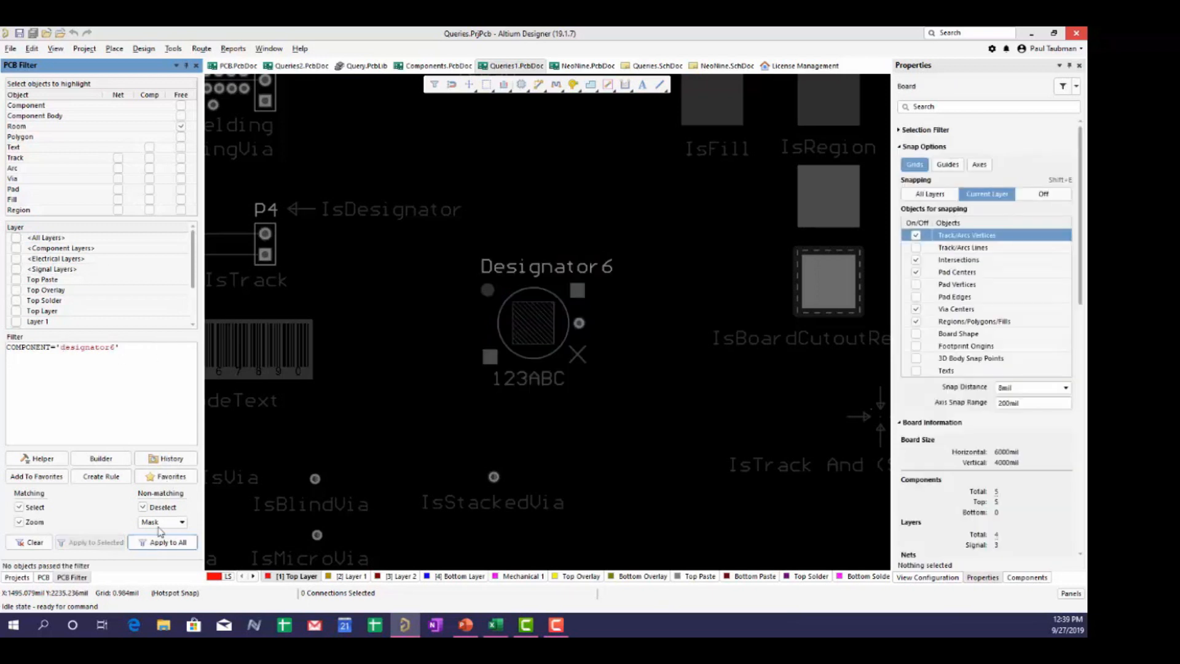
- Restore the capital D in Designator6, then delete the whole filter query
{"action": "left_click", "coordinate": [66, 348]}
{"action": "type", "text": "D"}
{"action": "key", "text": "Delete"}
{"action": "left_click_drag", "start_coordinate": [134, 348], "coordinate": [2, 336]}
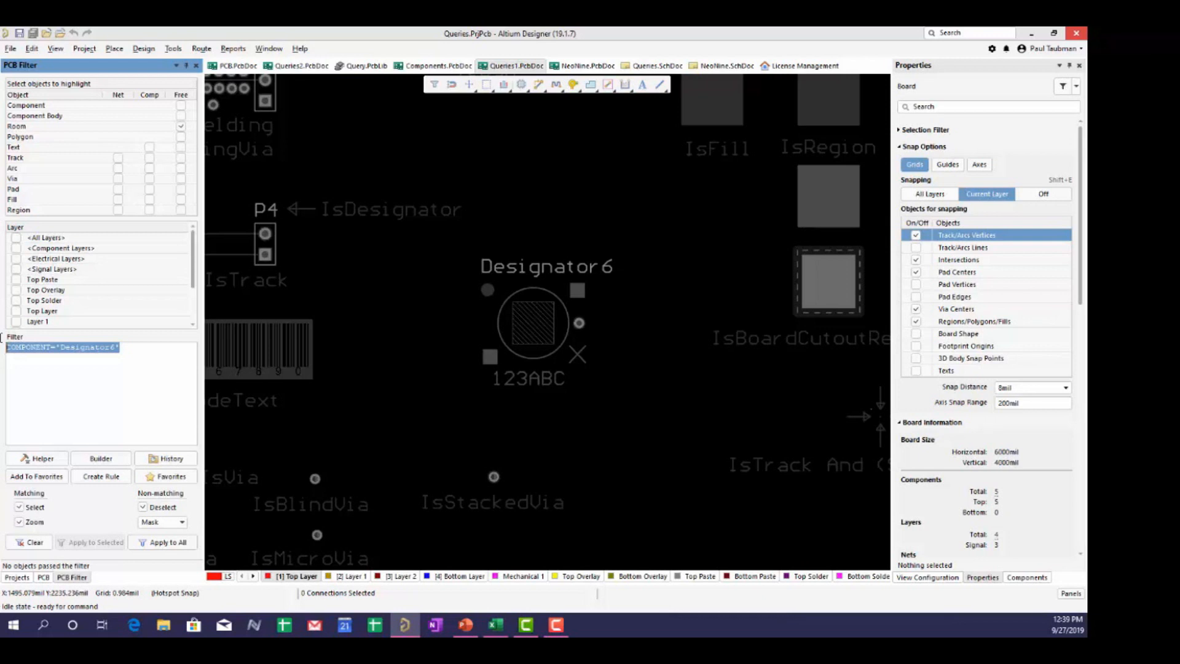
{"action": "key", "text": "Delete"}
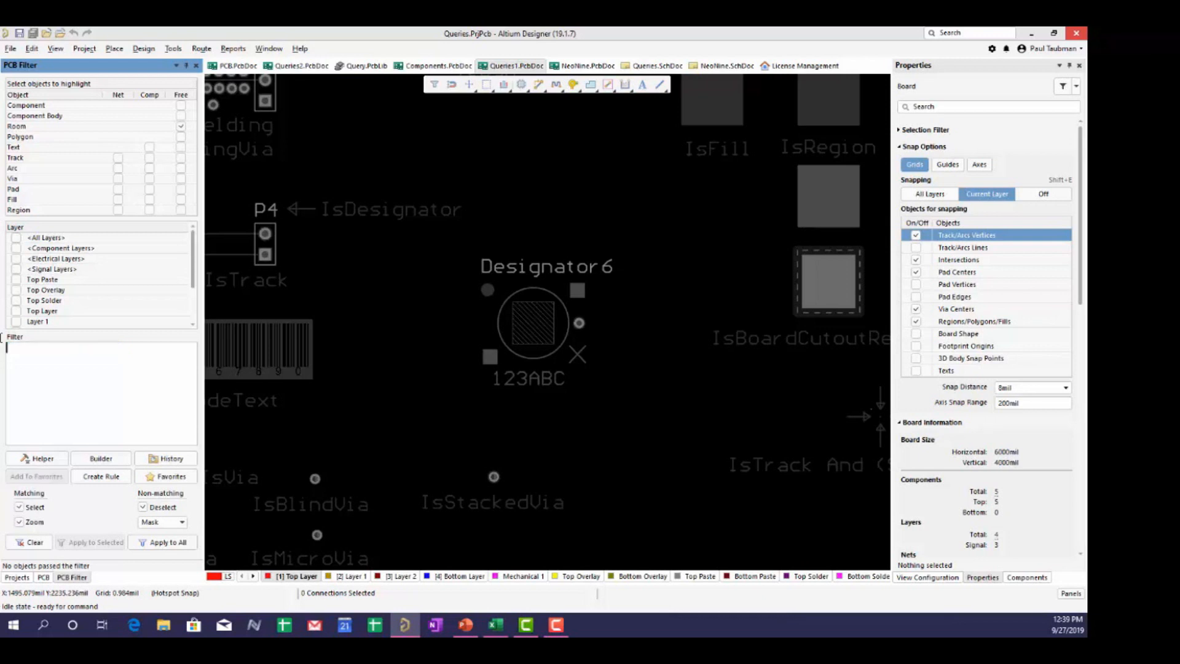
- Clear the filter masking and select component P4 to view its Header 2, HDR1X2 properties
{"action": "left_click", "coordinate": [25, 544]}
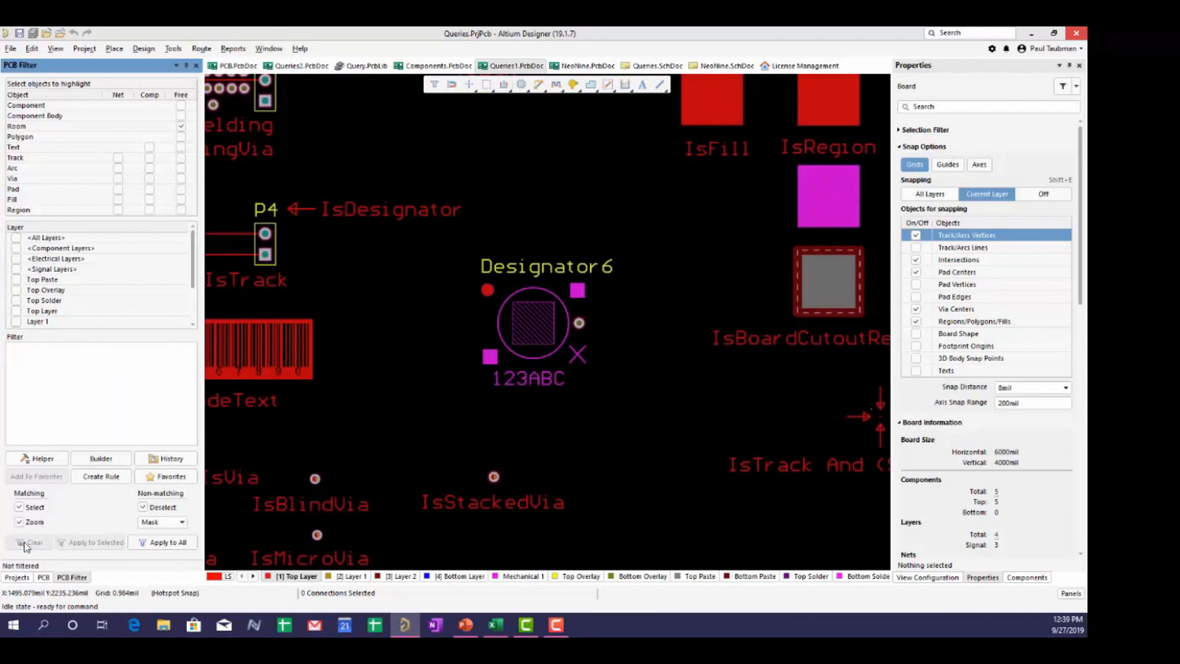
{"action": "right_click_drag", "start_coordinate": [406, 317], "coordinate": [539, 441]}
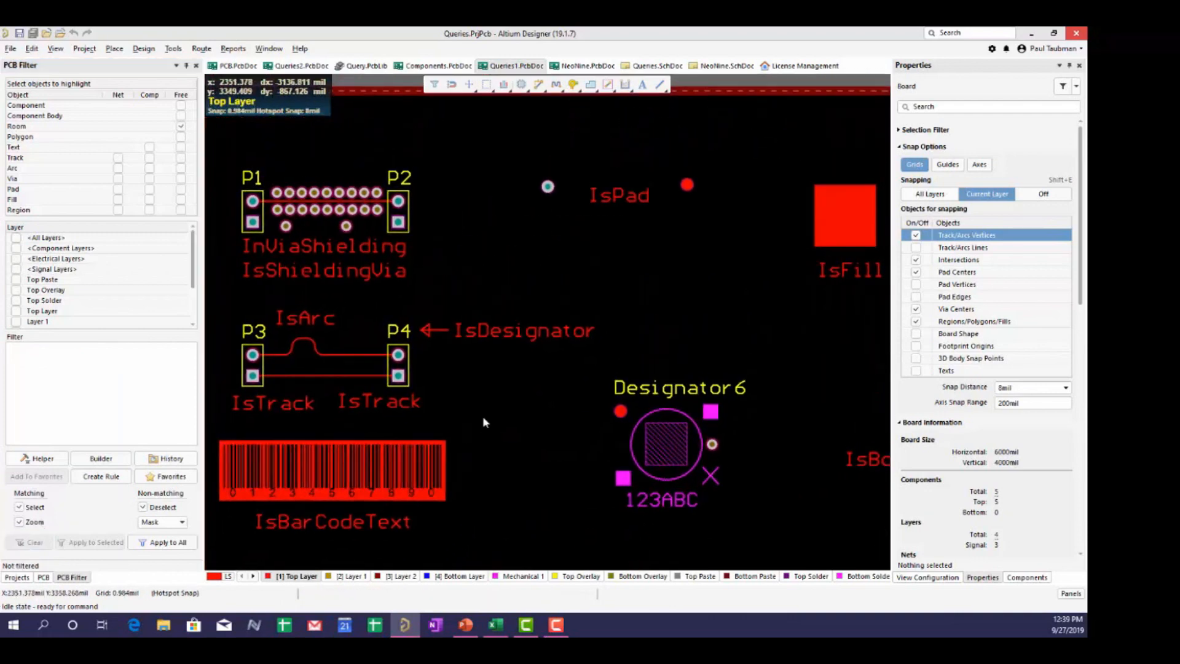
{"action": "left_click", "coordinate": [397, 367]}
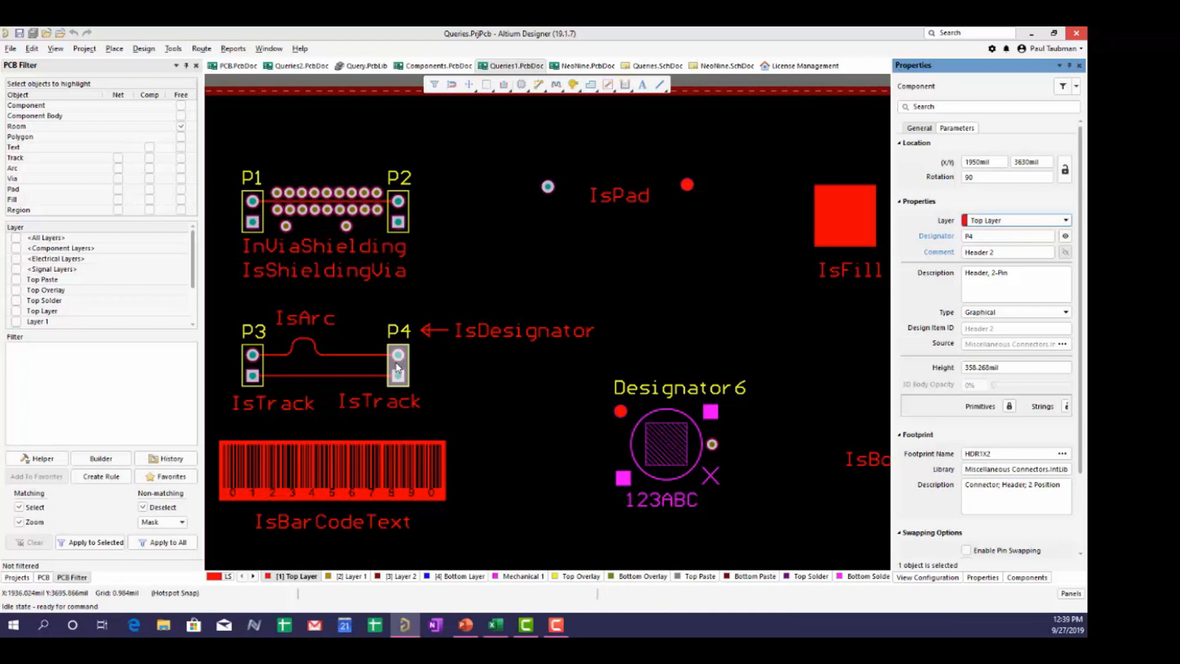
- Show the list of component types for P4, which is currently set to Graphical
{"action": "left_click", "coordinate": [984, 315]}
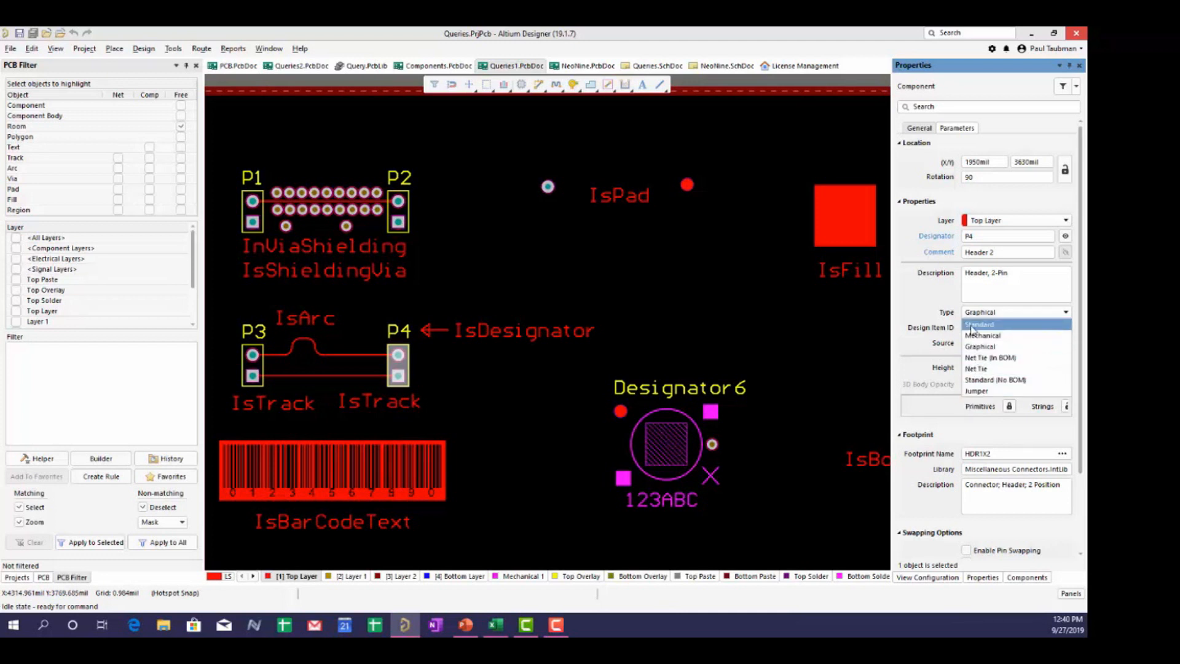
- Set component P4's type to Mechanical instead of Graphical
{"action": "left_click", "coordinate": [990, 314]}
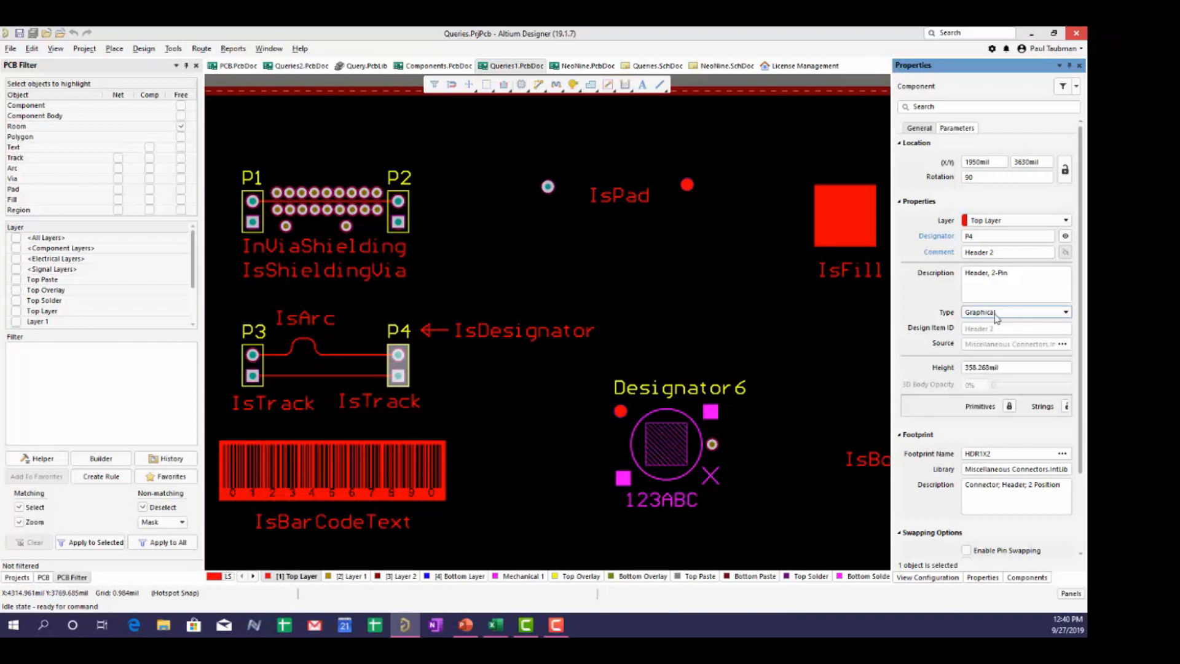
{"action": "left_click", "coordinate": [996, 315]}
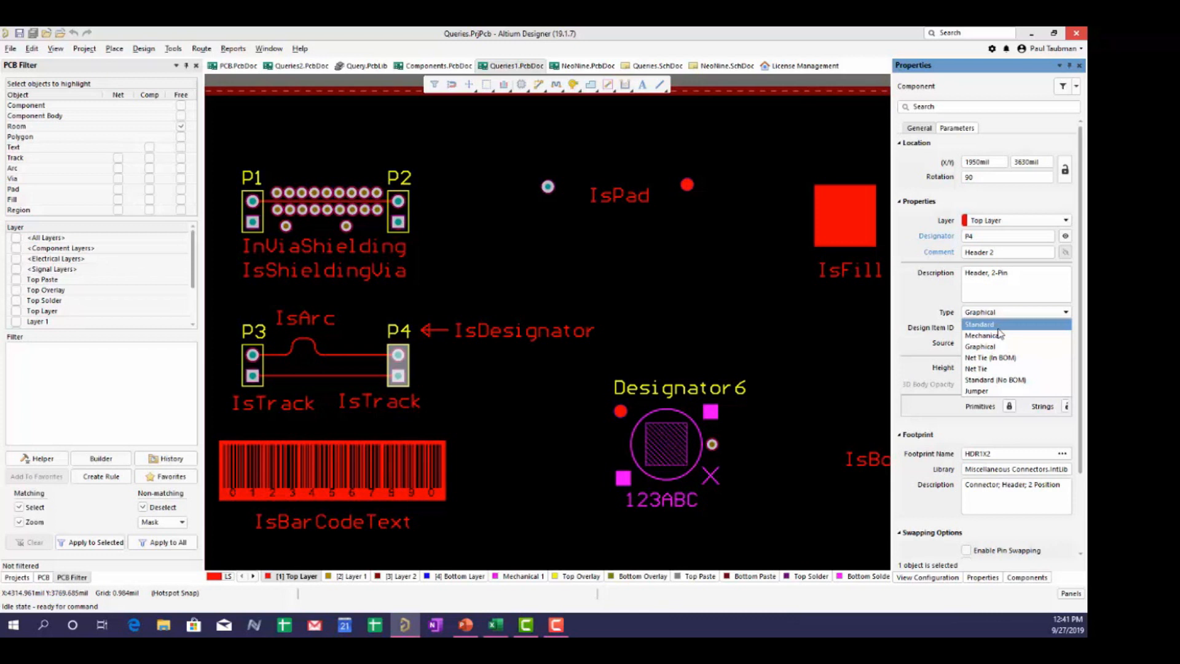
{"action": "left_click", "coordinate": [989, 335]}
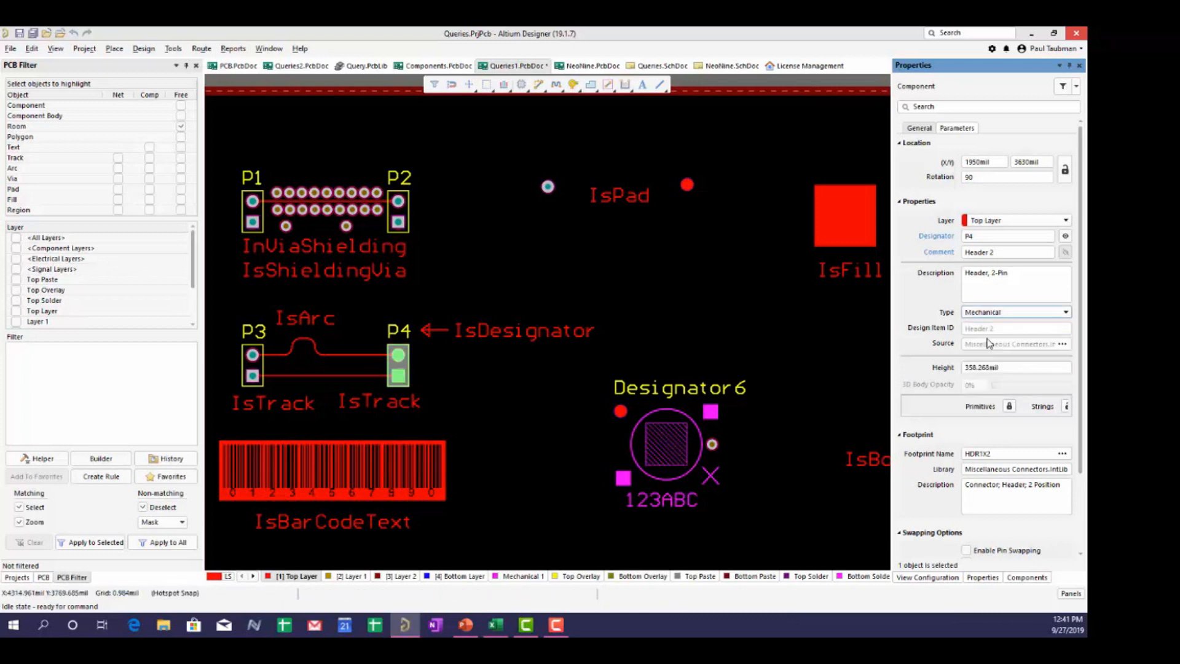
{"action": "left_click", "coordinate": [999, 315]}
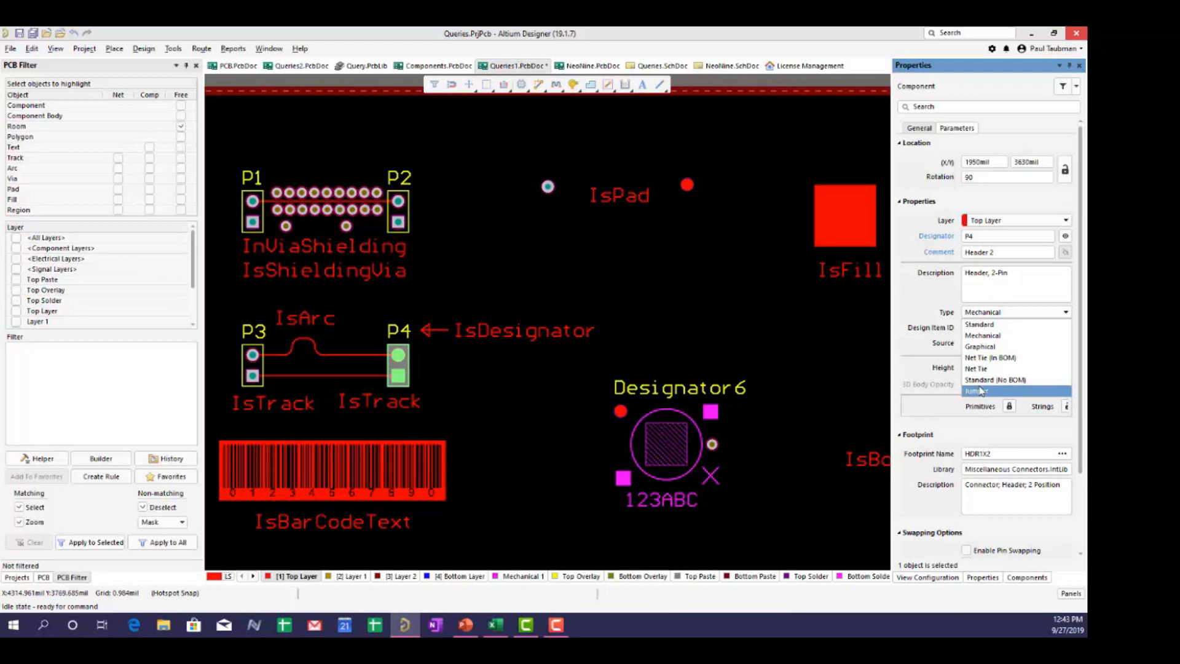
{"action": "left_click", "coordinate": [777, 323]}
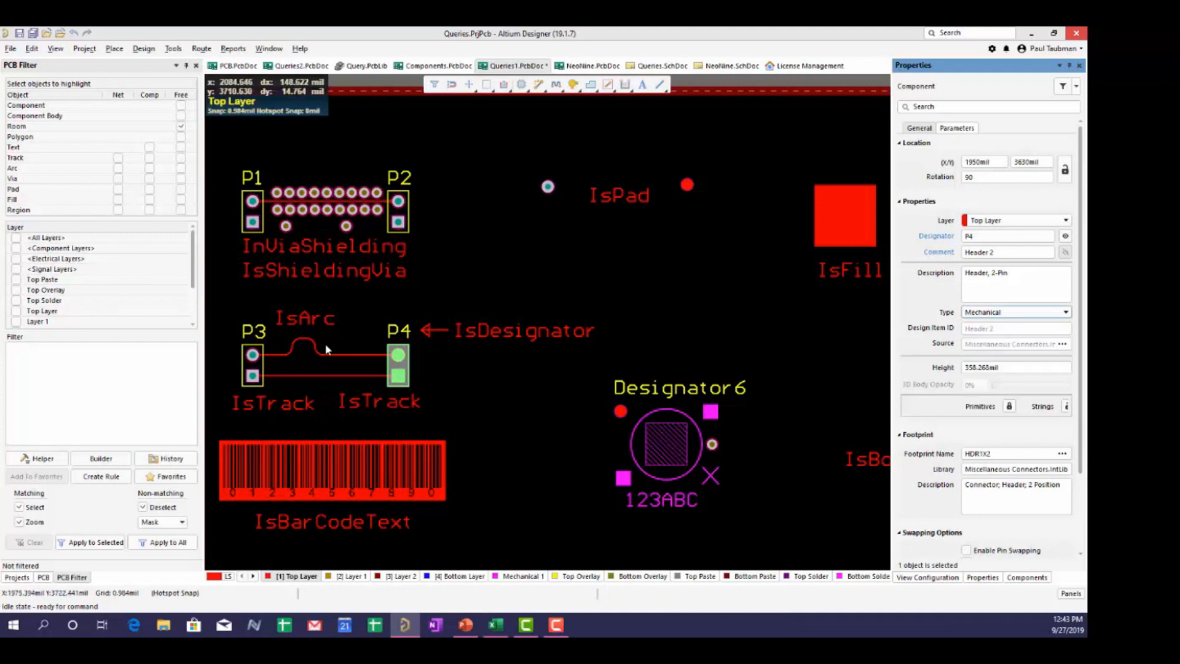
{"action": "left_click", "coordinate": [104, 359]}
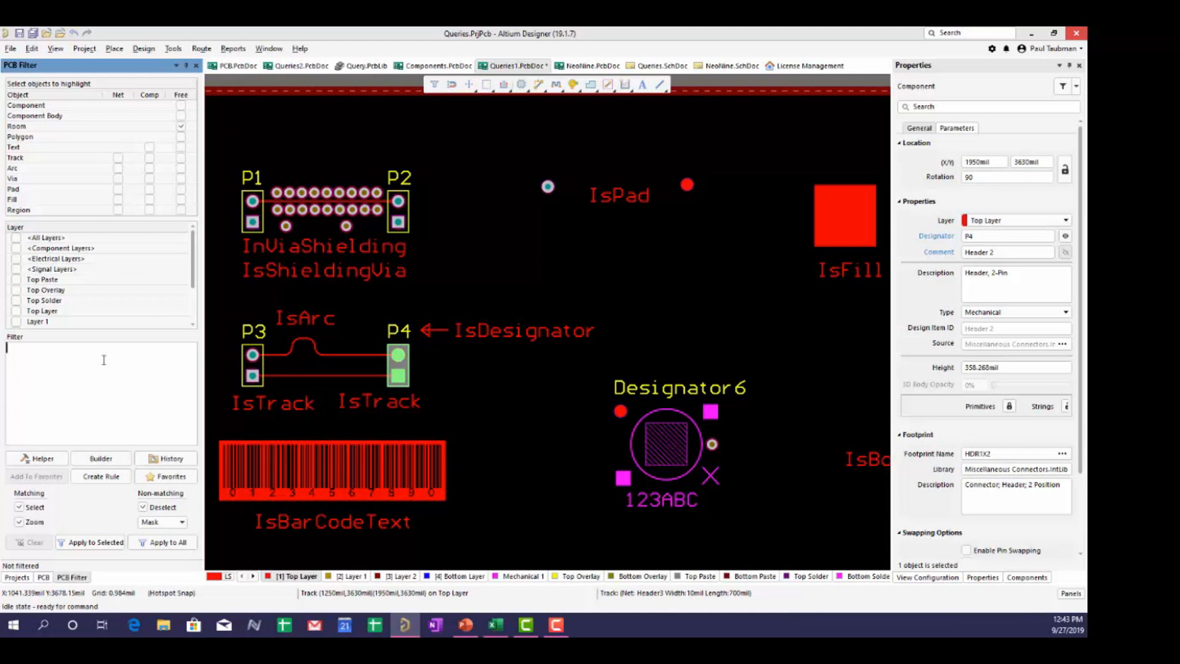
- Apply the filter ComponentType='Standard' to the whole board so it matches four components
{"action": "key", "text": "BackSpace"}
{"action": "type", "text": "com"}
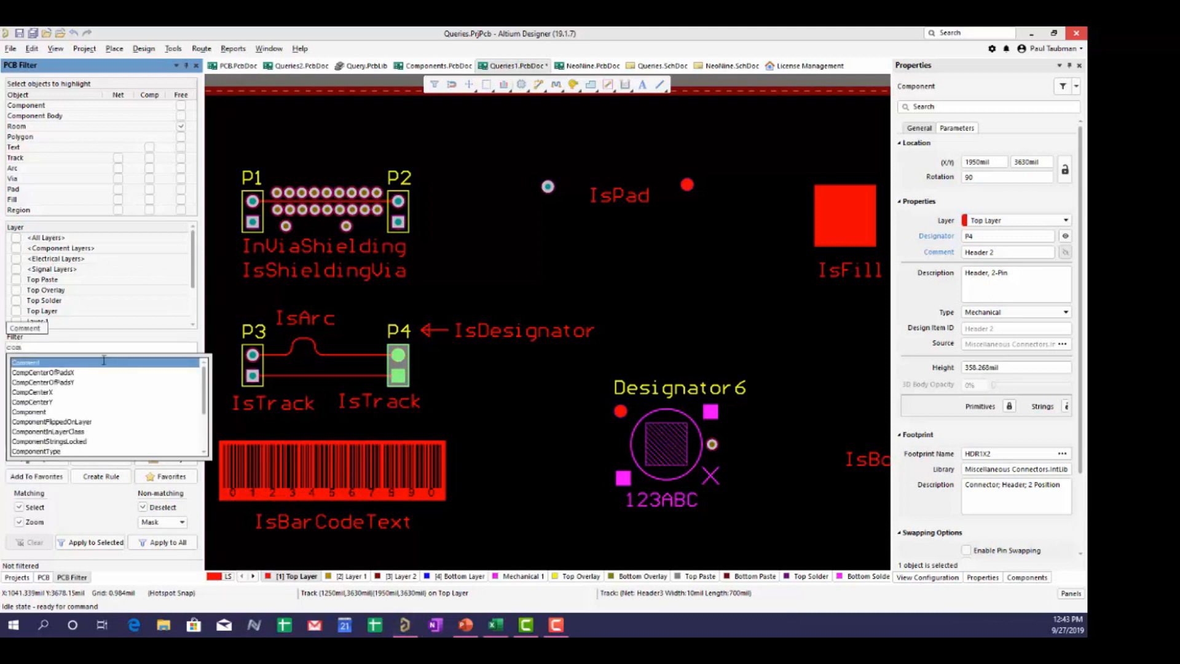
{"action": "type", "text": "ponent"}
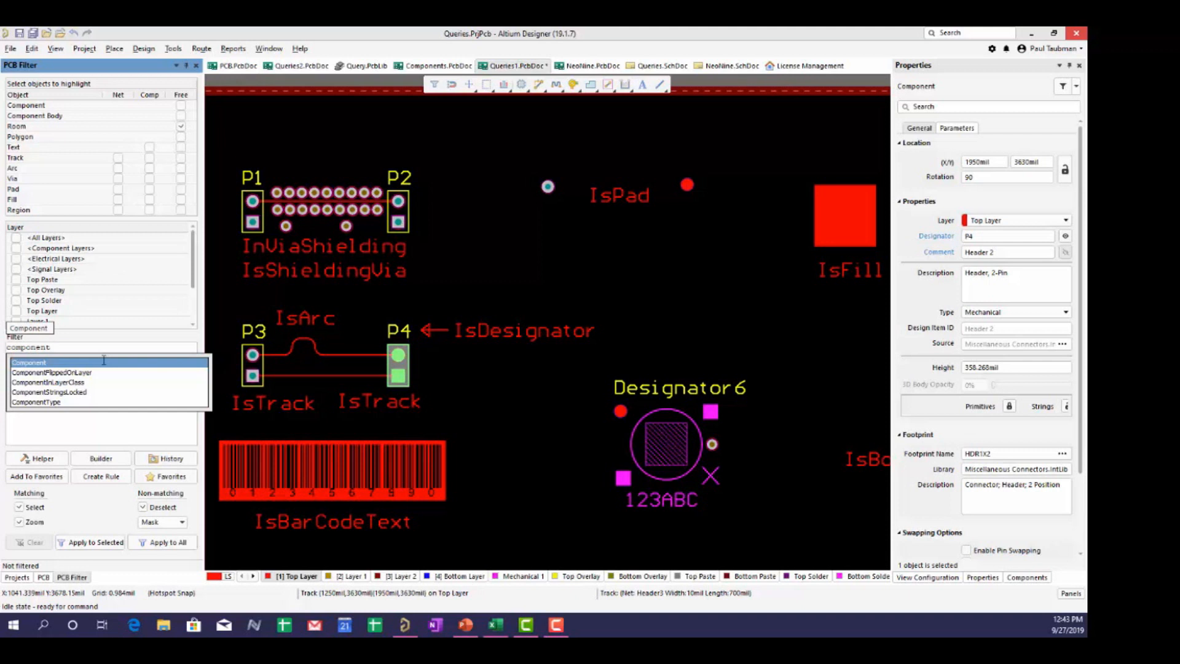
{"action": "left_click", "coordinate": [80, 403]}
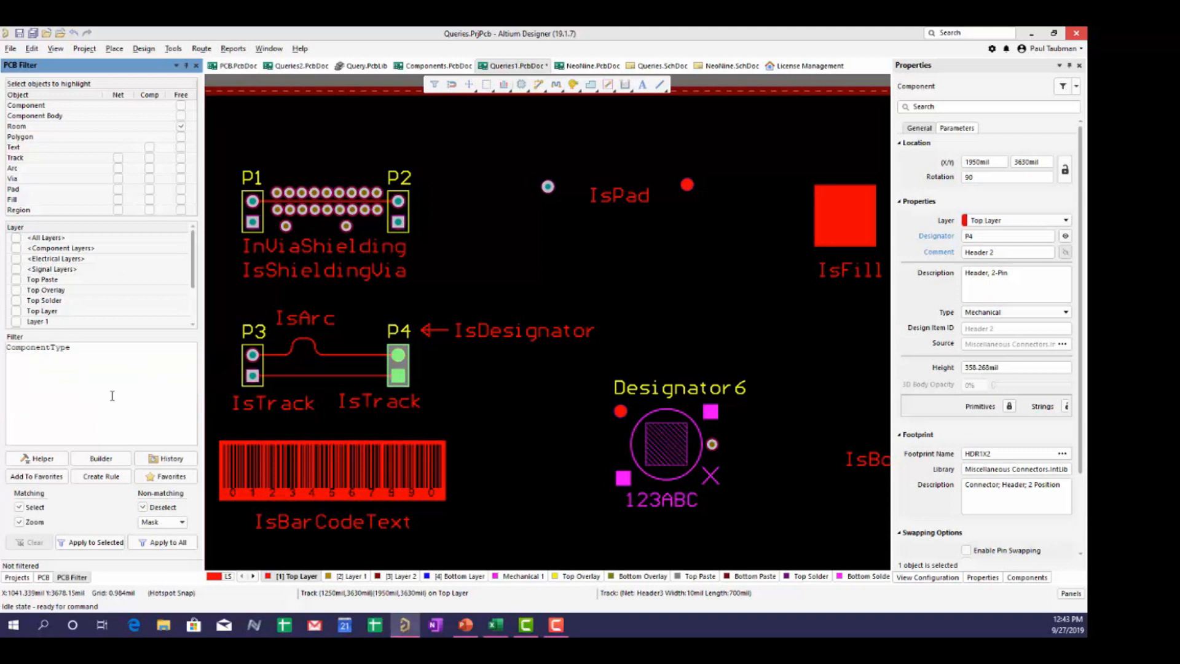
{"action": "type", "text": "='Stan"}
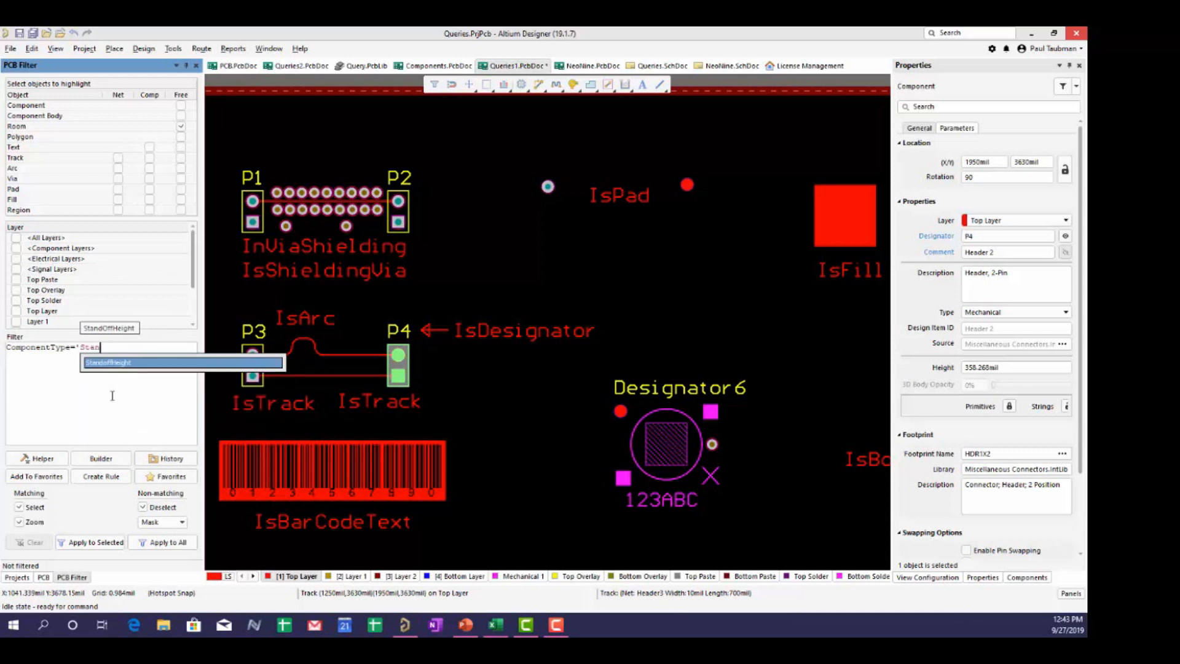
{"action": "type", "text": "dard')"}
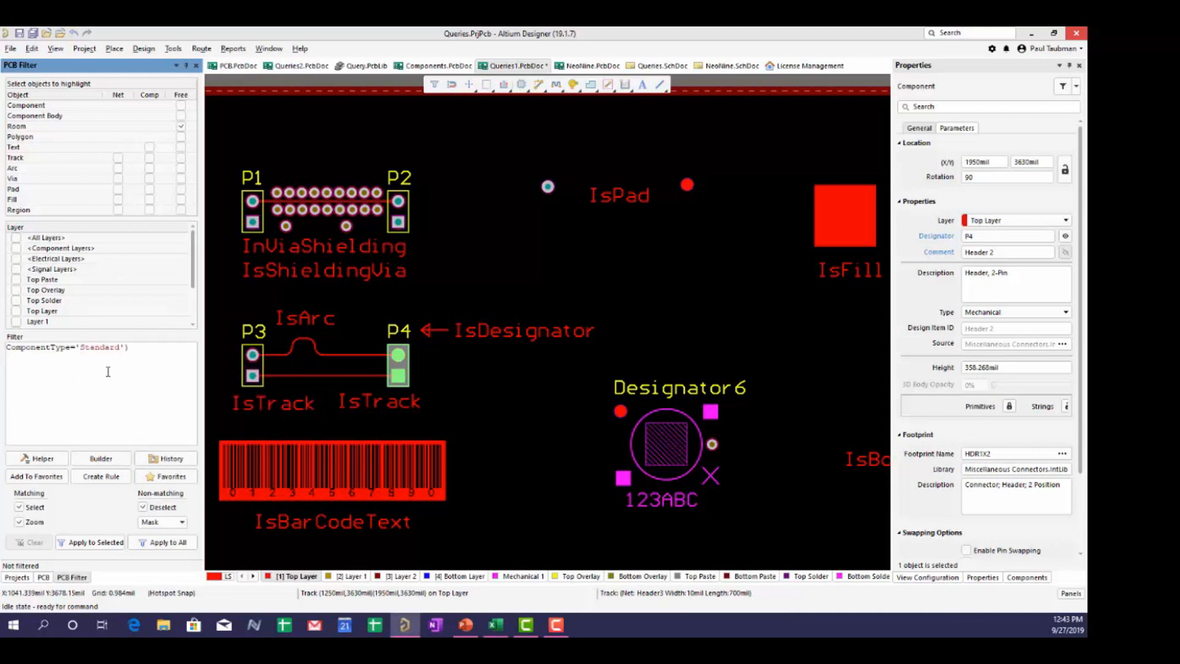
{"action": "key", "text": "BackSpace"}
{"action": "left_click", "coordinate": [173, 545]}
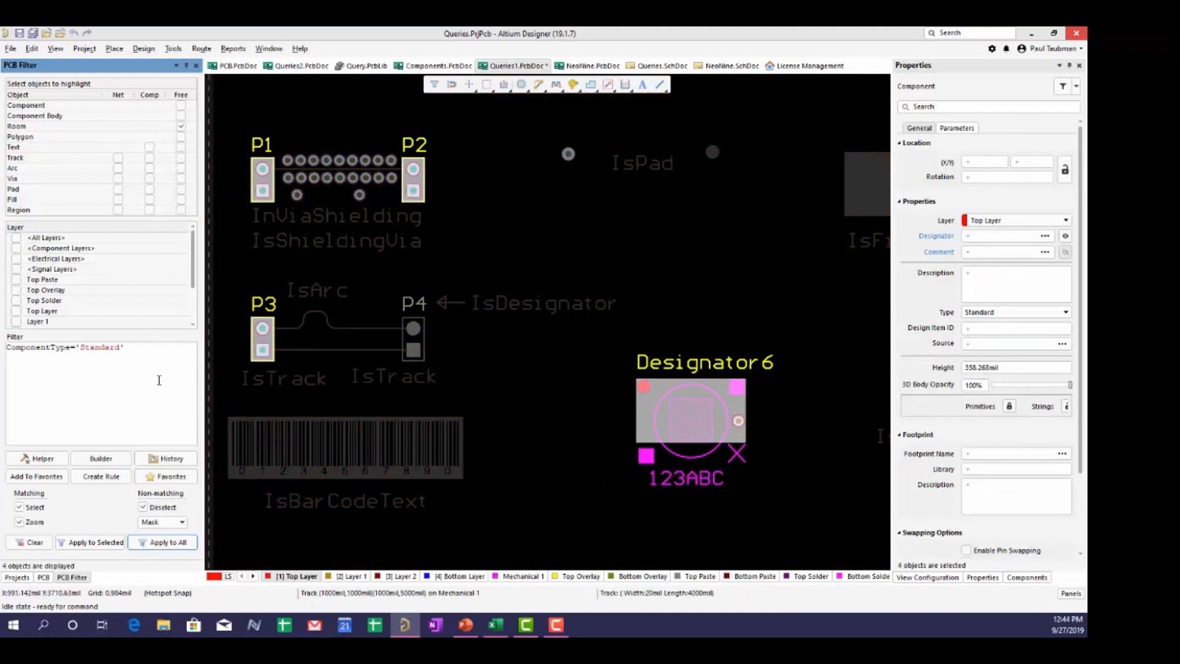
- Rerun the query as ComponentType='standard', which matches nothing, then erase the type value
{"action": "left_click", "coordinate": [84, 348]}
{"action": "key", "text": "BackSpace"}
{"action": "type", "text": "s"}
{"action": "left_click", "coordinate": [180, 543]}
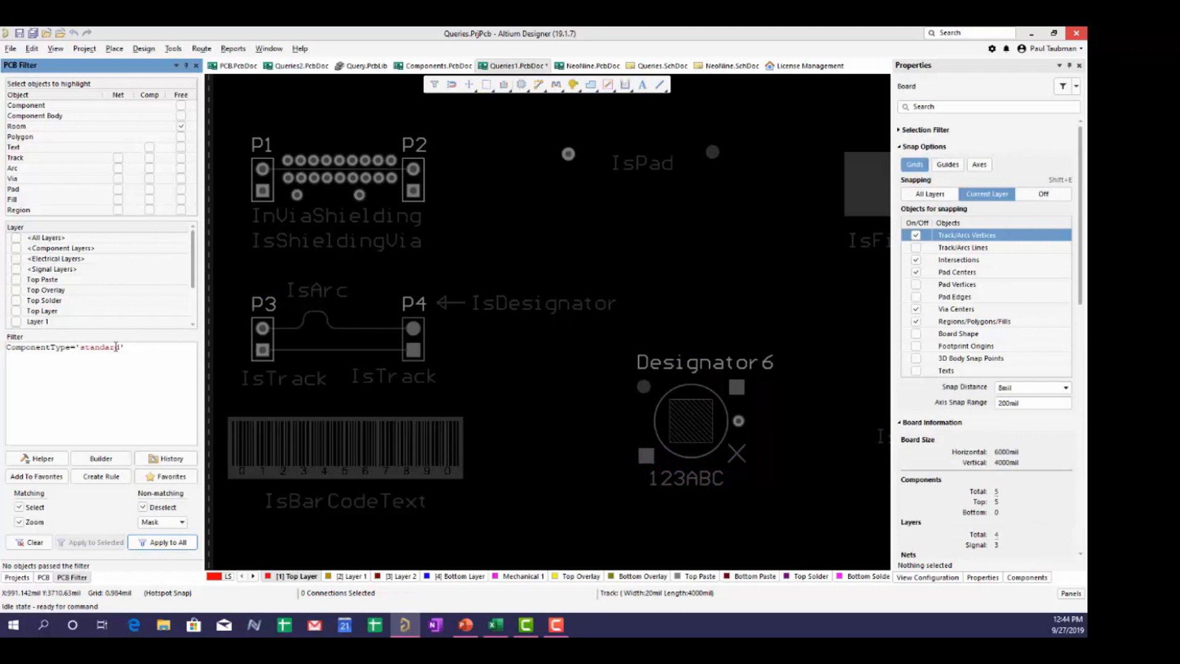
{"action": "key", "text": "BackSpace"}
{"action": "key", "text": "BackSpace"}
{"action": "key", "text": "BackSpace"}
{"action": "key", "text": "BackSpace"}
{"action": "key", "text": "BackSpace"}
{"action": "key", "text": "BackSpace"}
{"action": "key", "text": "BackSpace"}
{"action": "key", "text": "BackSpace"}
- Clear the filter and select Designator6 and P4 to compare their component types
{"action": "type", "text": "'"}
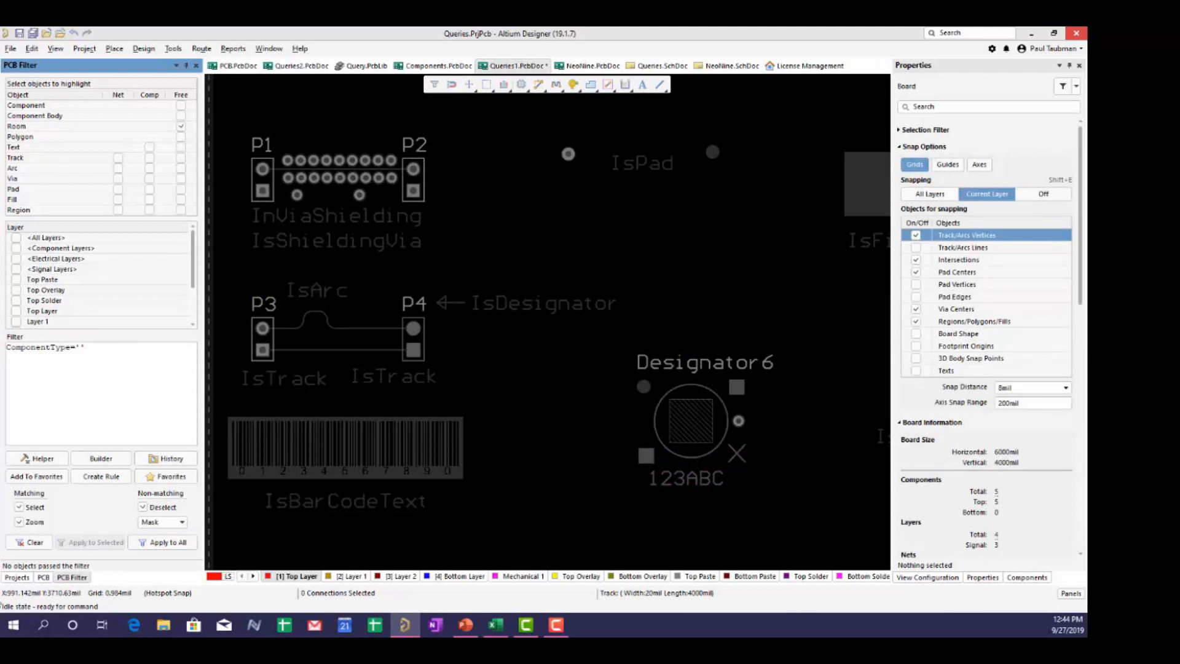
{"action": "left_click", "coordinate": [31, 542]}
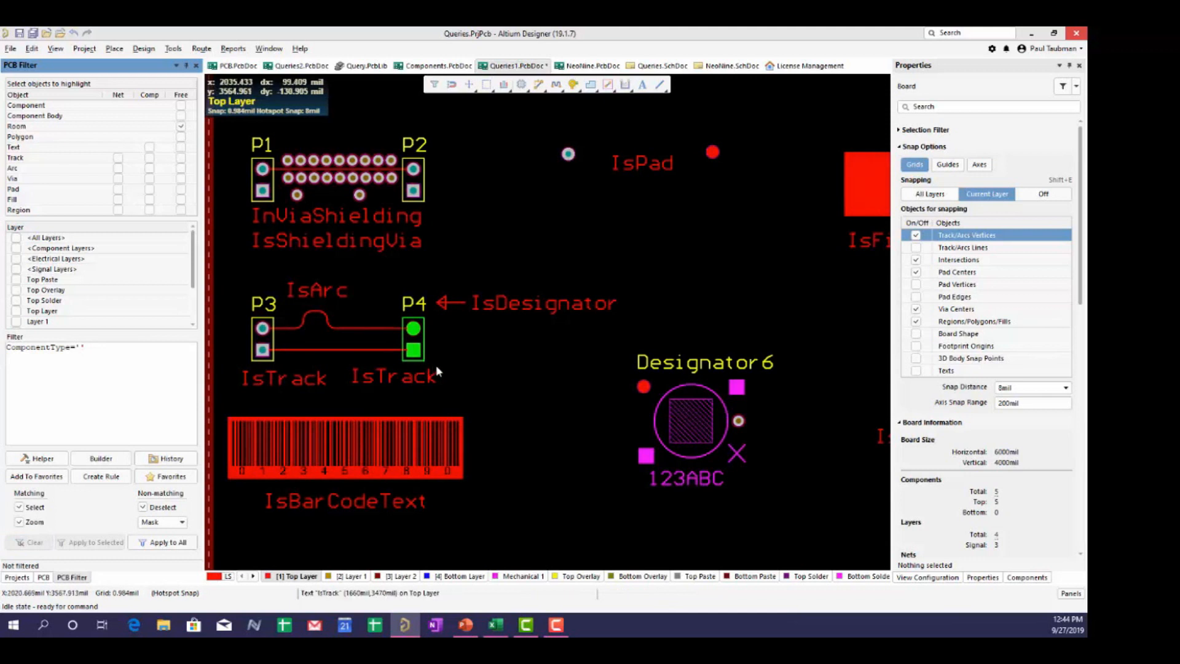
{"action": "left_click", "coordinate": [690, 424]}
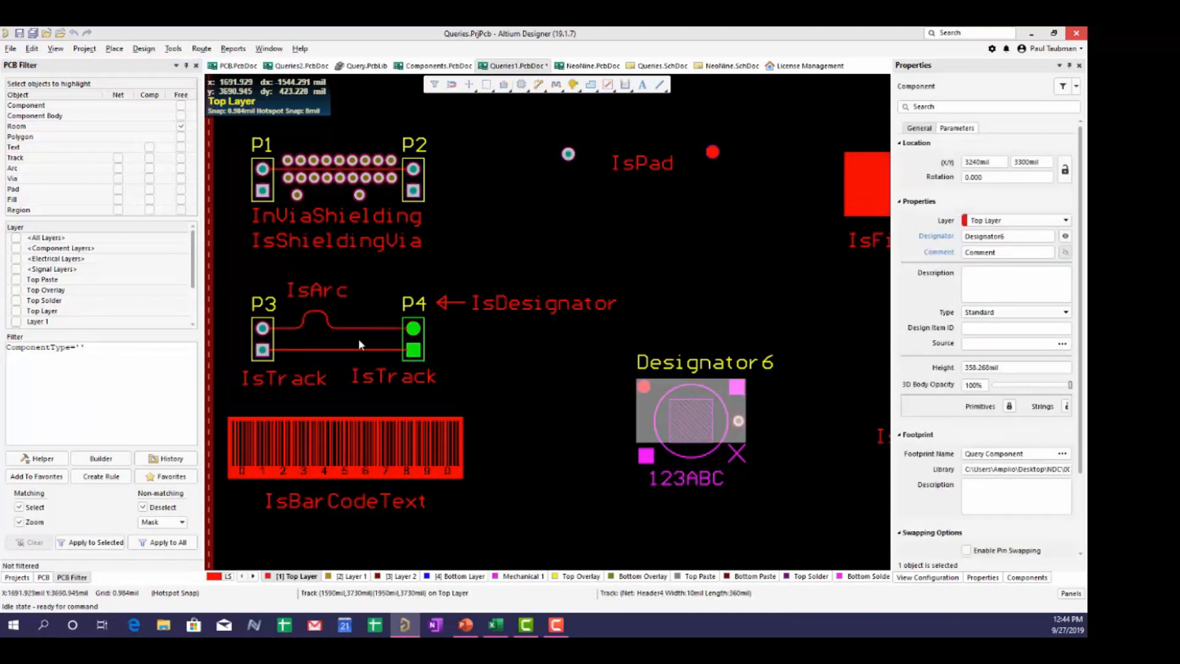
{"action": "left_click", "coordinate": [413, 341]}
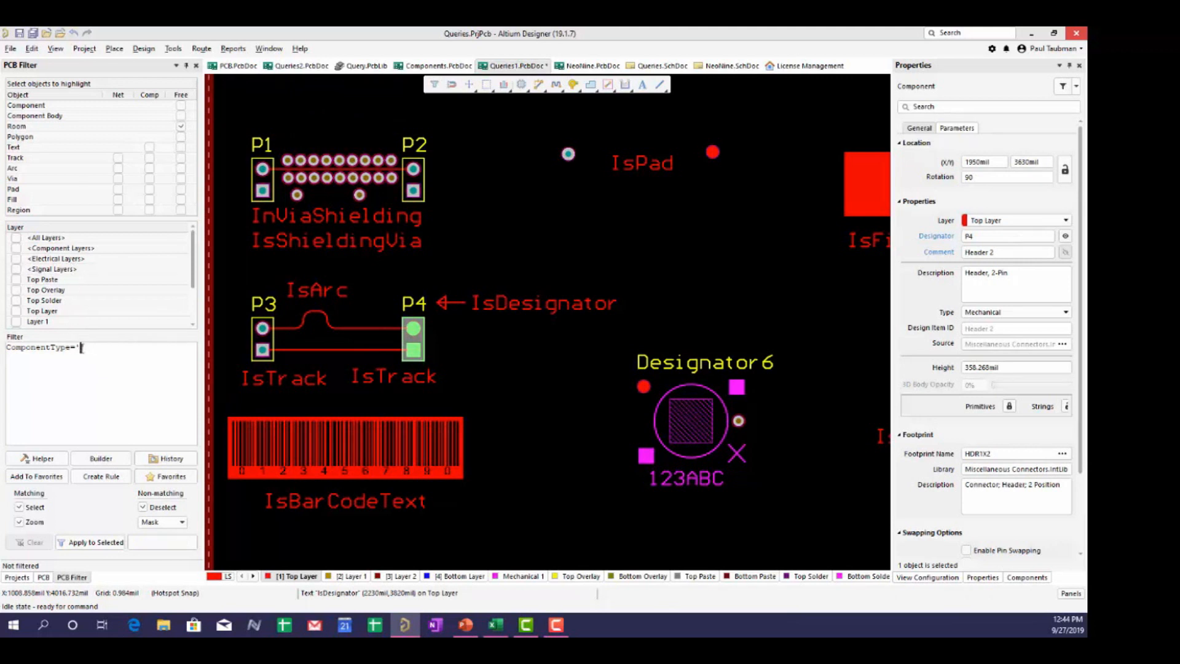
- Apply ComponentType='Mechanical' to the whole board, isolating P4, then deselect it
{"action": "left_click", "coordinate": [86, 347]}
{"action": "type", "text": "Mechanical"}
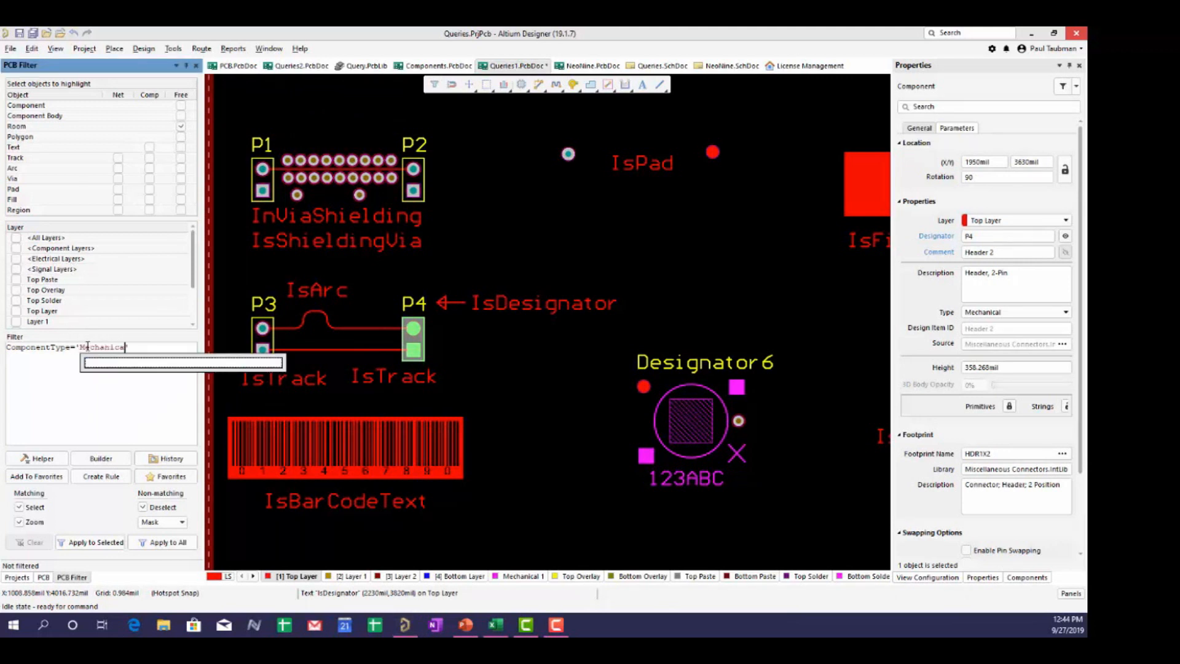
{"action": "type", "text": "'"}
{"action": "left_click", "coordinate": [161, 542]}
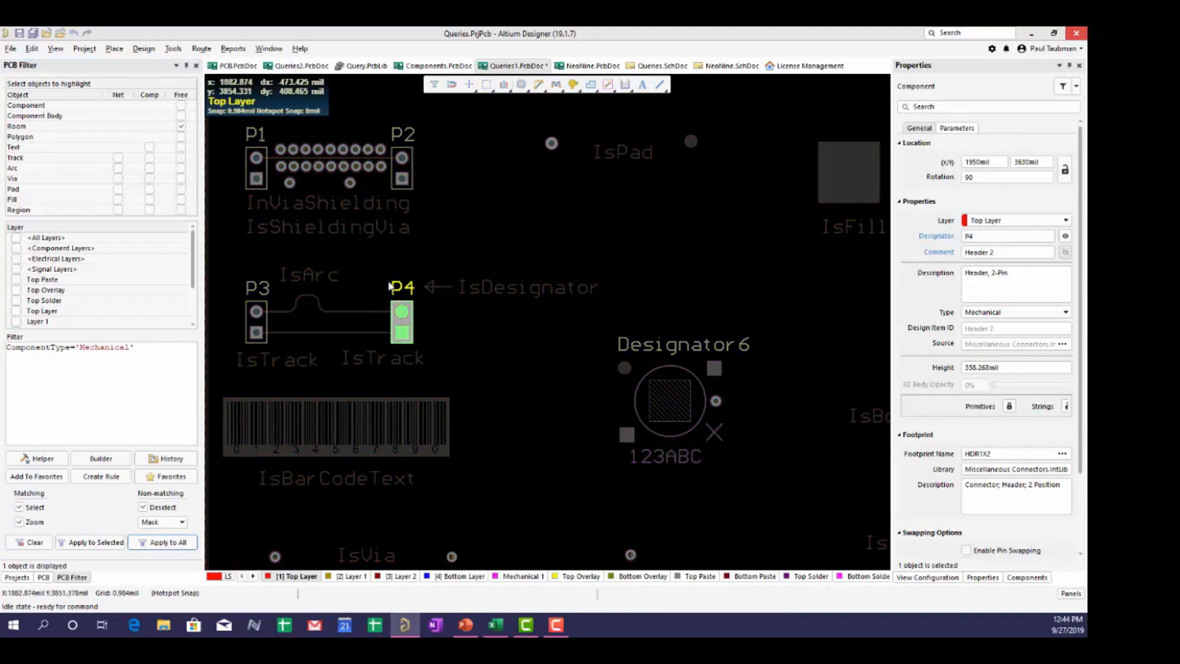
{"action": "left_click", "coordinate": [474, 352]}
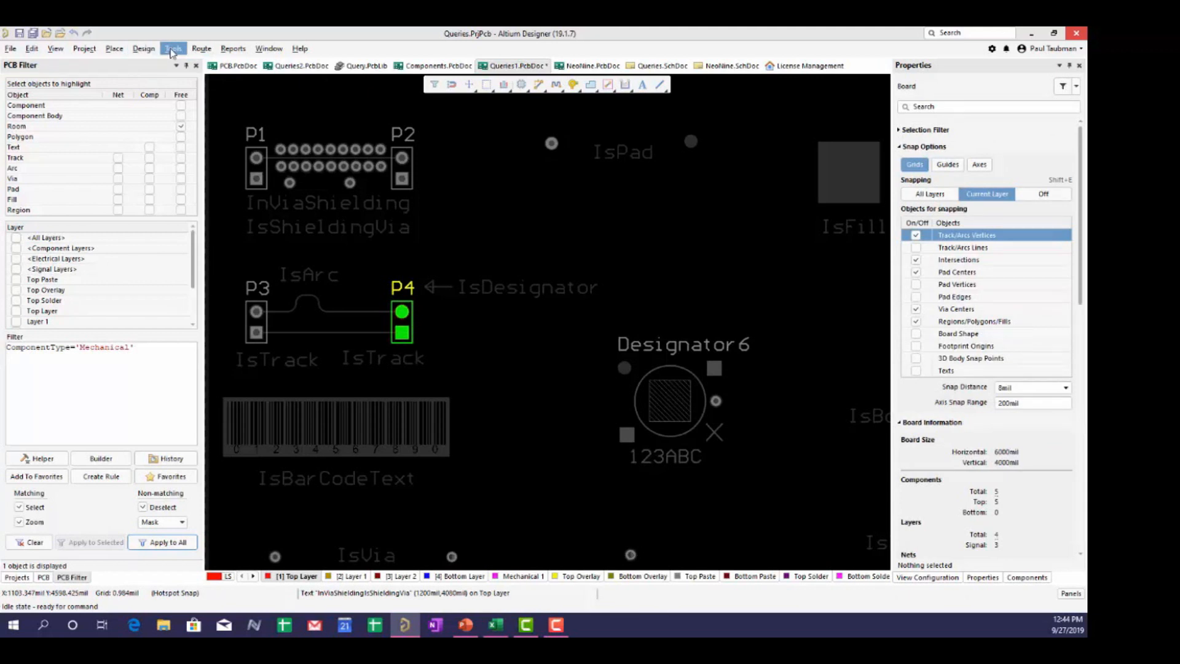
- Reset the error markers from the Tools menu and open the Query Helper
{"action": "left_click", "coordinate": [173, 51]}
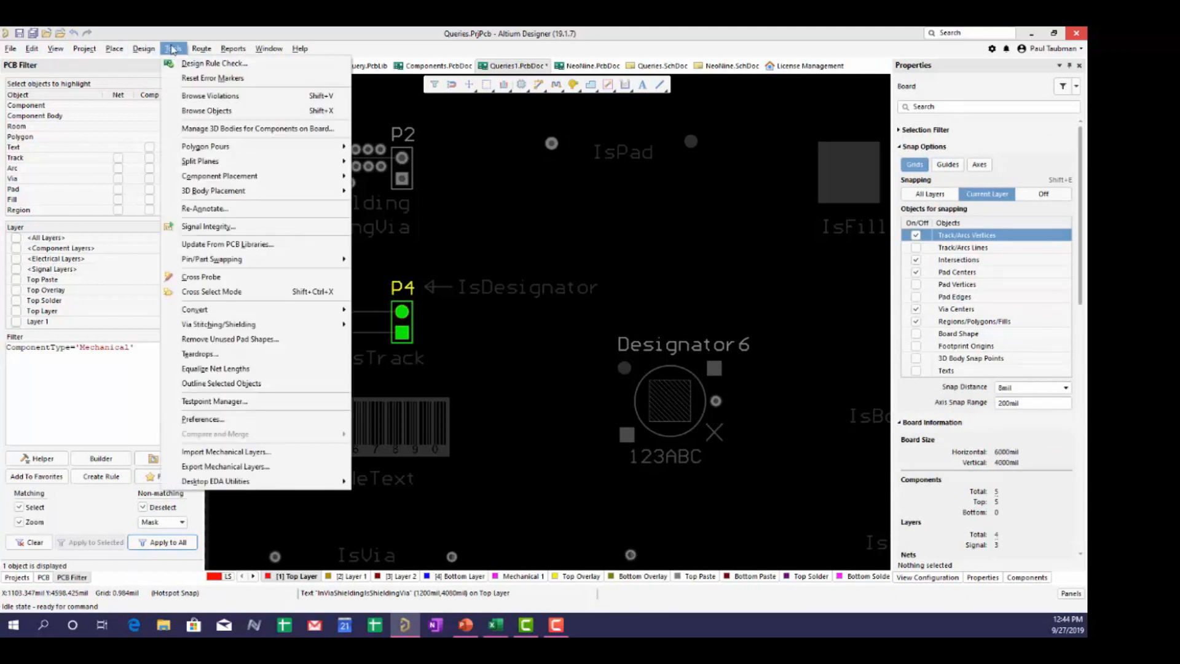
{"action": "left_click", "coordinate": [192, 78]}
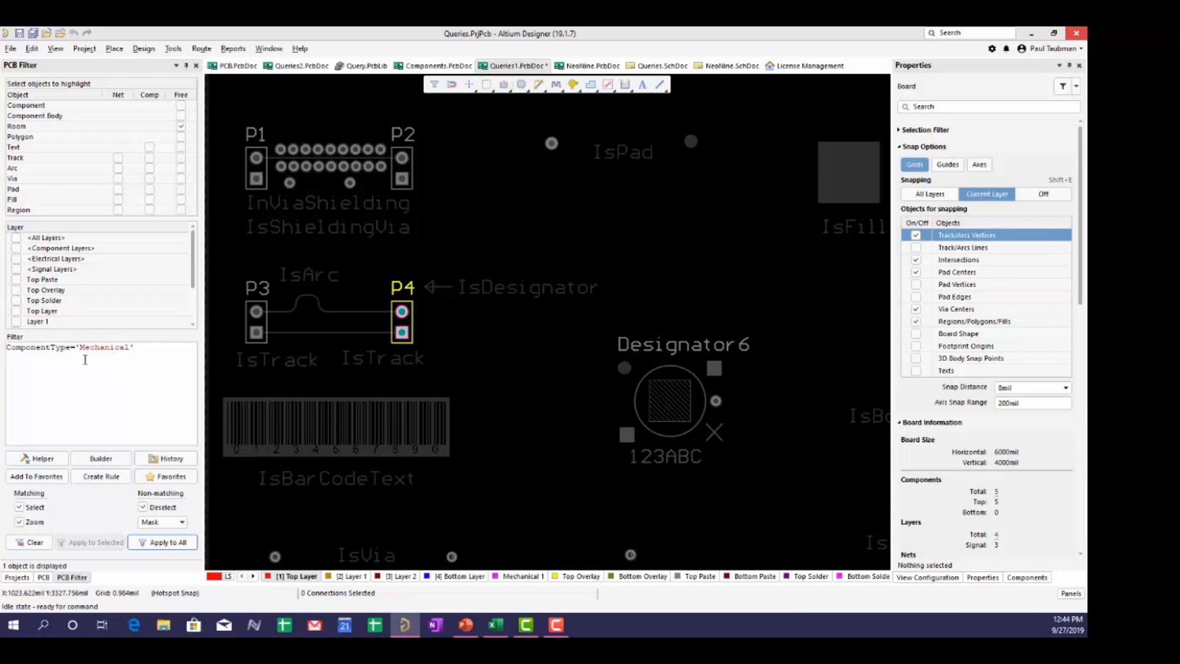
{"action": "left_click", "coordinate": [39, 459]}
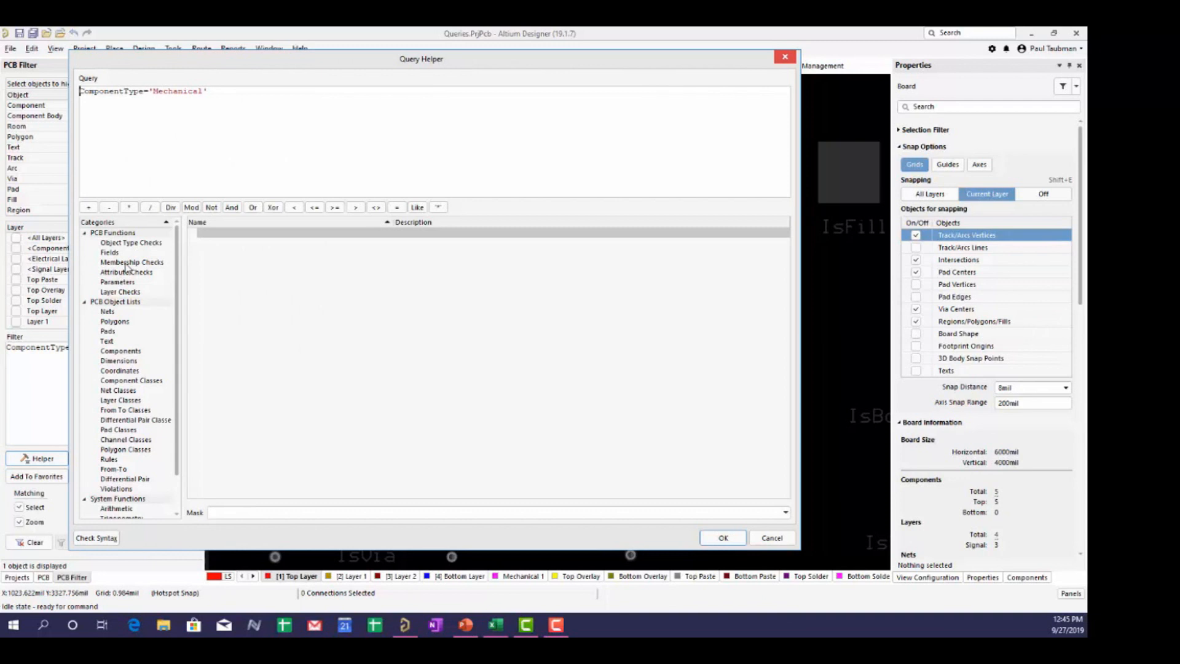
- Browse the Membership Checks functions in the Query Helper, then close it
{"action": "left_click", "coordinate": [126, 263]}
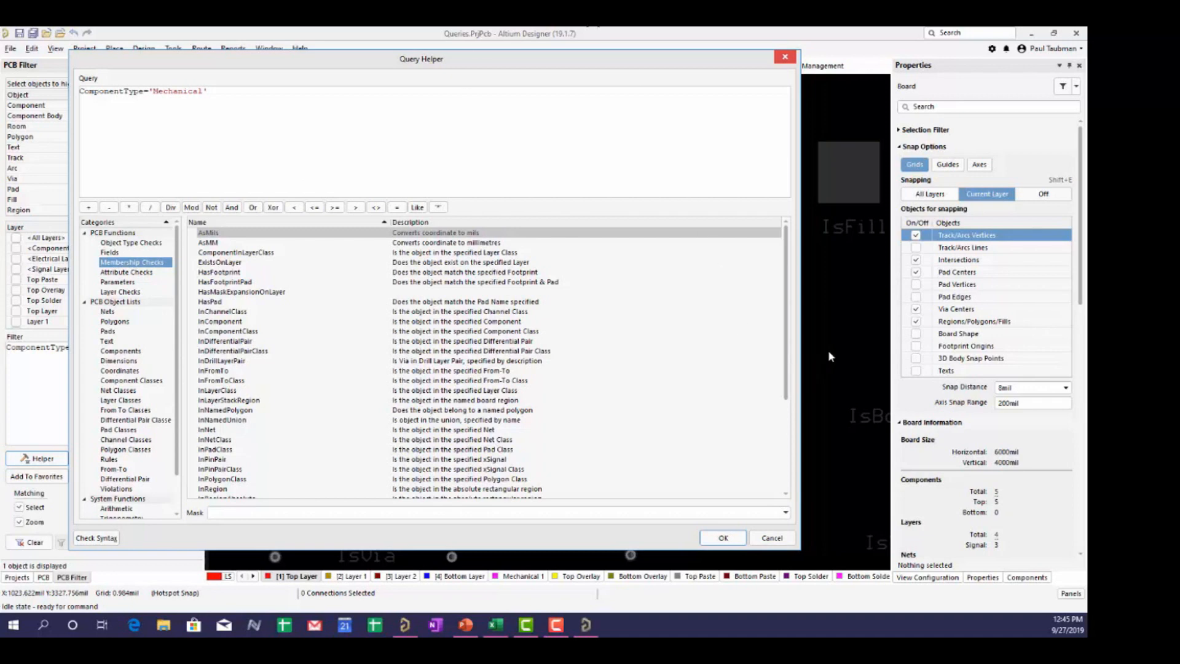
{"action": "left_click", "coordinate": [723, 538]}
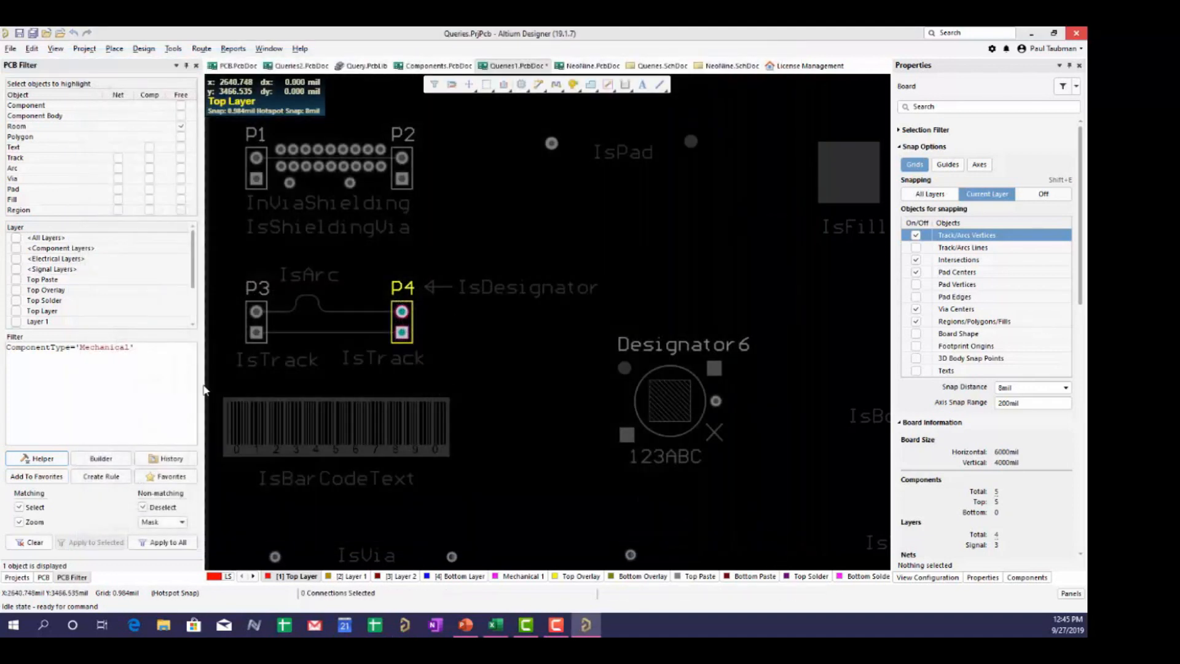
- Clear the Mechanical filter and list all components in the PCB panel, inspecting Designator6's primitives
{"action": "left_click", "coordinate": [31, 542]}
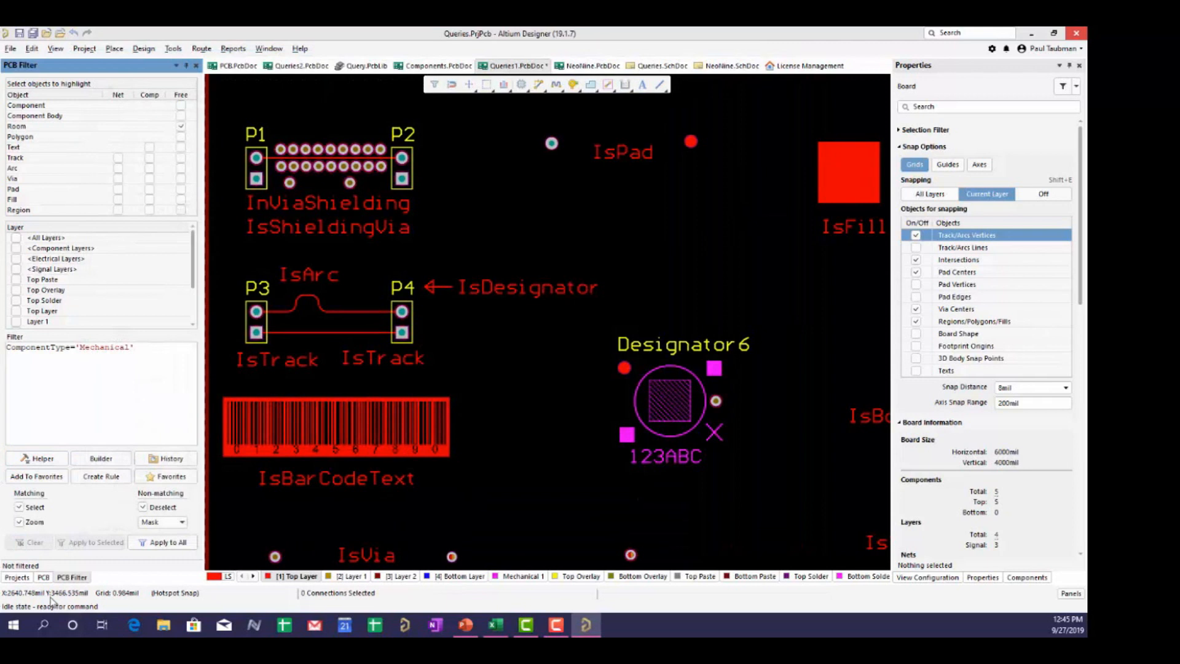
{"action": "left_click", "coordinate": [43, 577]}
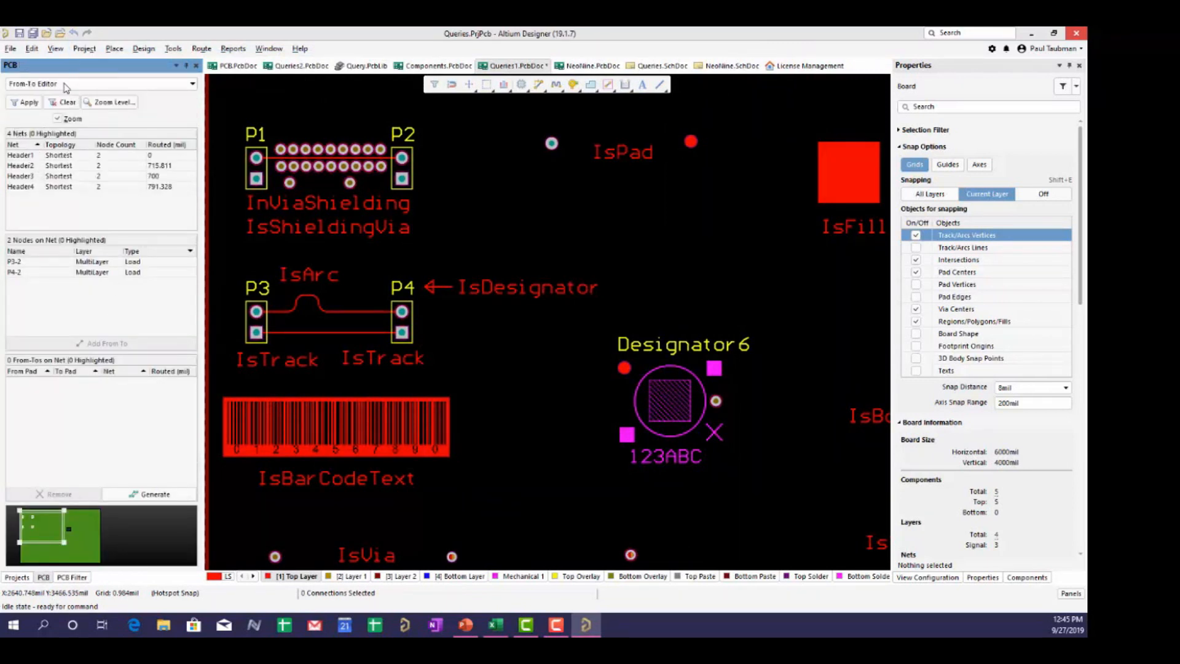
{"action": "left_click", "coordinate": [99, 84]}
{"action": "left_click", "coordinate": [37, 113]}
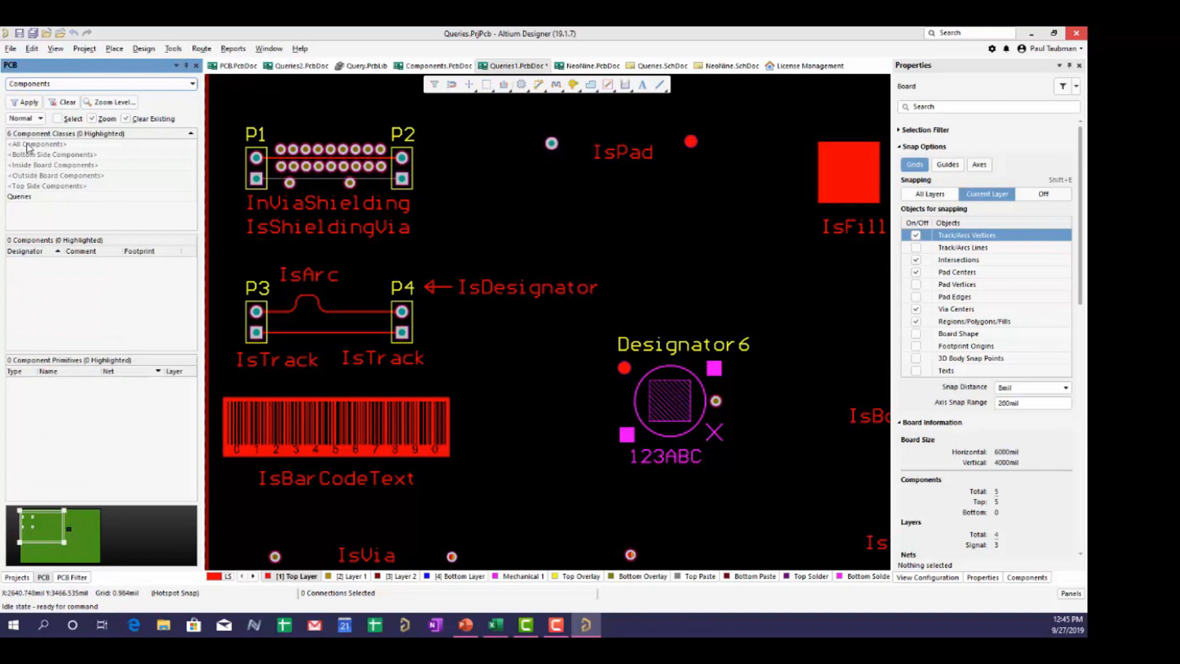
{"action": "left_click", "coordinate": [28, 145]}
{"action": "left_click", "coordinate": [30, 262]}
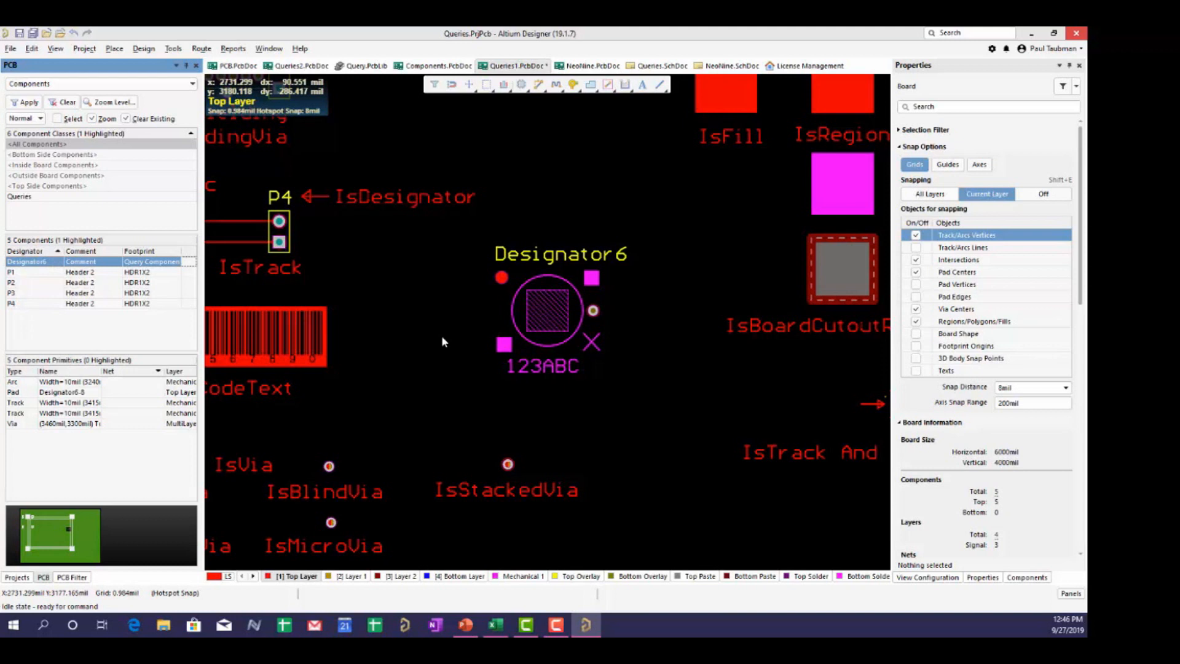
{"action": "left_click", "coordinate": [66, 446]}
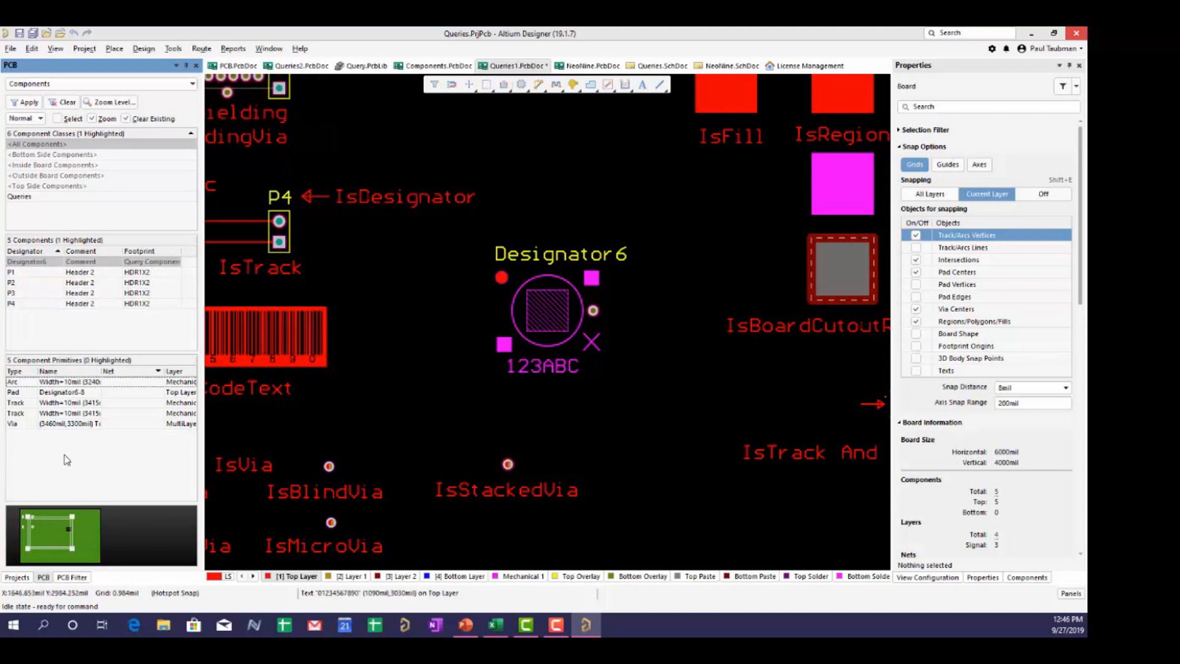
{"action": "left_click", "coordinate": [72, 577]}
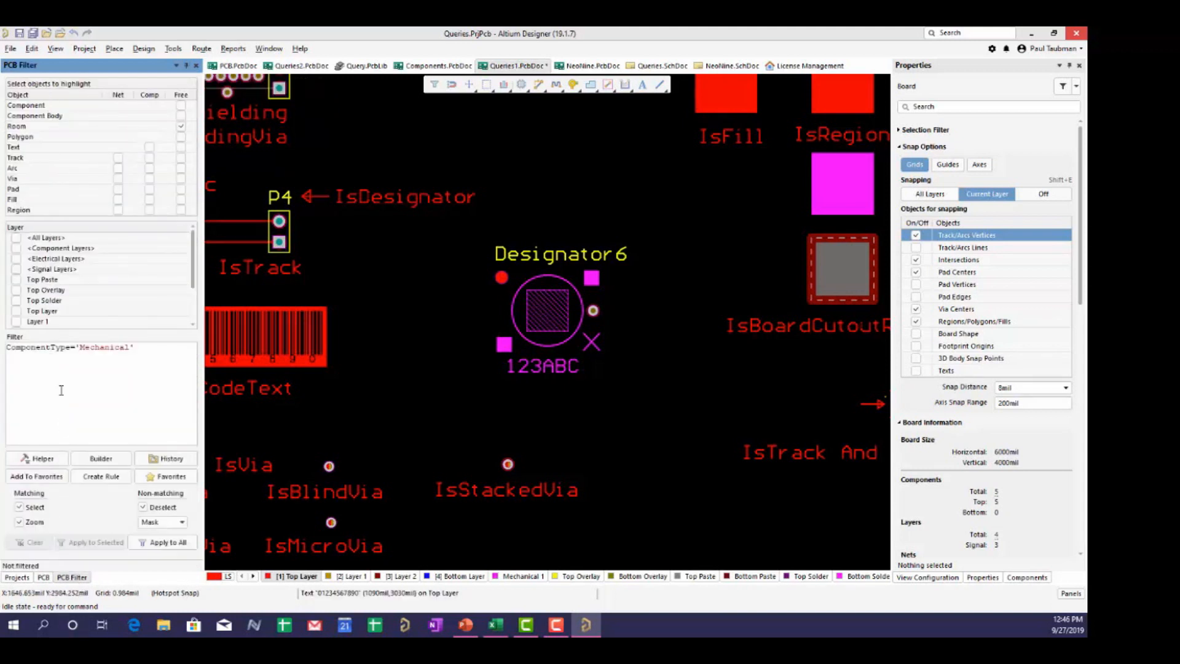
{"action": "left_click", "coordinate": [38, 459]}
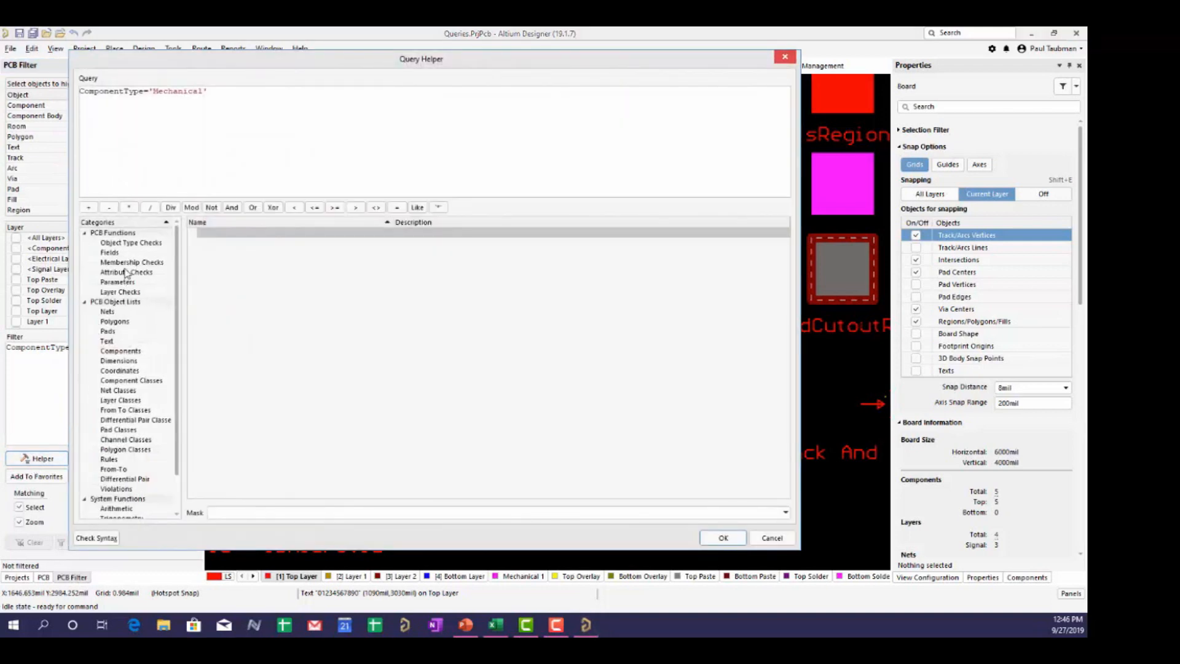
{"action": "left_click", "coordinate": [126, 272]}
{"action": "left_click", "coordinate": [129, 263]}
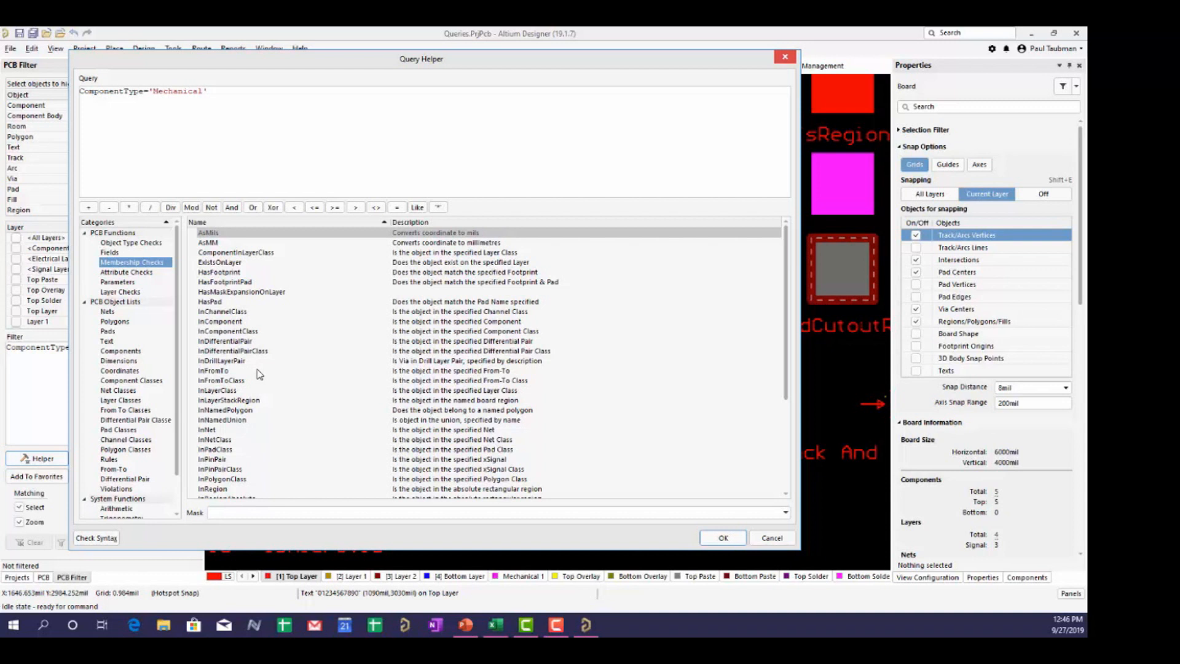
{"action": "scroll", "coordinate": [256, 374], "scroll_direction": "down", "scroll_amount": 1}
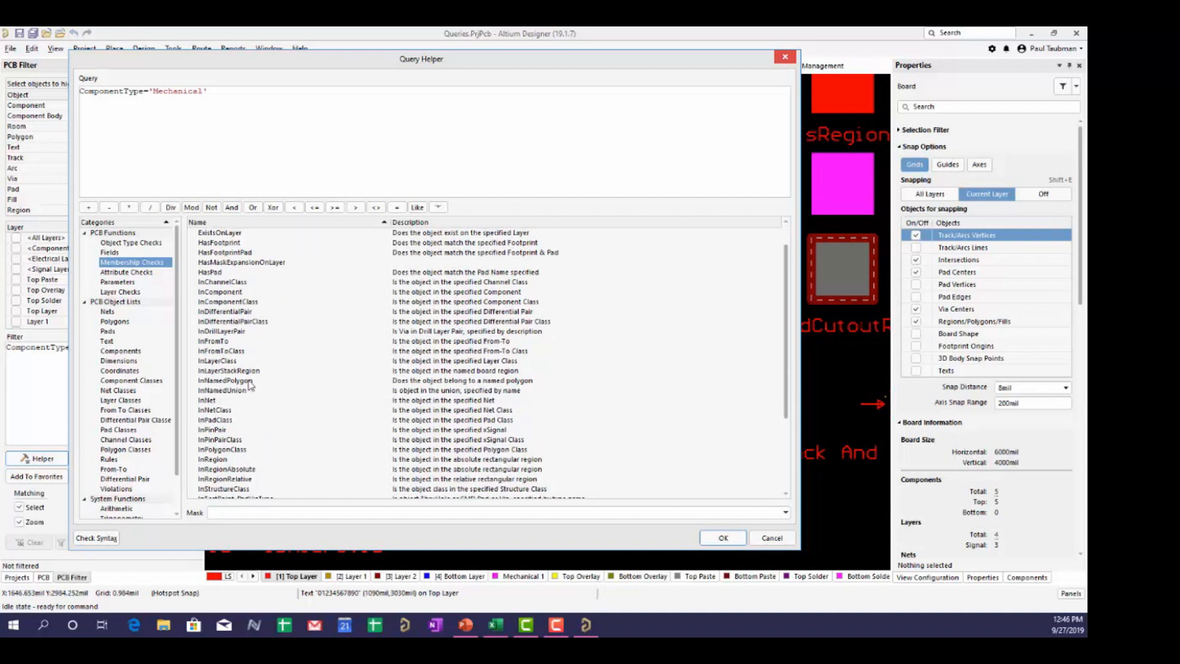
{"action": "scroll", "coordinate": [246, 397], "scroll_direction": "down", "scroll_amount": 4}
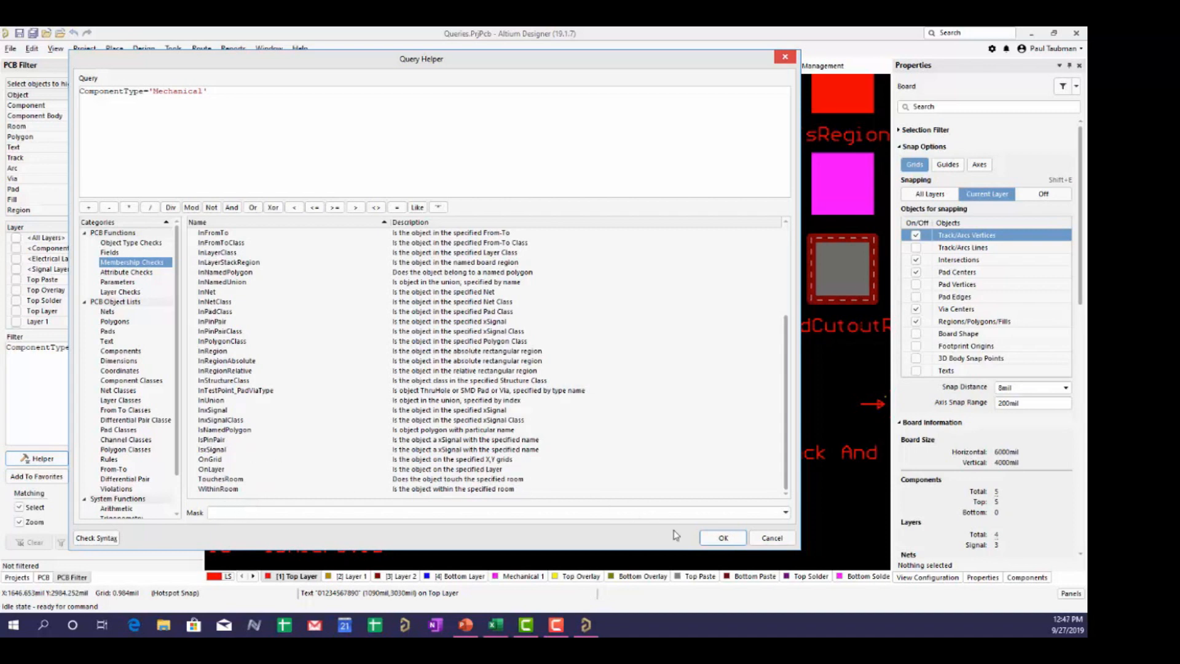
{"action": "left_click", "coordinate": [772, 538]}
{"action": "left_click_drag", "start_coordinate": [135, 348], "coordinate": [5, 348]}
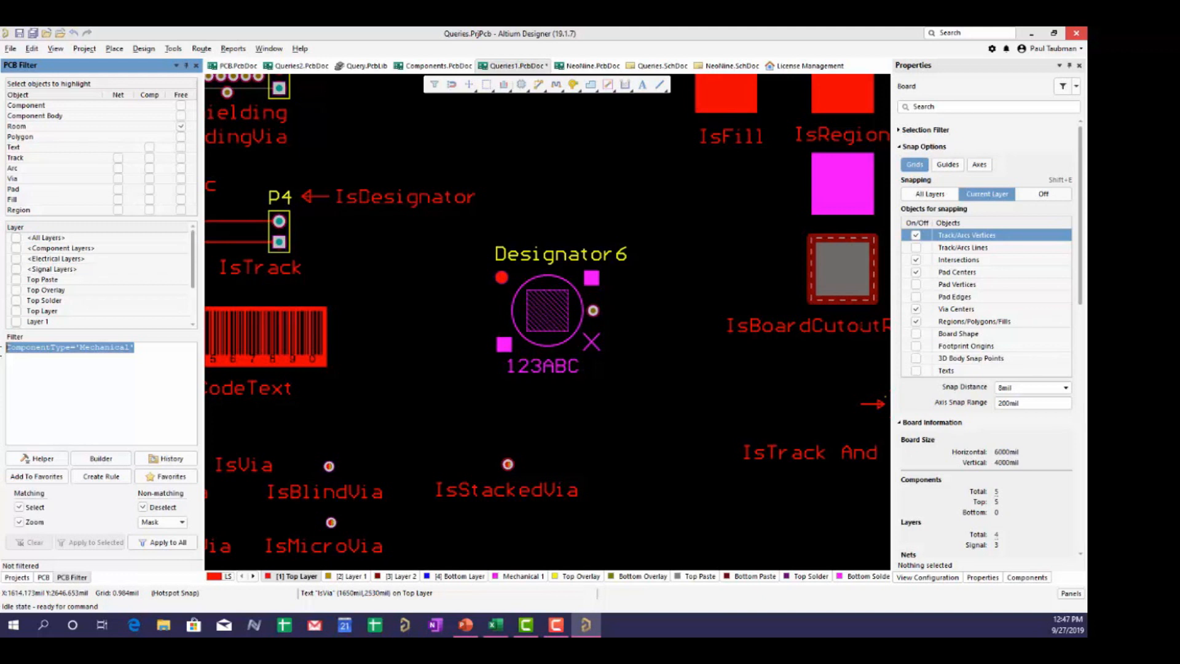
- Filter the board with InComponent('Designator6') using autocomplete
{"action": "type", "text": "incom"}
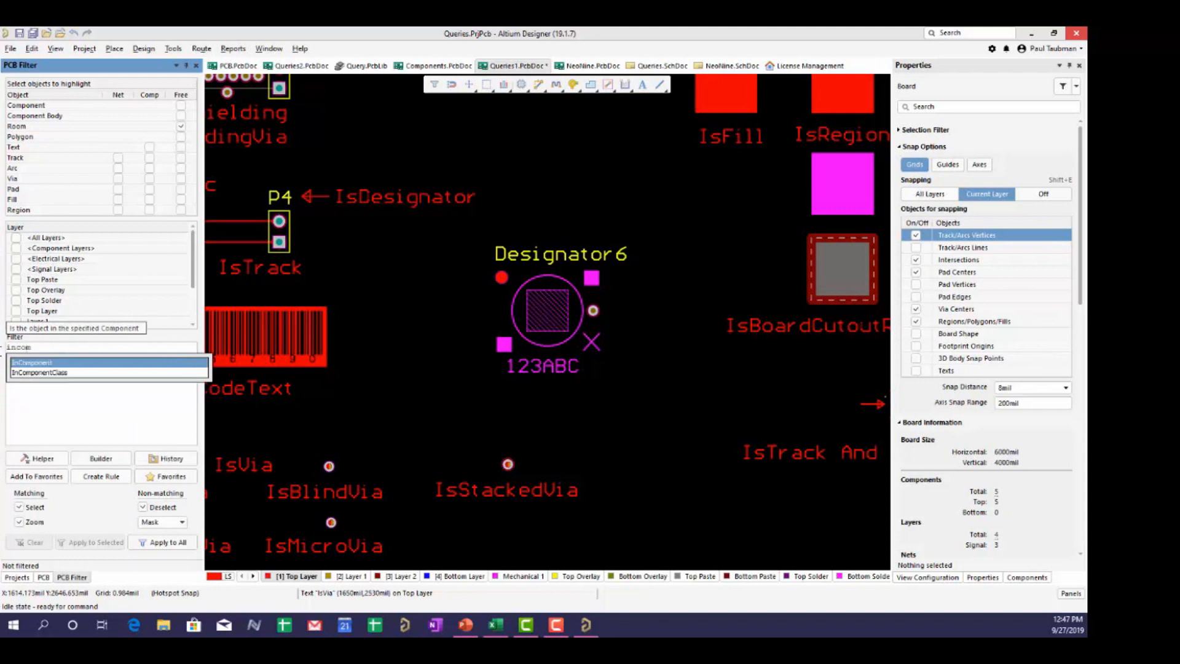
{"action": "double_click", "coordinate": [24, 365]}
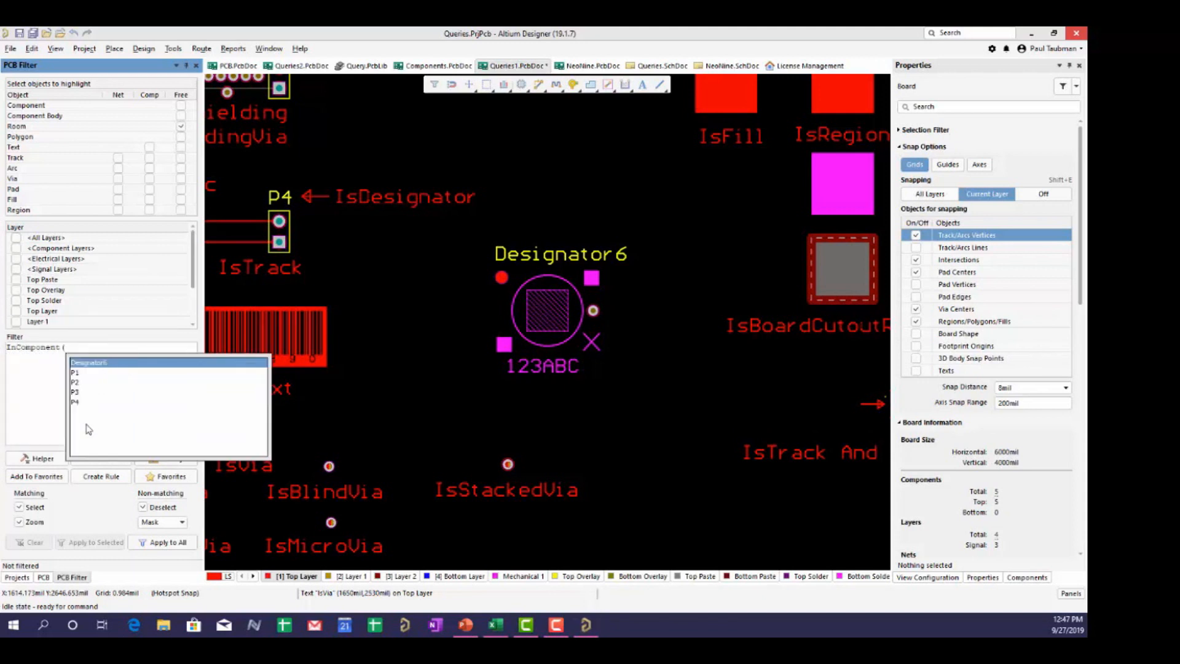
{"action": "double_click", "coordinate": [102, 364]}
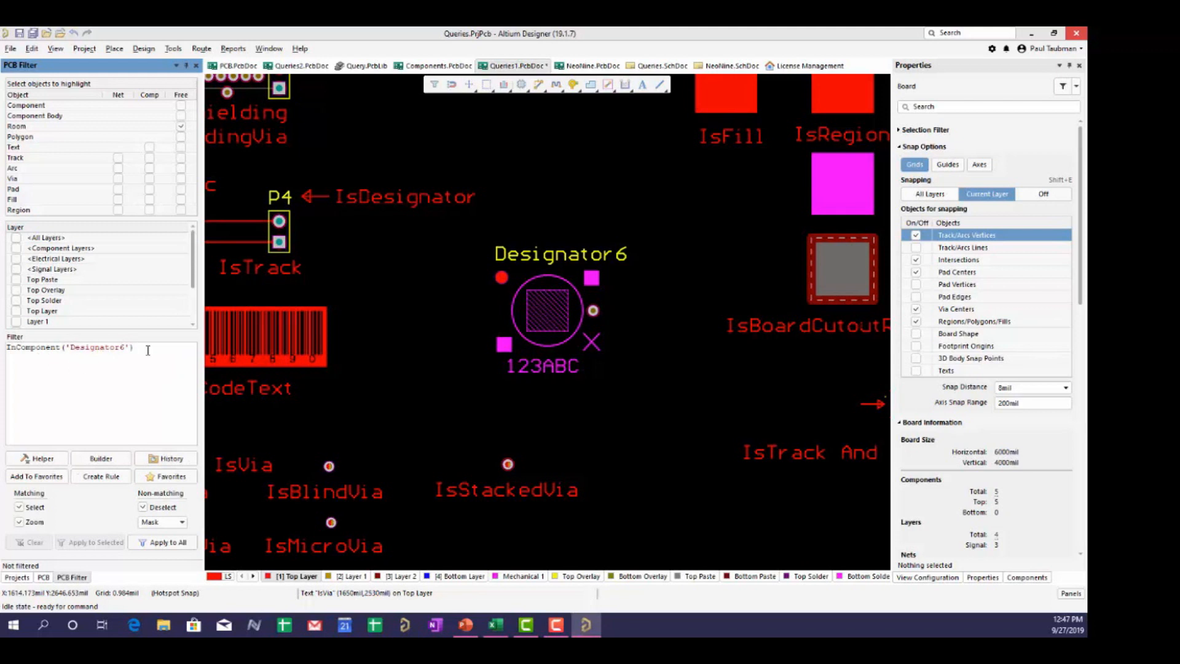
{"action": "left_click", "coordinate": [159, 543]}
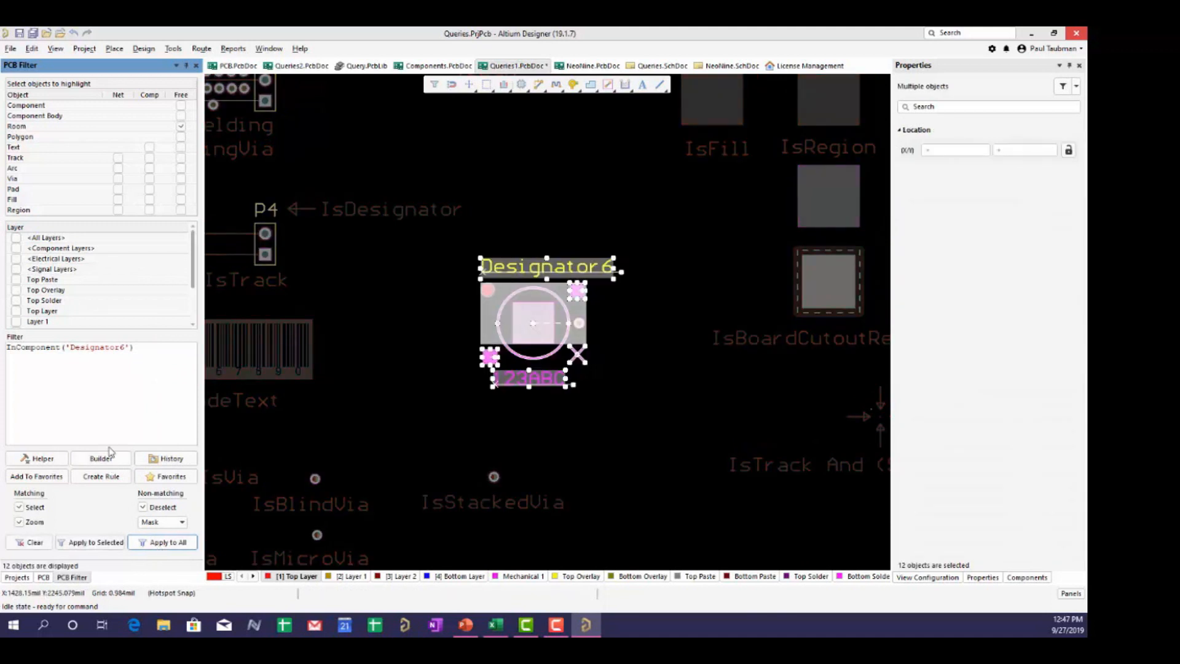
- Replace the expression with InNetClass('Query Nets') and apply it to the whole board
{"action": "left_click_drag", "start_coordinate": [135, 347], "coordinate": [5, 341]}
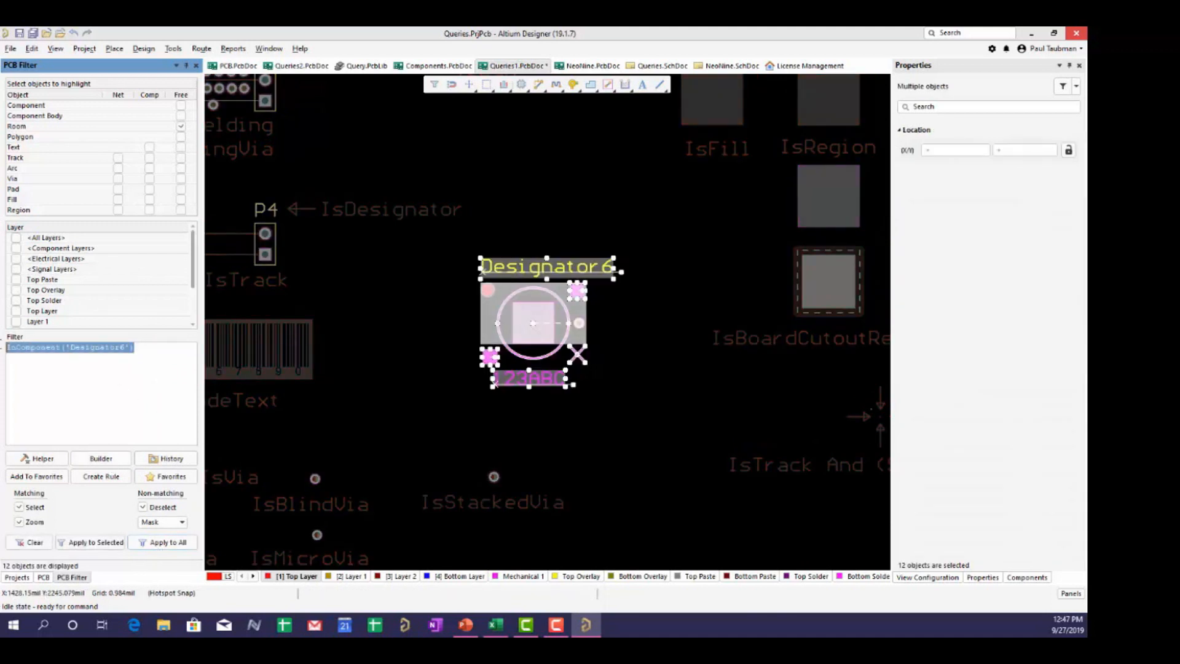
{"action": "type", "text": "inne"}
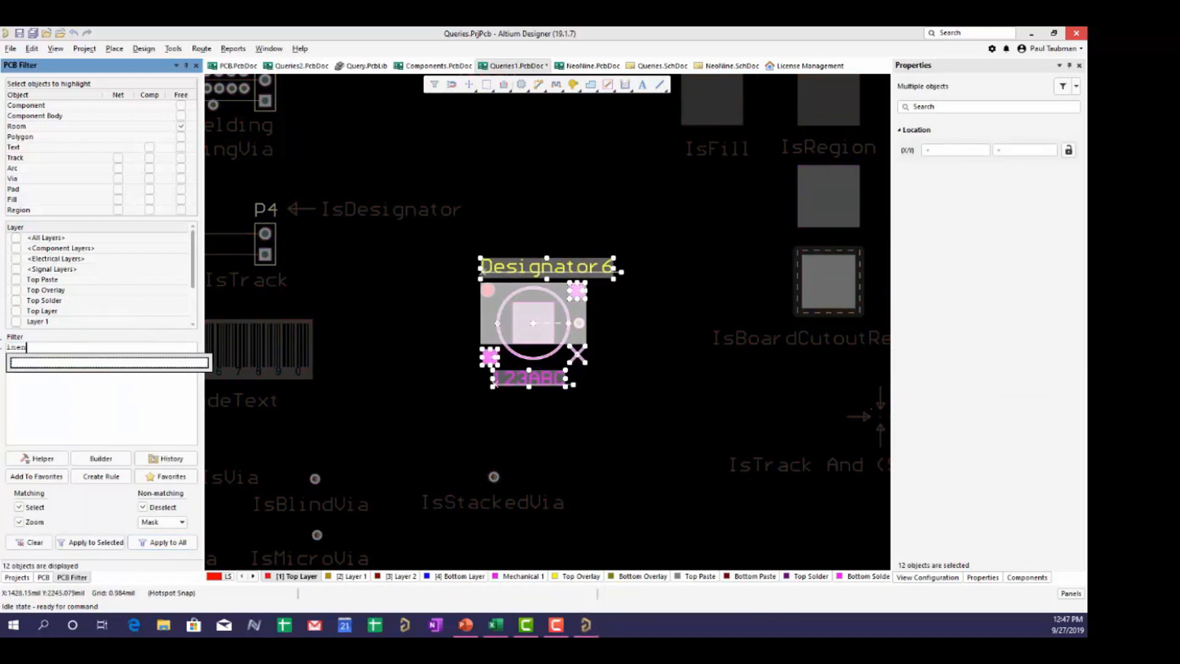
{"action": "type", "text": "t"}
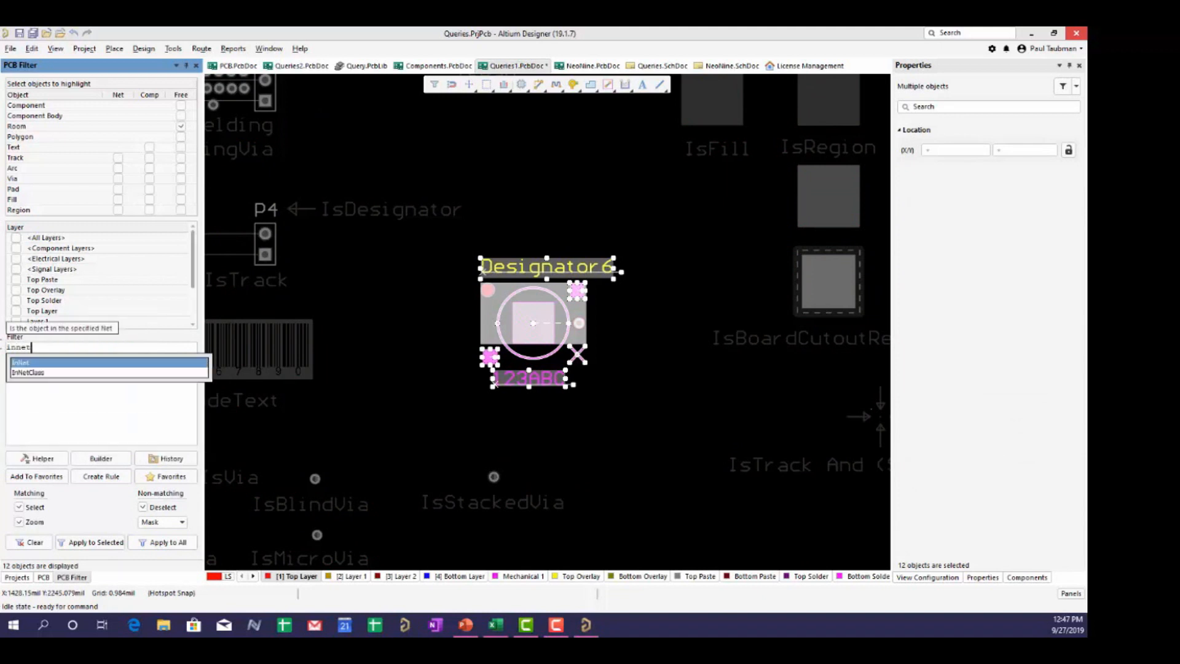
{"action": "double_click", "coordinate": [32, 372]}
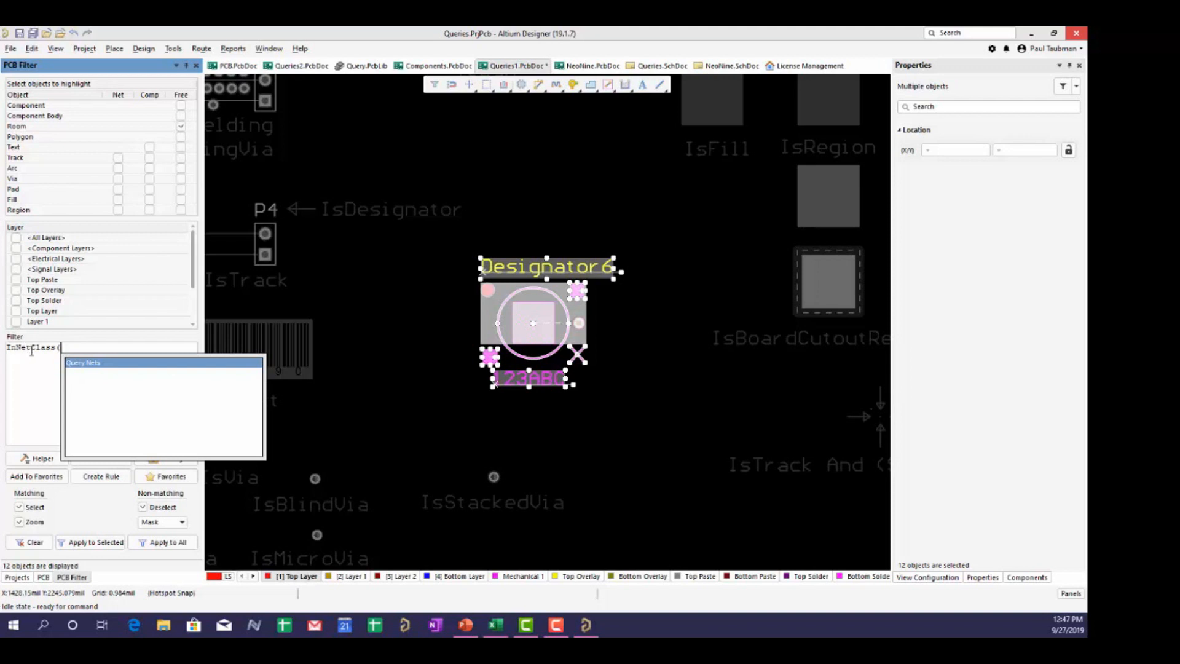
{"action": "double_click", "coordinate": [102, 363]}
{"action": "type", "text": ")"}
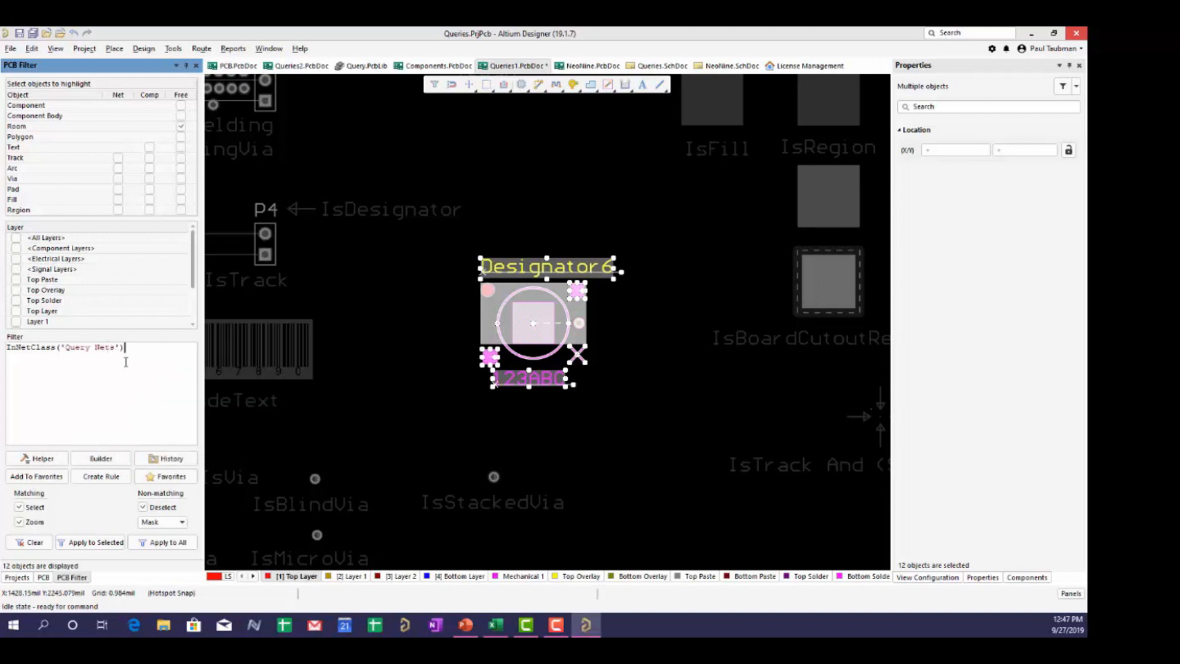
{"action": "left_click", "coordinate": [163, 542]}
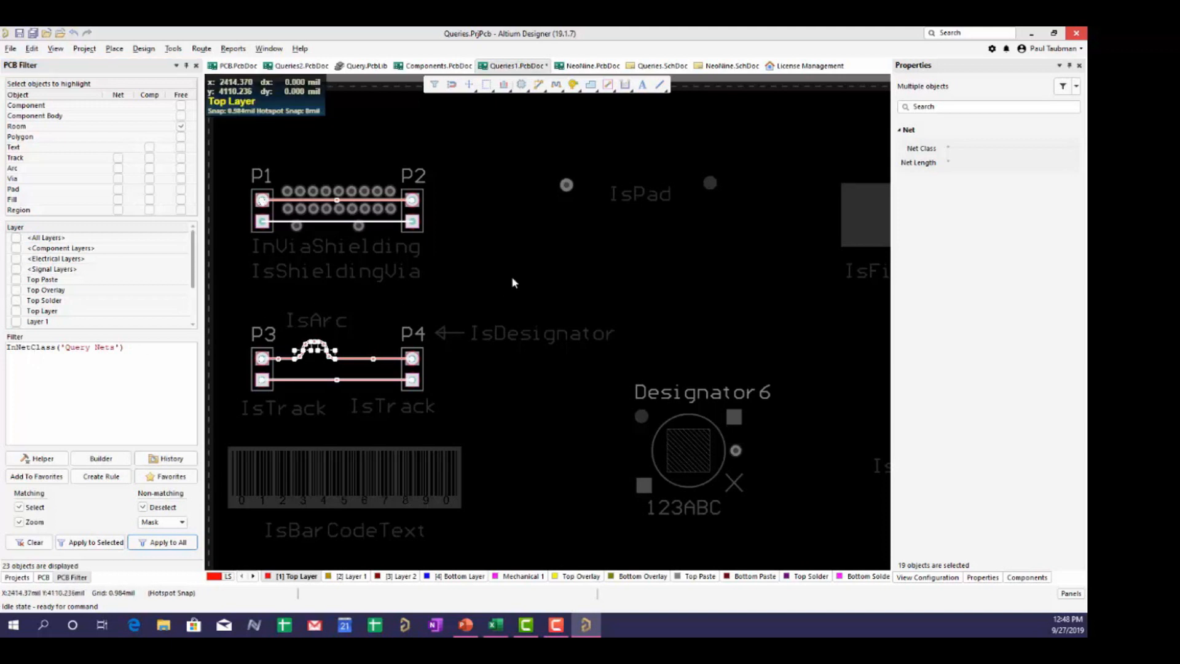
- Deselect the Query Nets objects and show the Query Helper's Attribute Checks functions
{"action": "left_click", "coordinate": [495, 286]}
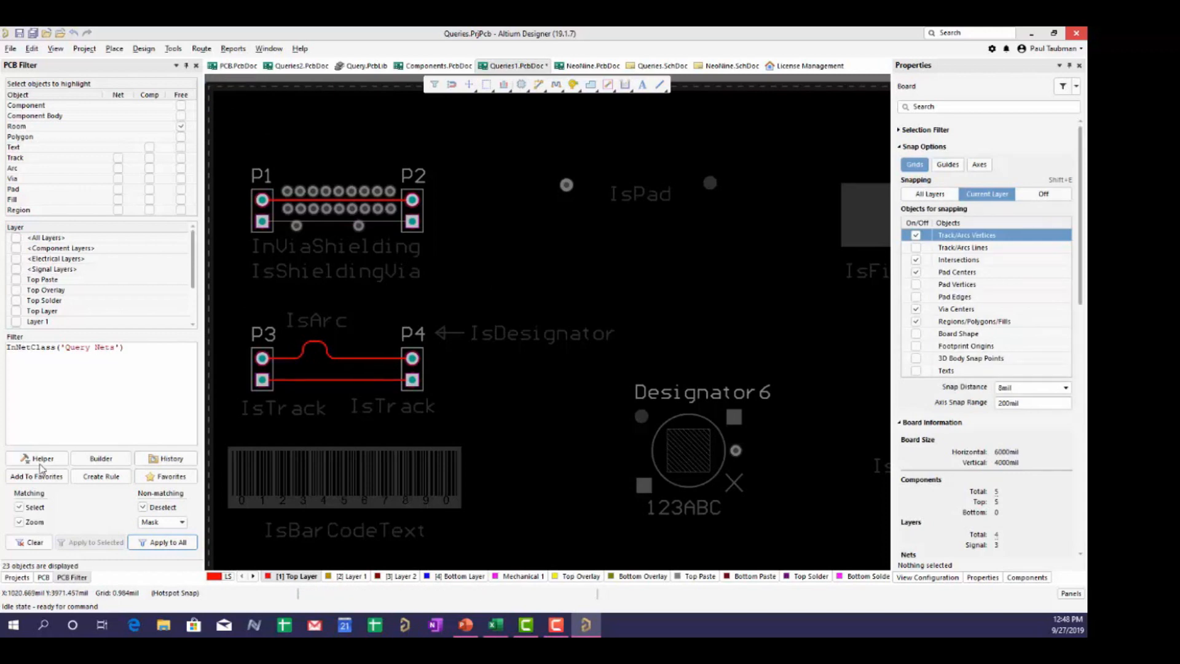
{"action": "left_click", "coordinate": [40, 459]}
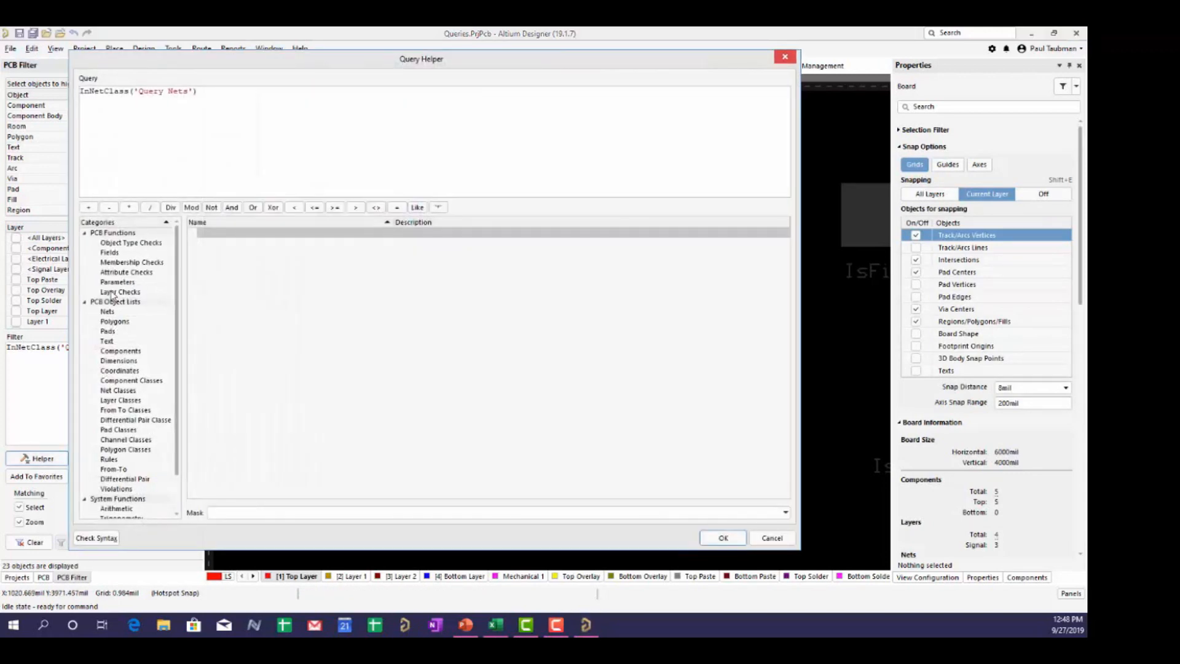
{"action": "left_click", "coordinate": [123, 273]}
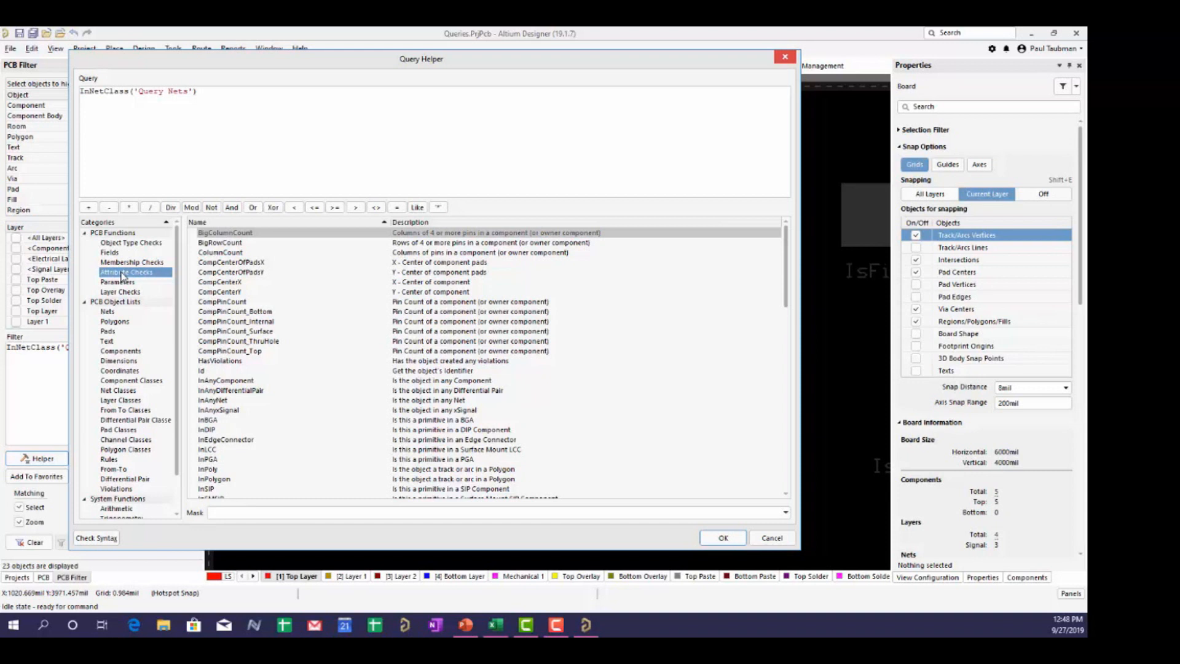
- Read the InBGA, InDIP, InLCC and InPGA descriptions, then cancel the helper
{"action": "scroll", "coordinate": [191, 315], "scroll_direction": "down", "scroll_amount": 3}
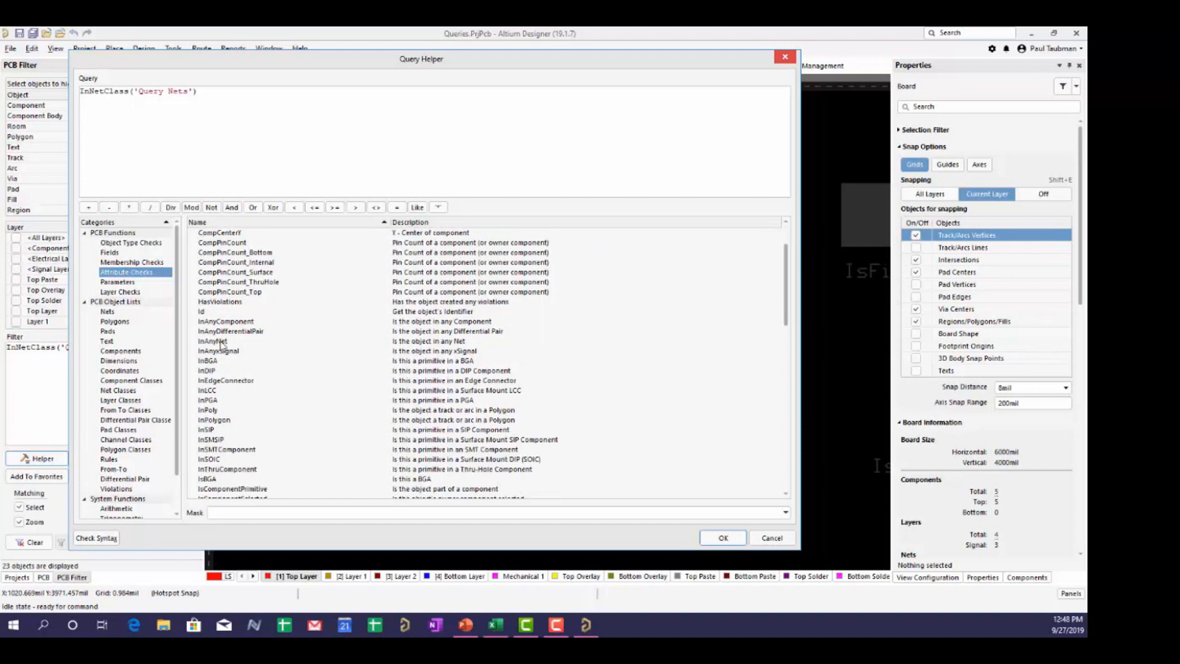
{"action": "left_click", "coordinate": [215, 333]}
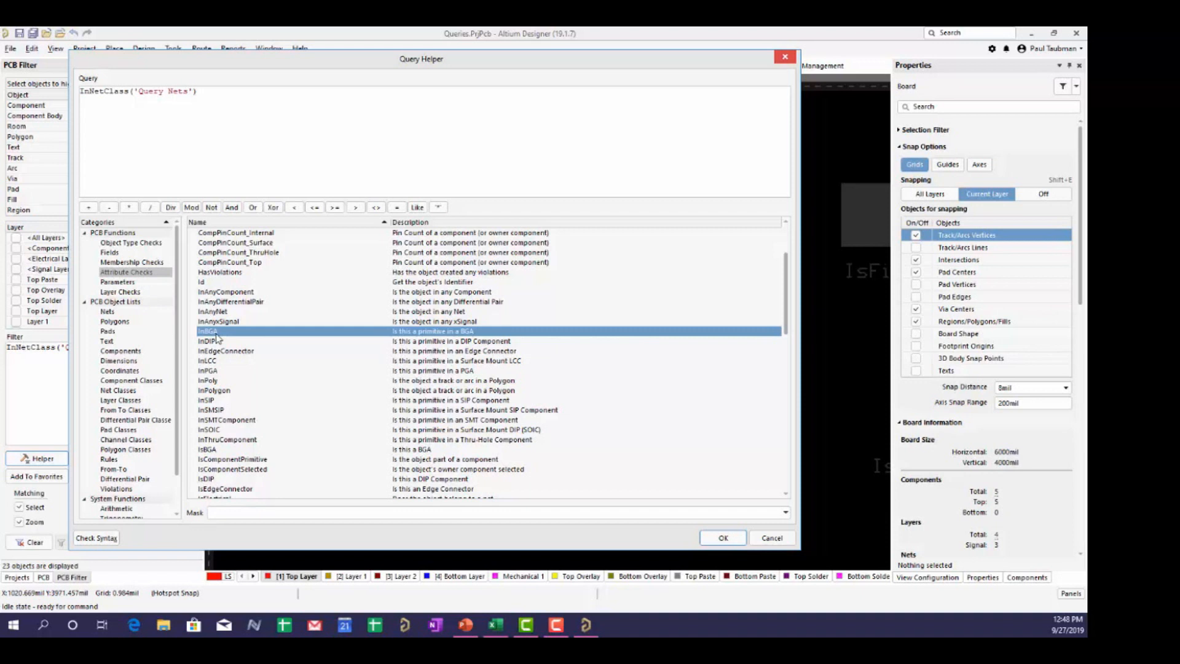
{"action": "left_click", "coordinate": [217, 341]}
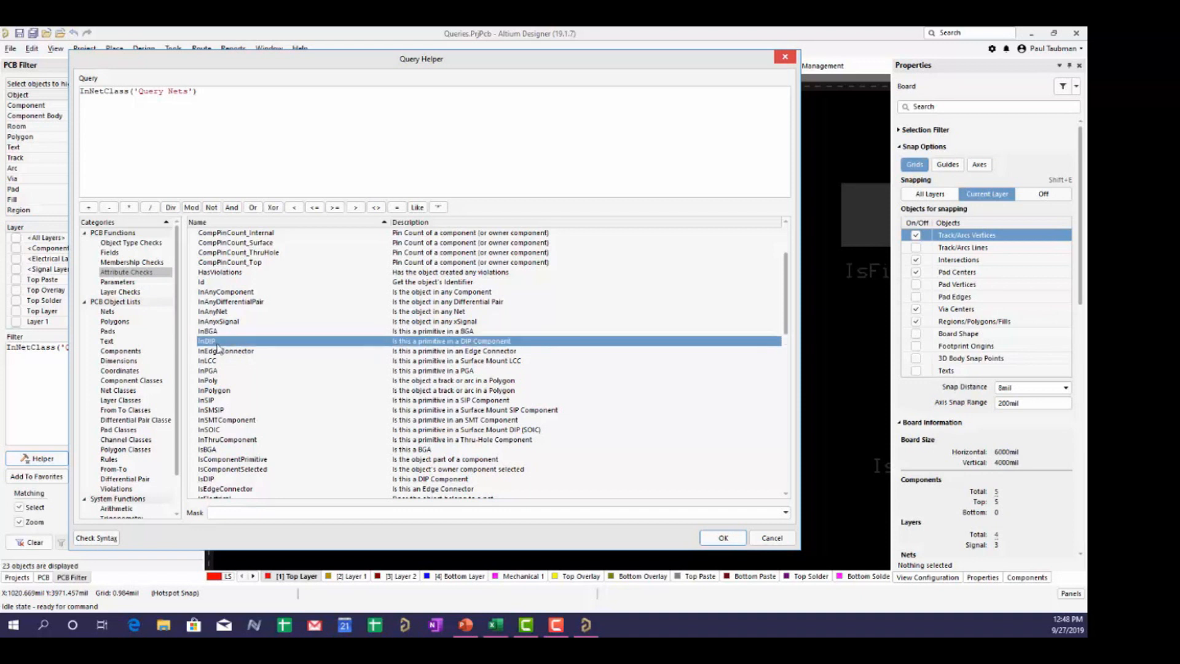
{"action": "left_click", "coordinate": [217, 362]}
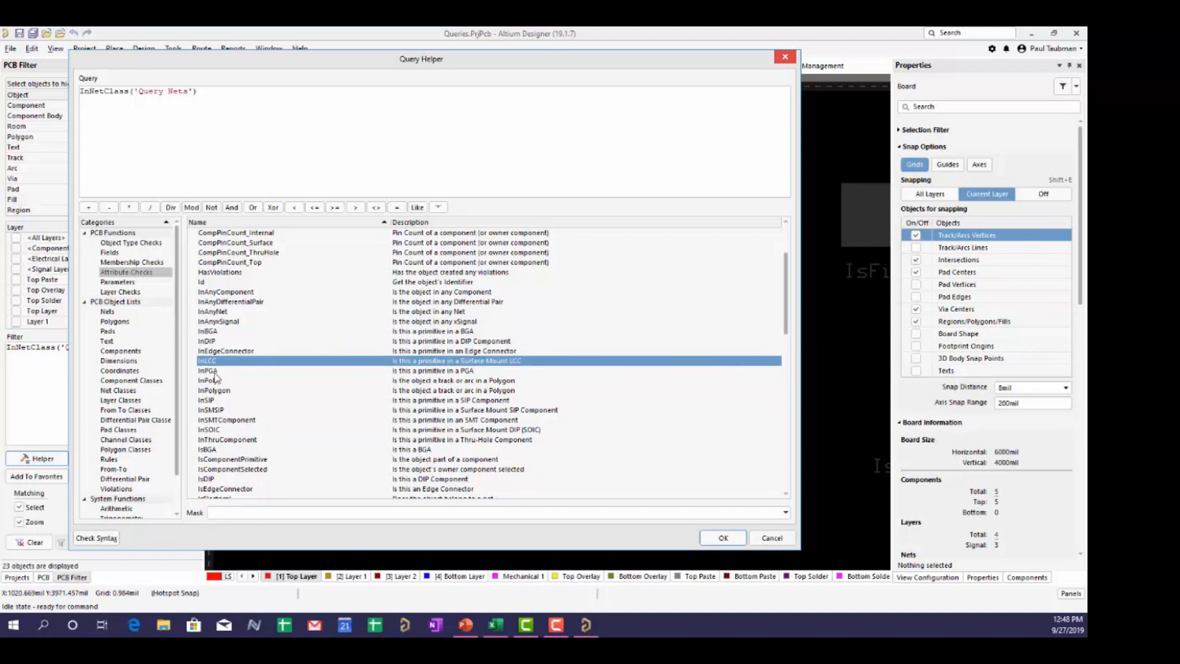
{"action": "left_click", "coordinate": [215, 372]}
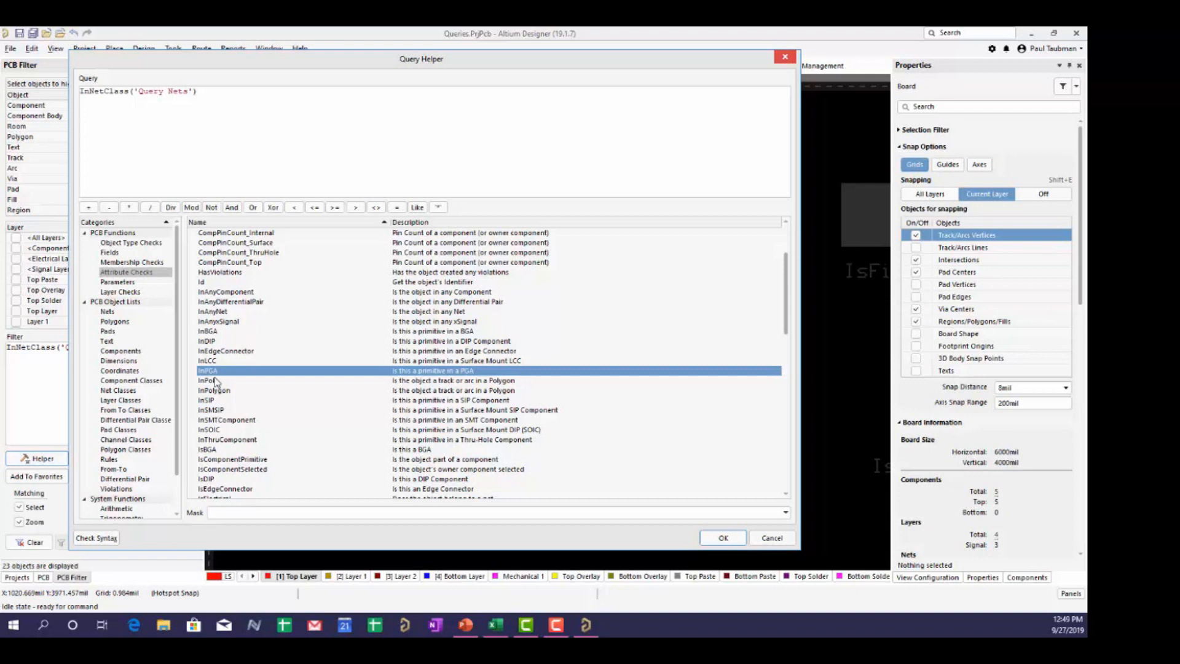
{"action": "left_click", "coordinate": [772, 539]}
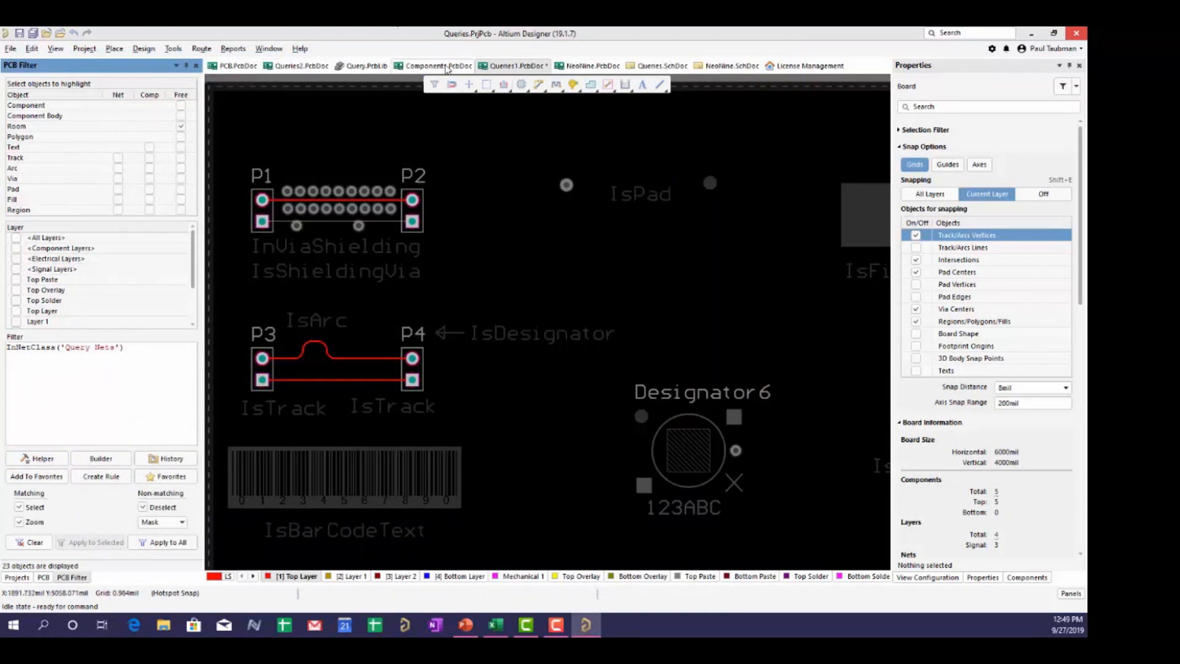
{"action": "left_click", "coordinate": [447, 68]}
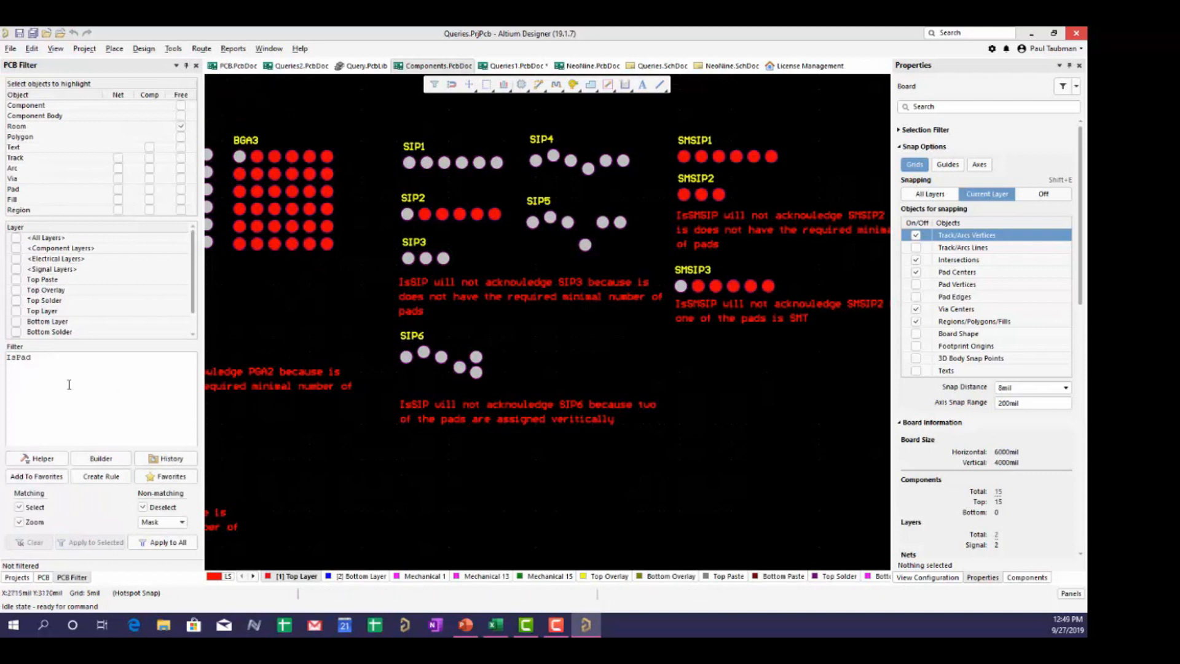
{"action": "left_click", "coordinate": [32, 358]}
{"action": "double_click", "coordinate": [32, 358]}
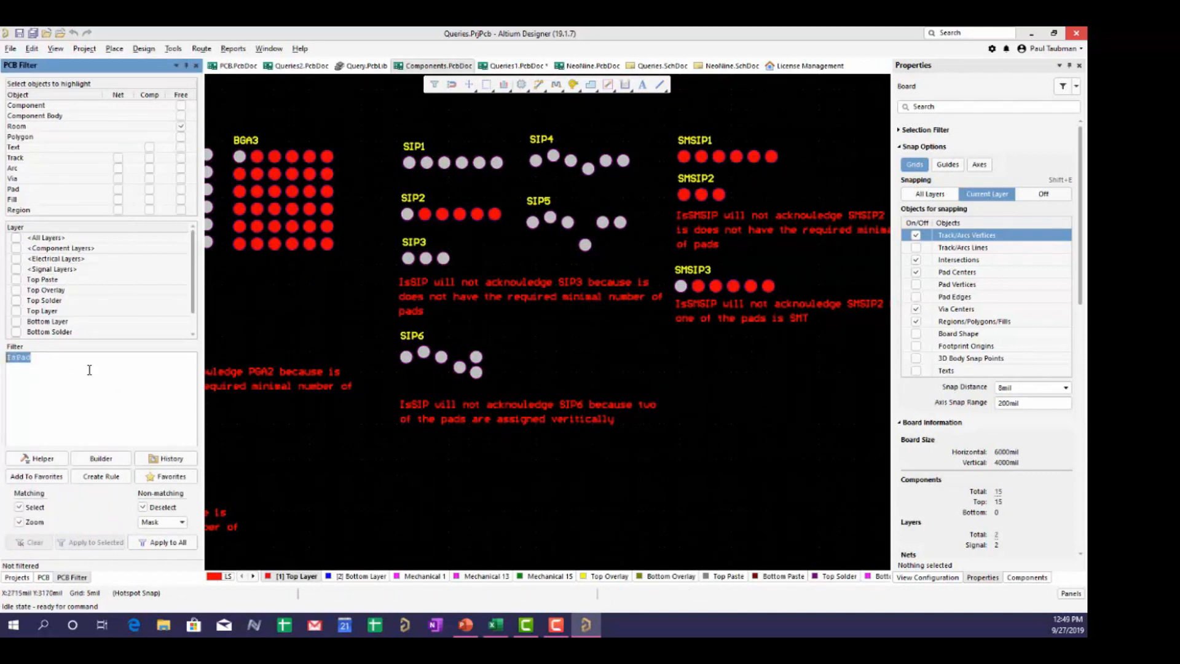
{"action": "type", "text": "isp"}
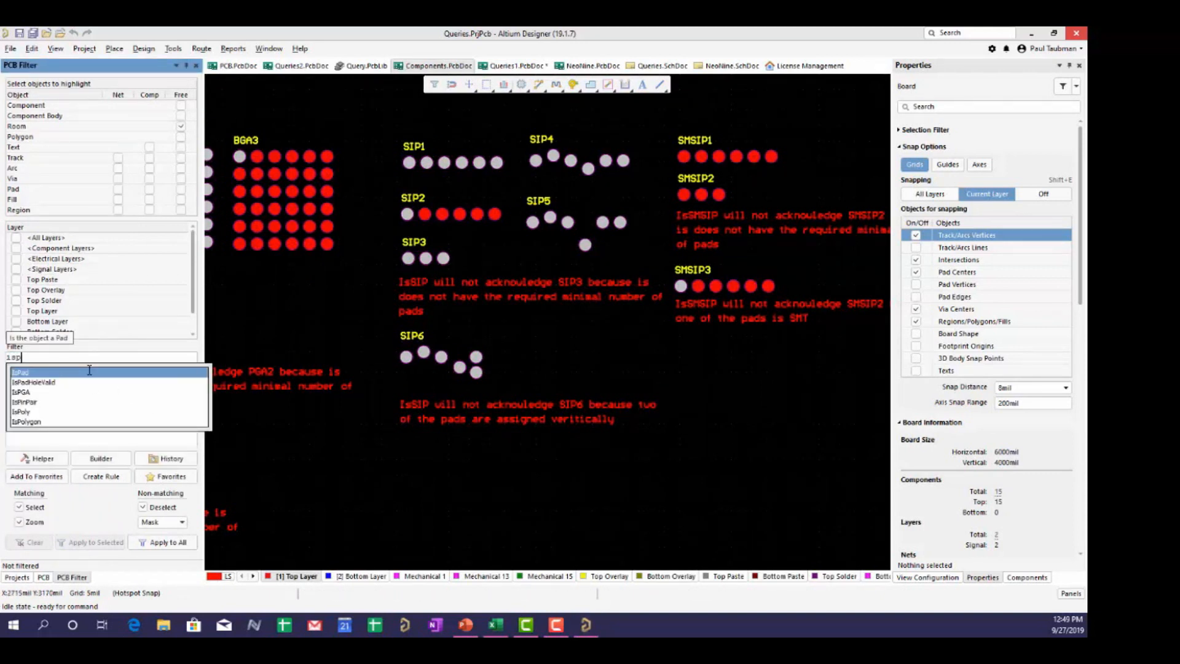
{"action": "double_click", "coordinate": [26, 402]}
{"action": "key", "text": "BackSpace"}
{"action": "key", "text": "BackSpace"}
{"action": "key", "text": "BackSpace"}
{"action": "key", "text": "BackSpace"}
{"action": "key", "text": "BackSpace"}
{"action": "key", "text": "BackSpace"}
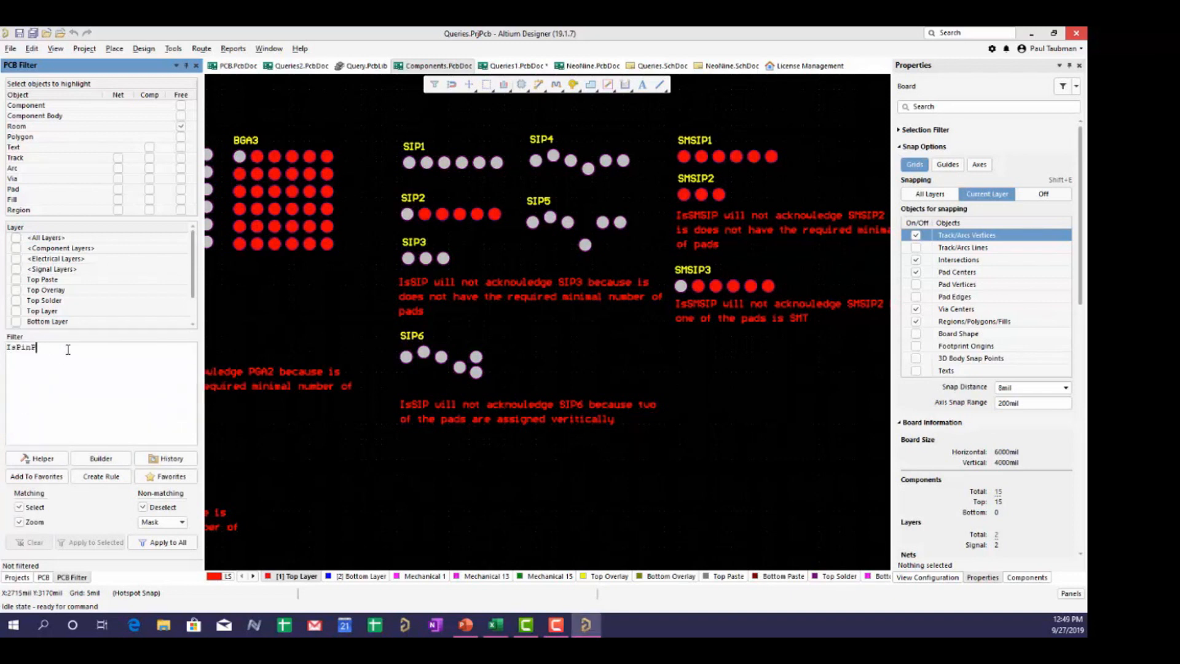
{"action": "type", "text": "GA"}
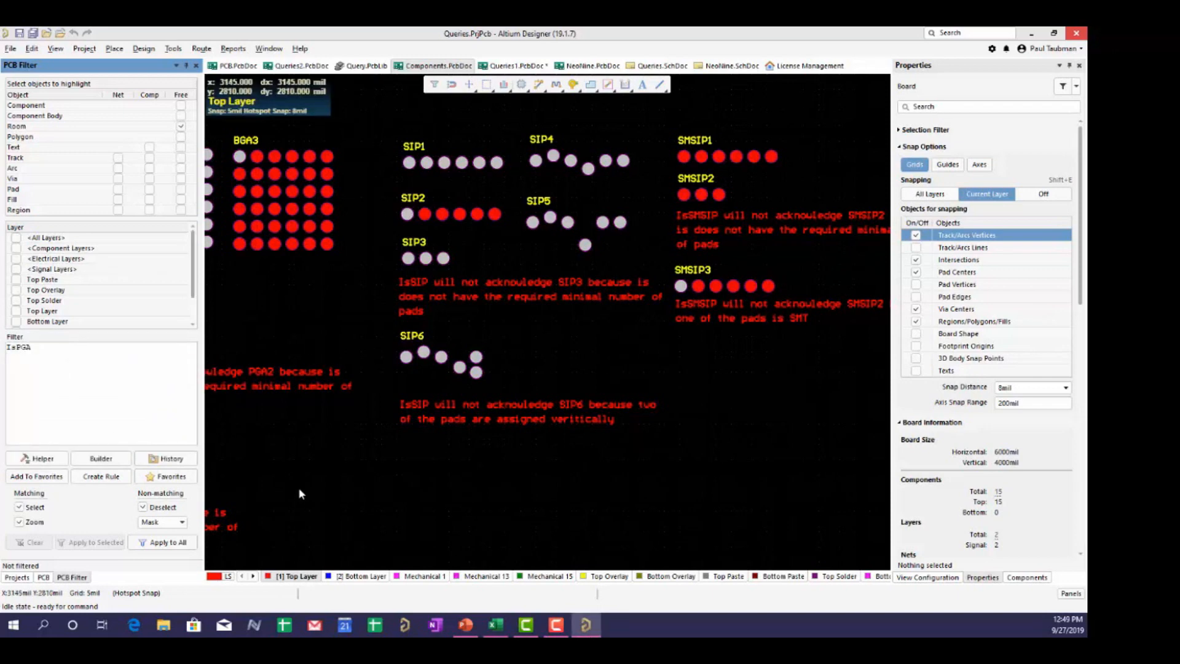
{"action": "right_click_drag", "start_coordinate": [300, 494], "coordinate": [477, 490]}
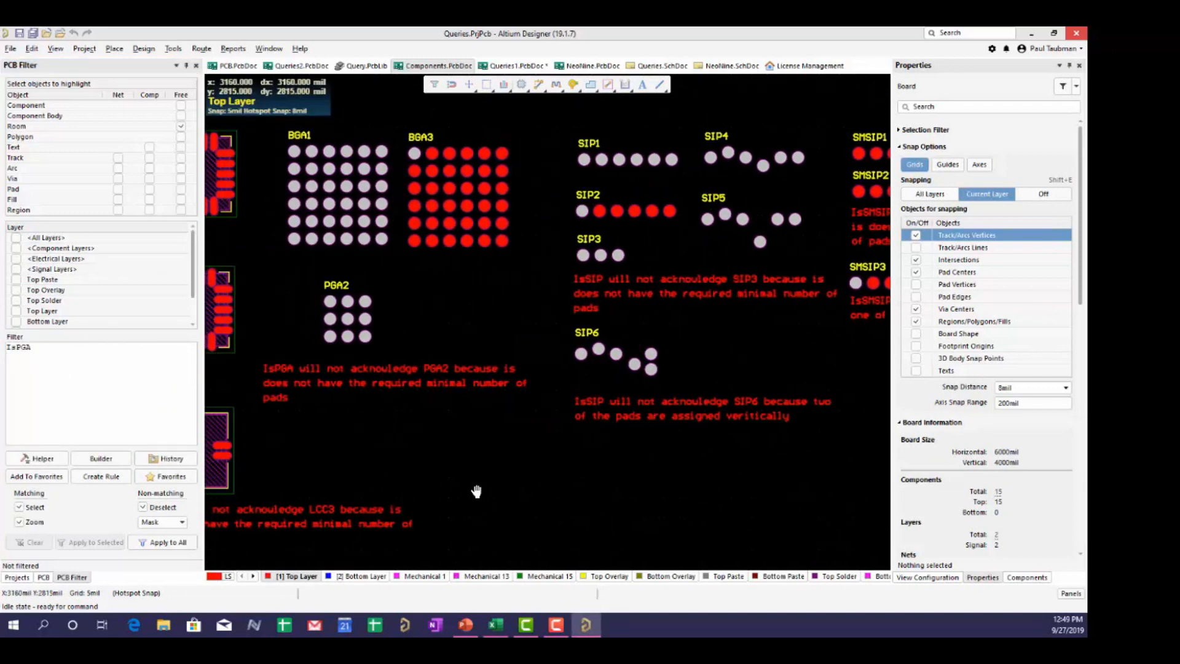
{"action": "left_click", "coordinate": [166, 543]}
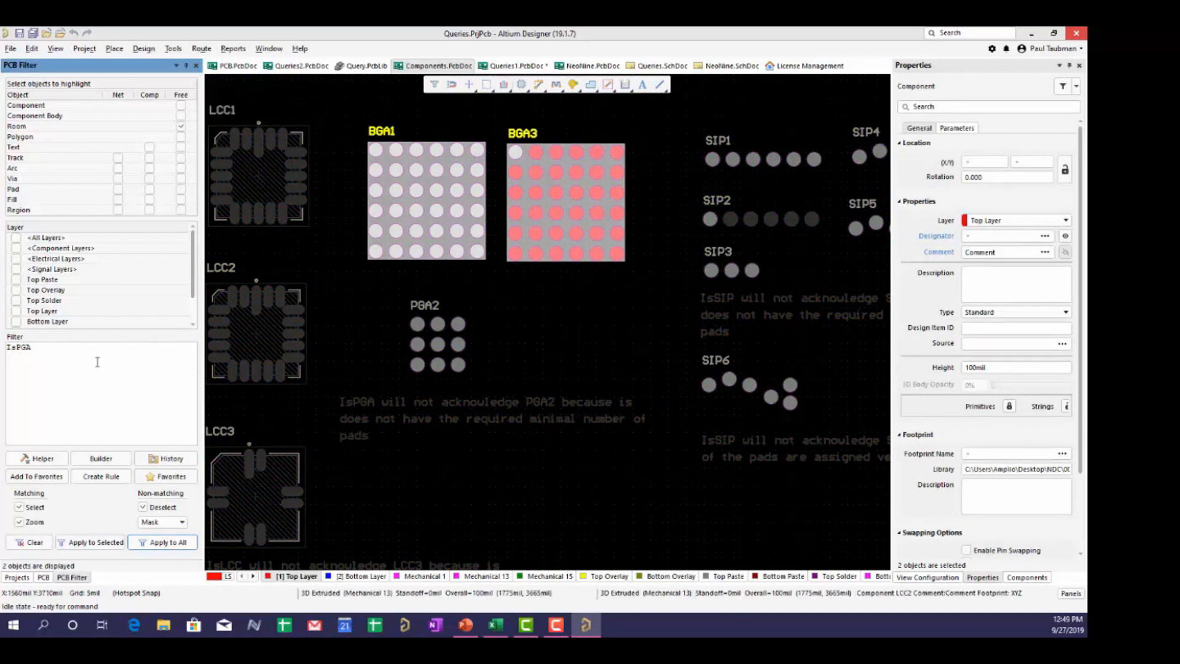
{"action": "scroll", "coordinate": [510, 346], "scroll_direction": "up", "scroll_amount": 1, "text": "ctrl"}
{"action": "scroll", "coordinate": [526, 330], "scroll_direction": "up", "scroll_amount": 3}
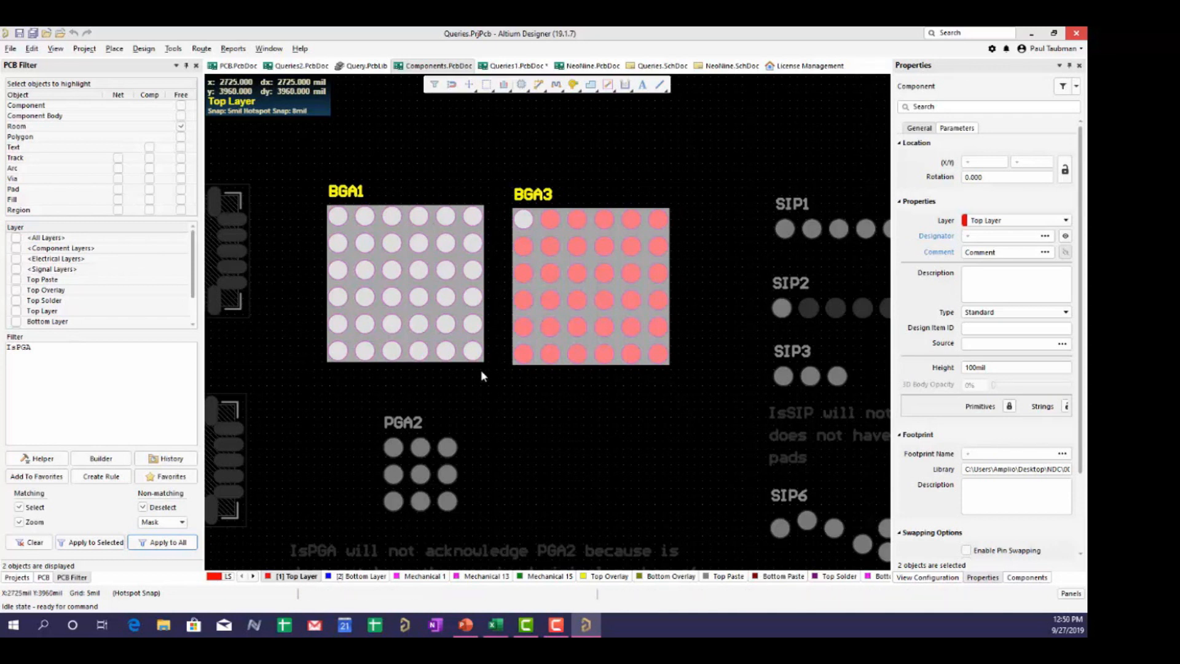
{"action": "left_click", "coordinate": [527, 390]}
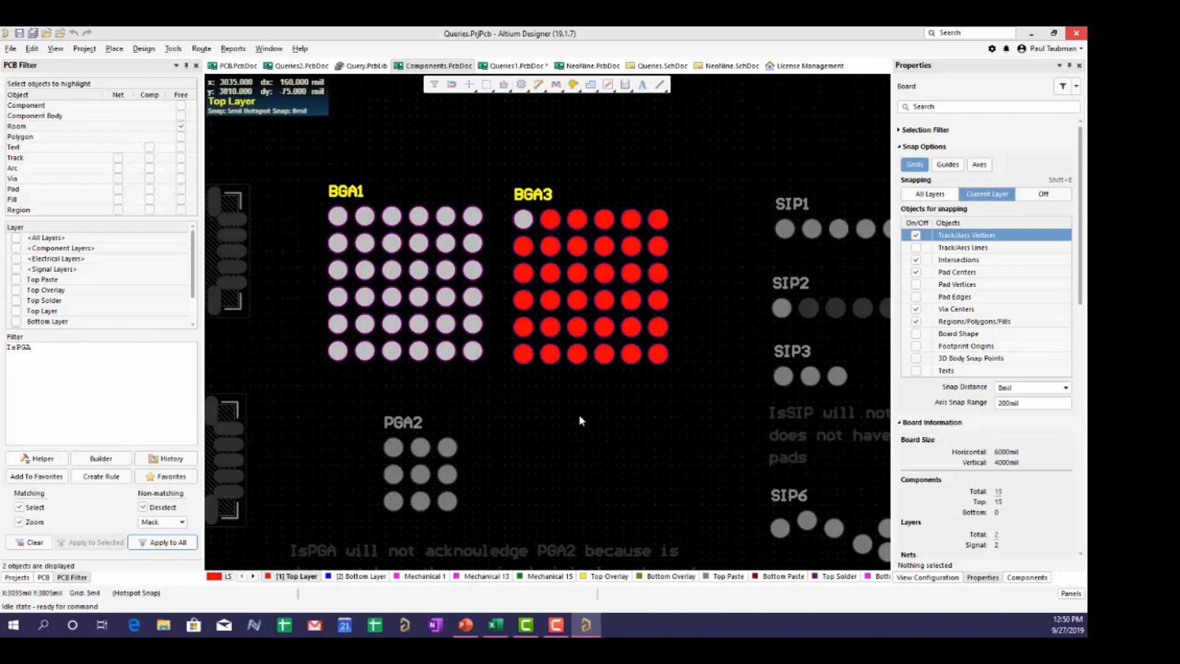
{"action": "left_click", "coordinate": [166, 542]}
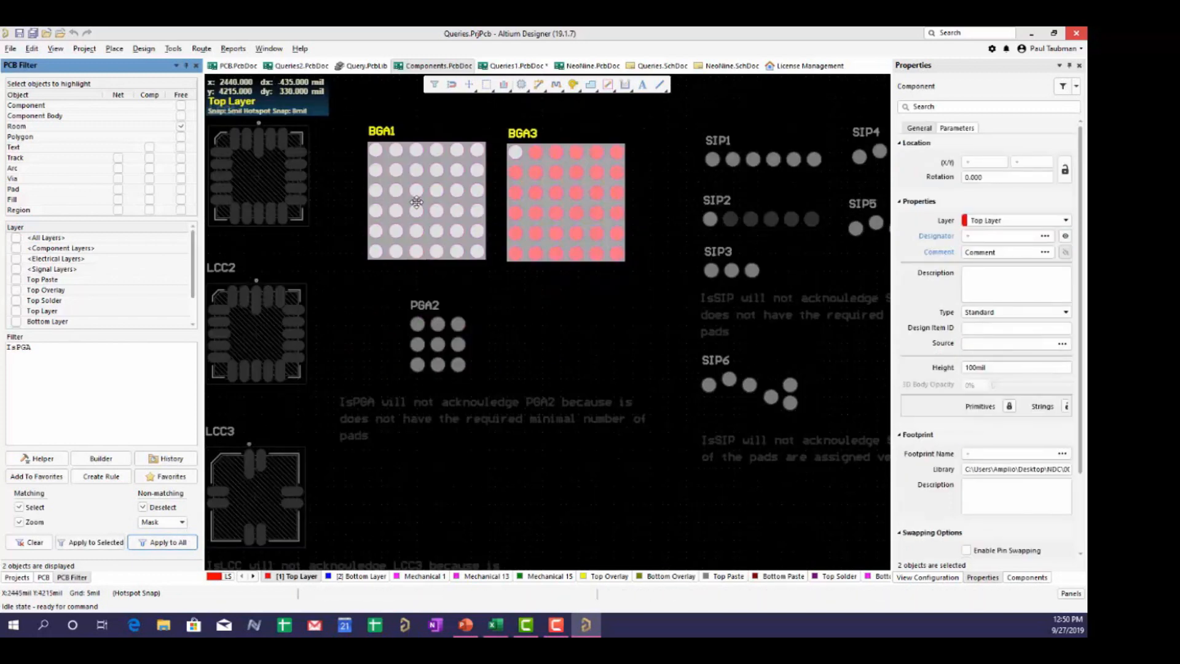
{"action": "scroll", "coordinate": [442, 254], "scroll_direction": "up", "scroll_amount": 1, "text": "ctrl"}
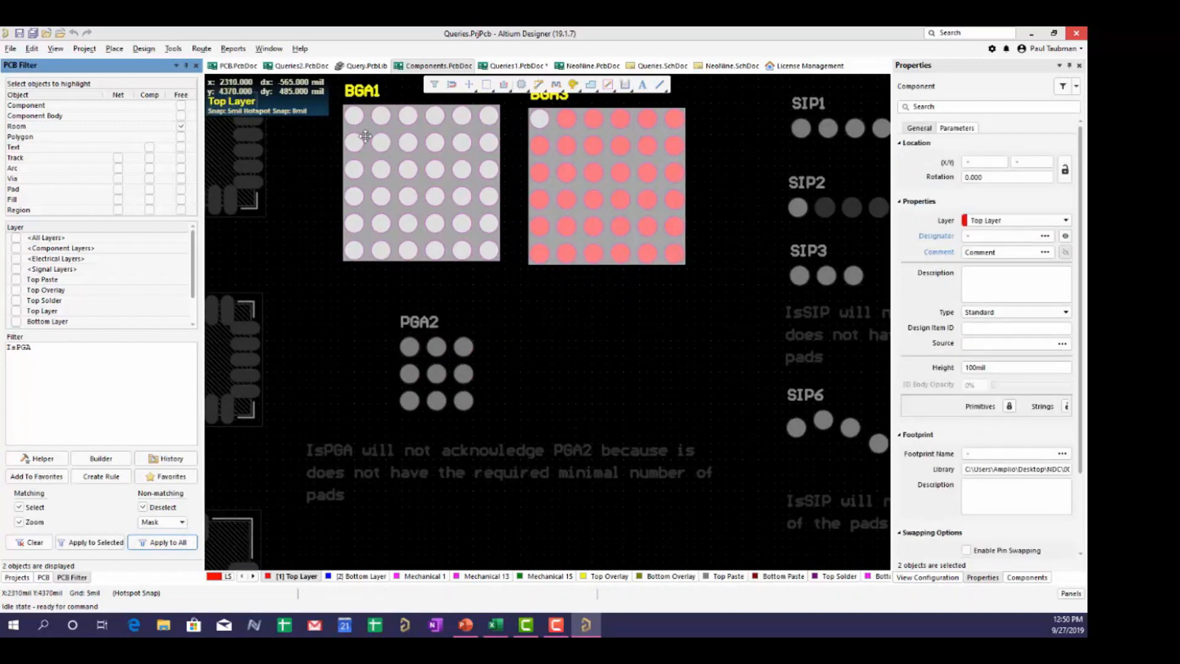
{"action": "right_click_drag", "start_coordinate": [372, 147], "coordinate": [380, 223]}
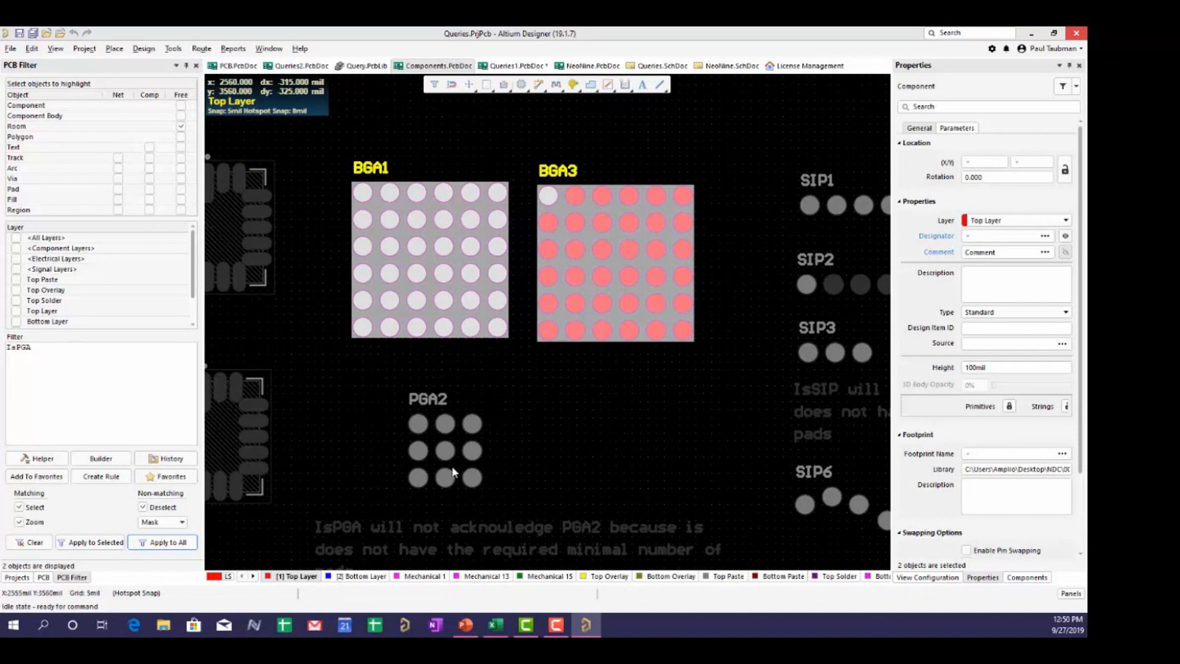
{"action": "left_click", "coordinate": [388, 396]}
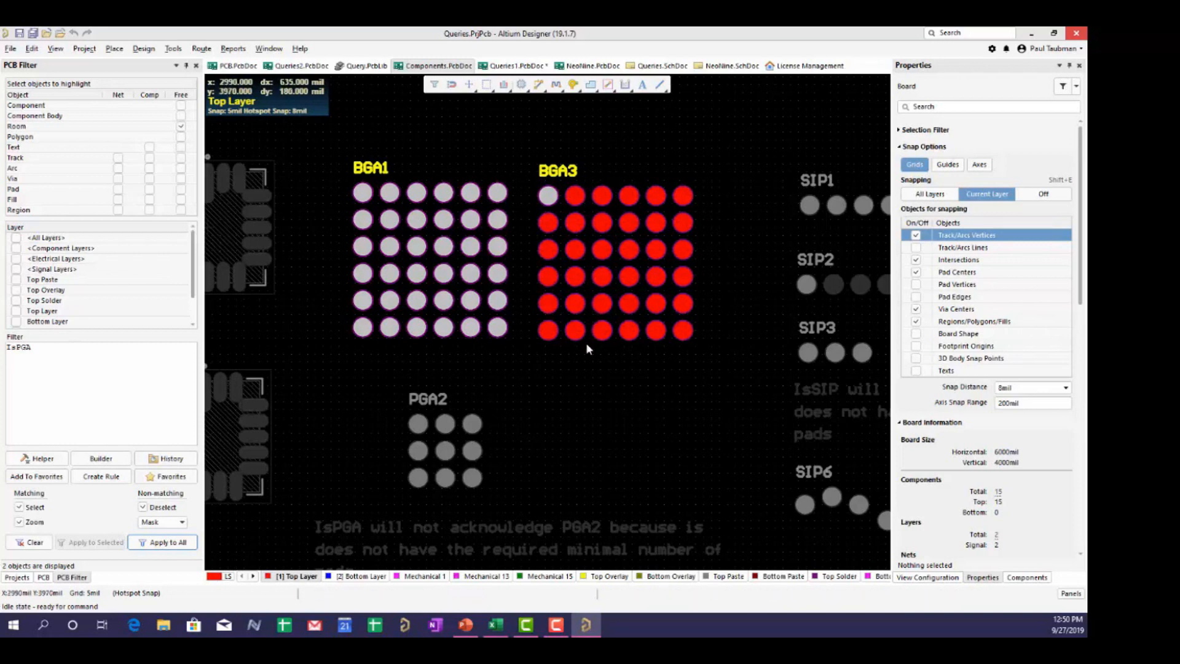
{"action": "scroll", "coordinate": [514, 440], "scroll_direction": "up", "scroll_amount": 1, "text": "ctrl"}
{"action": "right_click_drag", "start_coordinate": [519, 421], "coordinate": [564, 368]}
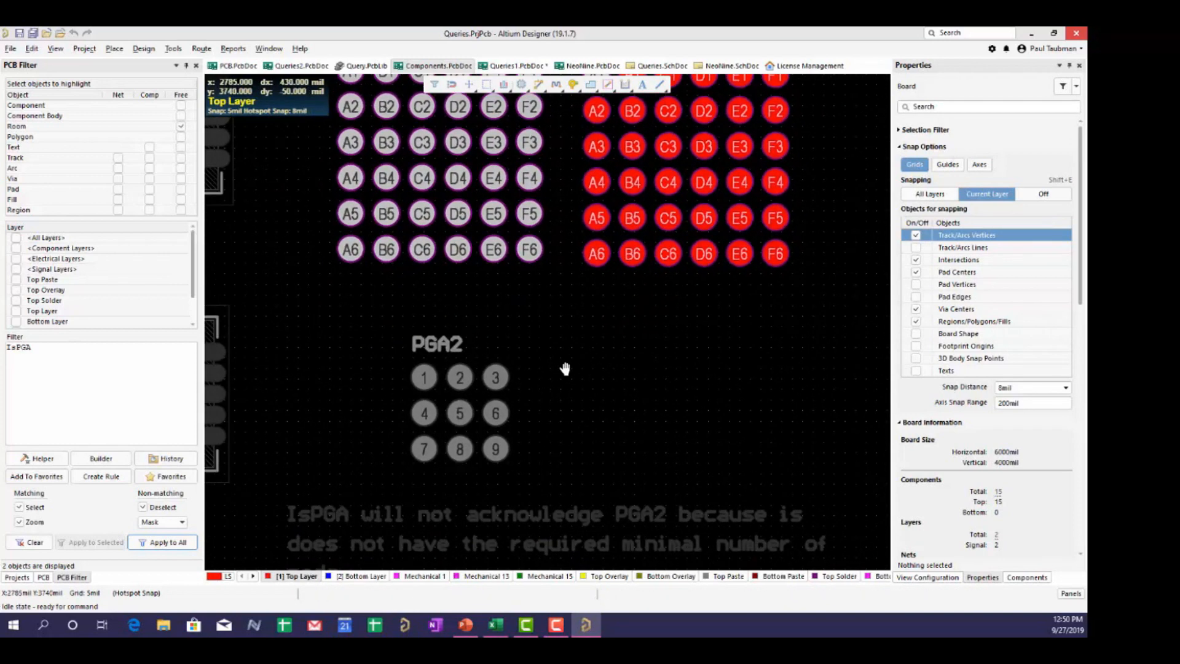
{"action": "scroll", "coordinate": [485, 406], "scroll_direction": "up", "scroll_amount": 1, "text": "ctrl"}
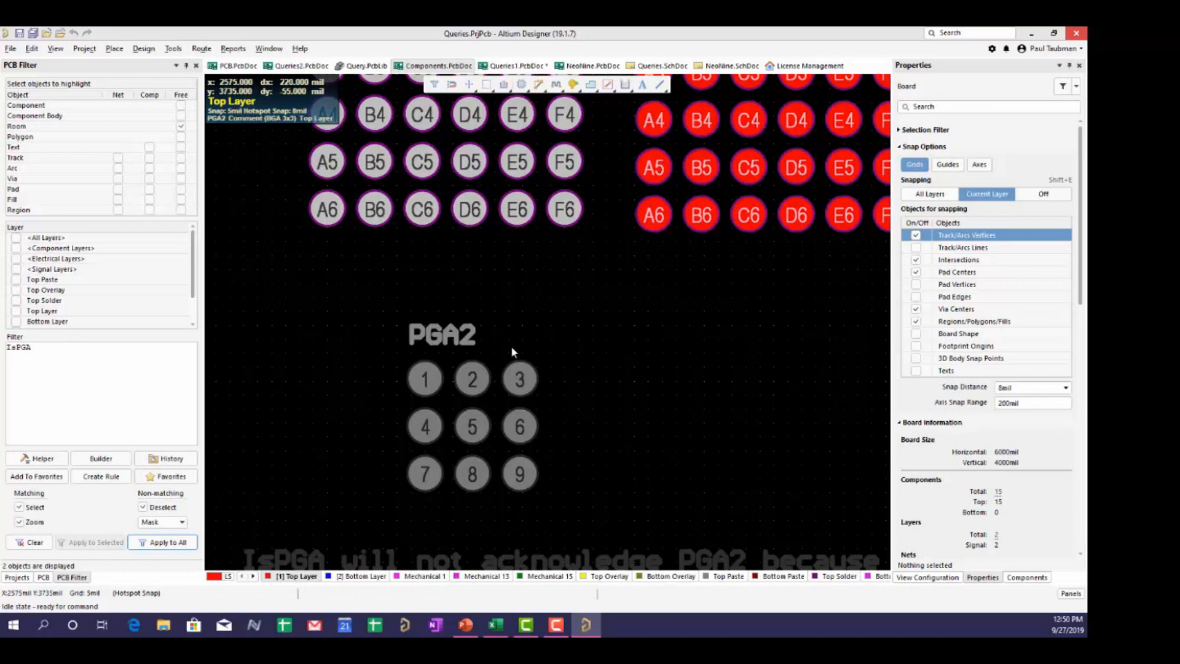
{"action": "scroll", "coordinate": [565, 310], "scroll_direction": "down", "scroll_amount": 4, "text": "ctrl"}
{"action": "right_click_drag", "start_coordinate": [794, 314], "coordinate": [443, 346]}
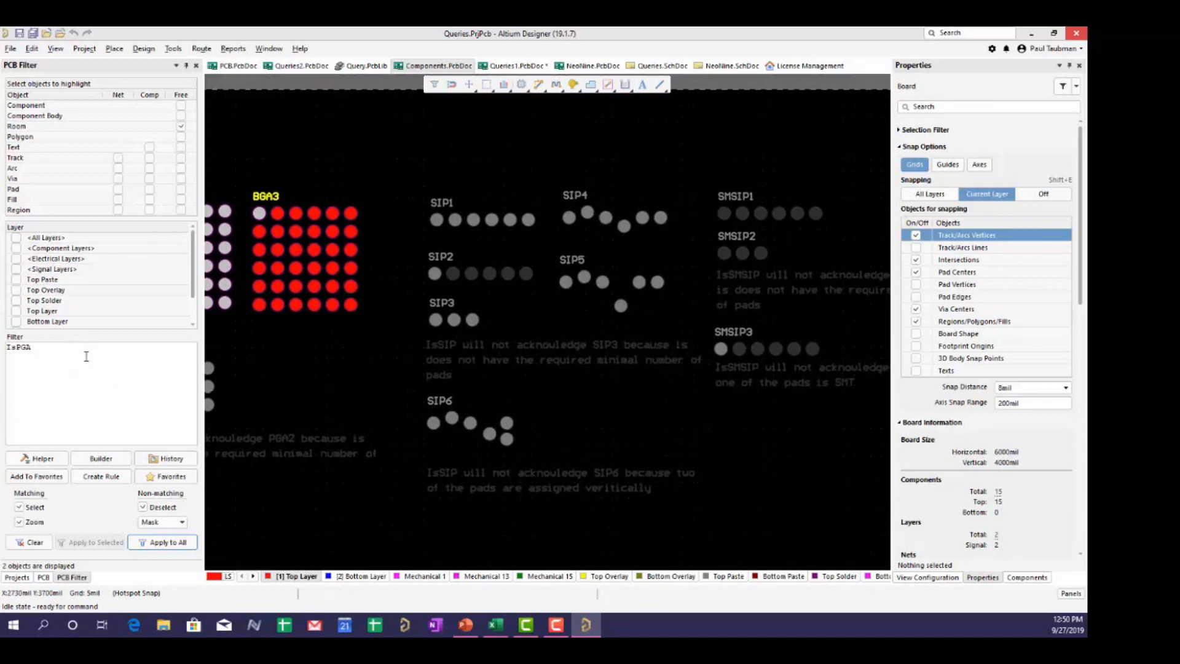
- Replace the IsPGA query with IsSIP and apply it to the whole board
{"action": "left_click", "coordinate": [29, 542]}
{"action": "key", "text": "ctrl+a"}
{"action": "type", "text": "issip"}
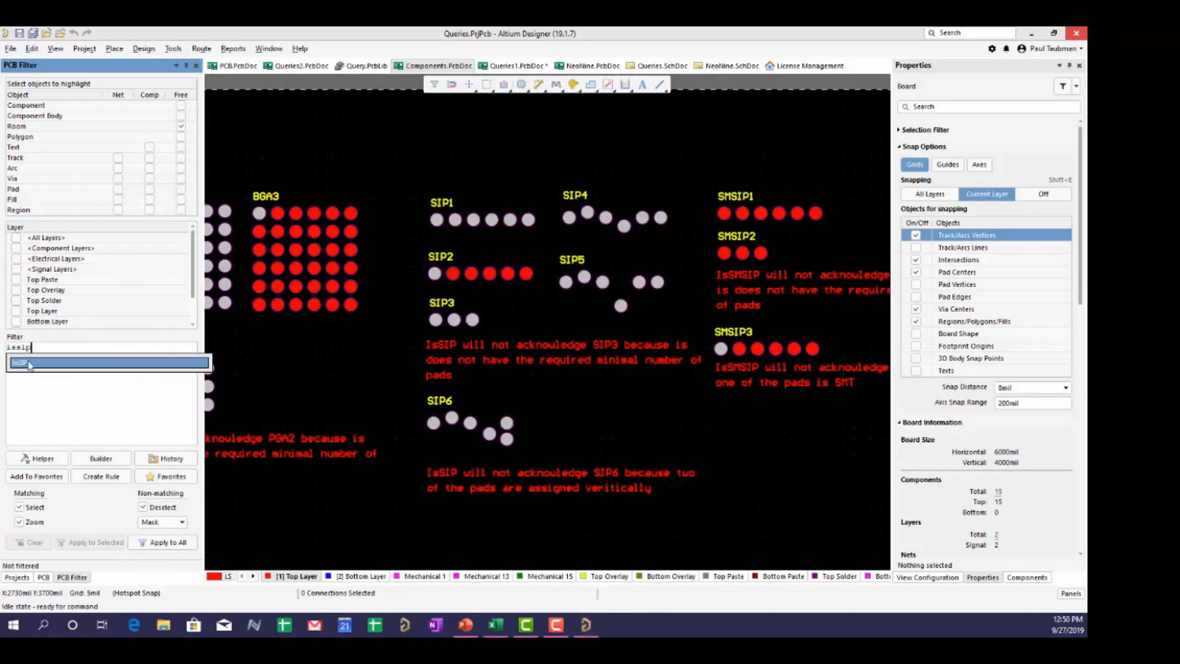
{"action": "key", "text": "Return"}
{"action": "left_click", "coordinate": [163, 542]}
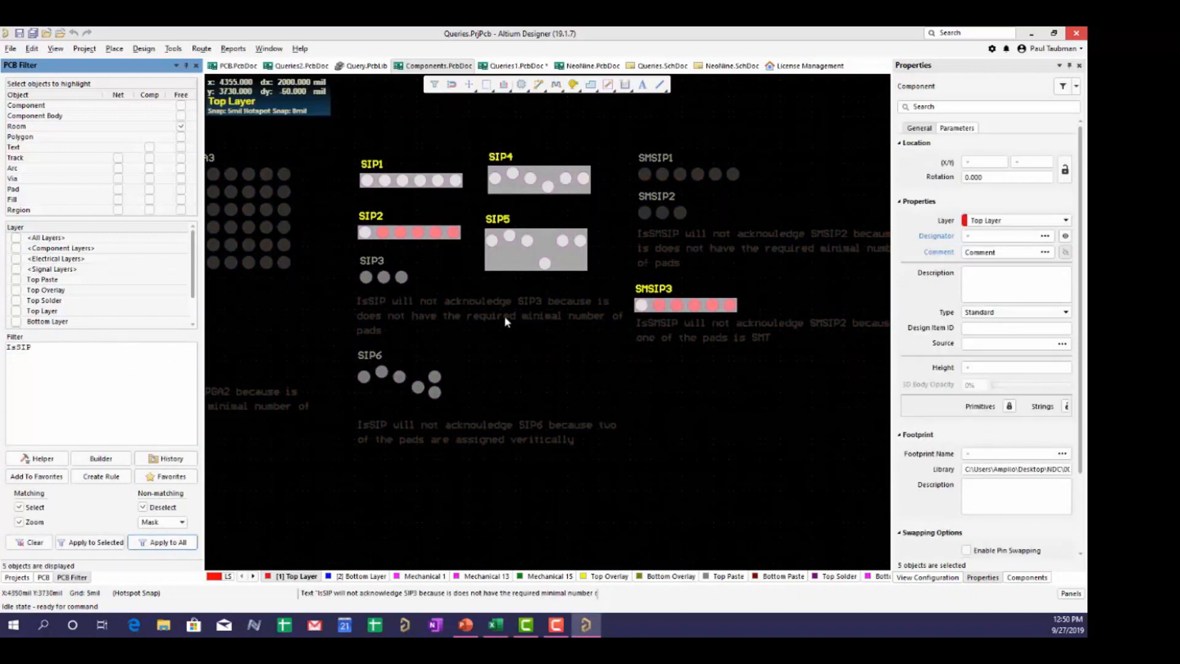
- Zoom and pan across the SIP footprints to inspect the dimmed SIP3 and SIP6
{"action": "scroll", "coordinate": [450, 286], "scroll_direction": "up", "scroll_amount": 2, "text": "ctrl"}
{"action": "right_click_drag", "start_coordinate": [484, 335], "coordinate": [452, 412]}
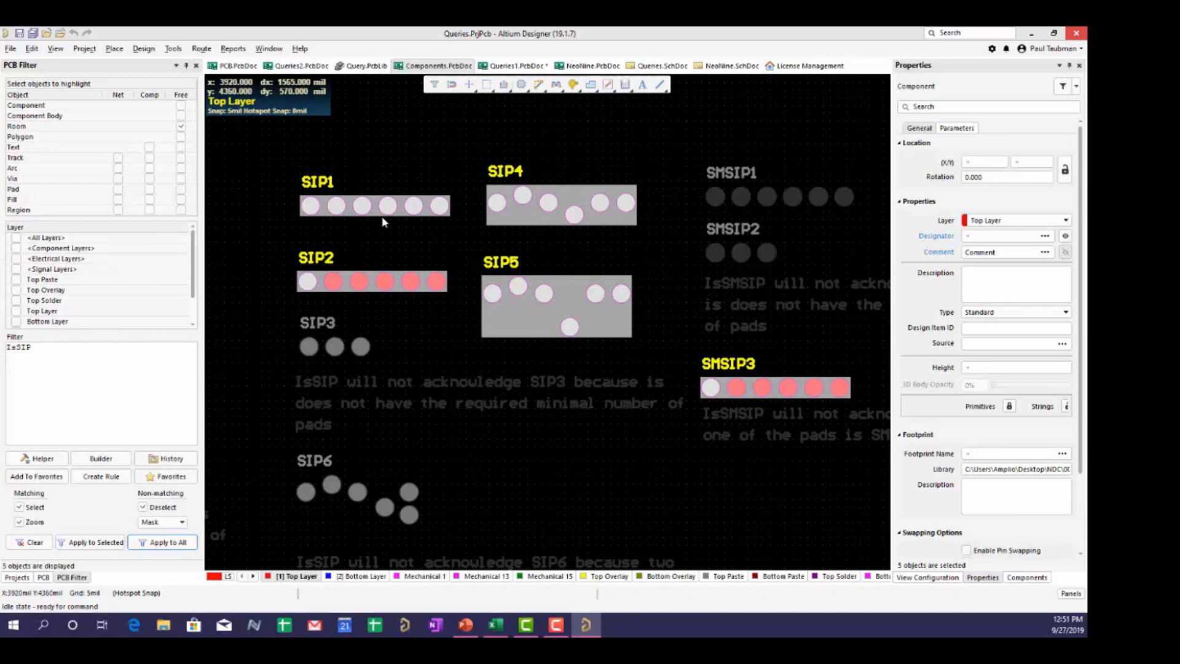
{"action": "left_click", "coordinate": [464, 298]}
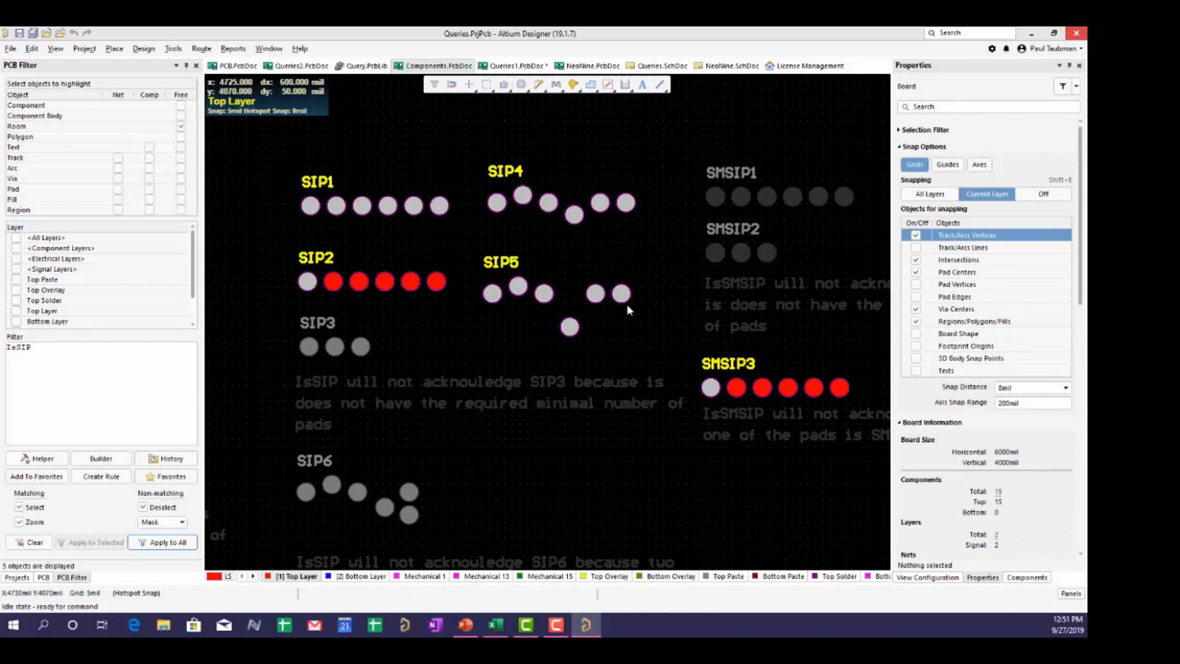
{"action": "scroll", "coordinate": [421, 476], "scroll_direction": "up", "scroll_amount": 4, "text": "ctrl"}
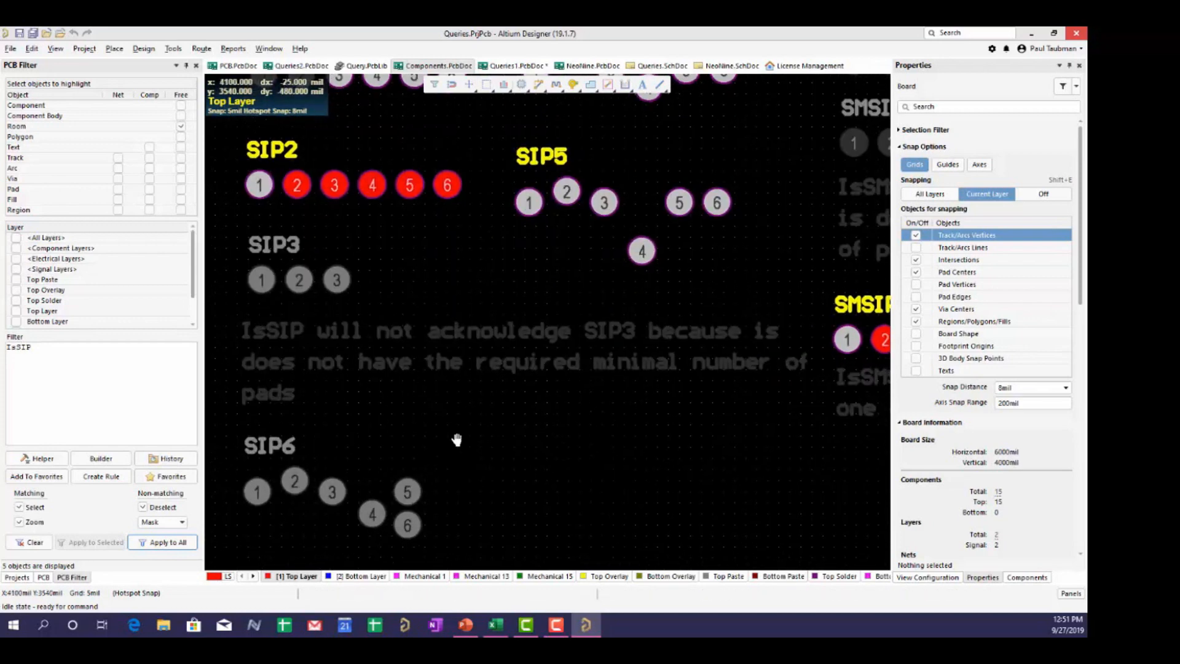
{"action": "right_click_drag", "start_coordinate": [450, 451], "coordinate": [566, 296]}
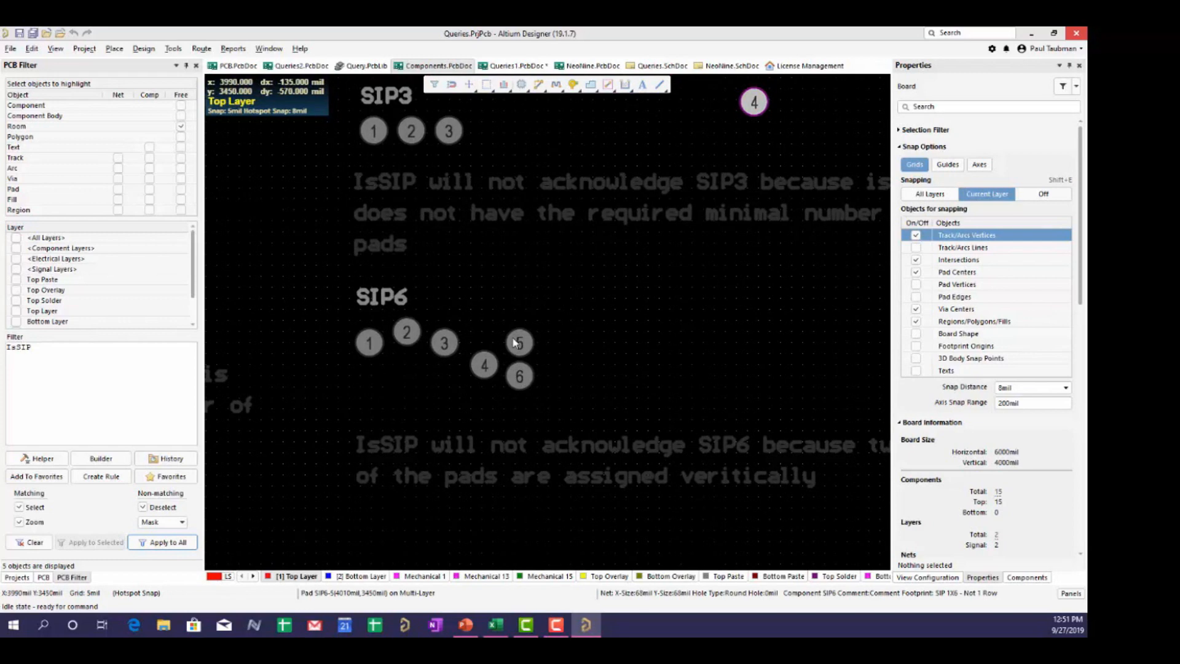
{"action": "scroll", "coordinate": [515, 343], "scroll_direction": "down", "scroll_amount": 3, "text": "ctrl"}
{"action": "scroll", "coordinate": [492, 301], "scroll_direction": "up", "scroll_amount": 3, "text": "ctrl"}
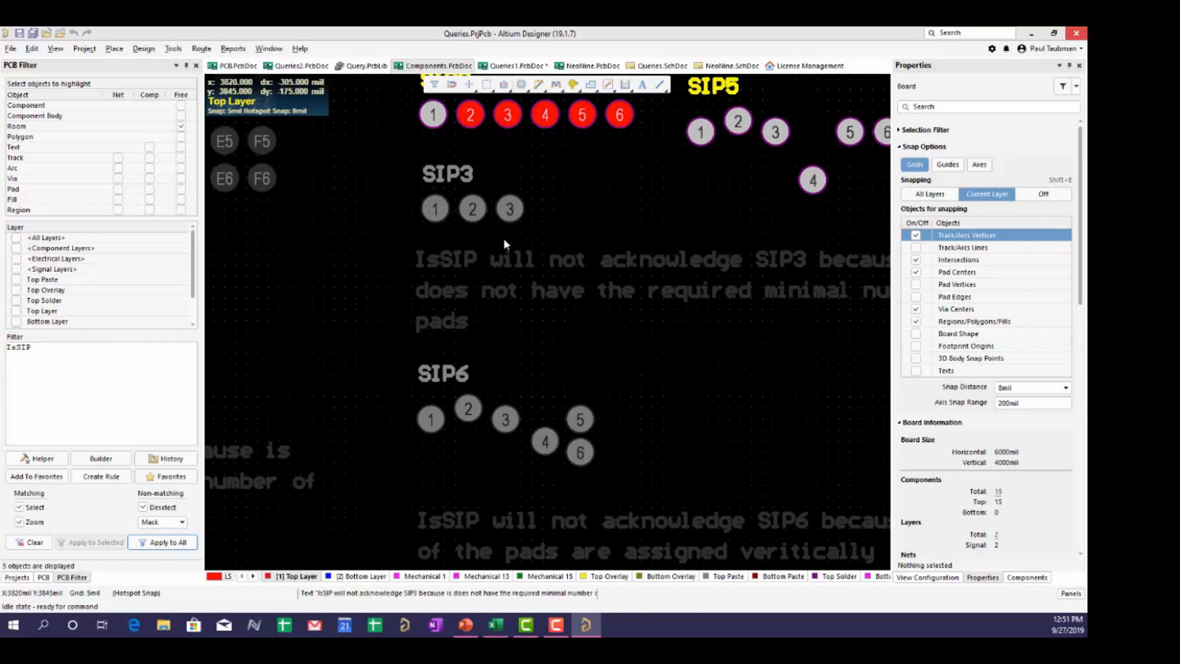
{"action": "scroll", "coordinate": [603, 259], "scroll_direction": "down", "scroll_amount": 4, "text": "ctrl"}
{"action": "right_click_drag", "start_coordinate": [741, 322], "coordinate": [599, 343]}
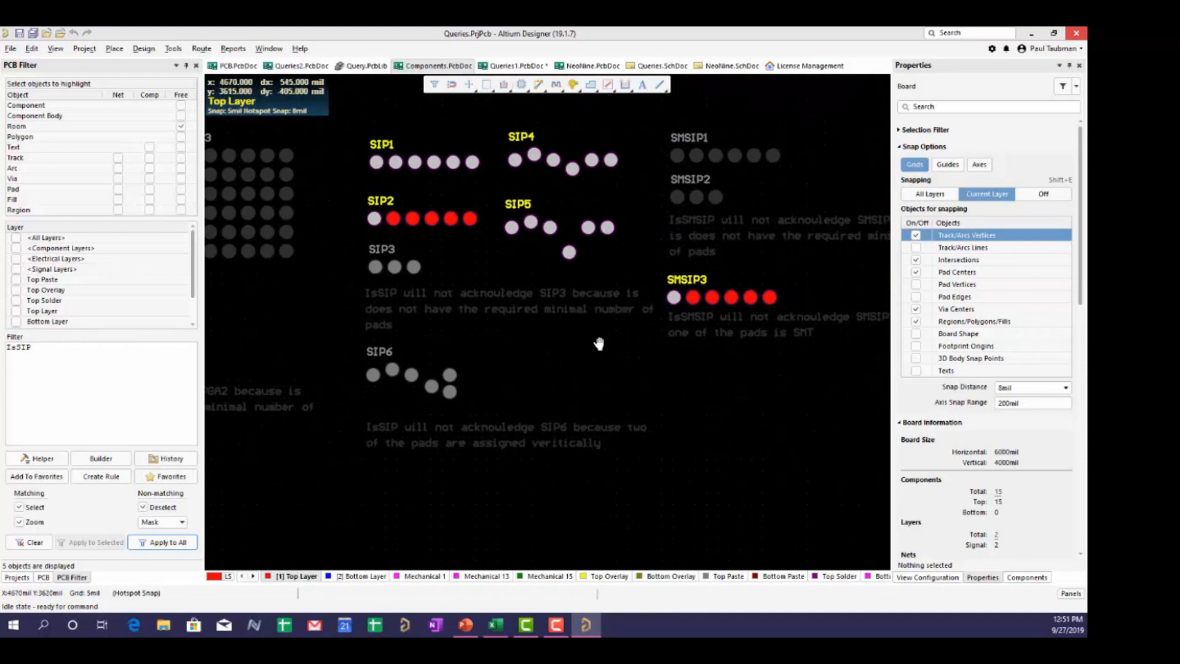
{"action": "left_click", "coordinate": [72, 354]}
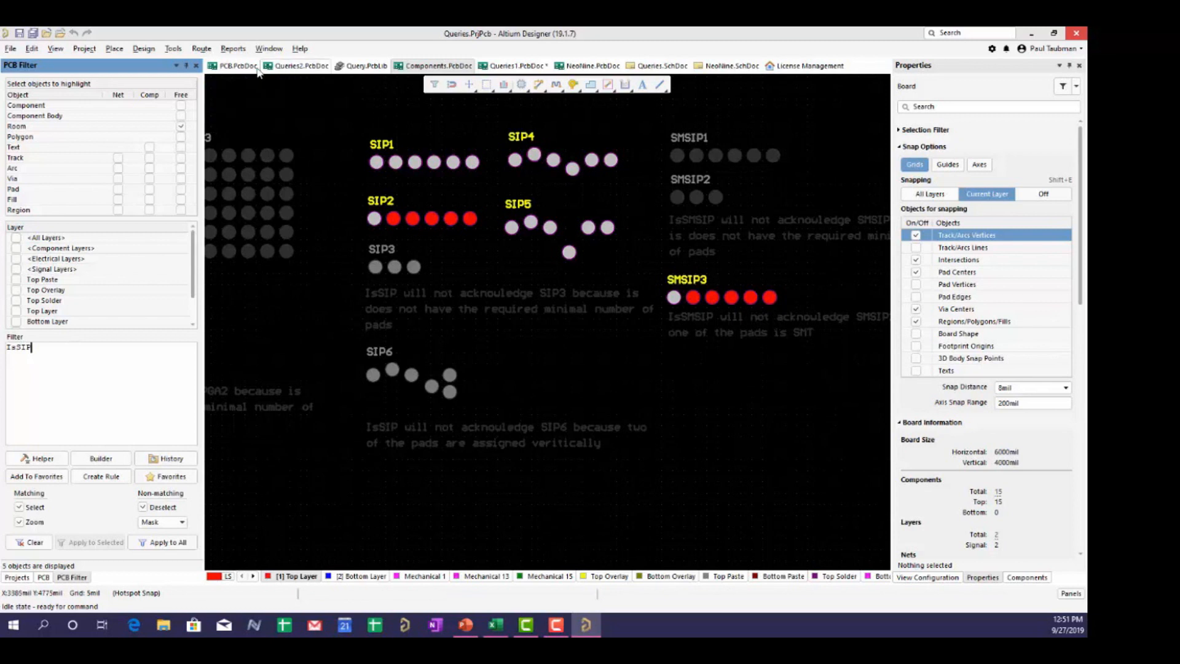
- On Queries1.PcbDoc, replace the InNetClass('Query Nets') query with IsElectrical and apply it to the whole board (19 objects)
{"action": "left_click", "coordinate": [516, 66]}
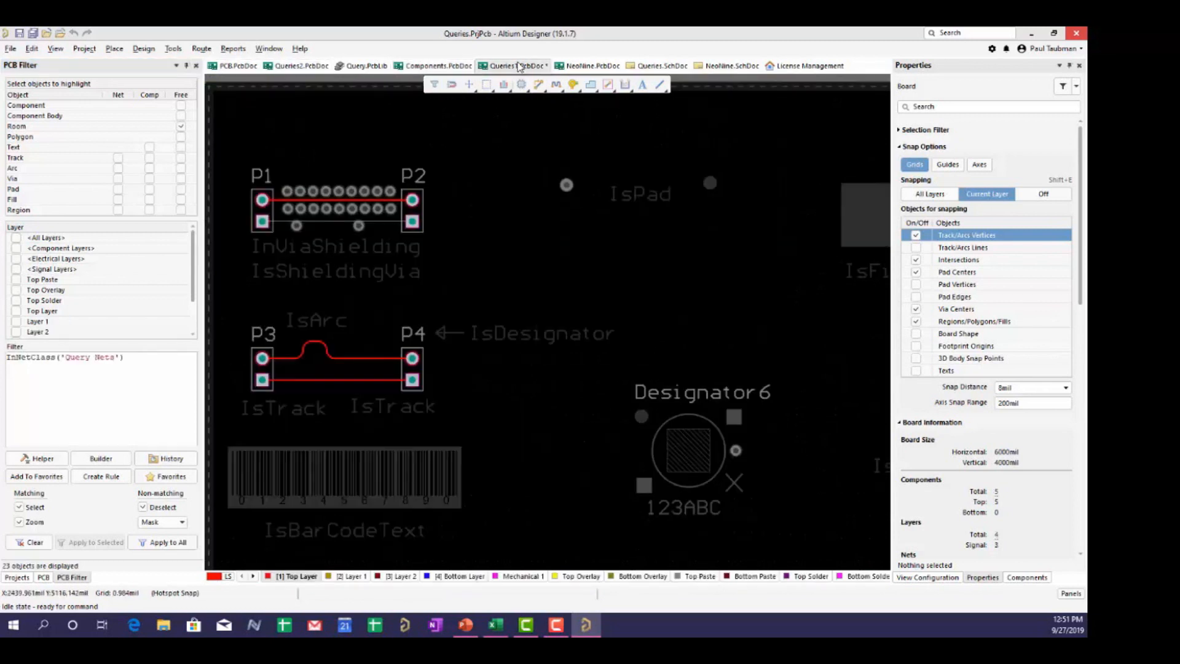
{"action": "left_click", "coordinate": [70, 363]}
{"action": "left_click_drag", "start_coordinate": [125, 357], "coordinate": [7, 355]}
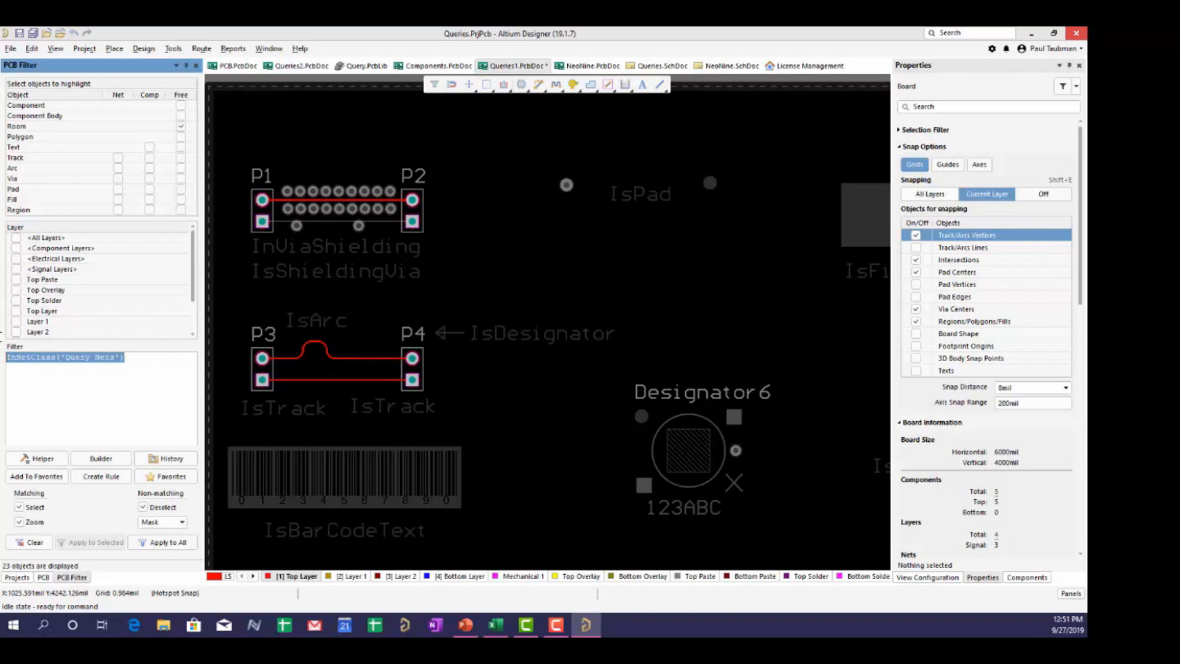
{"action": "type", "text": "isel"}
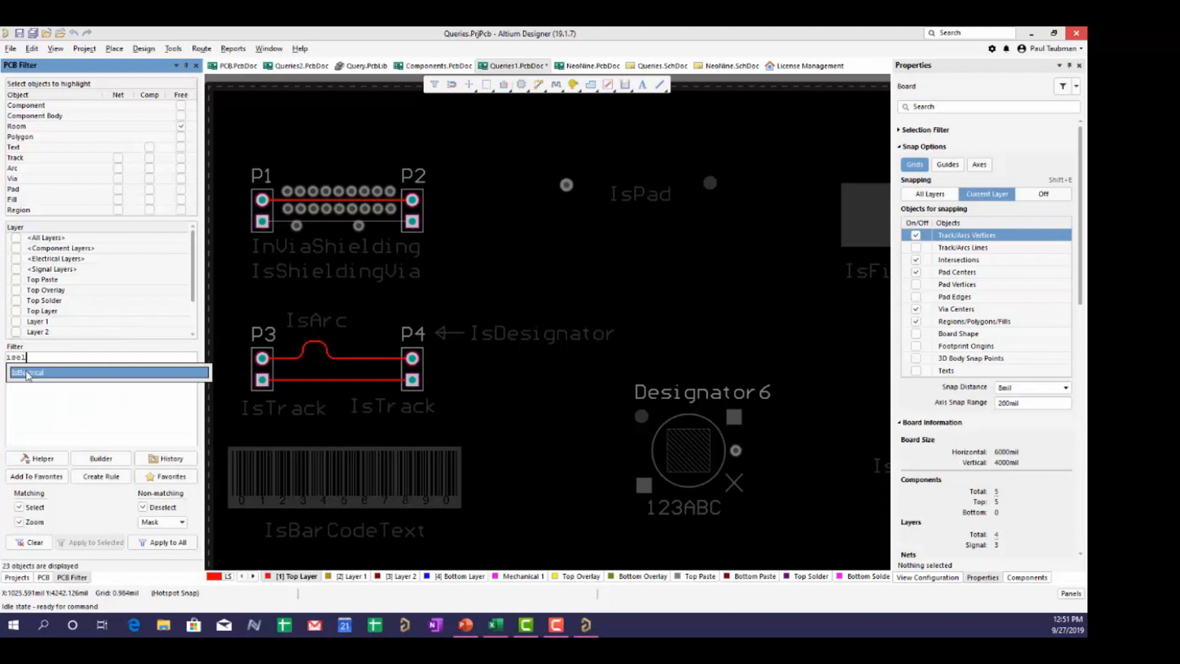
{"action": "left_click", "coordinate": [27, 371]}
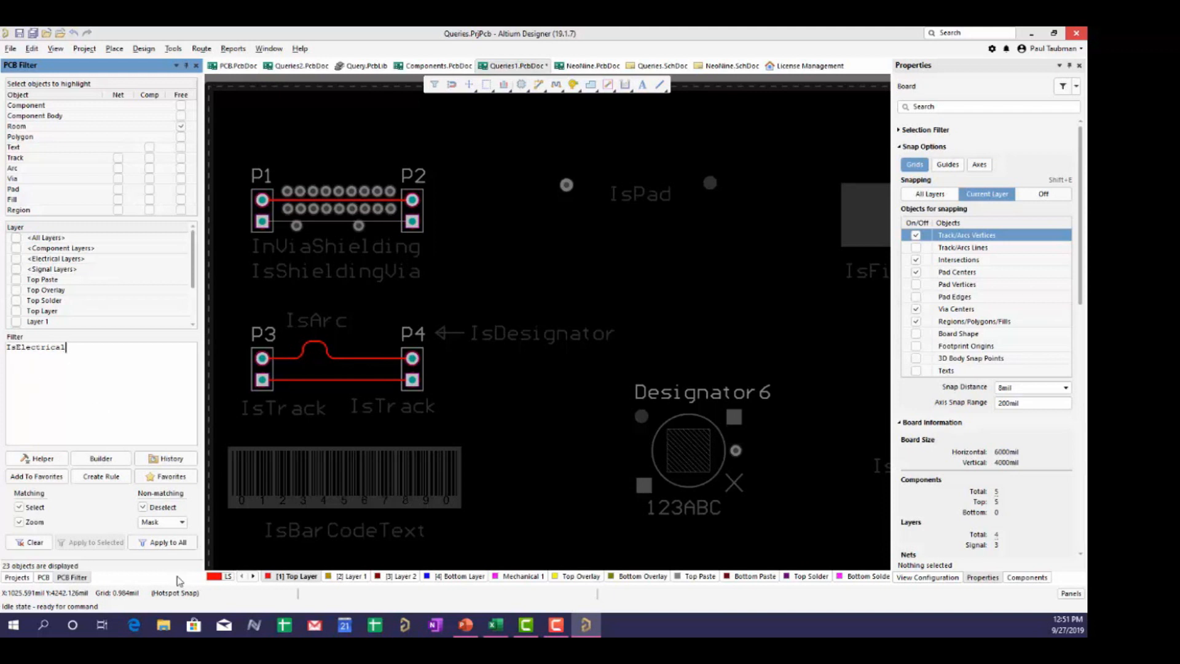
{"action": "left_click", "coordinate": [166, 542]}
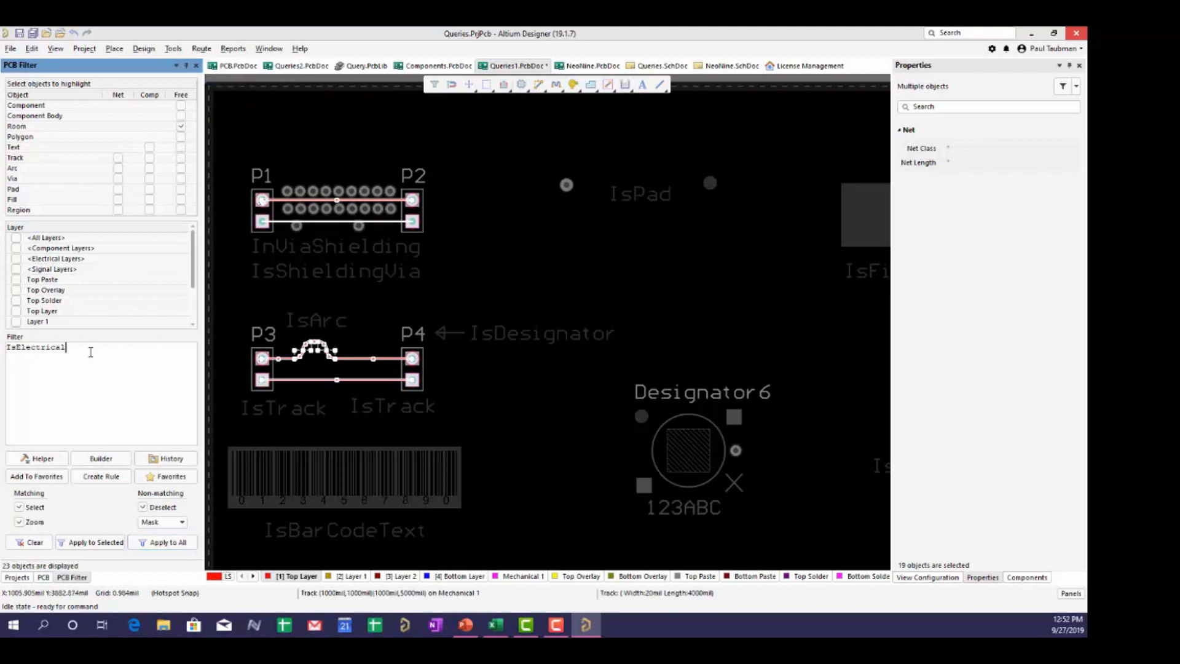
{"action": "left_click_drag", "start_coordinate": [89, 350], "coordinate": [1, 346]}
{"action": "type", "text": "isfree"}
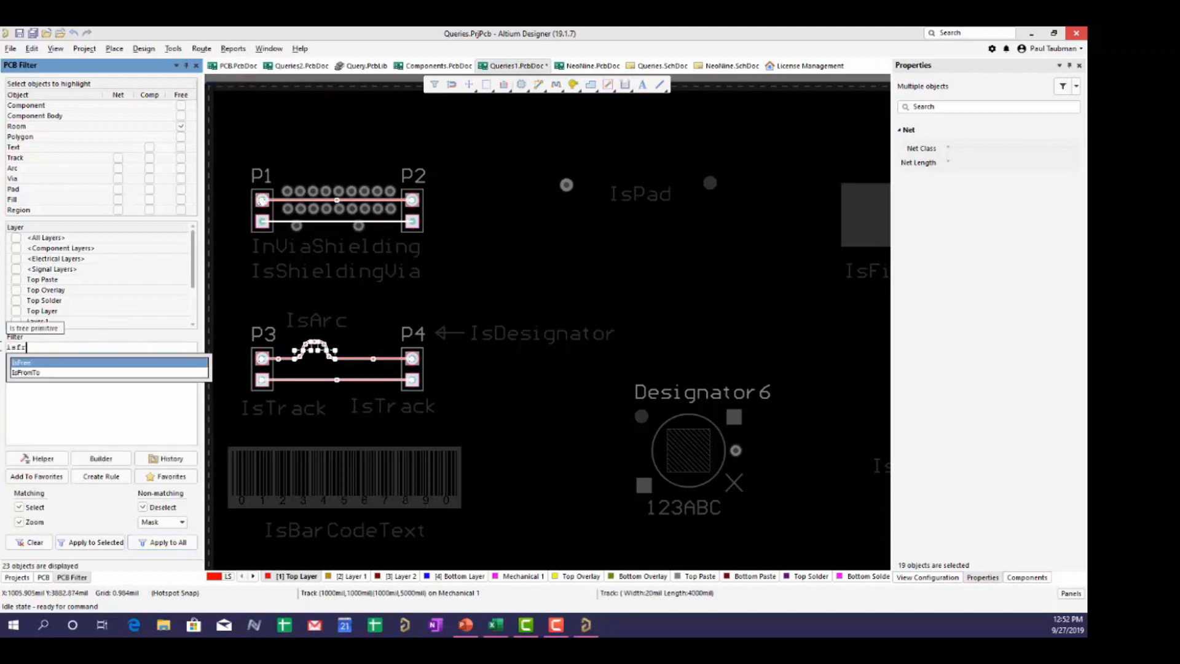
- Apply the IsFree filter to the whole Queries1 board, showing 141 free objects
{"action": "left_click", "coordinate": [19, 363]}
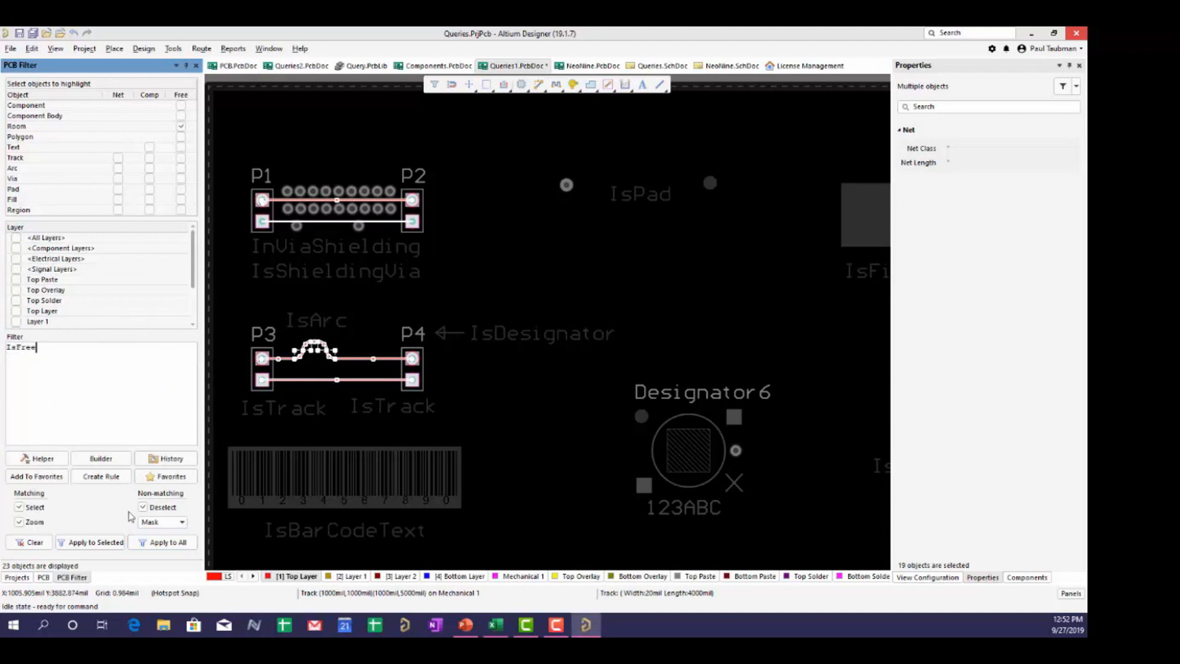
{"action": "left_click", "coordinate": [147, 544]}
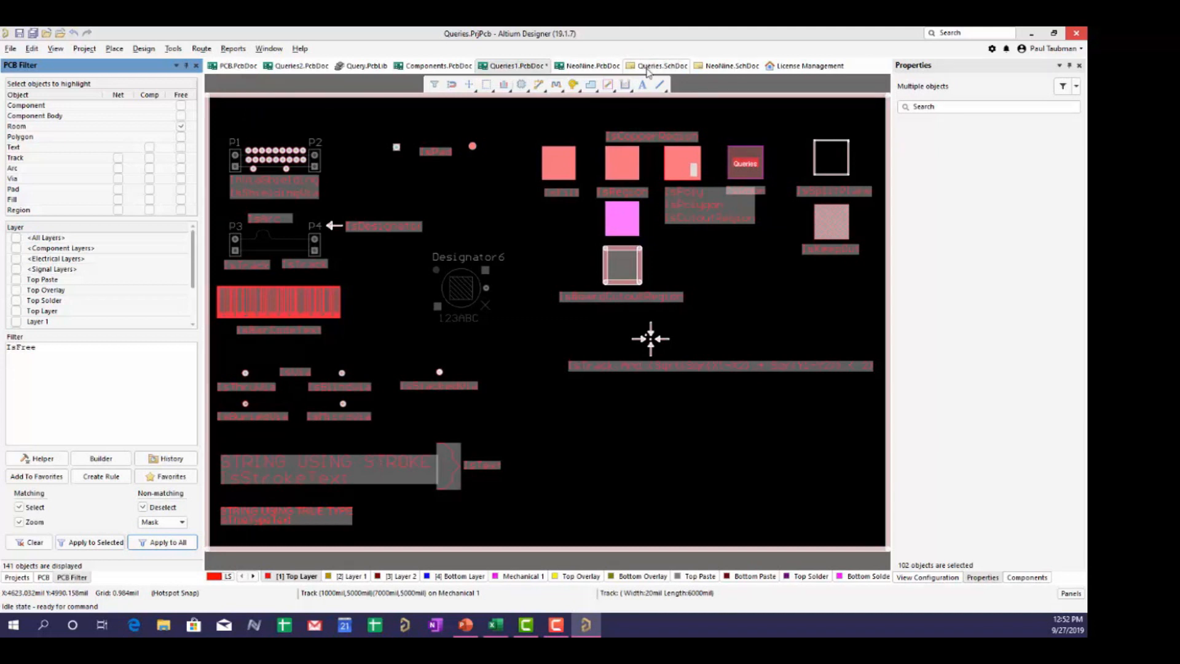
{"action": "left_click_drag", "start_coordinate": [38, 349], "coordinate": [2, 349]}
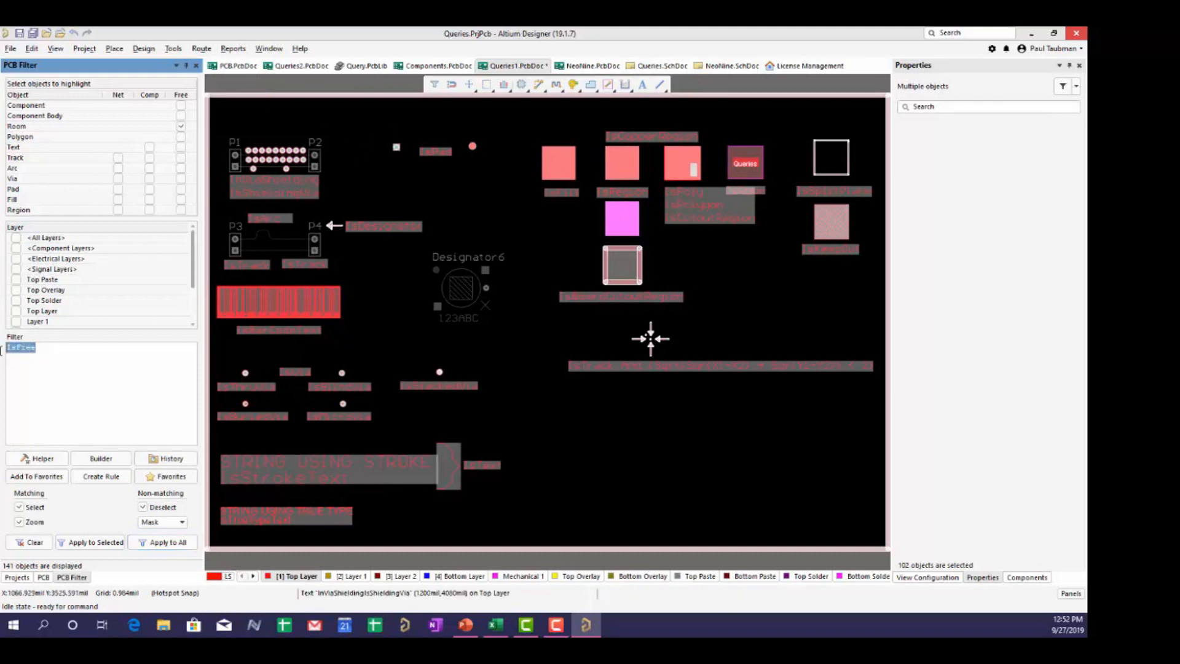
- Filter the board with IsStandardComponent (4 objects) and open the Query Helper for that query
{"action": "type", "text": "Is"}
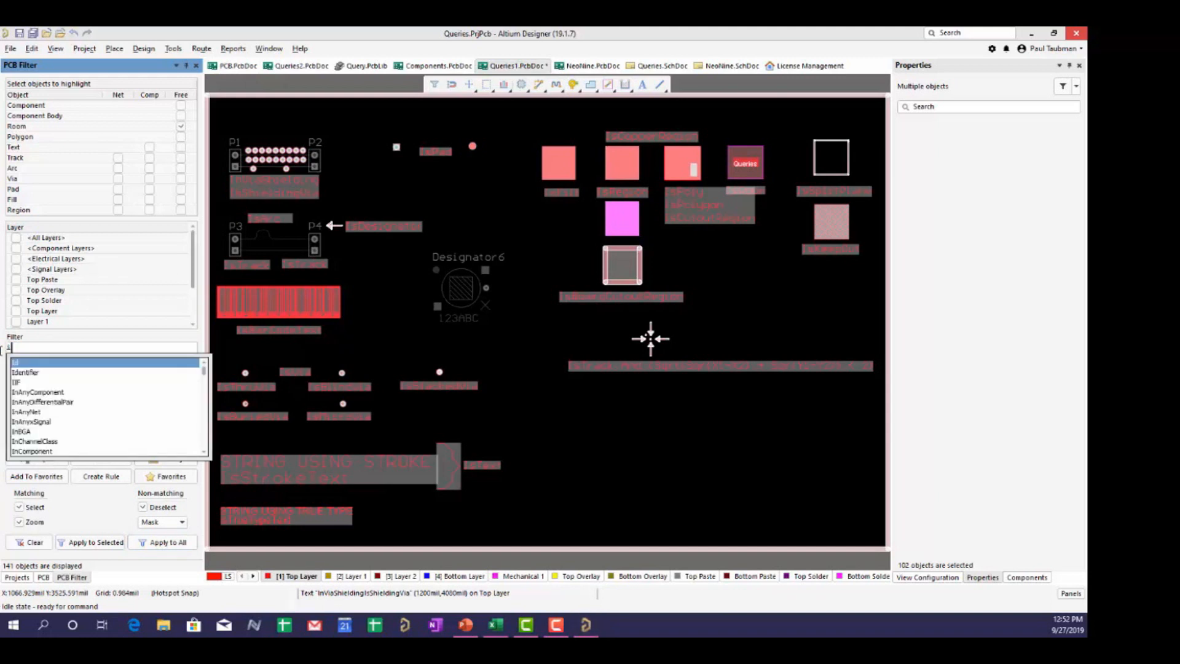
{"action": "type", "text": "stand"}
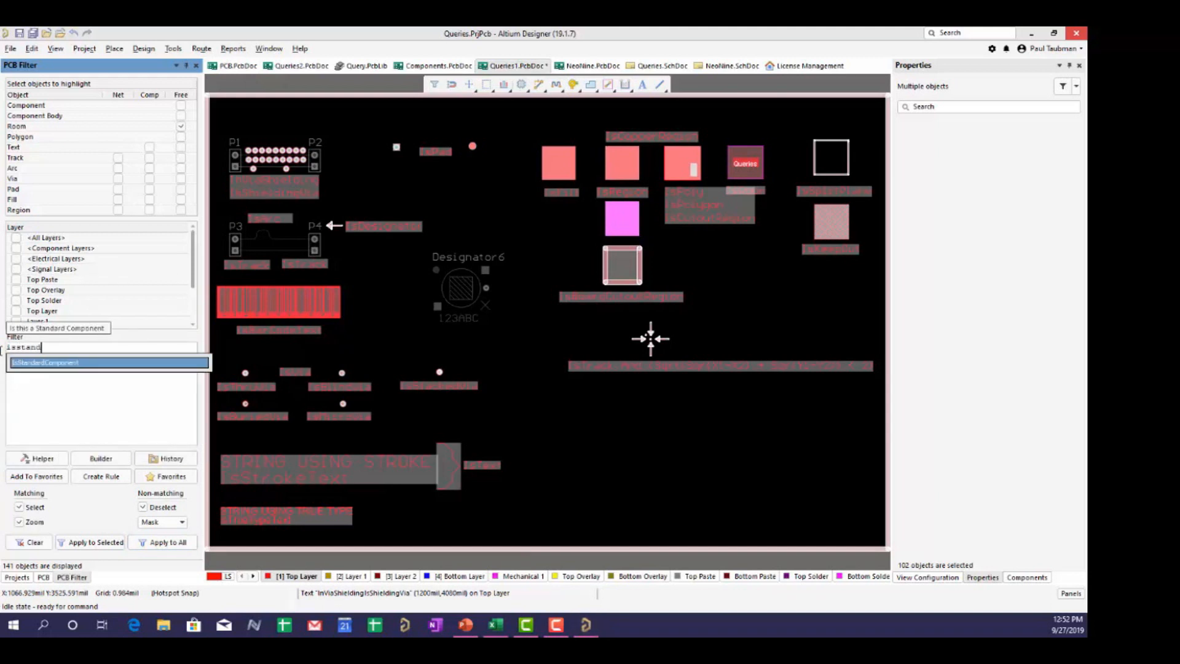
{"action": "left_click", "coordinate": [34, 362]}
{"action": "left_click", "coordinate": [161, 544]}
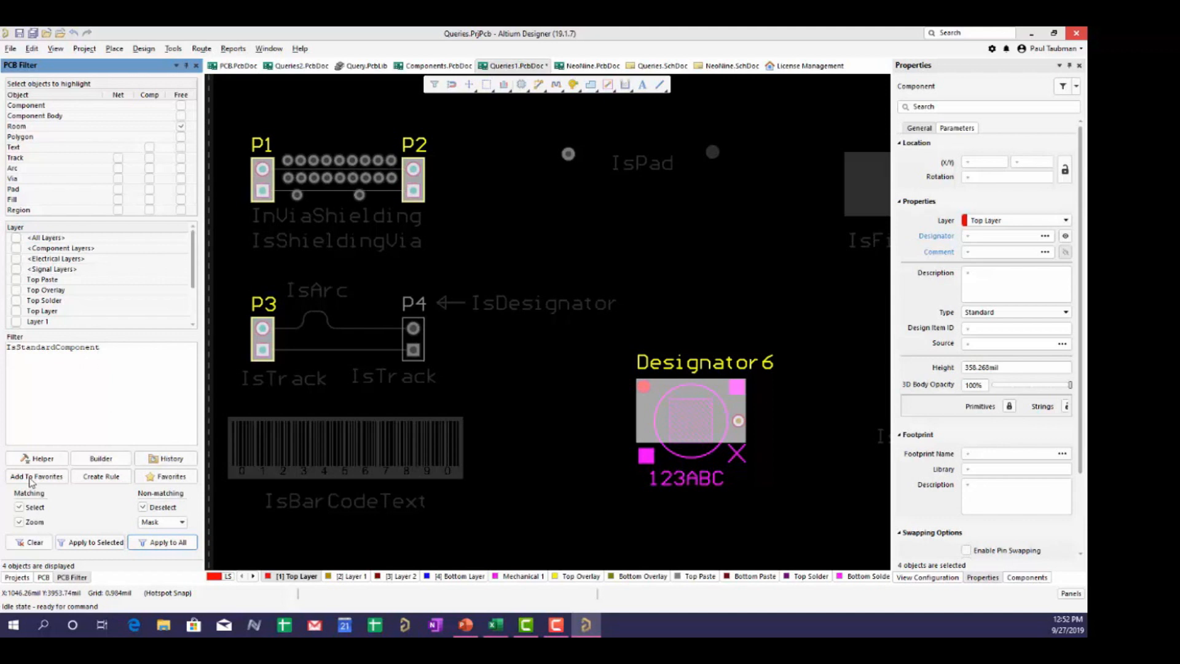
{"action": "left_click", "coordinate": [42, 459]}
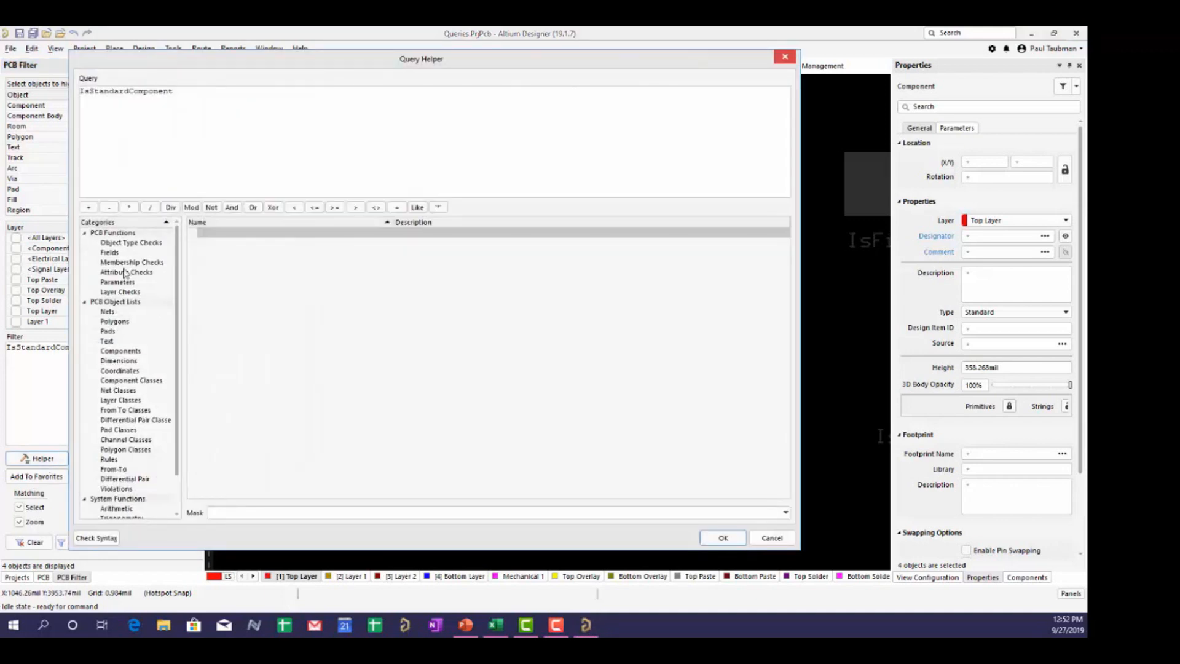
- View the Fields, Attribute Checks and Parameters functions, cancel the Query Helper, and clear the board filter
{"action": "left_click", "coordinate": [118, 253]}
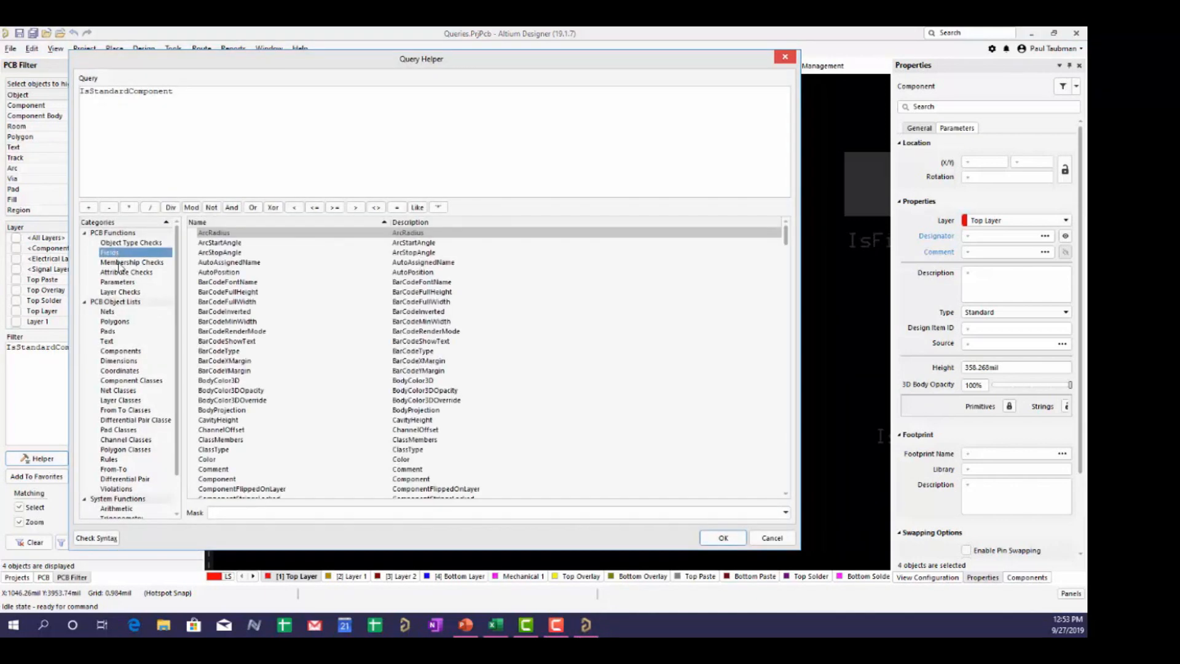
{"action": "left_click", "coordinate": [125, 273]}
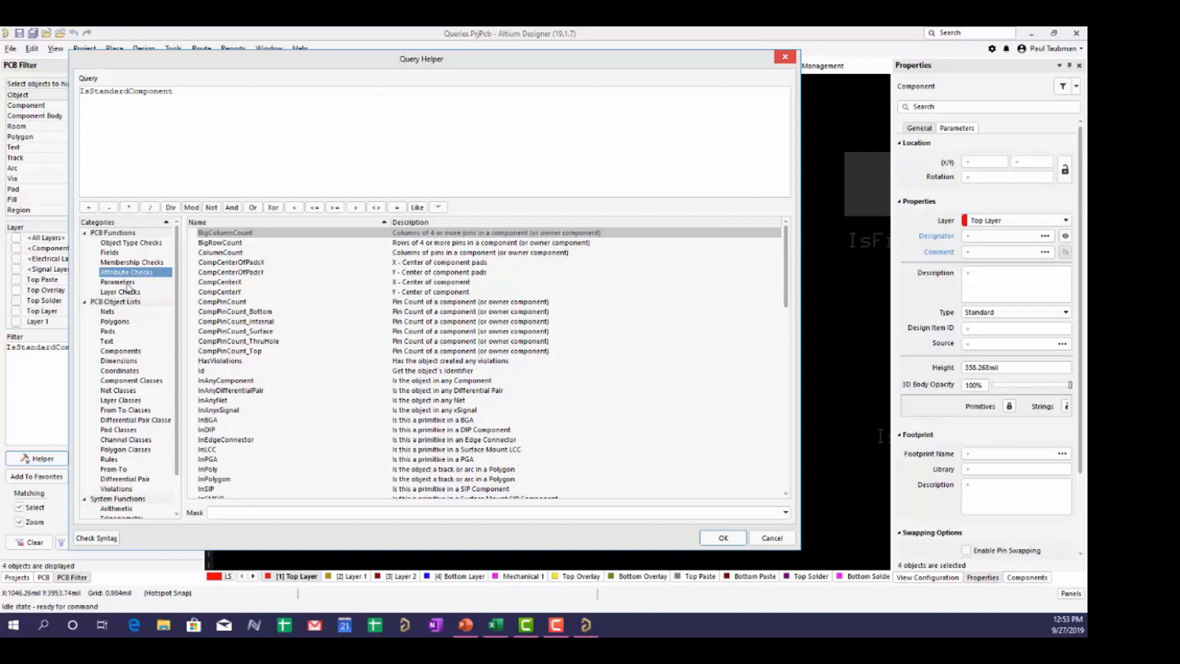
{"action": "left_click", "coordinate": [122, 283]}
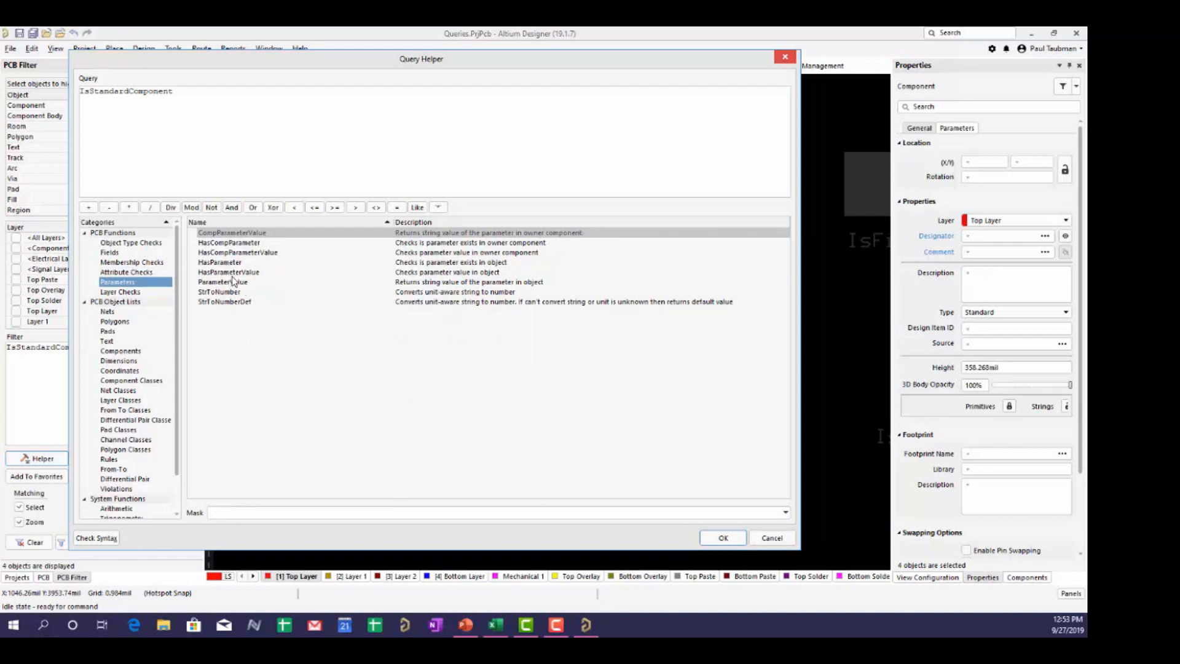
{"action": "left_click", "coordinate": [771, 539]}
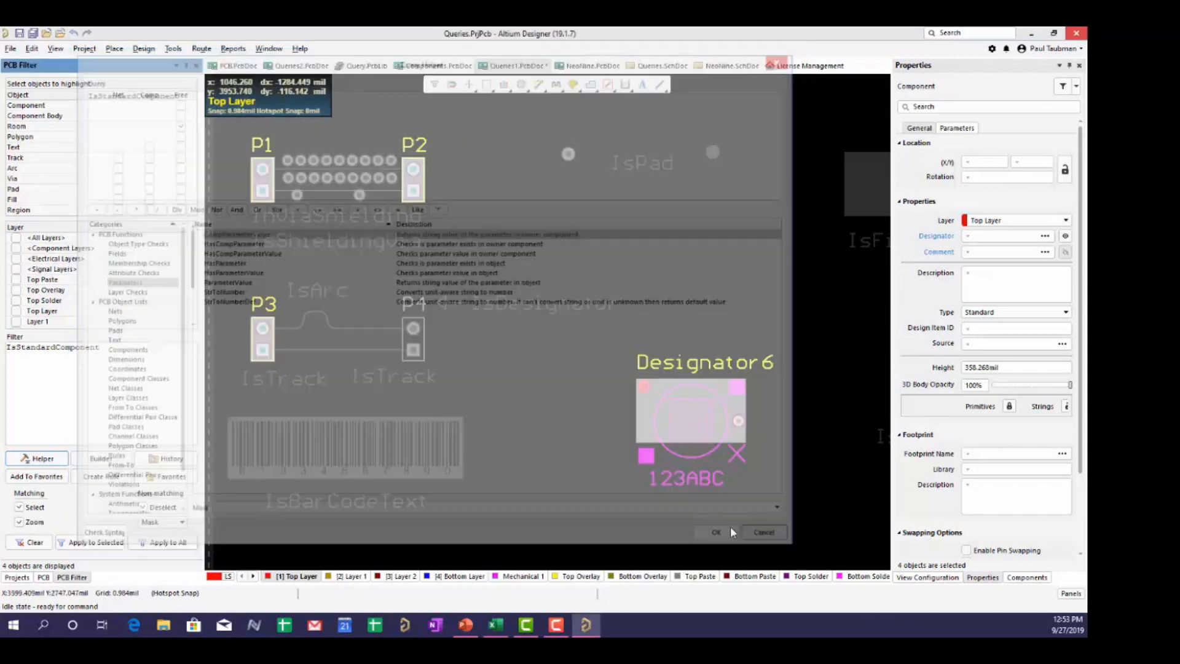
{"action": "left_click", "coordinate": [31, 543]}
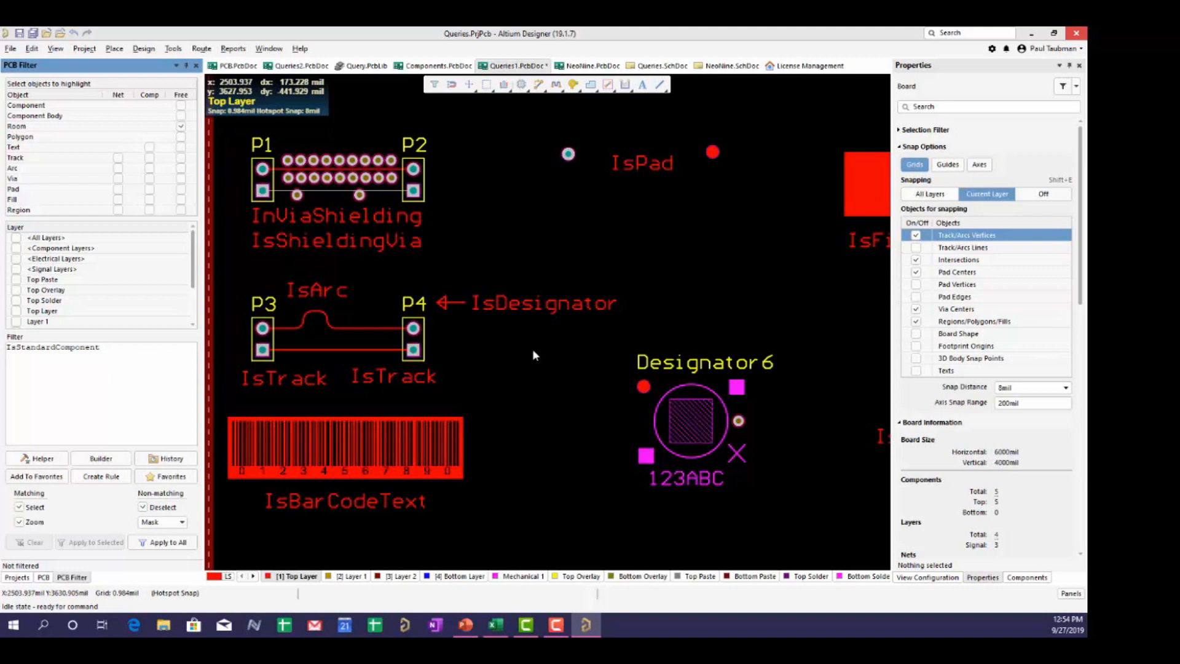
- Select component P4 and list its parameters, including Example 'This is P4' and Publisher
{"action": "left_click", "coordinate": [411, 332]}
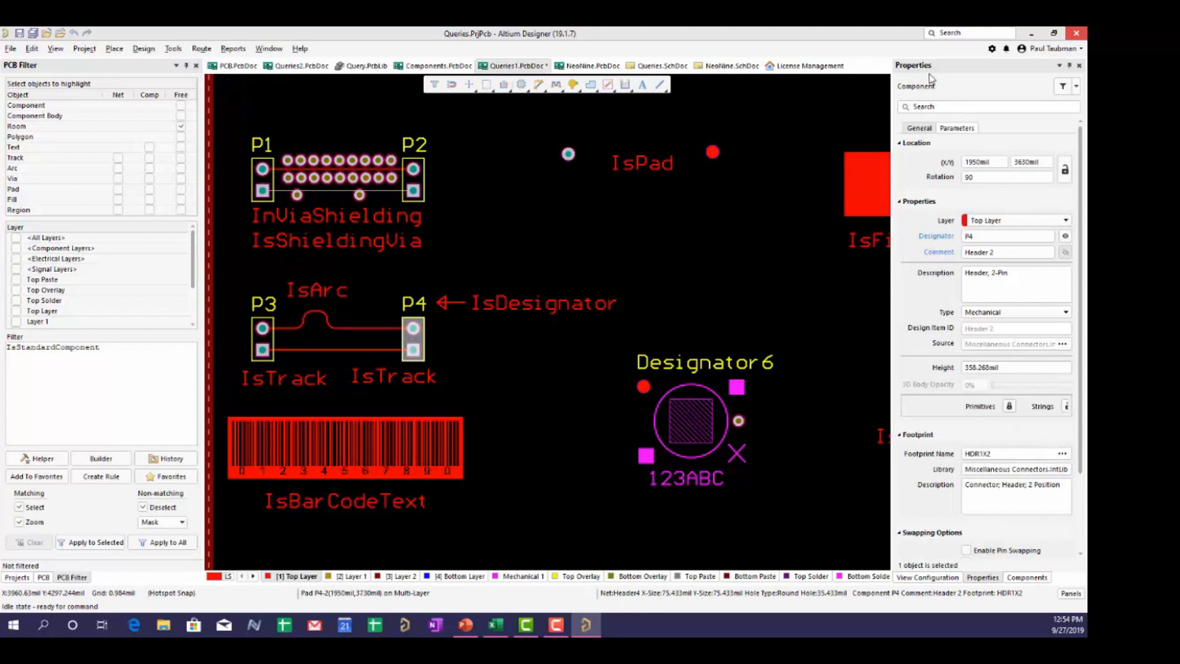
{"action": "left_click", "coordinate": [964, 129]}
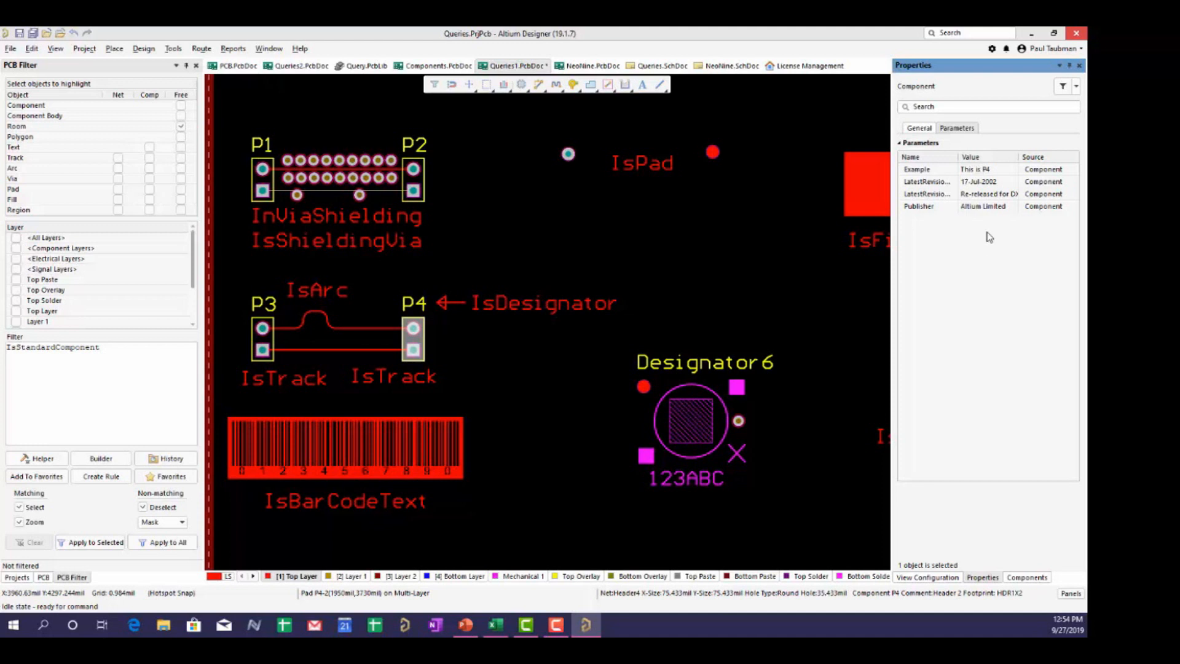
{"action": "left_click", "coordinate": [987, 210]}
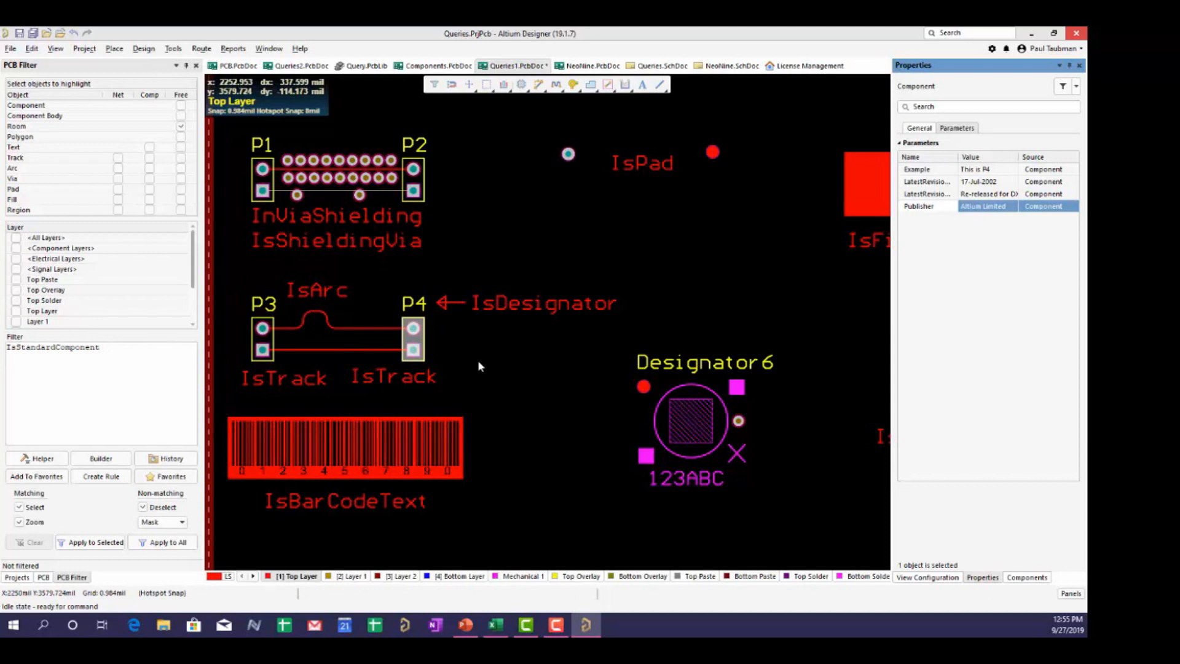
{"action": "left_click", "coordinate": [133, 357]}
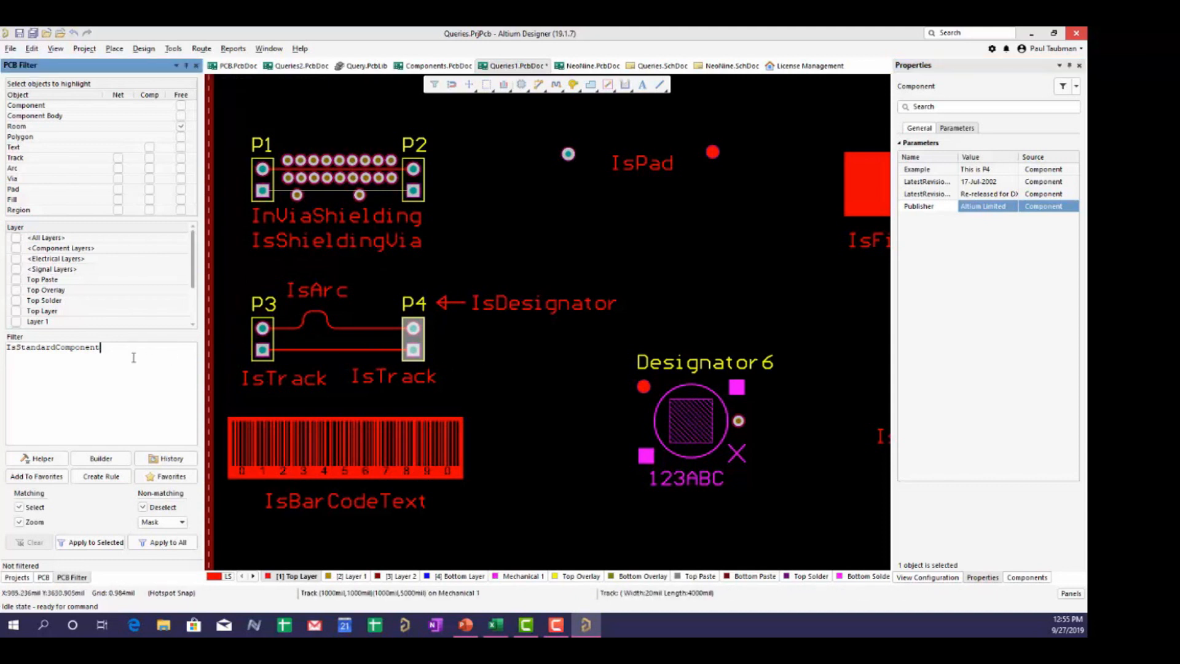
- Replace the filter with HasParameter('Example') and apply it to the board, leaving 4 objects
{"action": "left_click_drag", "start_coordinate": [106, 367], "coordinate": [3, 336]}
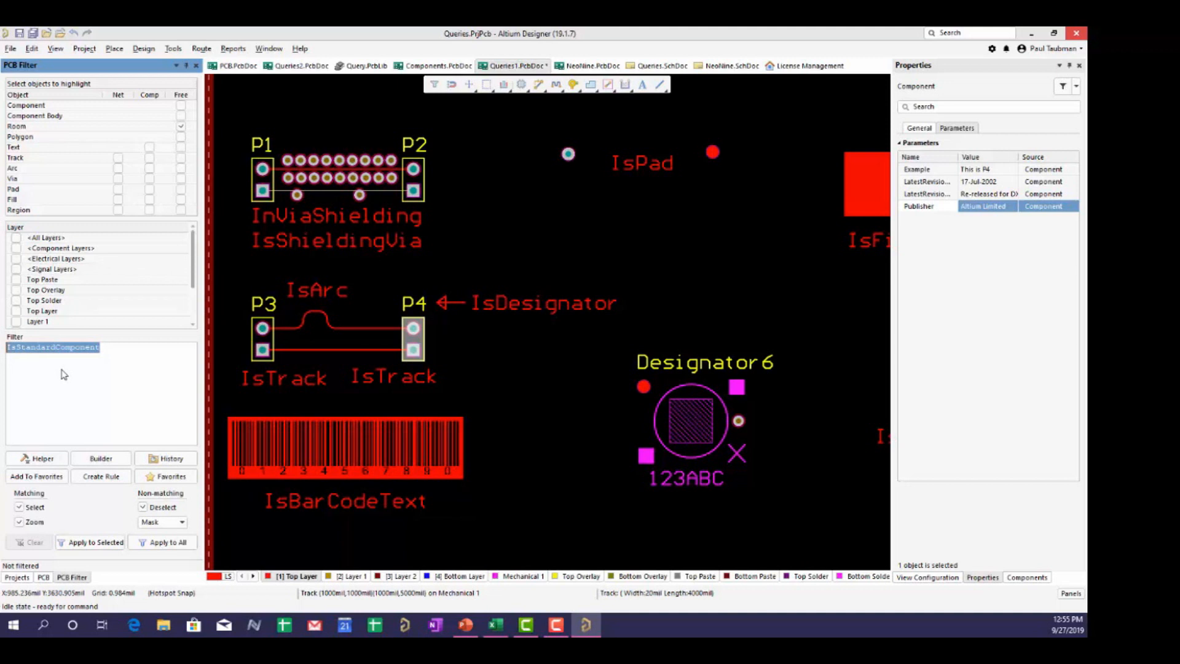
{"action": "type", "text": "hasp"}
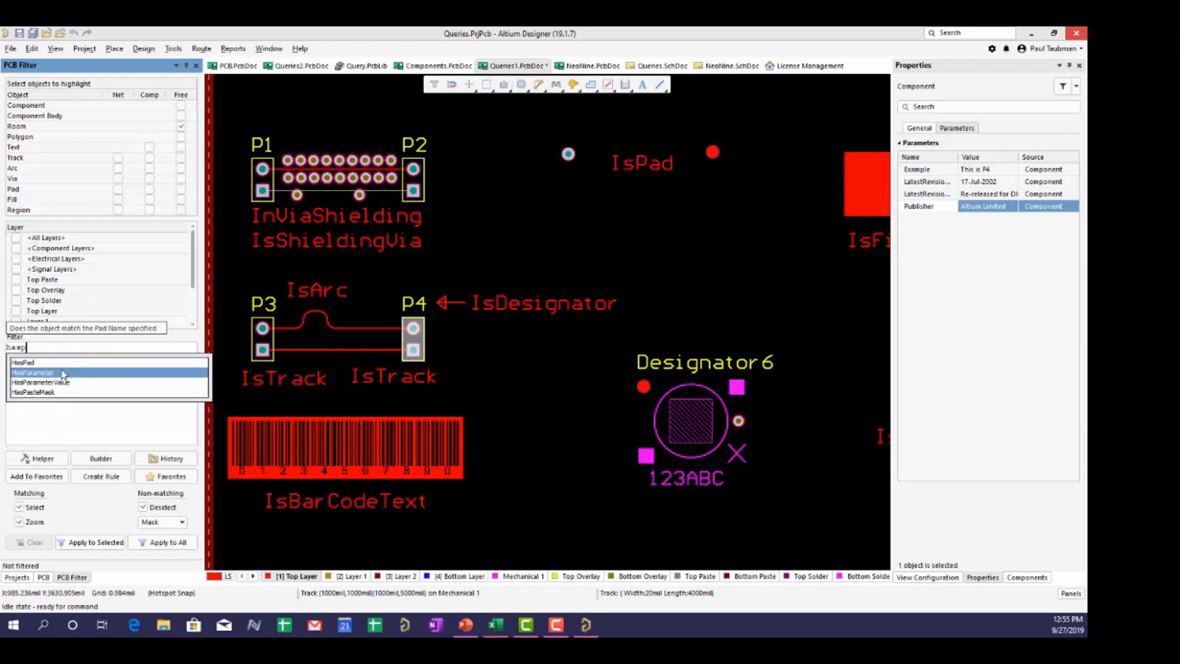
{"action": "double_click", "coordinate": [64, 373]}
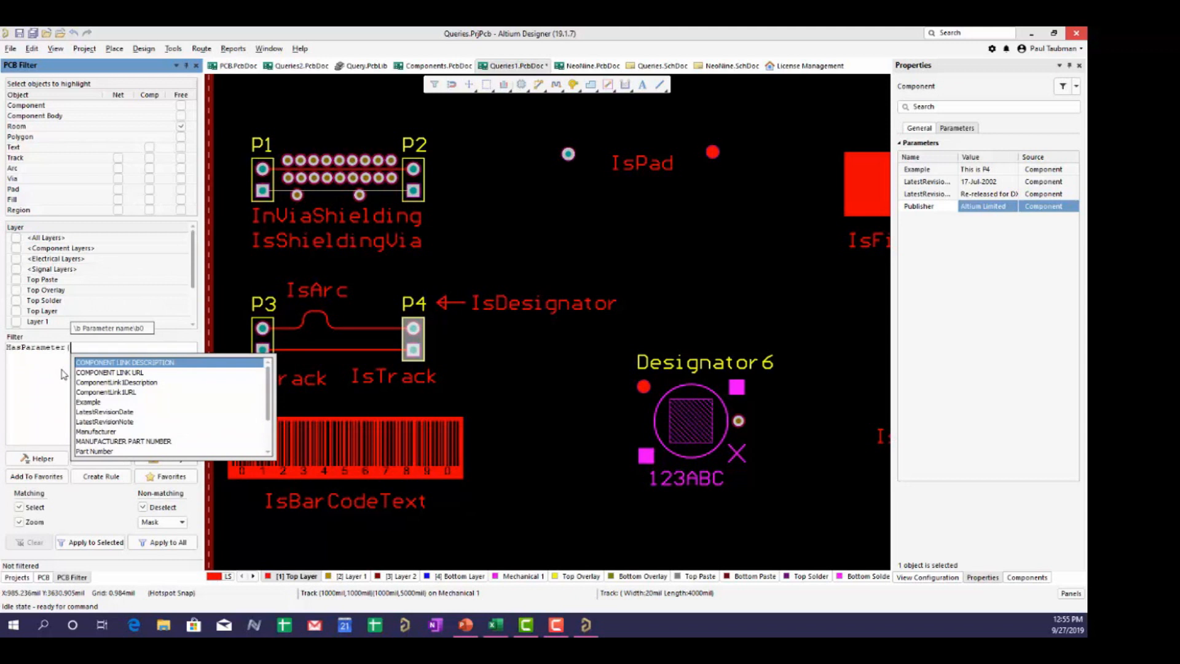
{"action": "scroll", "coordinate": [119, 403], "scroll_direction": "down", "scroll_amount": 2}
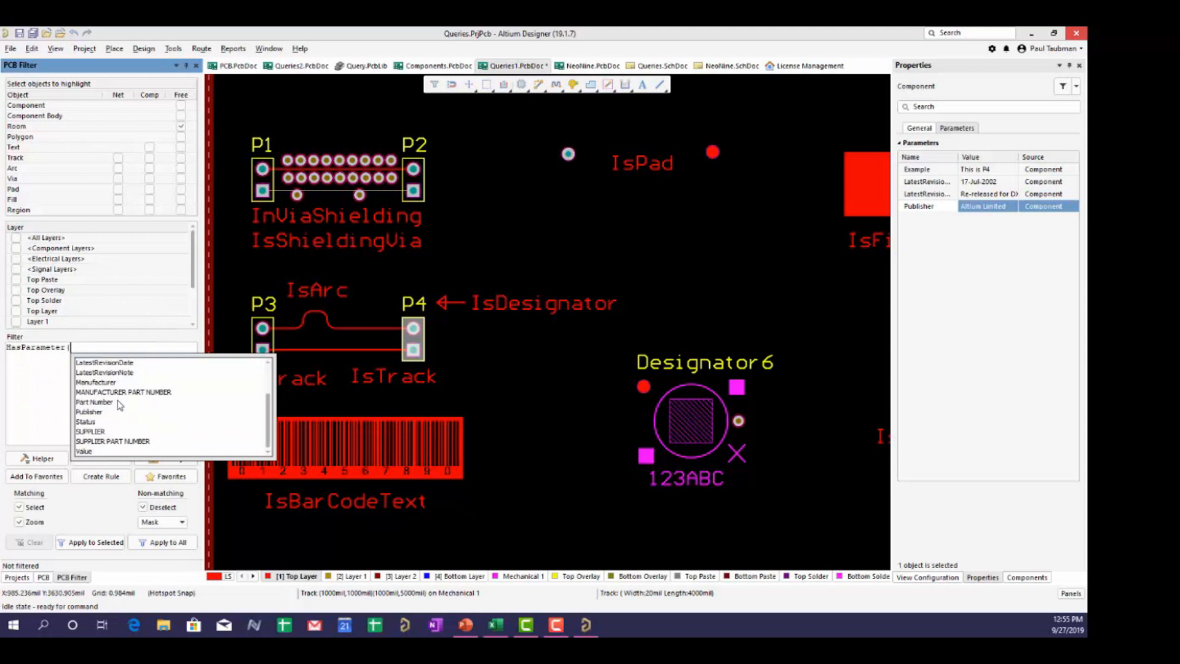
{"action": "scroll", "coordinate": [117, 418], "scroll_direction": "up", "scroll_amount": 2}
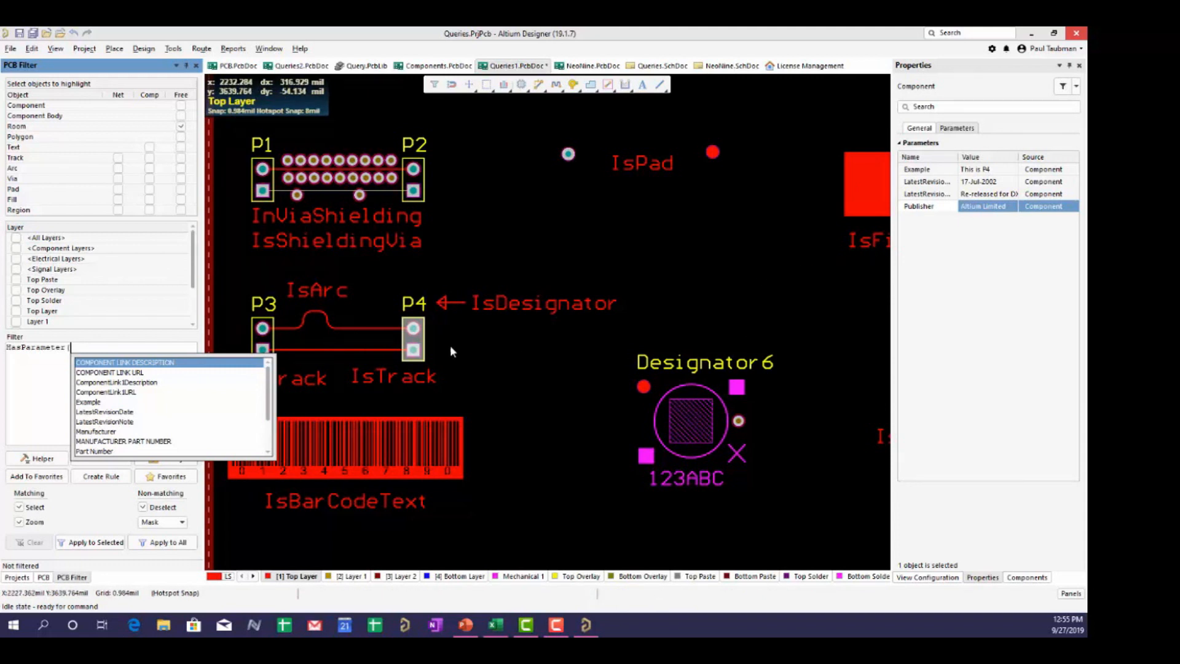
{"action": "double_click", "coordinate": [90, 402]}
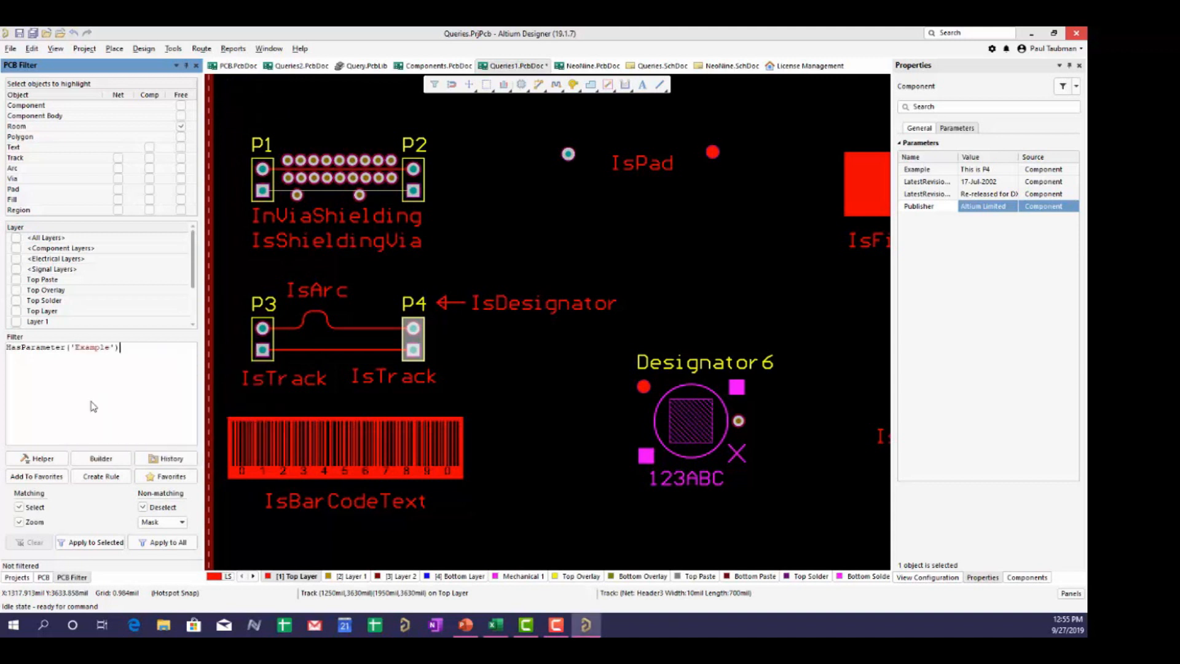
{"action": "left_click", "coordinate": [166, 543]}
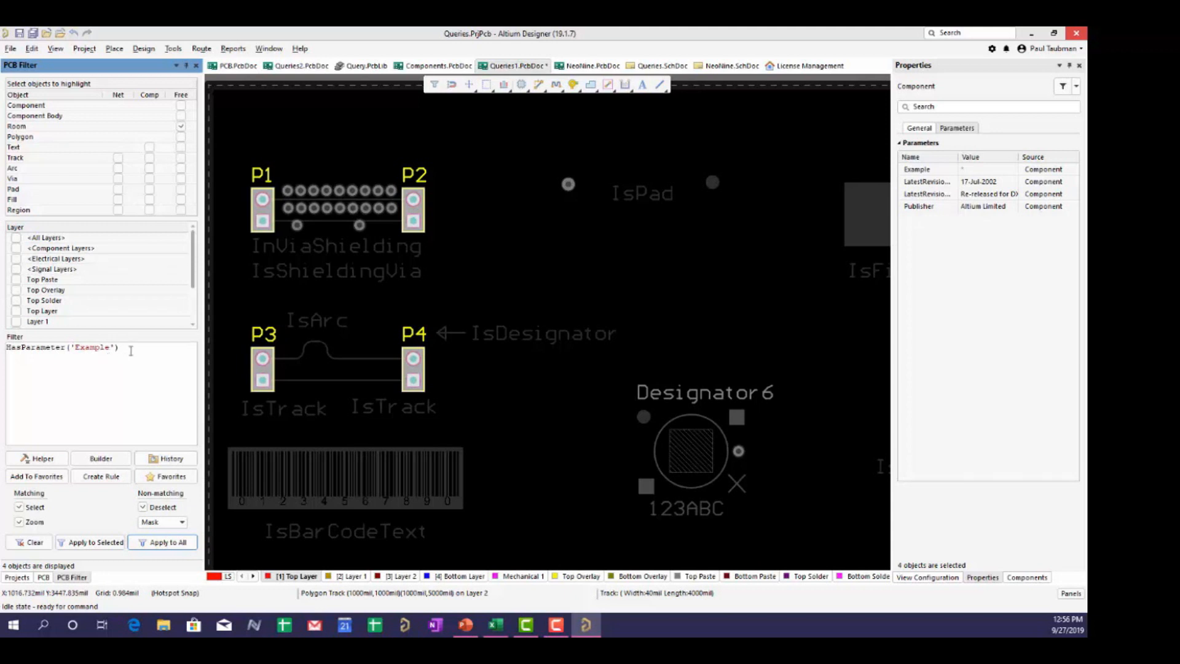
- Enter HasParameterValue('Example','This is P3') and run it, which raises a filter query error
{"action": "left_click_drag", "start_coordinate": [130, 350], "coordinate": [2, 320]}
{"action": "type", "text": "has"}
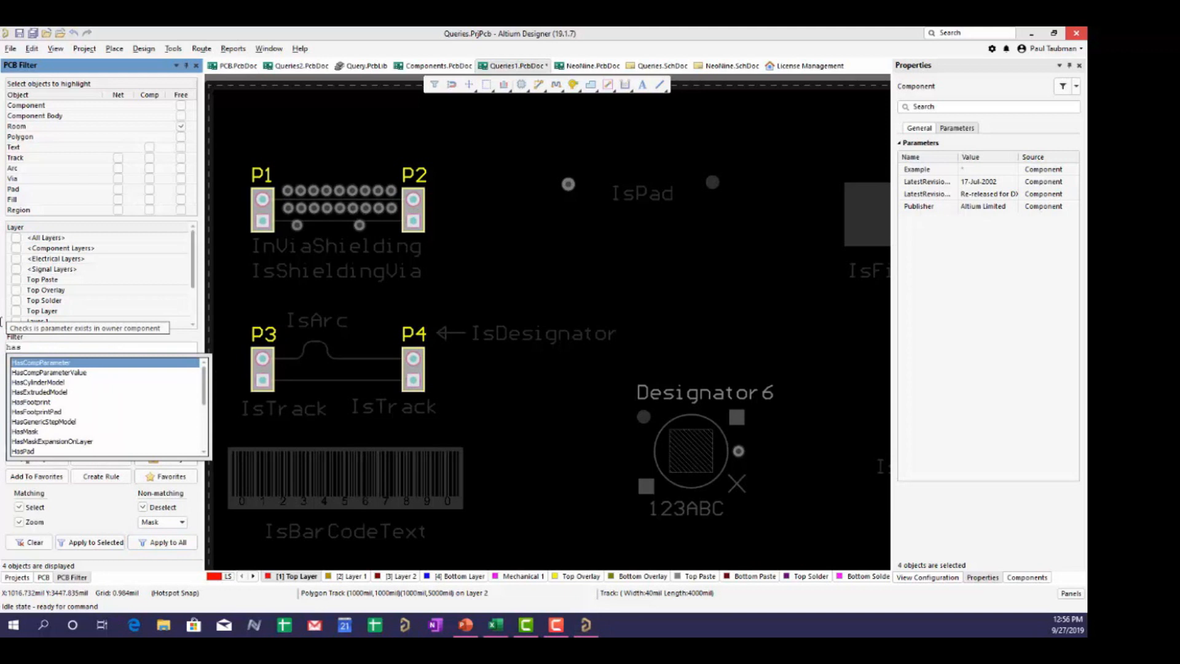
{"action": "type", "text": "pa"}
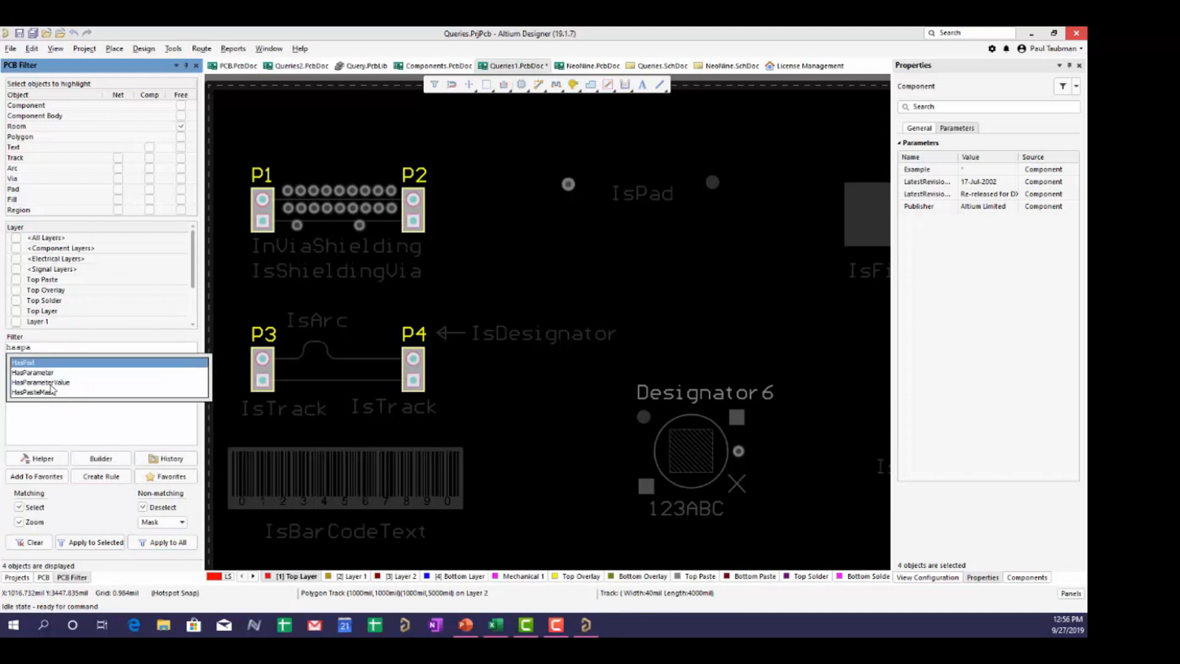
{"action": "double_click", "coordinate": [54, 381]}
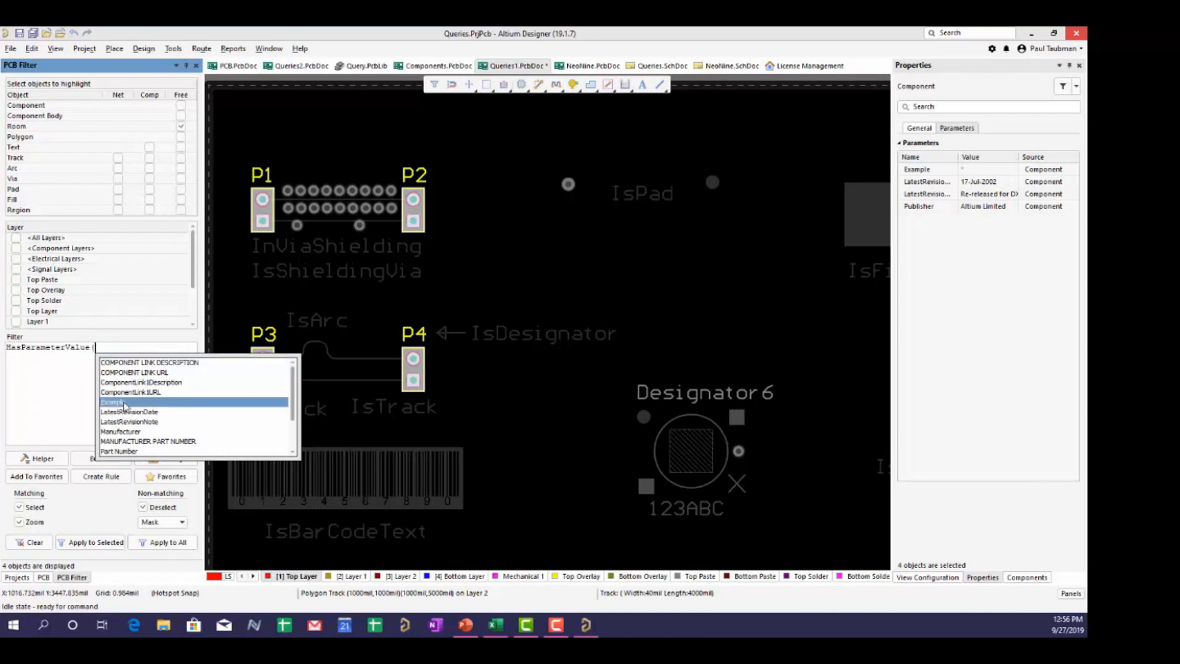
{"action": "double_click", "coordinate": [113, 402]}
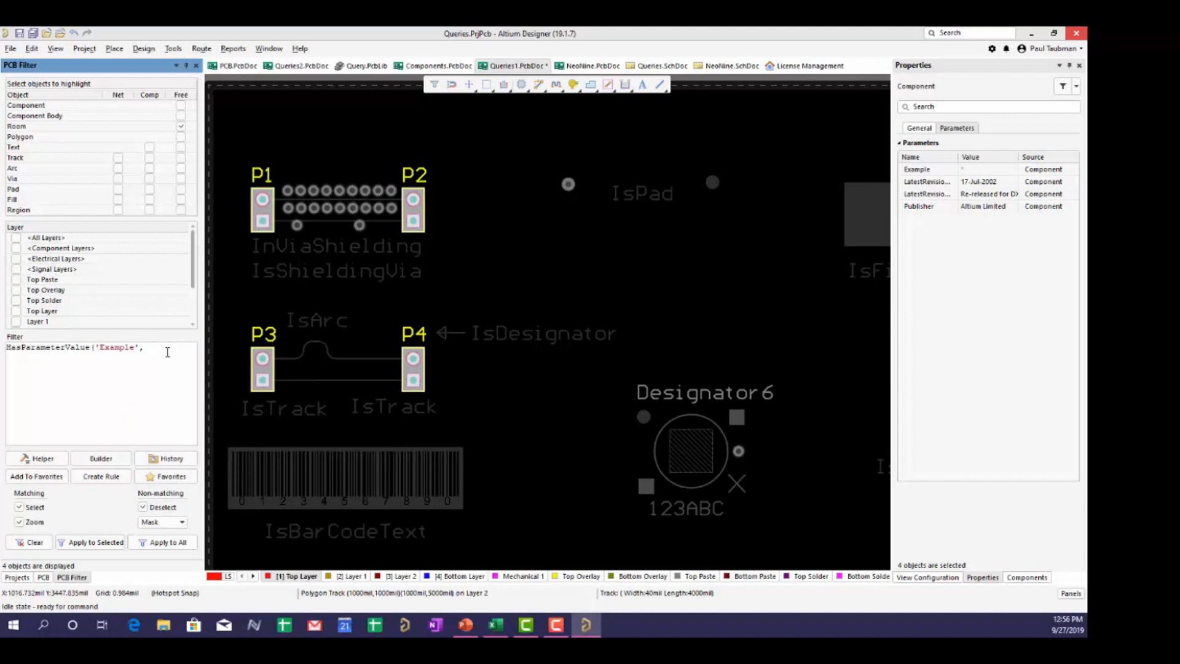
{"action": "type", "text": "'This is P3'"}
{"action": "left_click", "coordinate": [179, 543]}
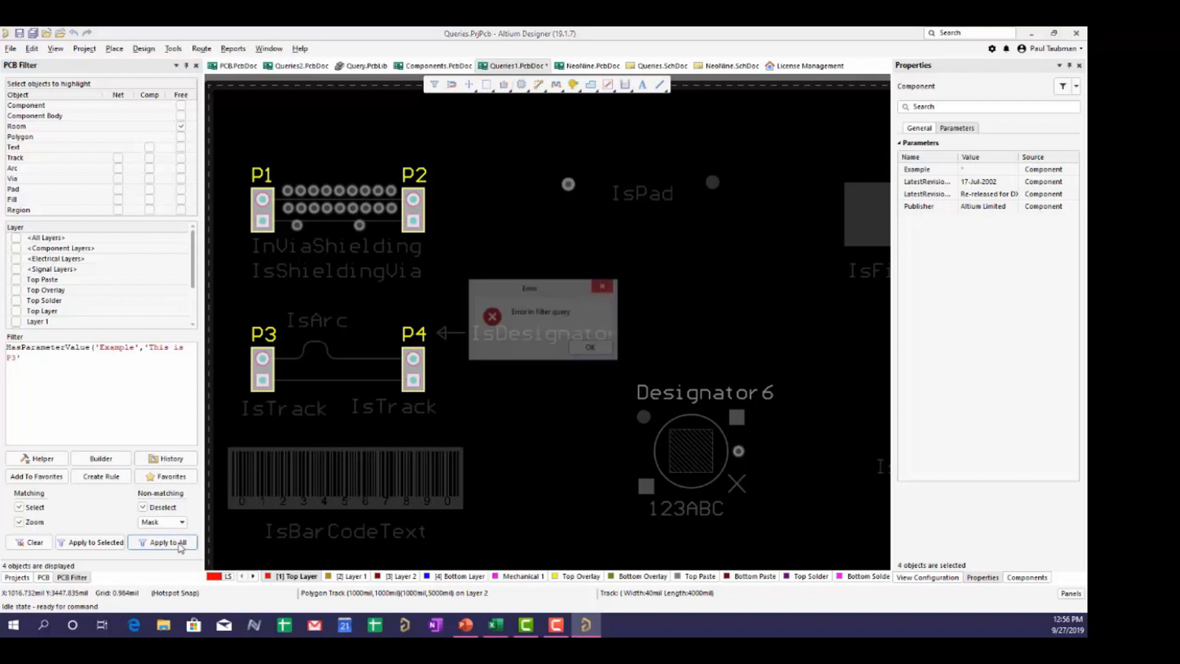
- Dismiss the error, add the missing closing parenthesis, and reapply to isolate P3
{"action": "left_click", "coordinate": [590, 348]}
{"action": "type", "text": ")"}
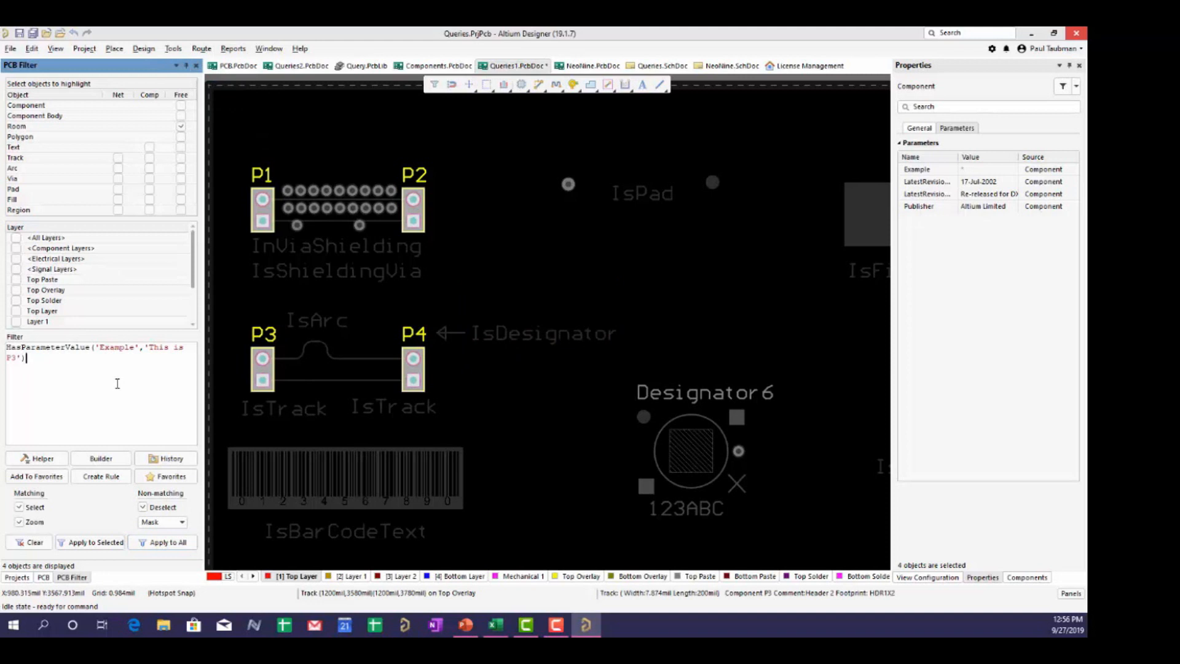
{"action": "left_click", "coordinate": [155, 542]}
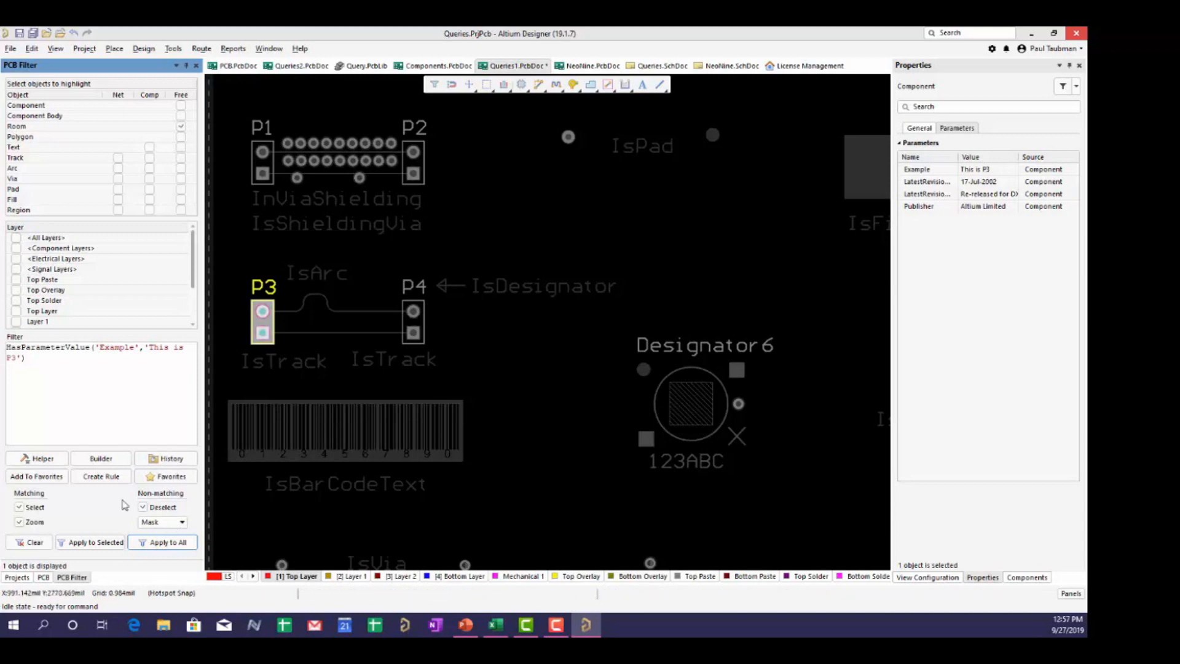
{"action": "left_click", "coordinate": [48, 377]}
{"action": "left_click", "coordinate": [42, 459]}
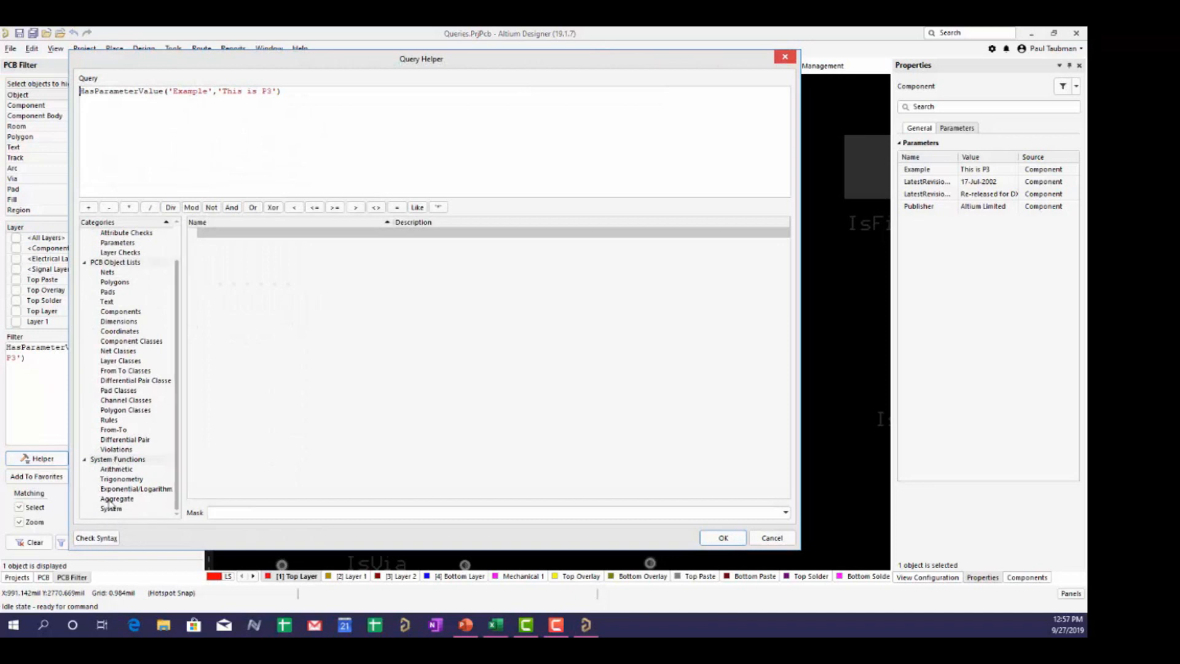
{"action": "left_click", "coordinate": [117, 469]}
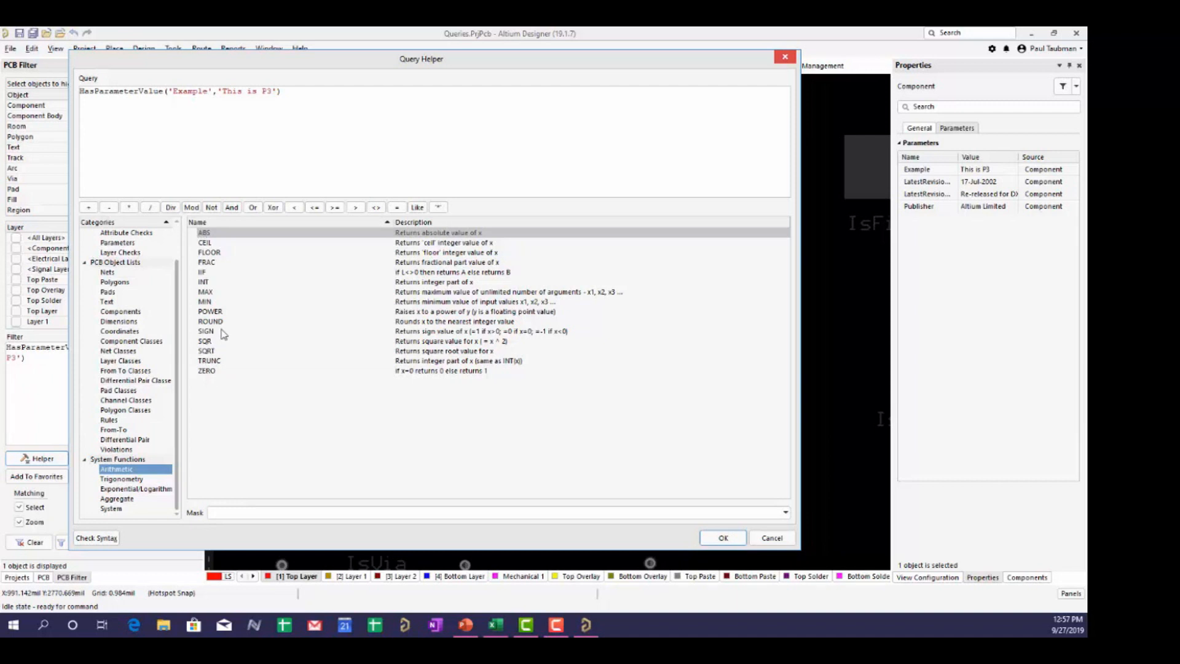
{"action": "left_click_drag", "start_coordinate": [271, 69], "coordinate": [518, 101]}
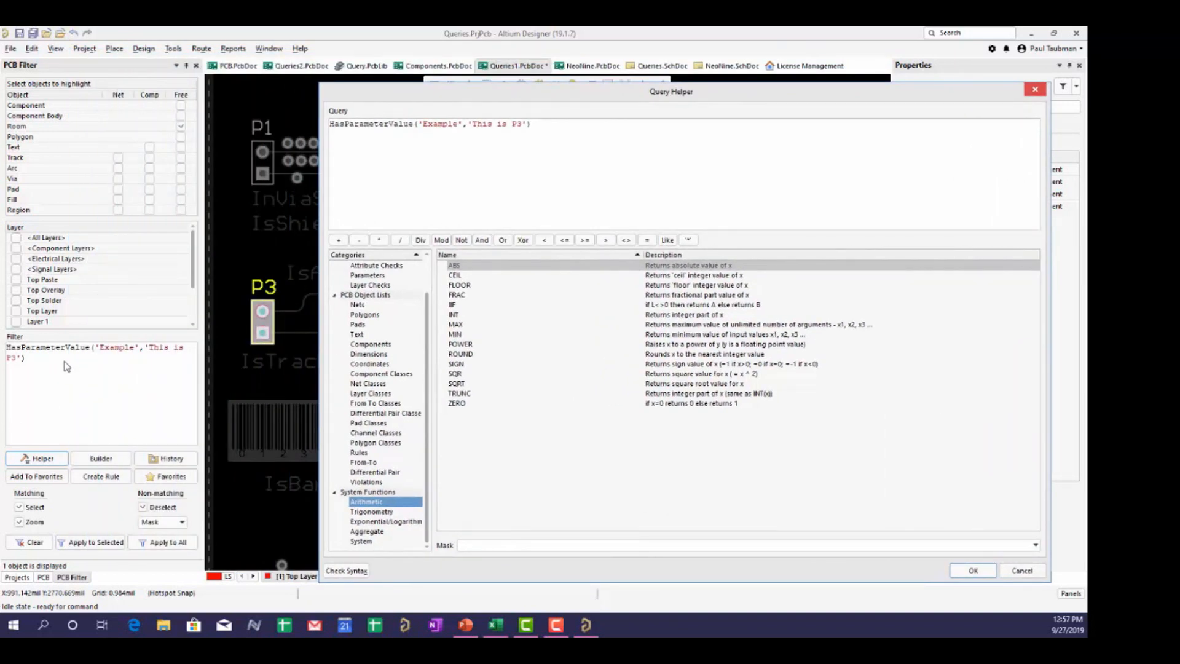
{"action": "left_click", "coordinate": [1016, 569]}
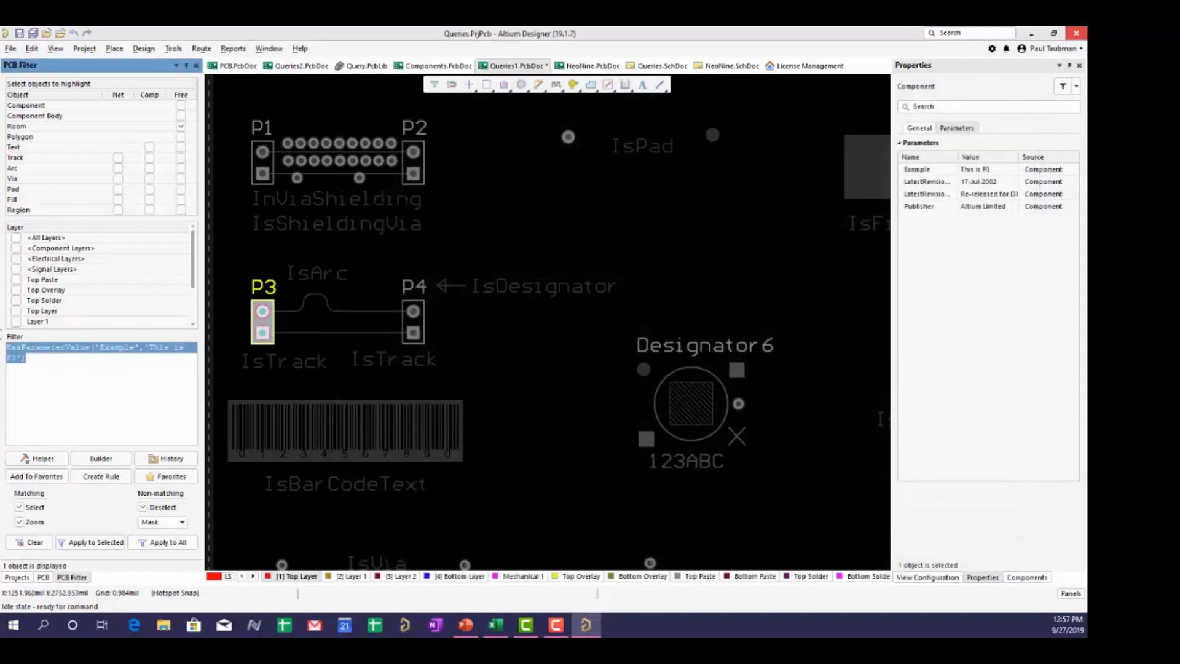
- Apply the saved Favorites query IsTrack And (Sqrt(Sqr(X1-X2) + Sqr(Y1-Y2)) < 2)
{"action": "key", "text": "Delete"}
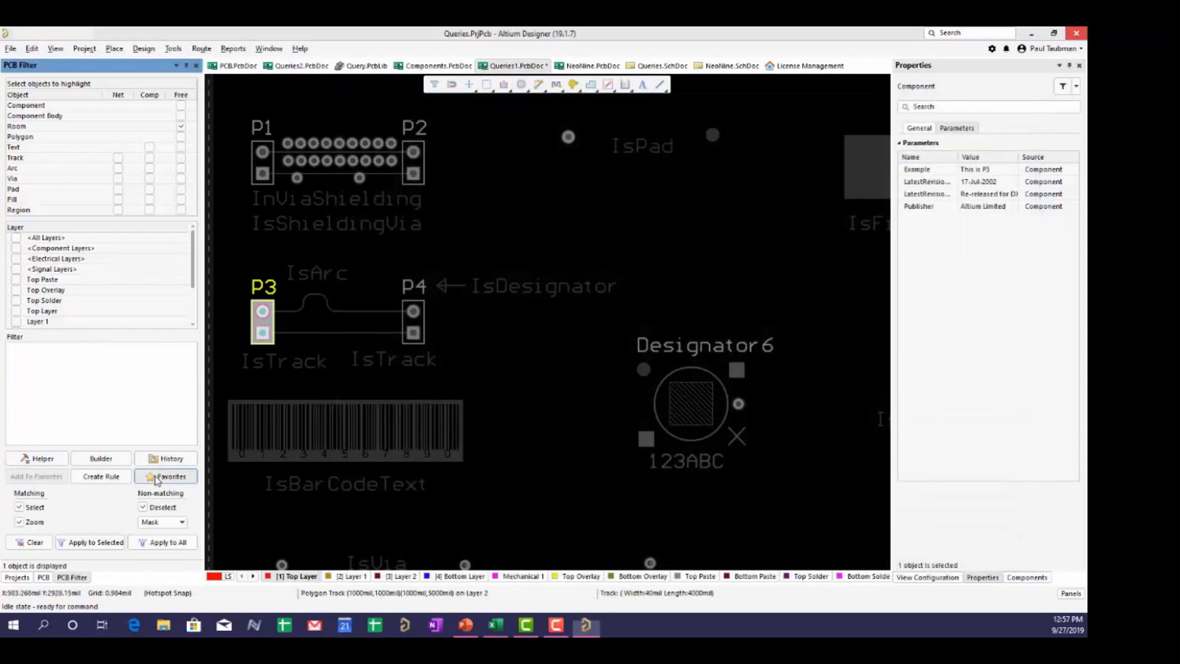
{"action": "left_click", "coordinate": [158, 478]}
{"action": "left_click", "coordinate": [433, 271]}
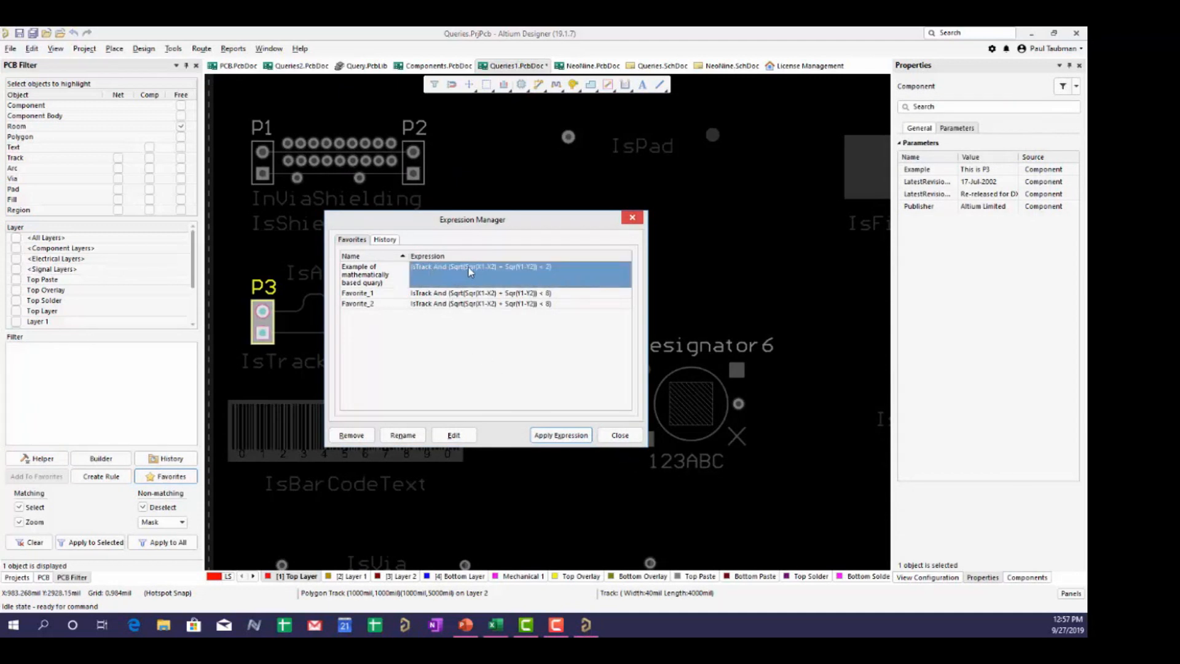
{"action": "left_click", "coordinate": [556, 438]}
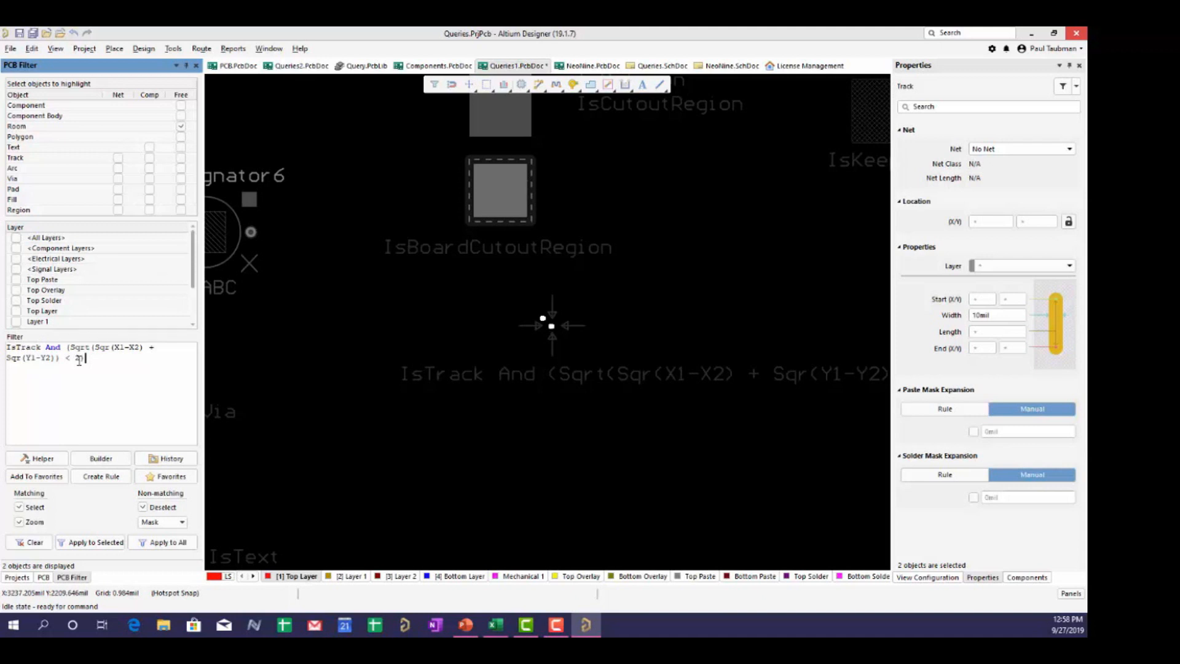
- Zoom and pan to the two tiny short tracks it isolates
{"action": "scroll", "coordinate": [561, 345], "scroll_direction": "up", "scroll_amount": 3, "text": "ctrl"}
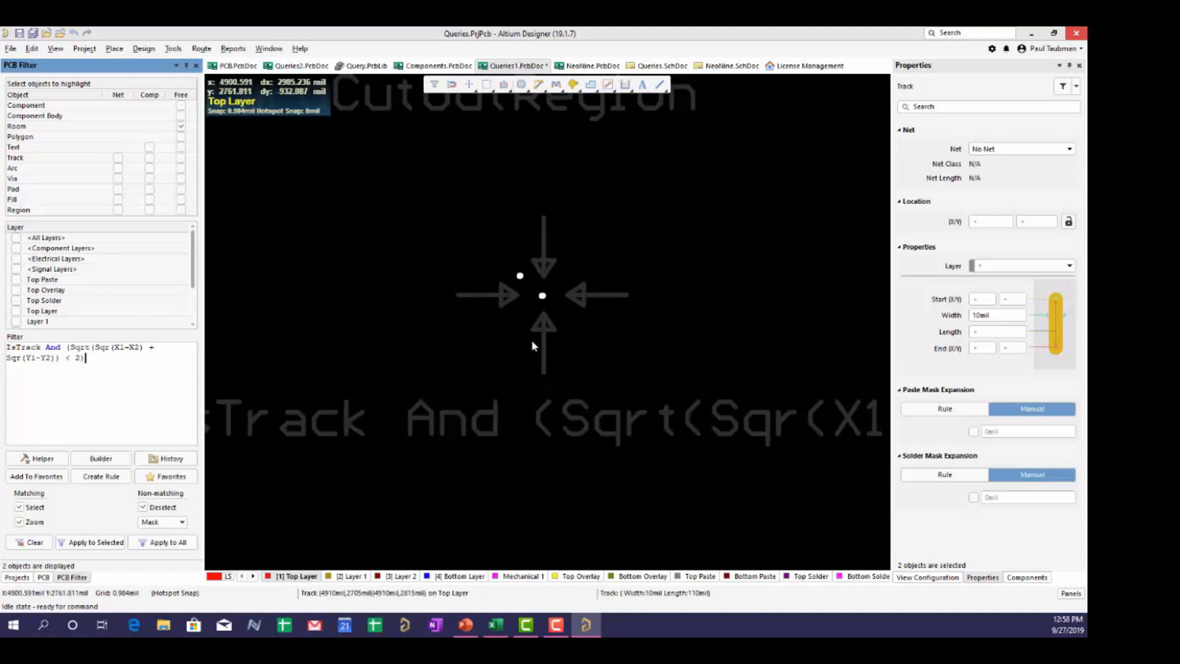
{"action": "scroll", "coordinate": [533, 346], "scroll_direction": "up", "scroll_amount": 4, "text": "ctrl"}
{"action": "right_click_drag", "start_coordinate": [535, 301], "coordinate": [499, 423]}
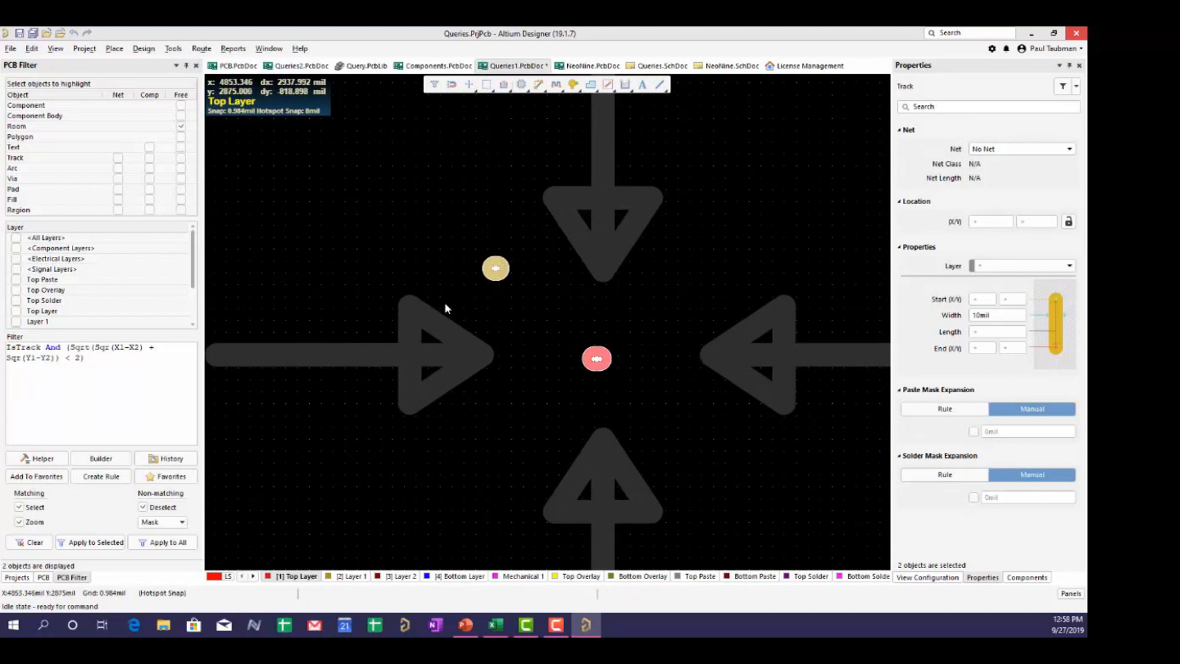
{"action": "left_click", "coordinate": [116, 361]}
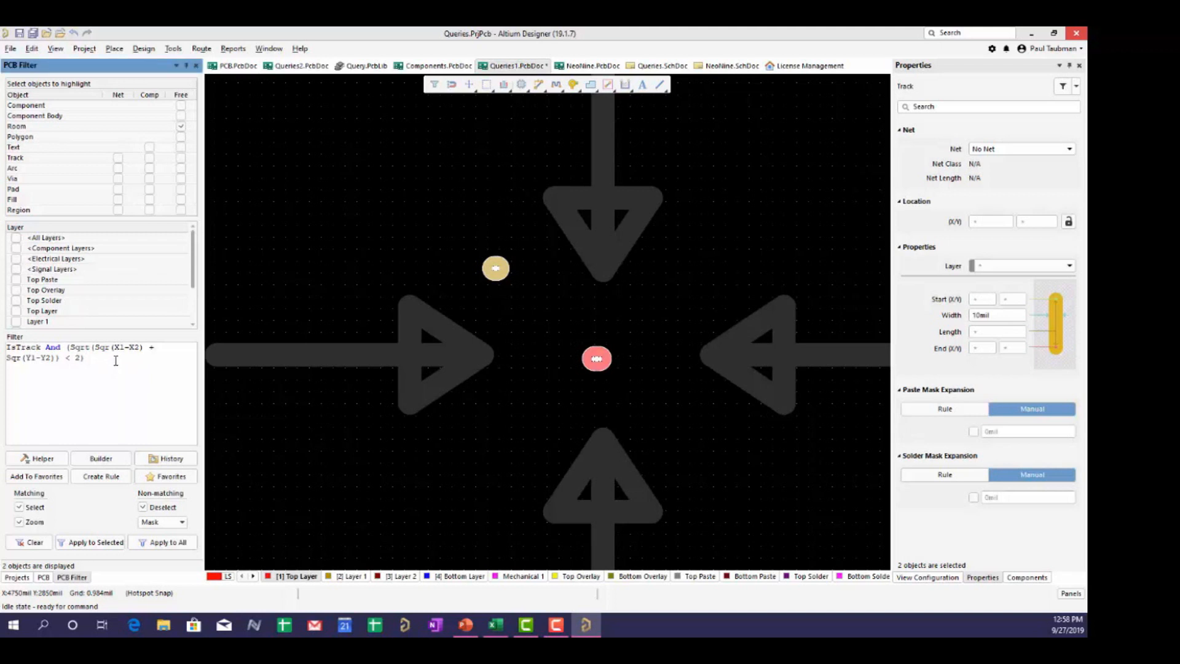
{"action": "left_click", "coordinate": [42, 459]}
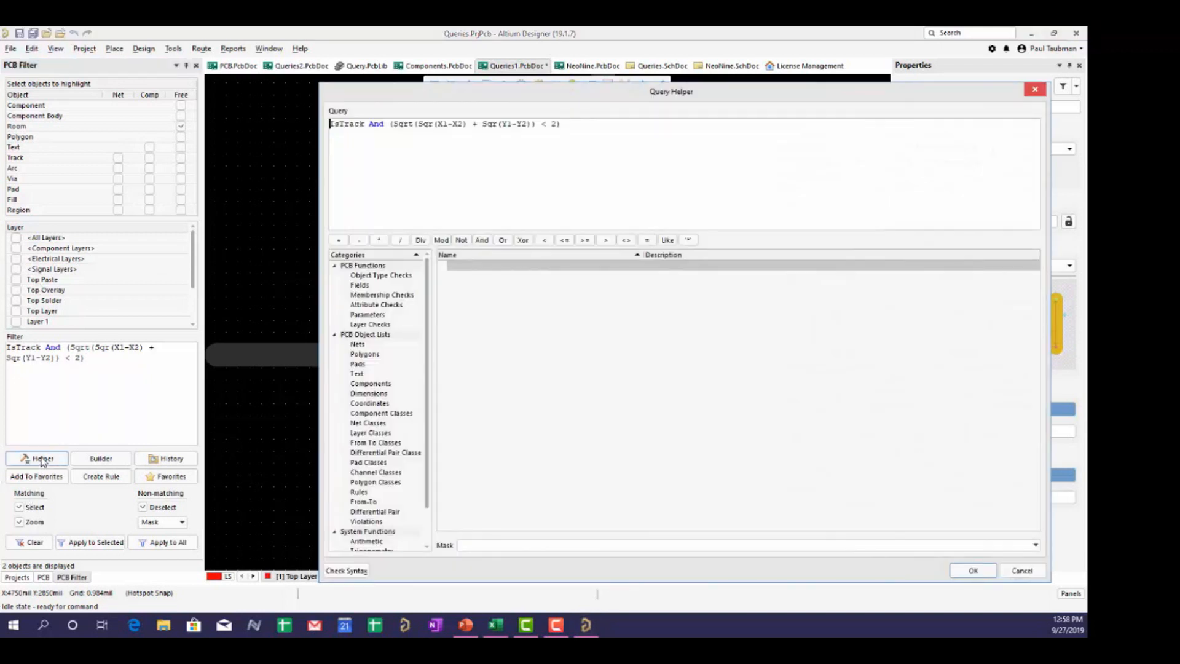
{"action": "left_click", "coordinate": [365, 326]}
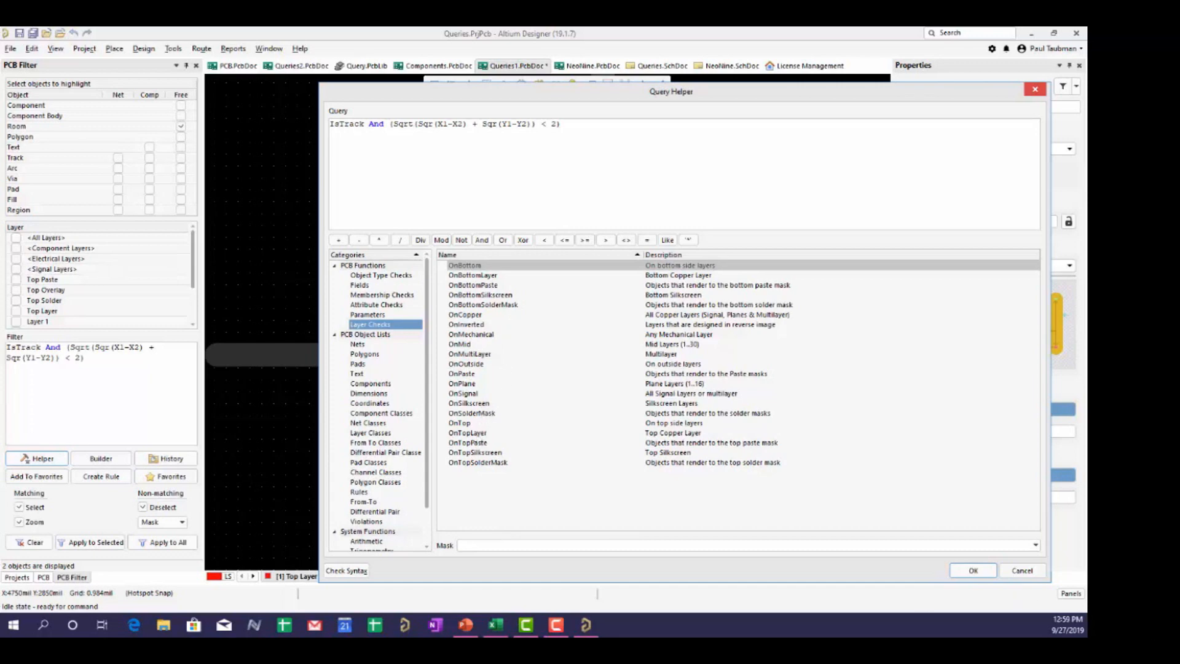
{"action": "left_click", "coordinate": [1017, 568]}
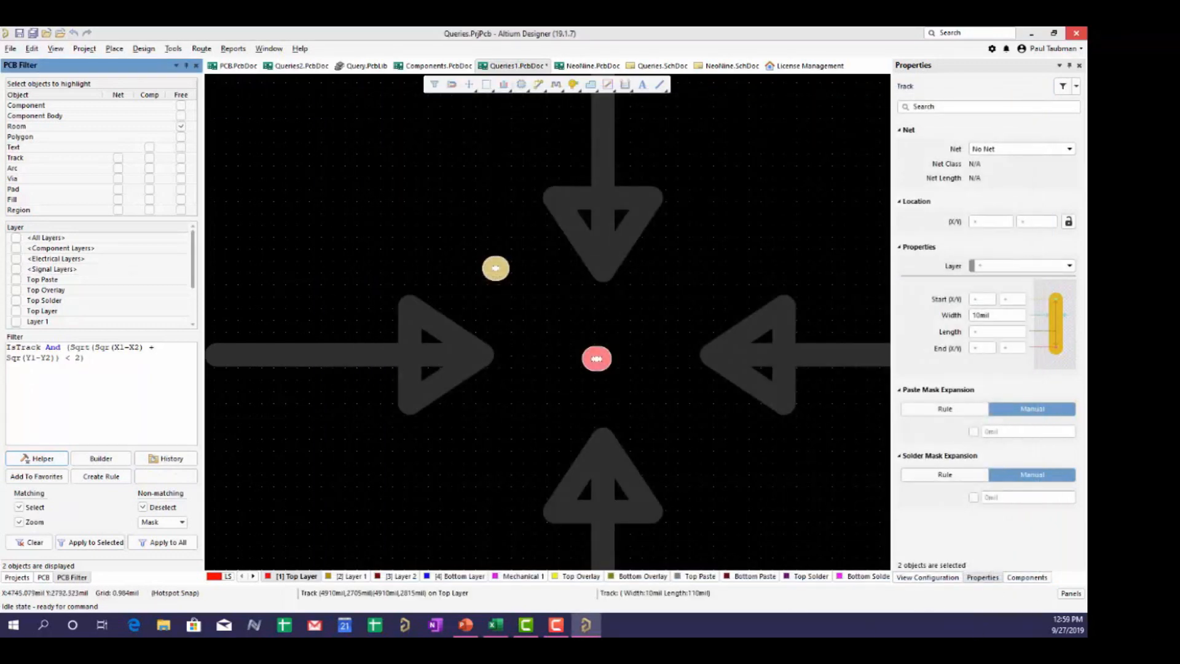
- Append 'and OnTopLayer' to the short-track query and apply it, leaving one top-layer track
{"action": "left_click", "coordinate": [120, 360]}
{"action": "type", "text": "and"}
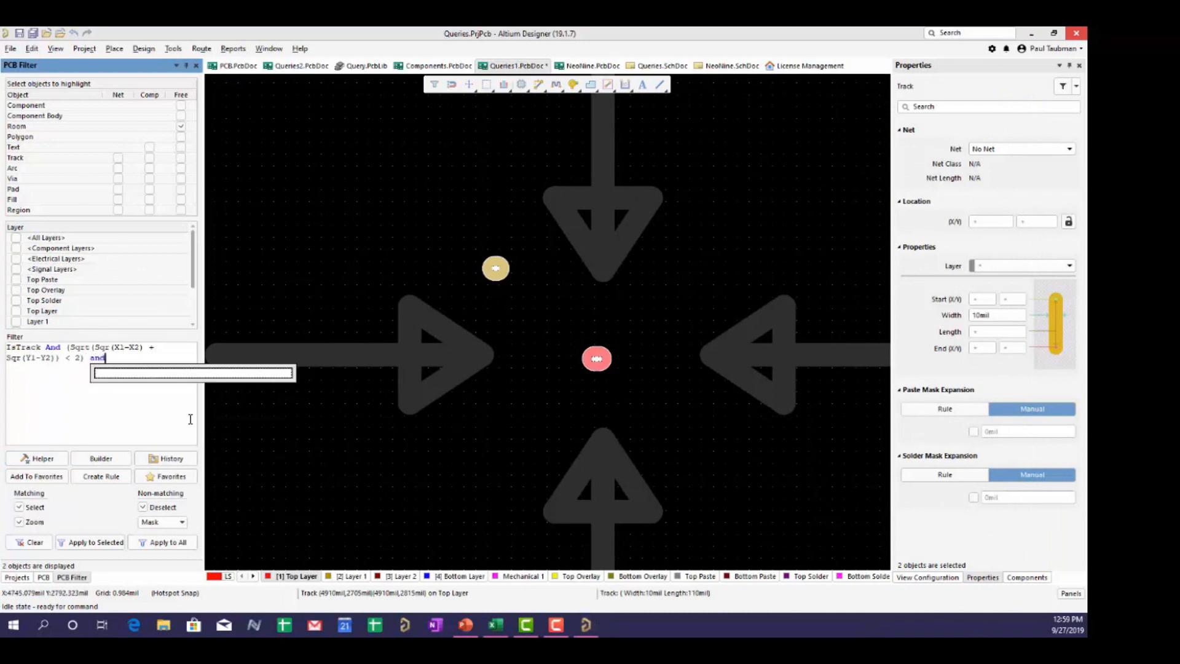
{"action": "type", "text": " i"}
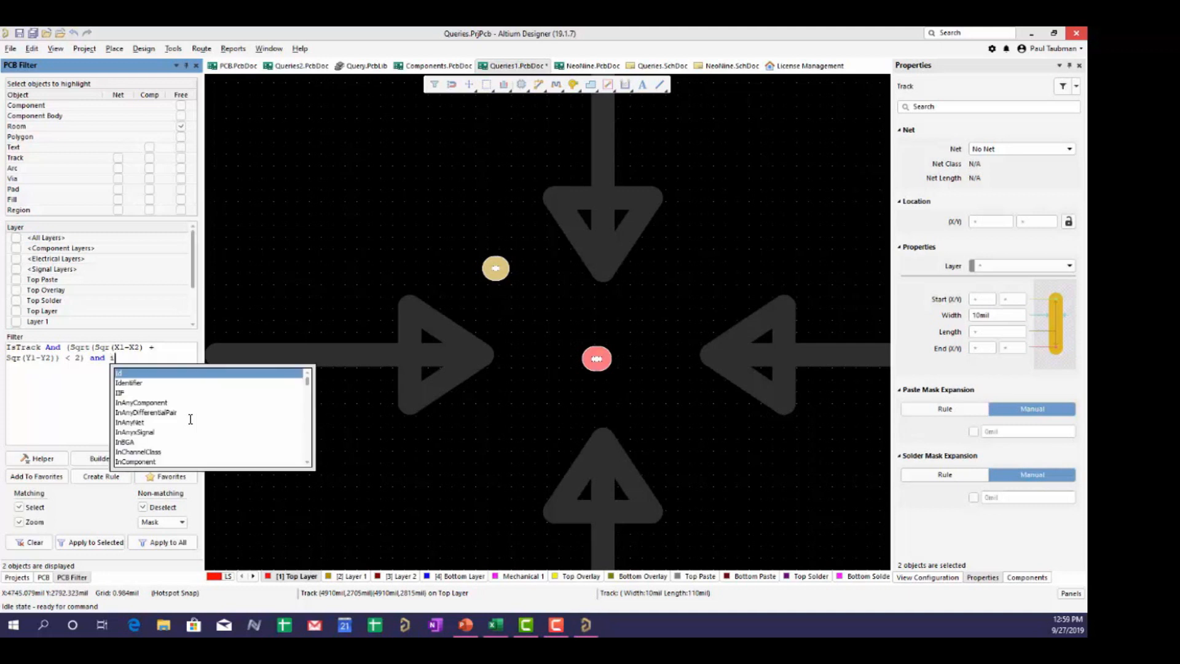
{"action": "key", "text": "BackSpace"}
{"action": "type", "text": "ontop"}
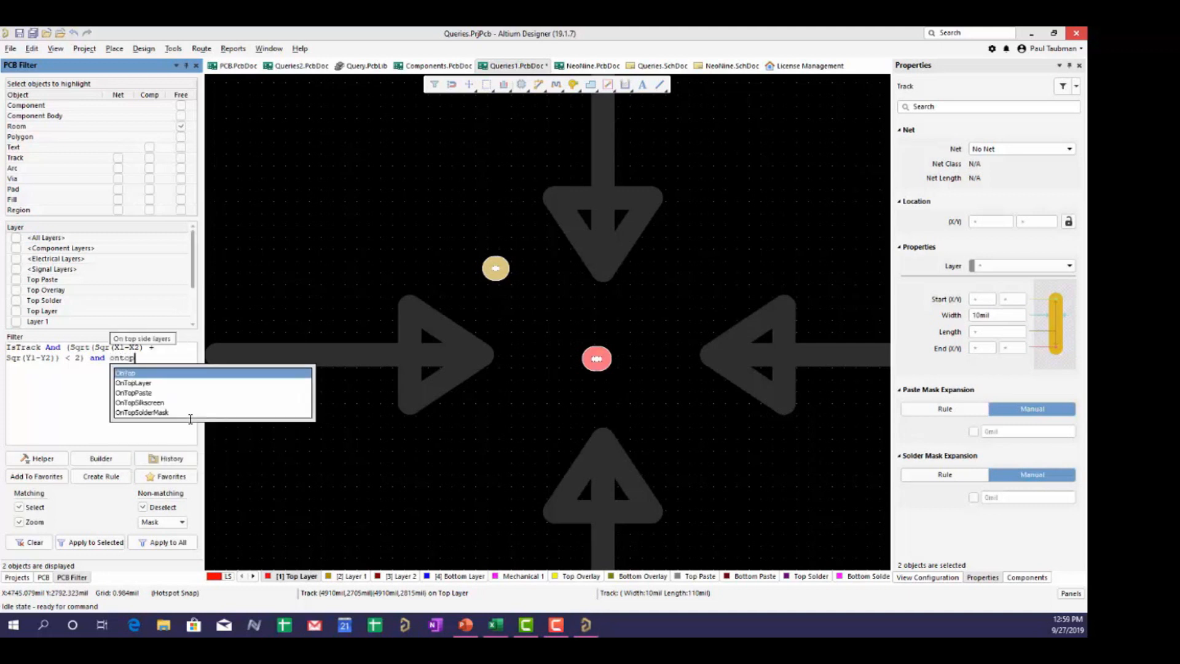
{"action": "double_click", "coordinate": [154, 382]}
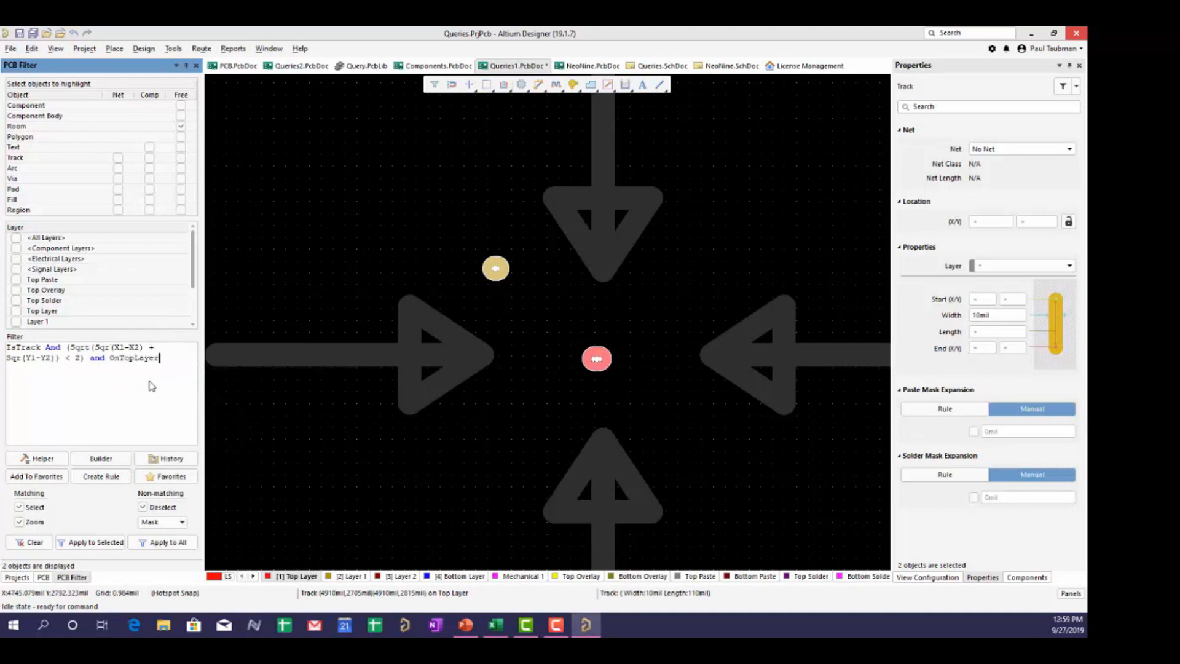
{"action": "left_click", "coordinate": [161, 542]}
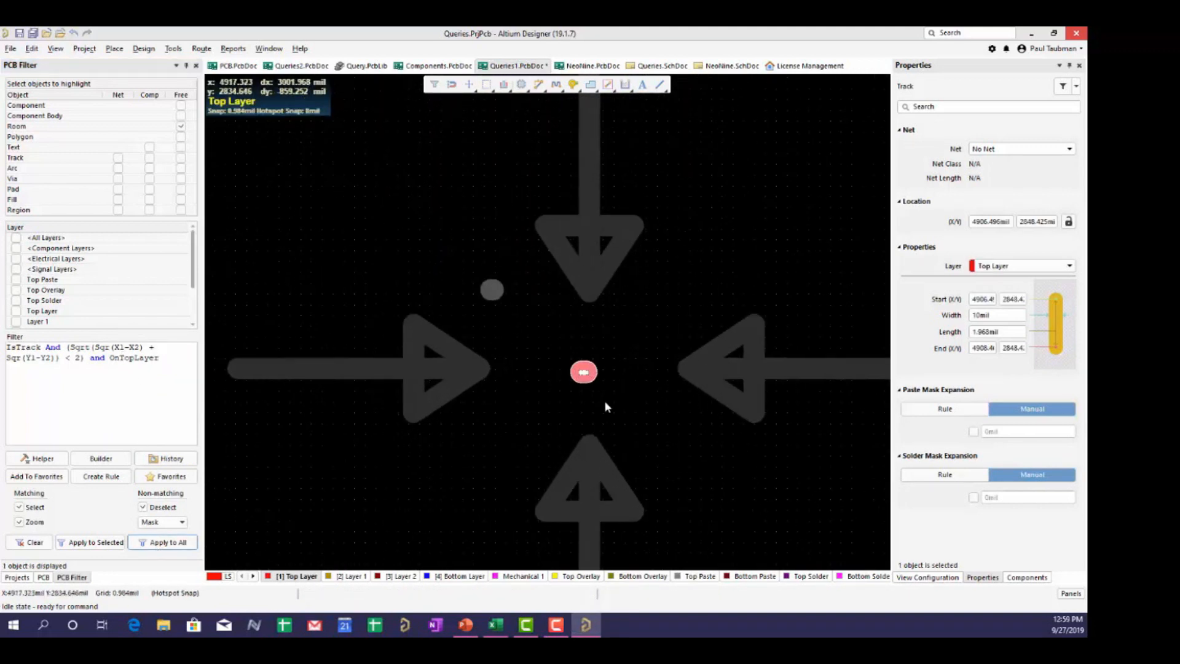
{"action": "scroll", "coordinate": [464, 316], "scroll_direction": "up", "scroll_amount": 1, "text": "ctrl"}
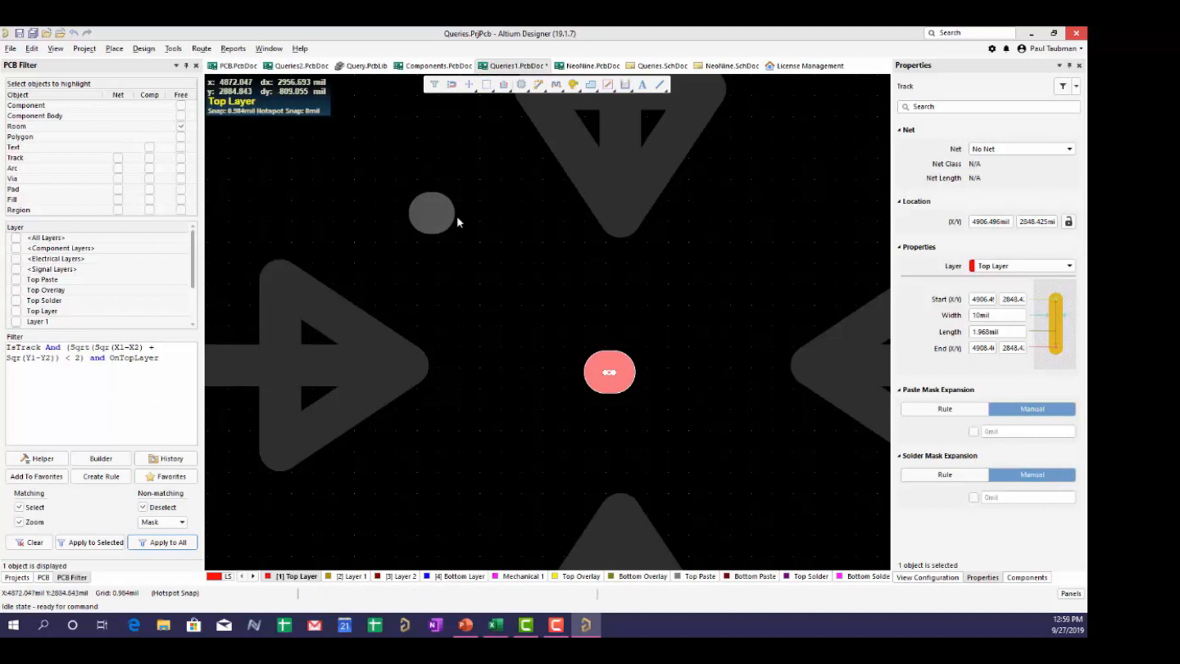
- Replace OnTopLayer with OnLayer('Layer 1') and apply, isolating the 0.984mil track
{"action": "left_click", "coordinate": [34, 541]}
{"action": "left_click_drag", "start_coordinate": [167, 358], "coordinate": [110, 358]}
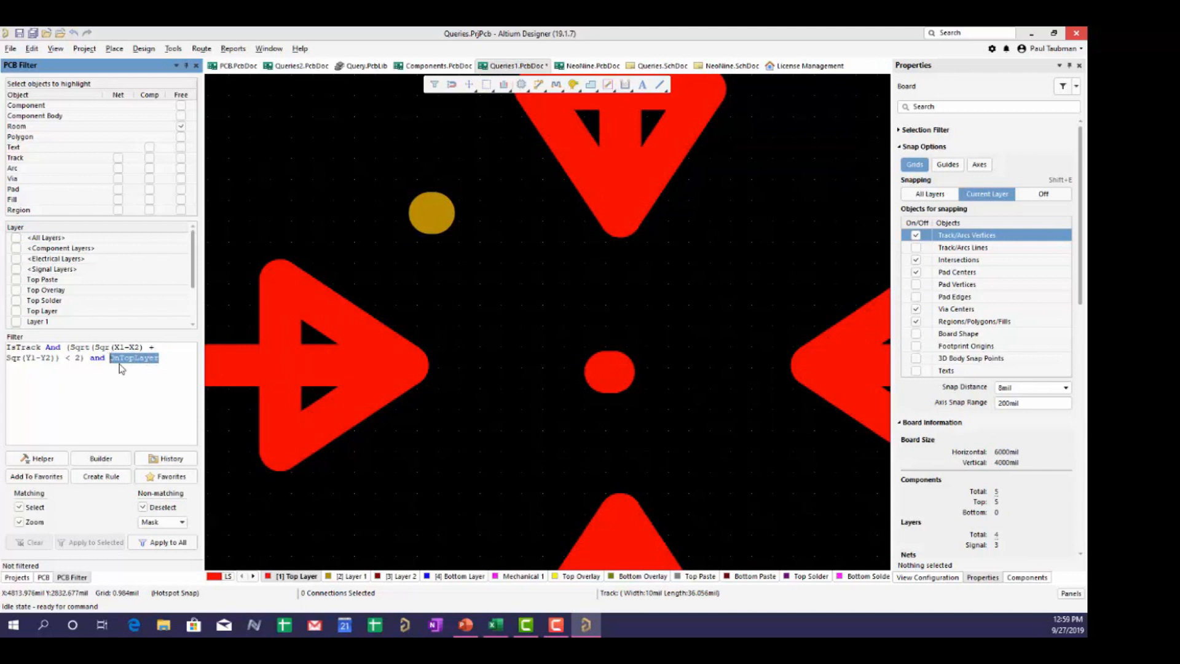
{"action": "type", "text": "Only"}
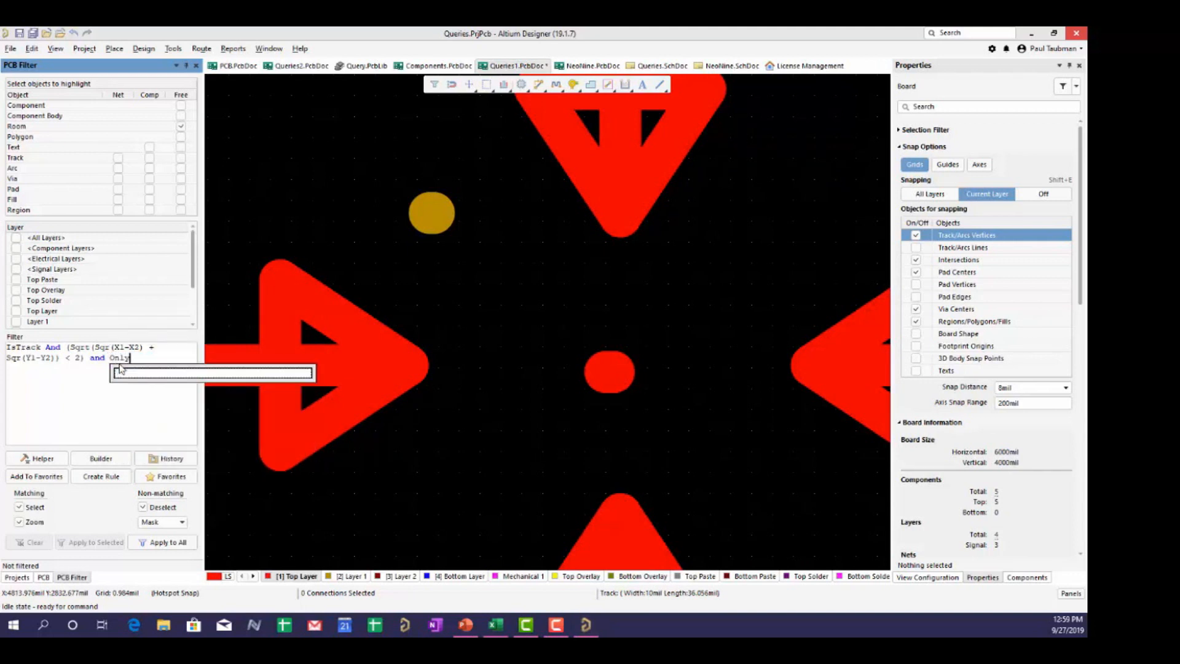
{"action": "key", "text": "BackSpace"}
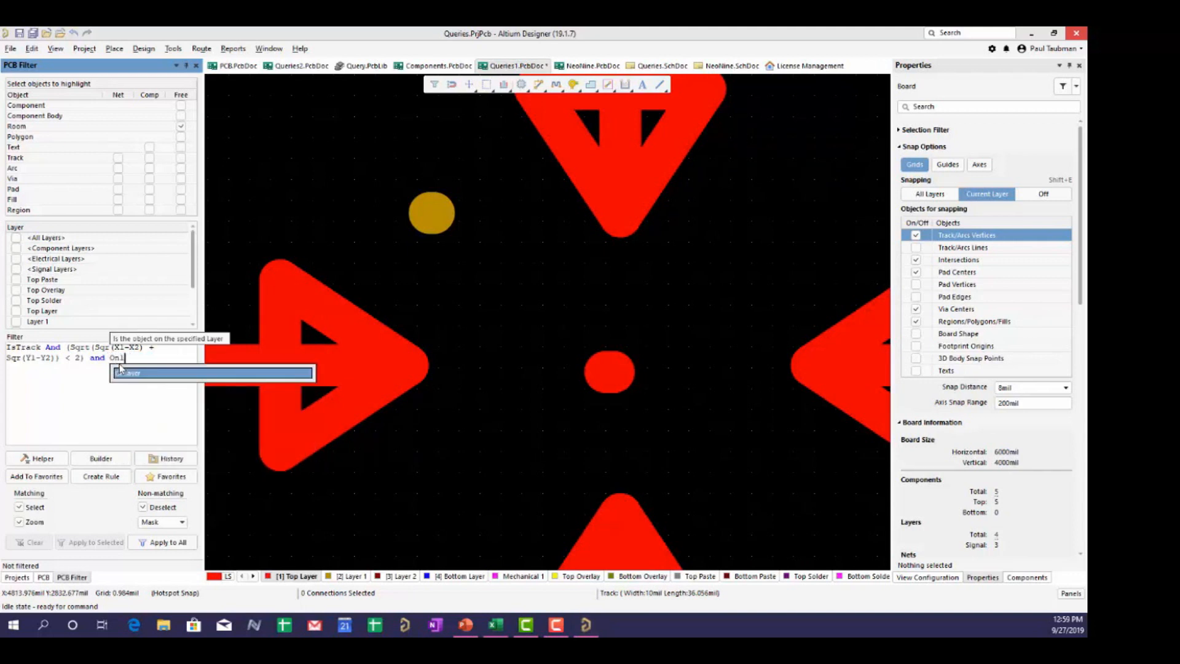
{"action": "type", "text": "ayer"}
{"action": "double_click", "coordinate": [120, 371]}
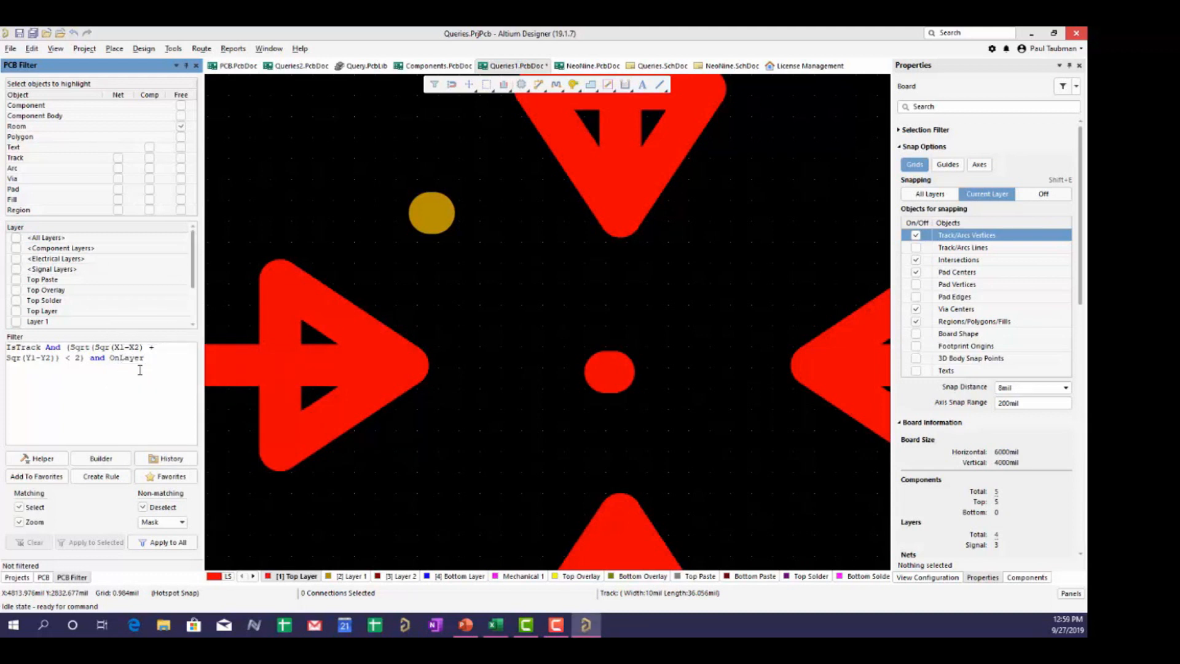
{"action": "type", "text": "('Layer"}
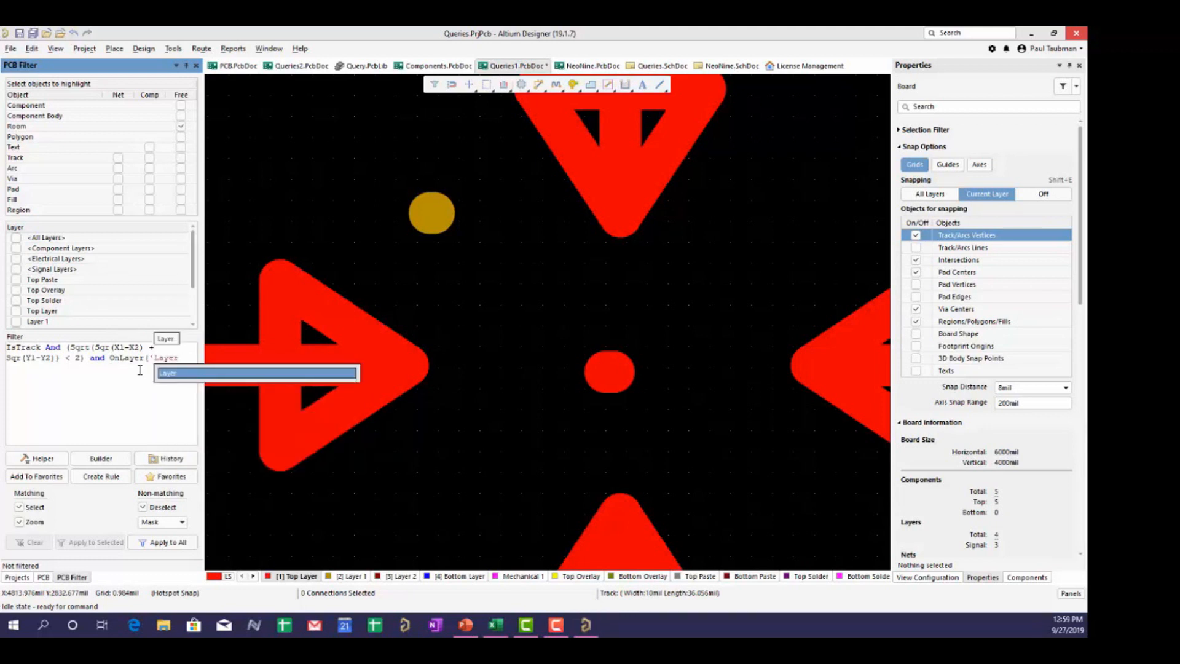
{"action": "type", "text": " 1"}
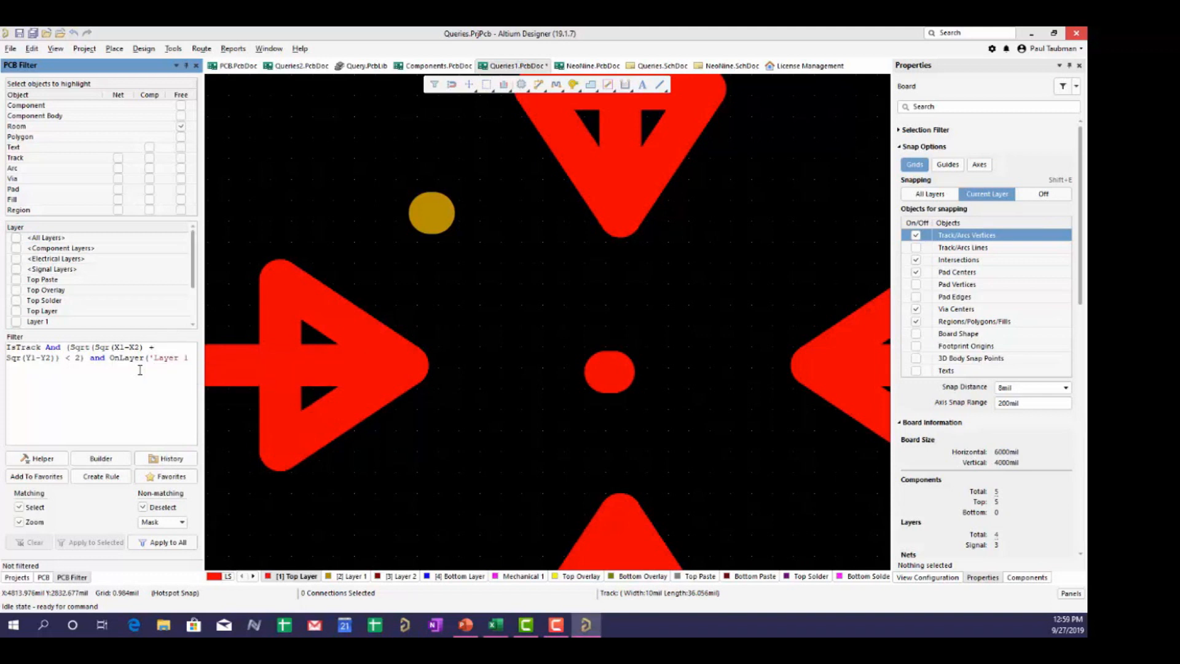
{"action": "type", "text": "')"}
{"action": "left_click", "coordinate": [156, 544]}
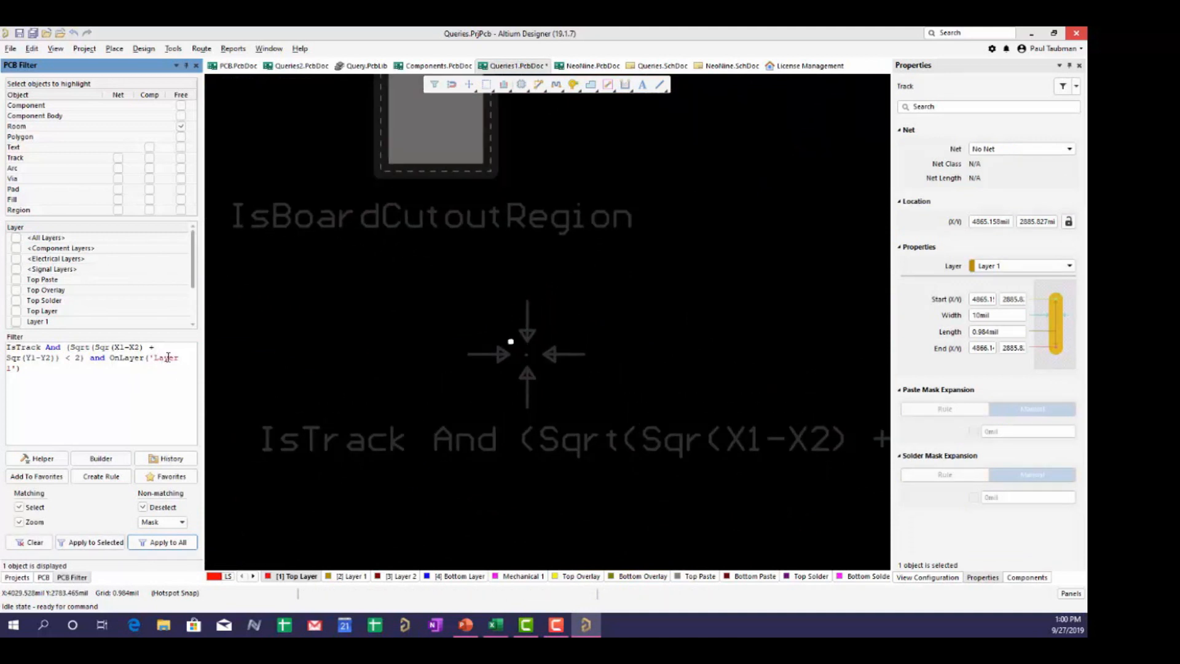
- Zoom in on the track and delete the space from 'Layer 1'
{"action": "scroll", "coordinate": [460, 354], "scroll_direction": "up", "scroll_amount": 5, "text": "ctrl"}
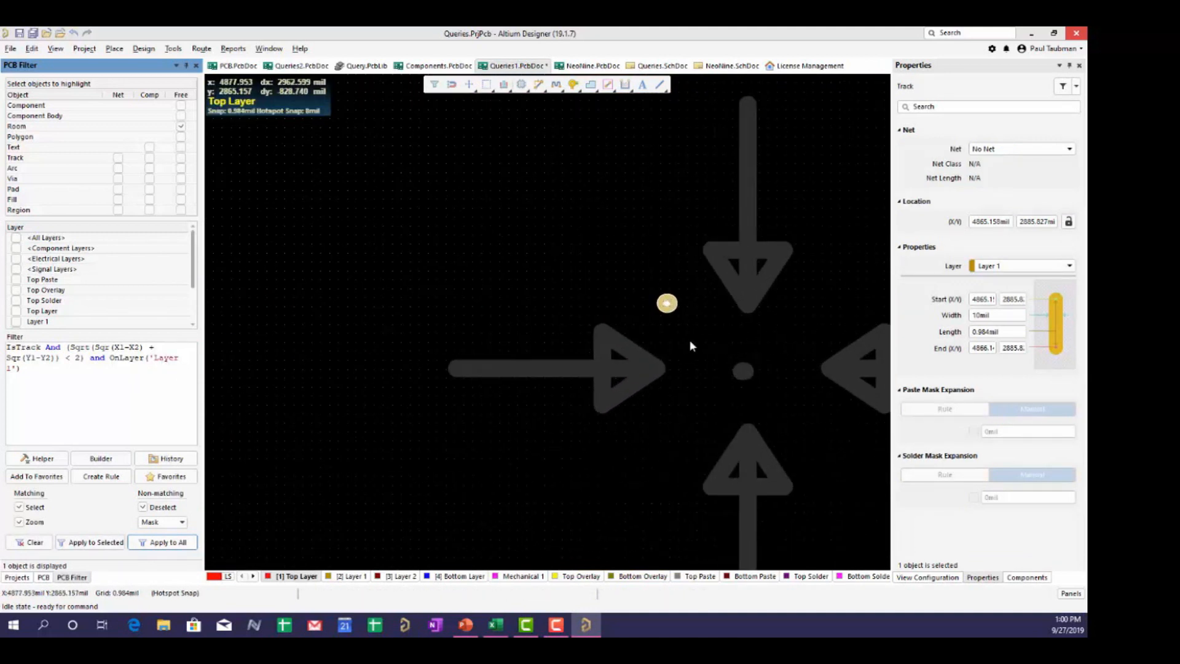
{"action": "scroll", "coordinate": [689, 339], "scroll_direction": "up", "scroll_amount": 3, "text": "ctrl"}
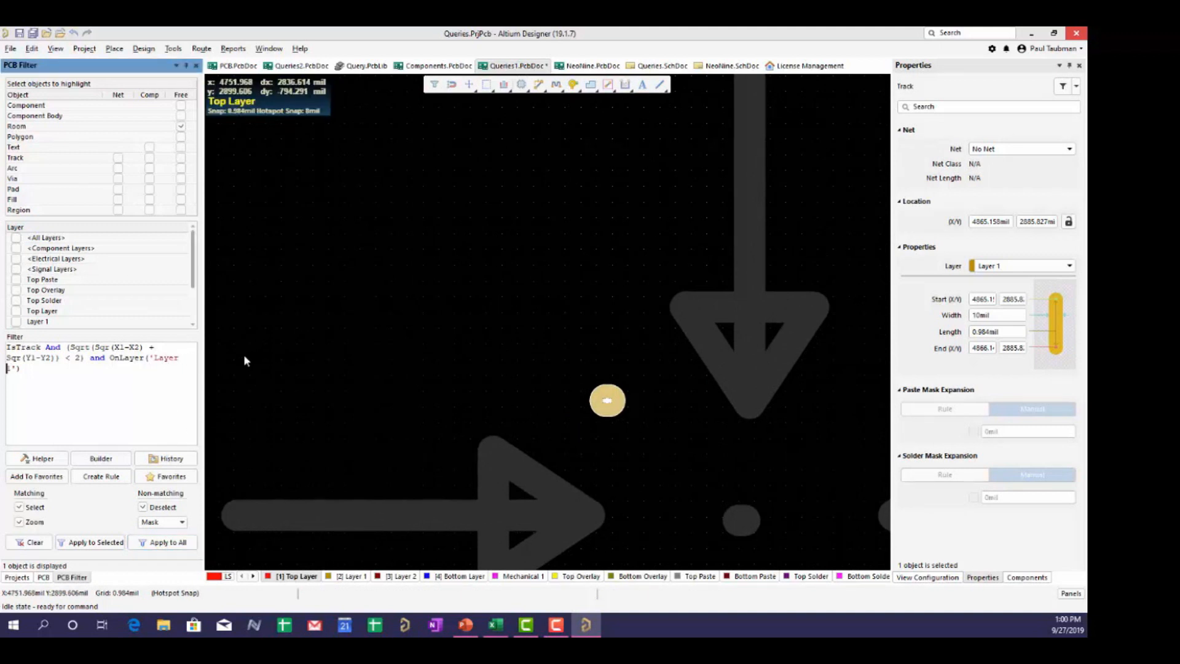
{"action": "key", "text": "BackSpace"}
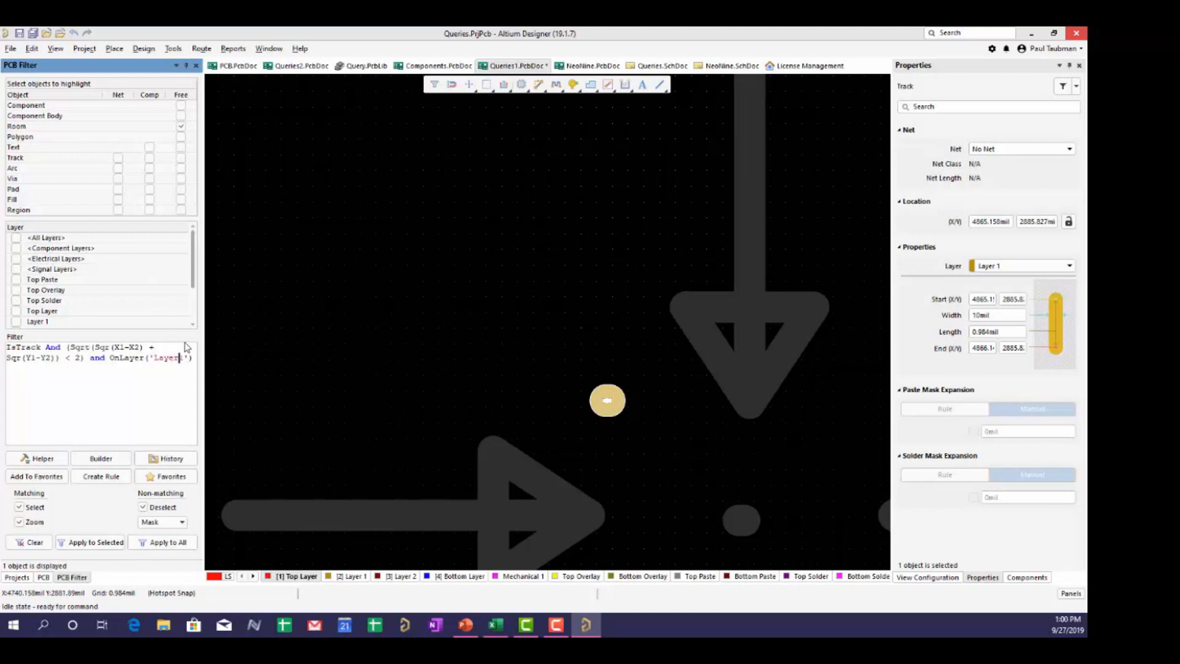
- Show that 'Layer1' matches nothing, then restore 'Layer 1' and reapply to isolate the track
{"action": "left_click", "coordinate": [19, 544]}
{"action": "left_click", "coordinate": [146, 544]}
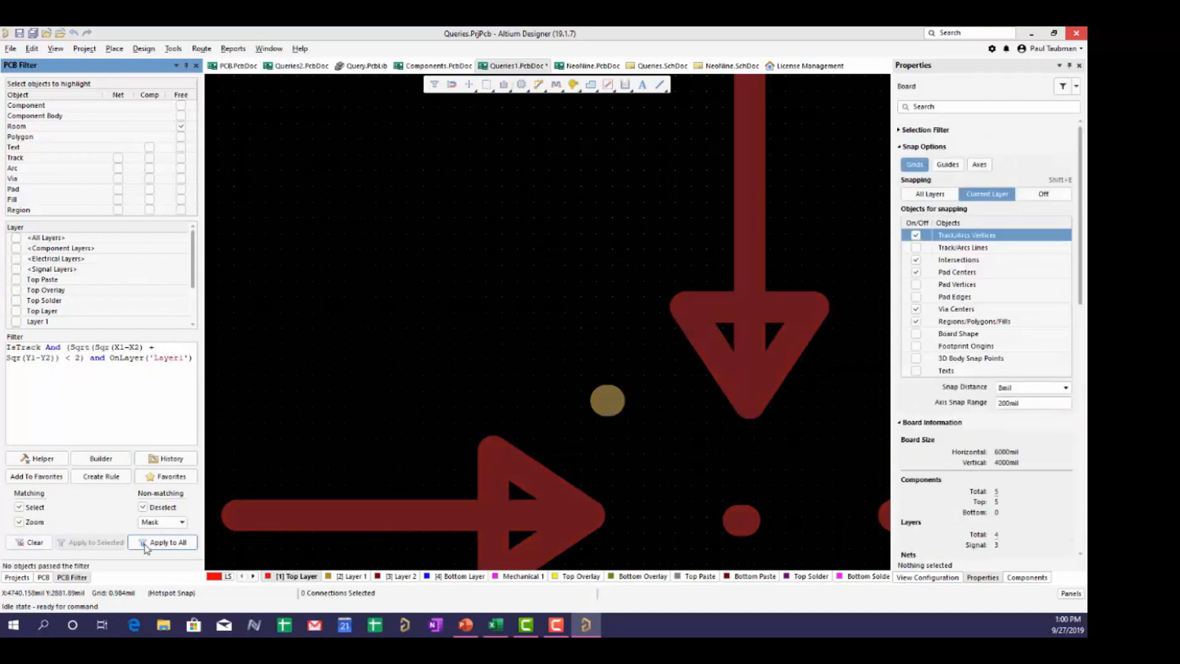
{"action": "left_click", "coordinate": [179, 356]}
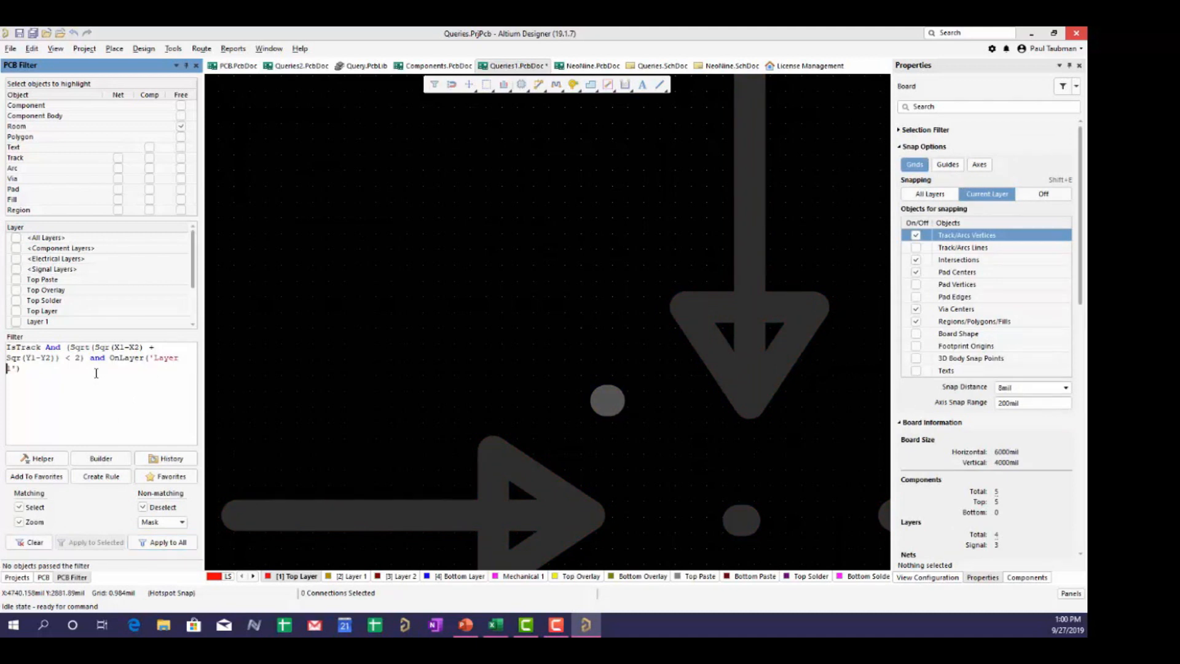
{"action": "left_click", "coordinate": [159, 542]}
{"action": "left_click", "coordinate": [165, 544]}
- Zoom in on the isolated track, then start the PowerPoint slideshow at slide 10
{"action": "scroll", "coordinate": [462, 350], "scroll_direction": "up", "scroll_amount": 5, "text": "ctrl"}
{"action": "right_click_drag", "start_coordinate": [701, 316], "coordinate": [462, 535]}
{"action": "scroll", "coordinate": [599, 400], "scroll_direction": "up", "scroll_amount": 5, "text": "ctrl"}
{"action": "scroll", "coordinate": [600, 403], "scroll_direction": "up", "scroll_amount": 1, "text": "ctrl"}
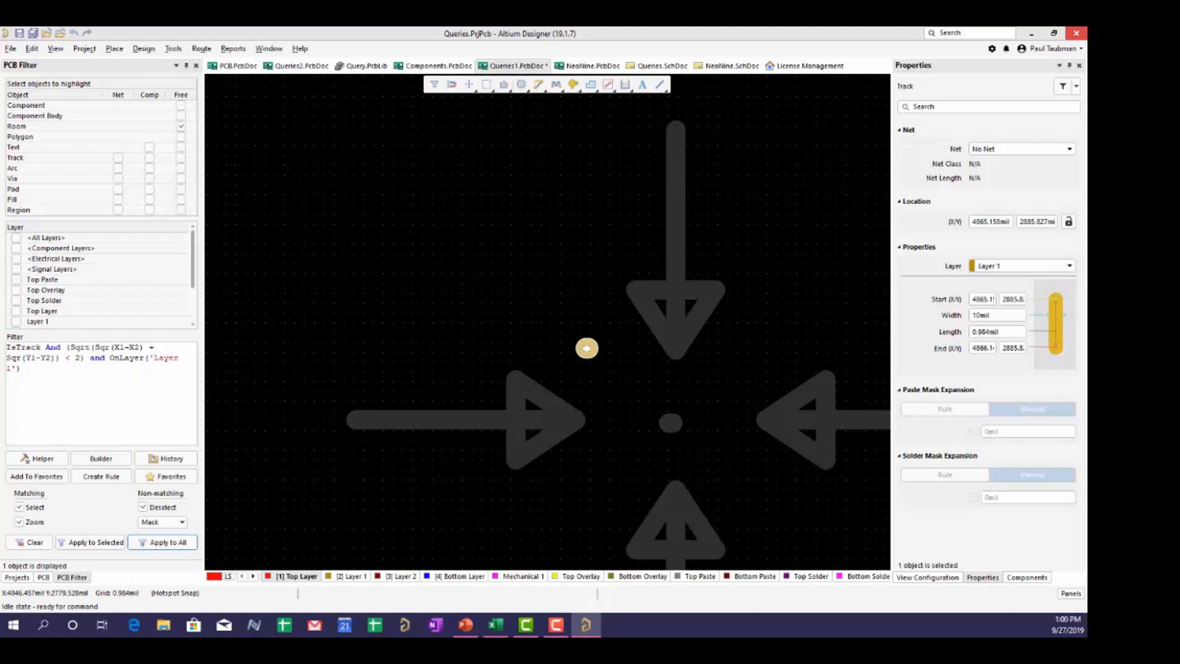
{"action": "key", "text": "alt+Tab"}
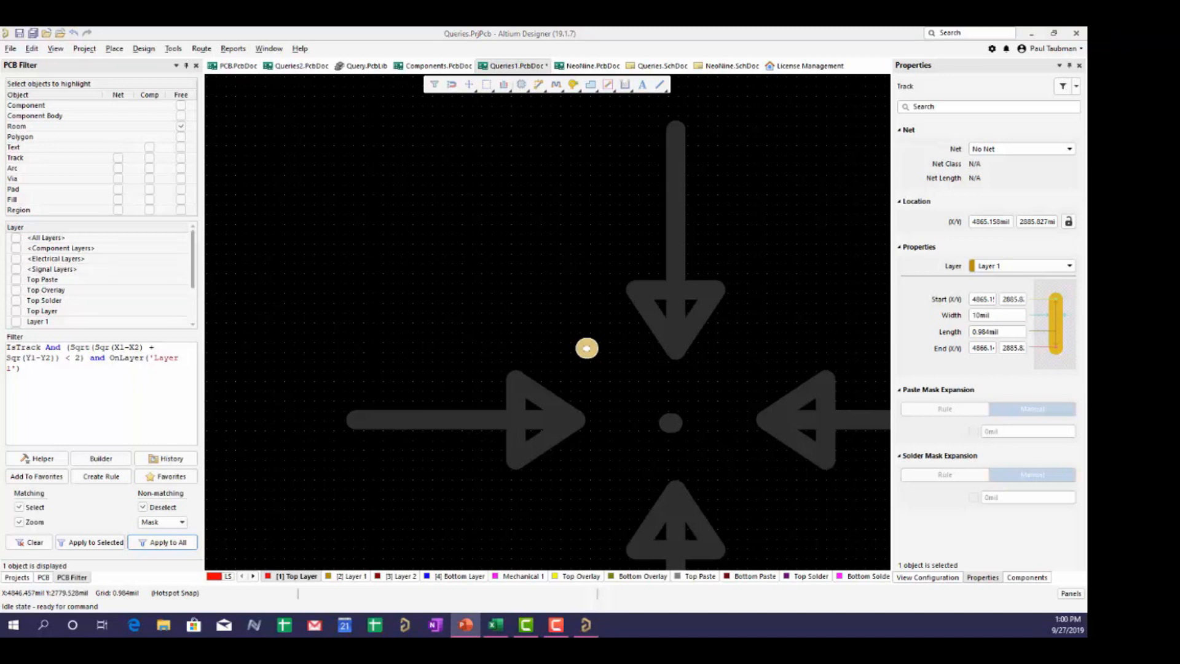
{"action": "key", "text": "shift+F5"}
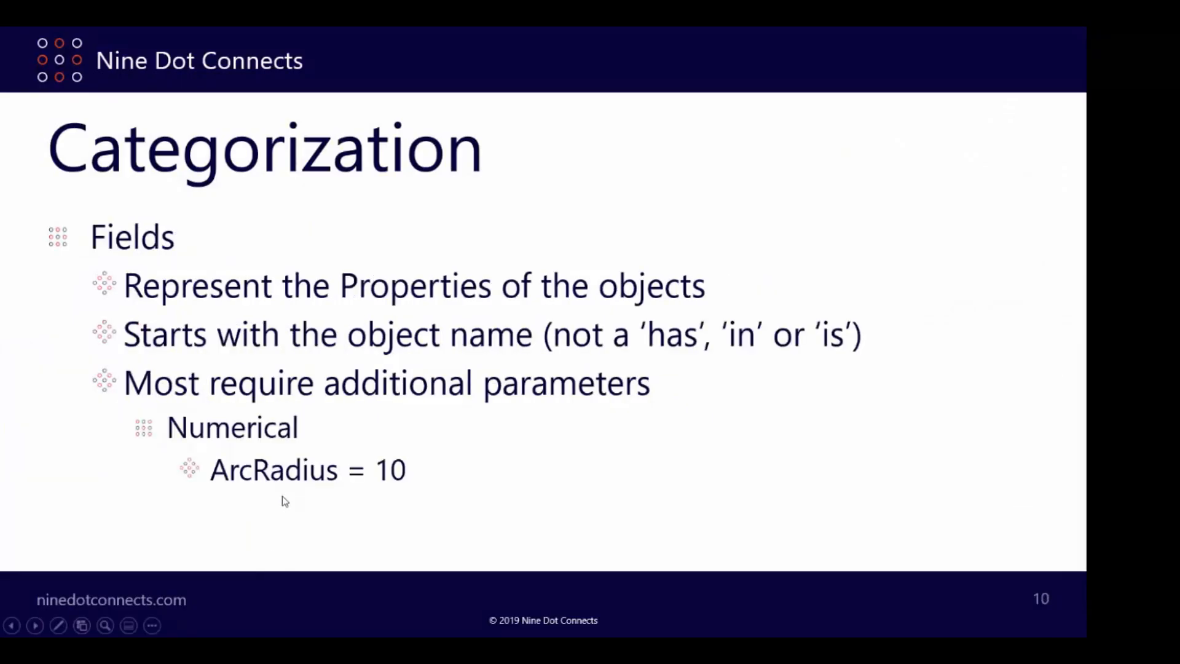
- Scroll the slideshow ahead to slide 20, then back to slide 18, System Functions
{"action": "scroll", "coordinate": [266, 469], "scroll_direction": "down", "scroll_amount": 9}
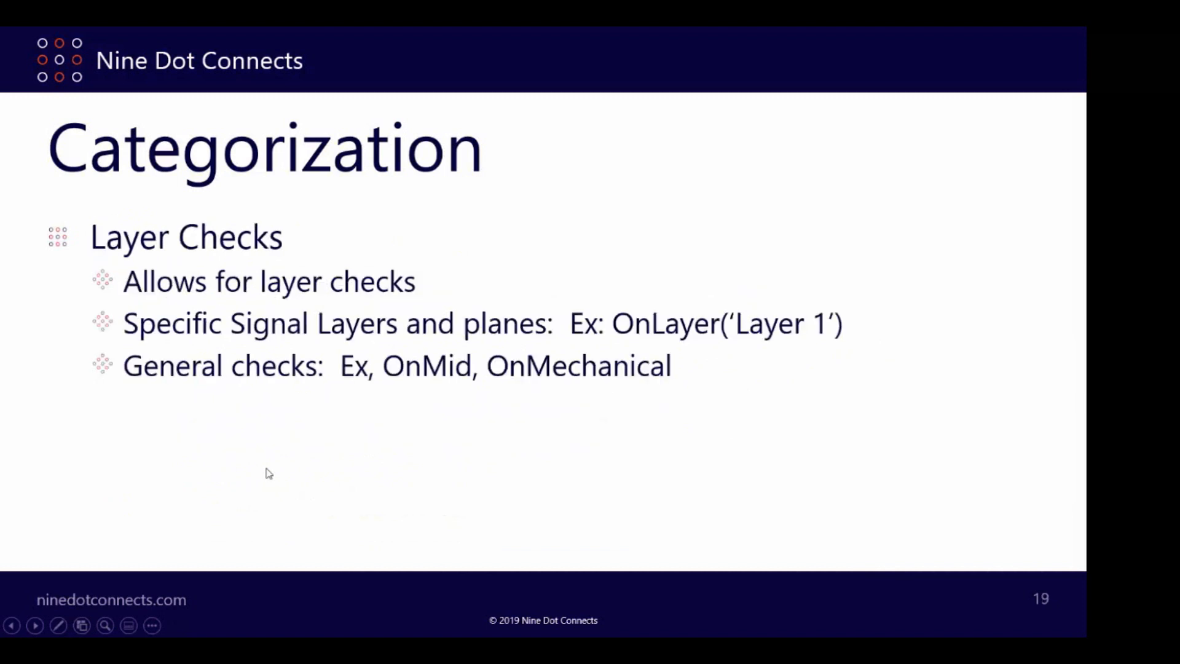
{"action": "scroll", "coordinate": [269, 472], "scroll_direction": "down", "scroll_amount": 1}
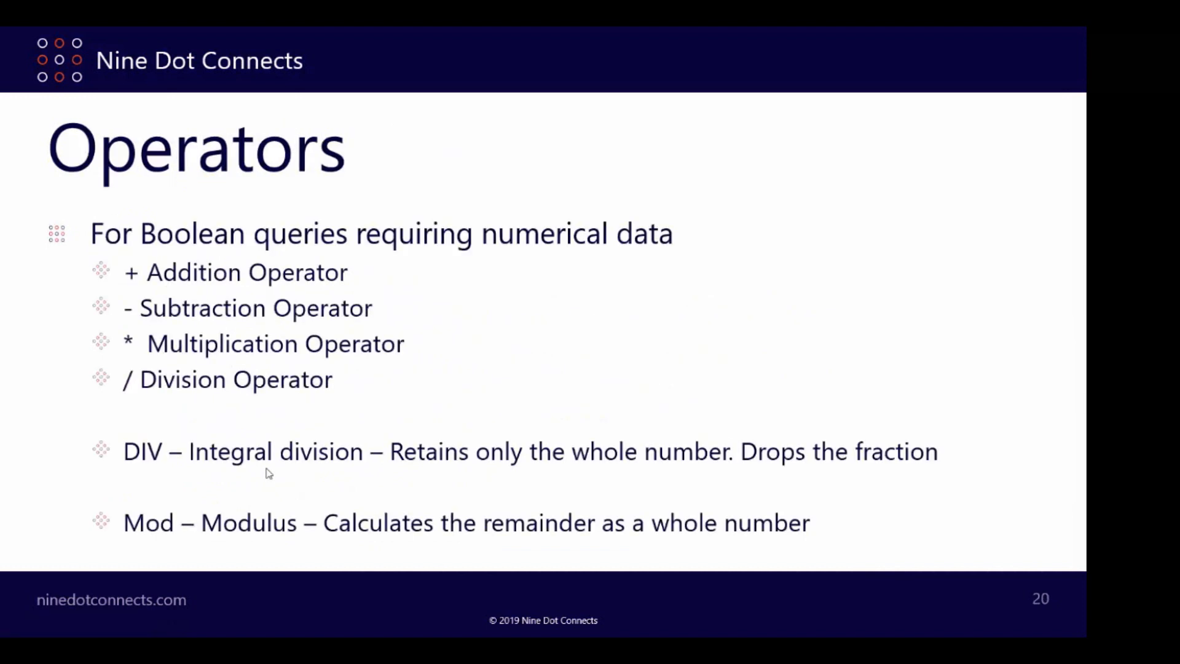
{"action": "scroll", "coordinate": [268, 471], "scroll_direction": "up", "scroll_amount": 2}
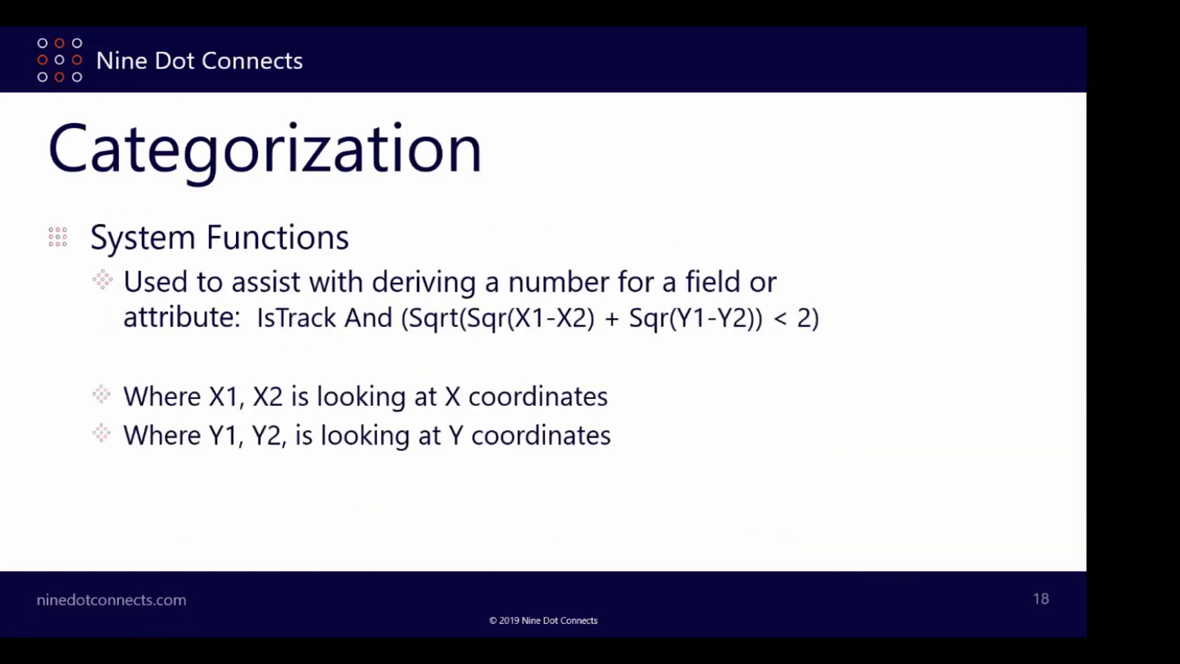